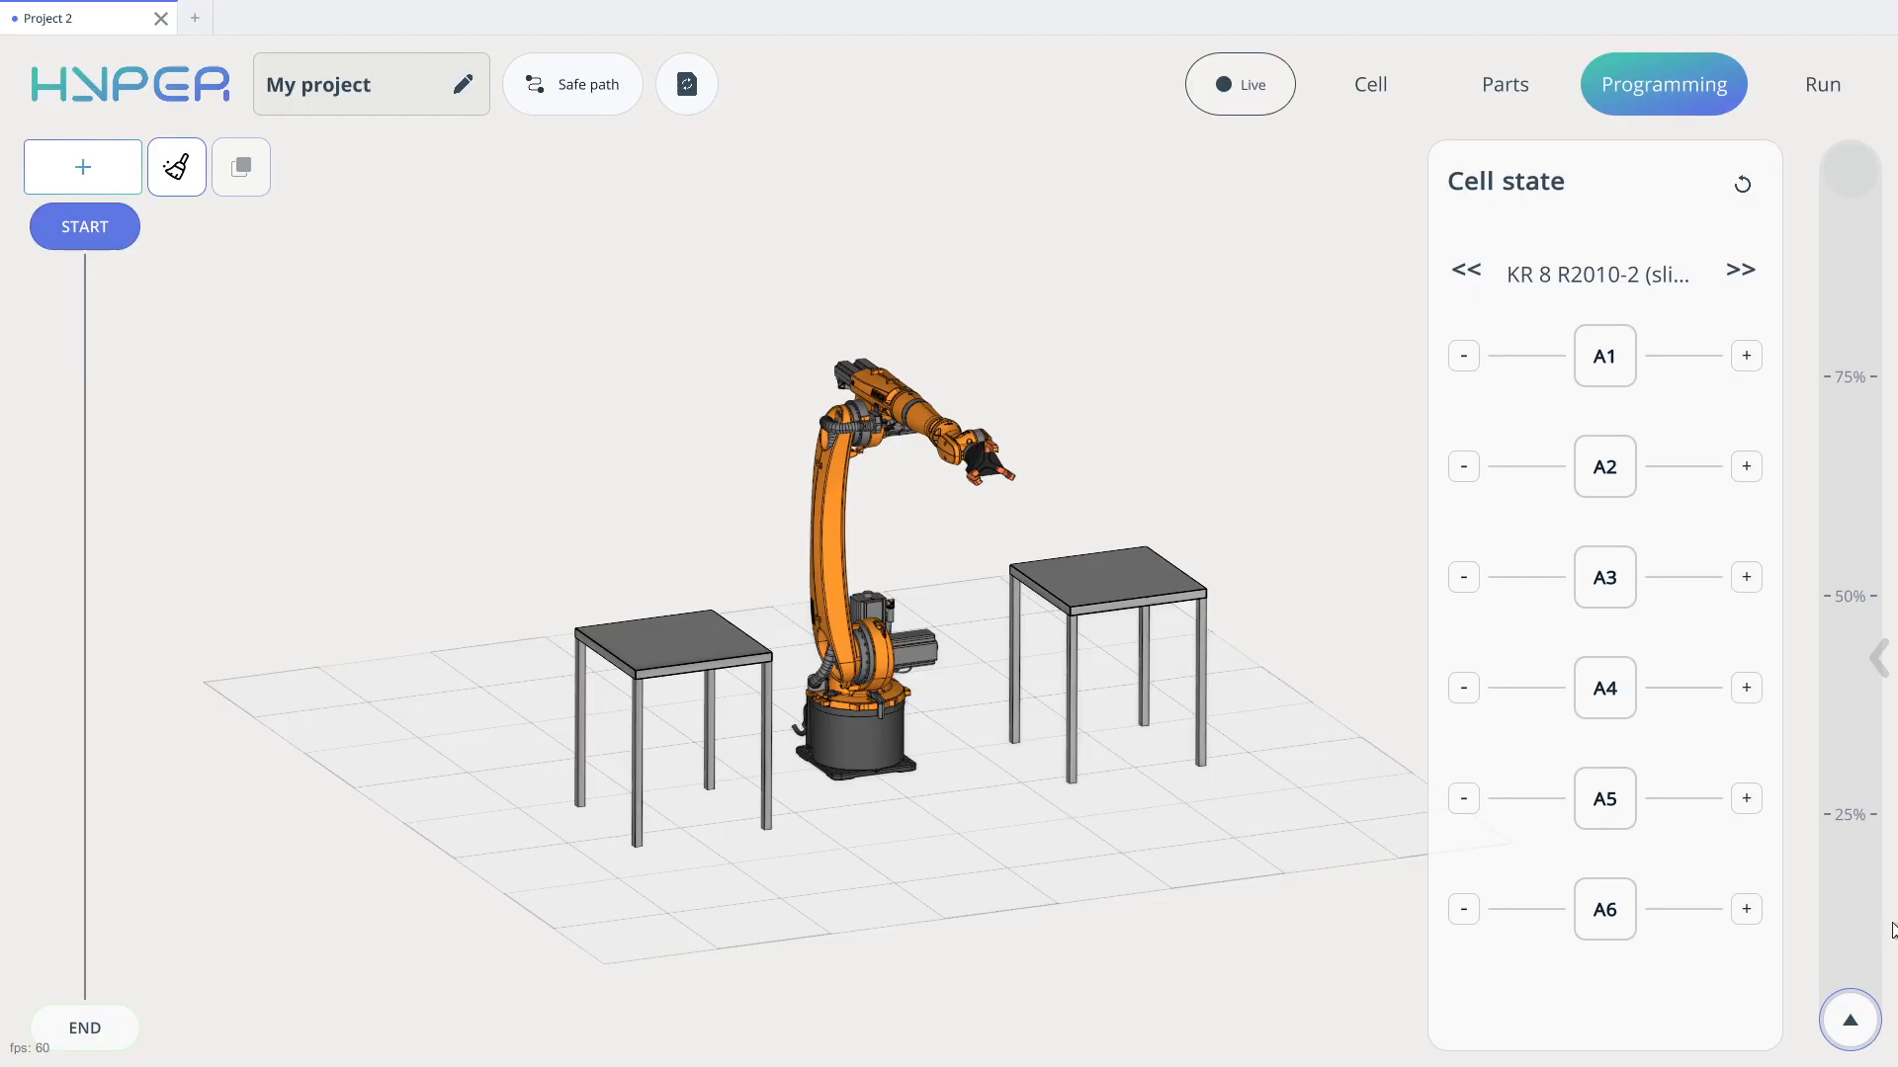
{"action": "left_click", "coordinate": [85, 189]}
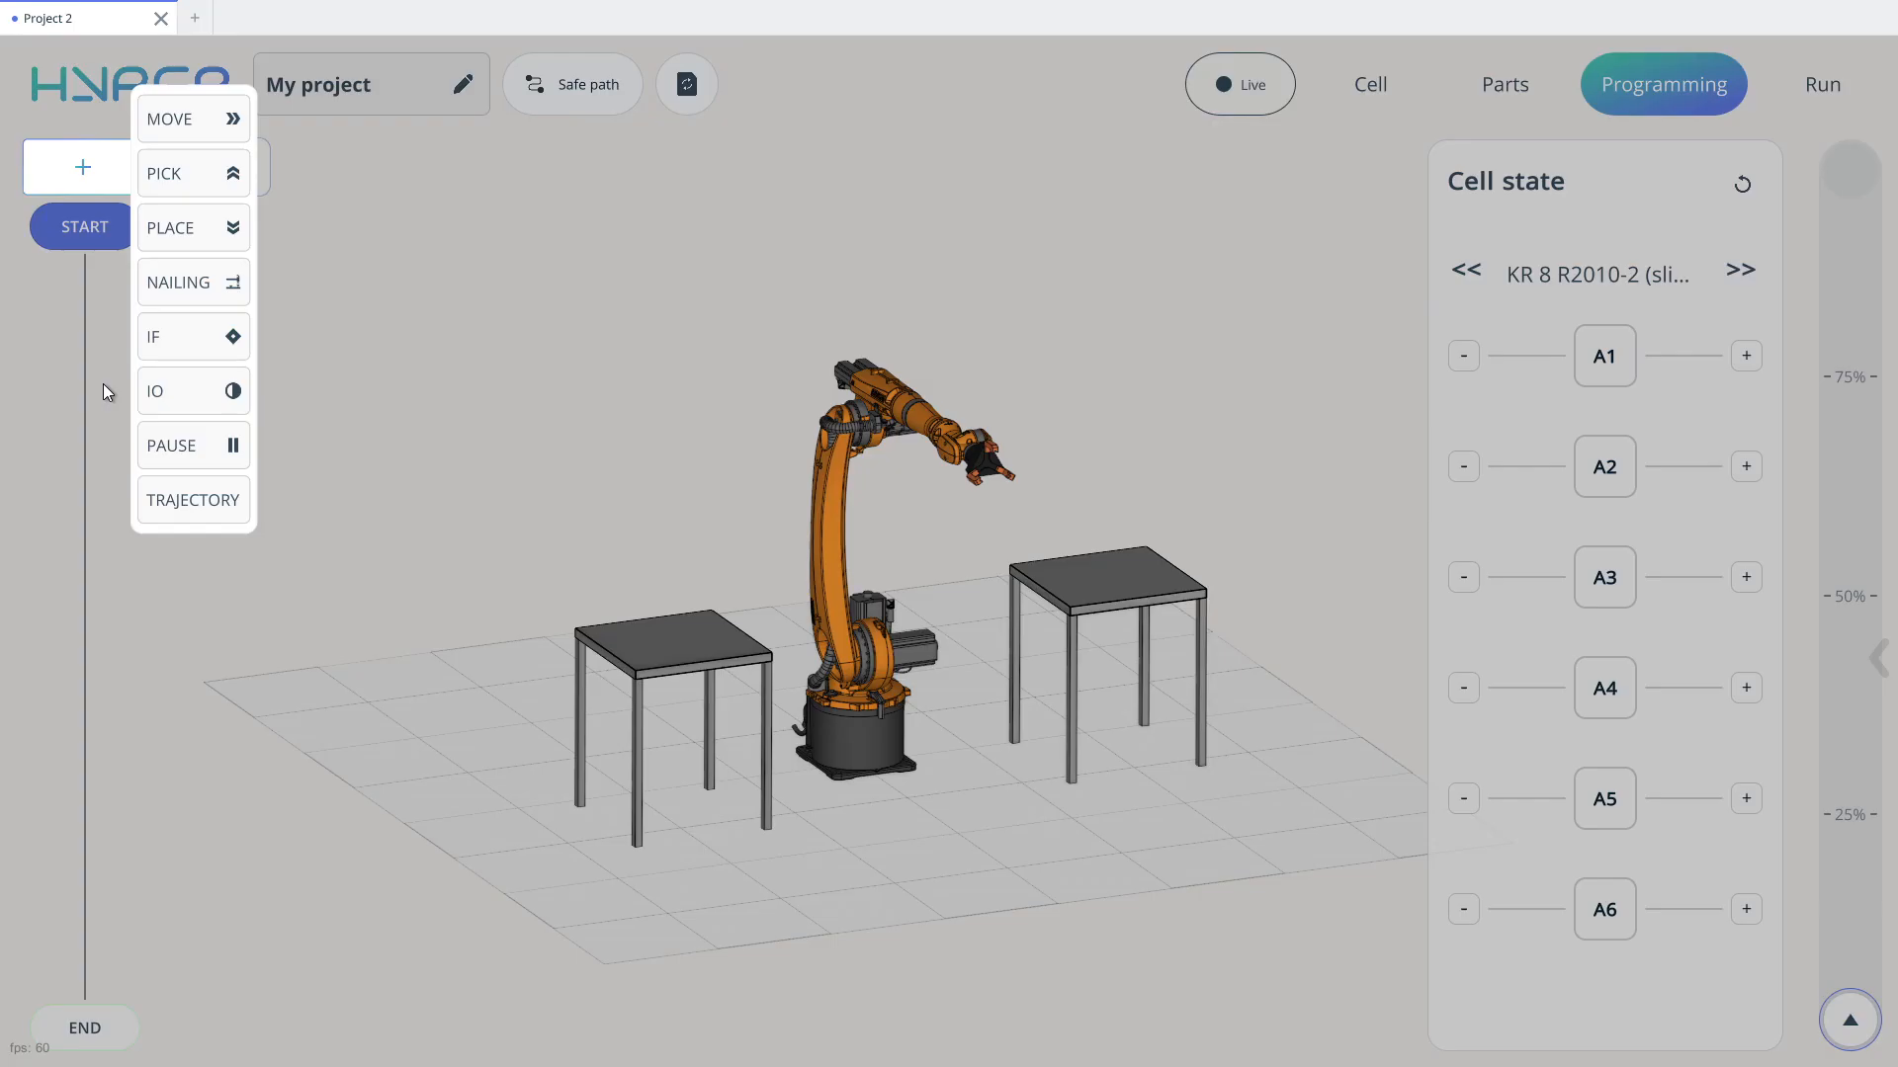
{"action": "left_click", "coordinate": [441, 378]}
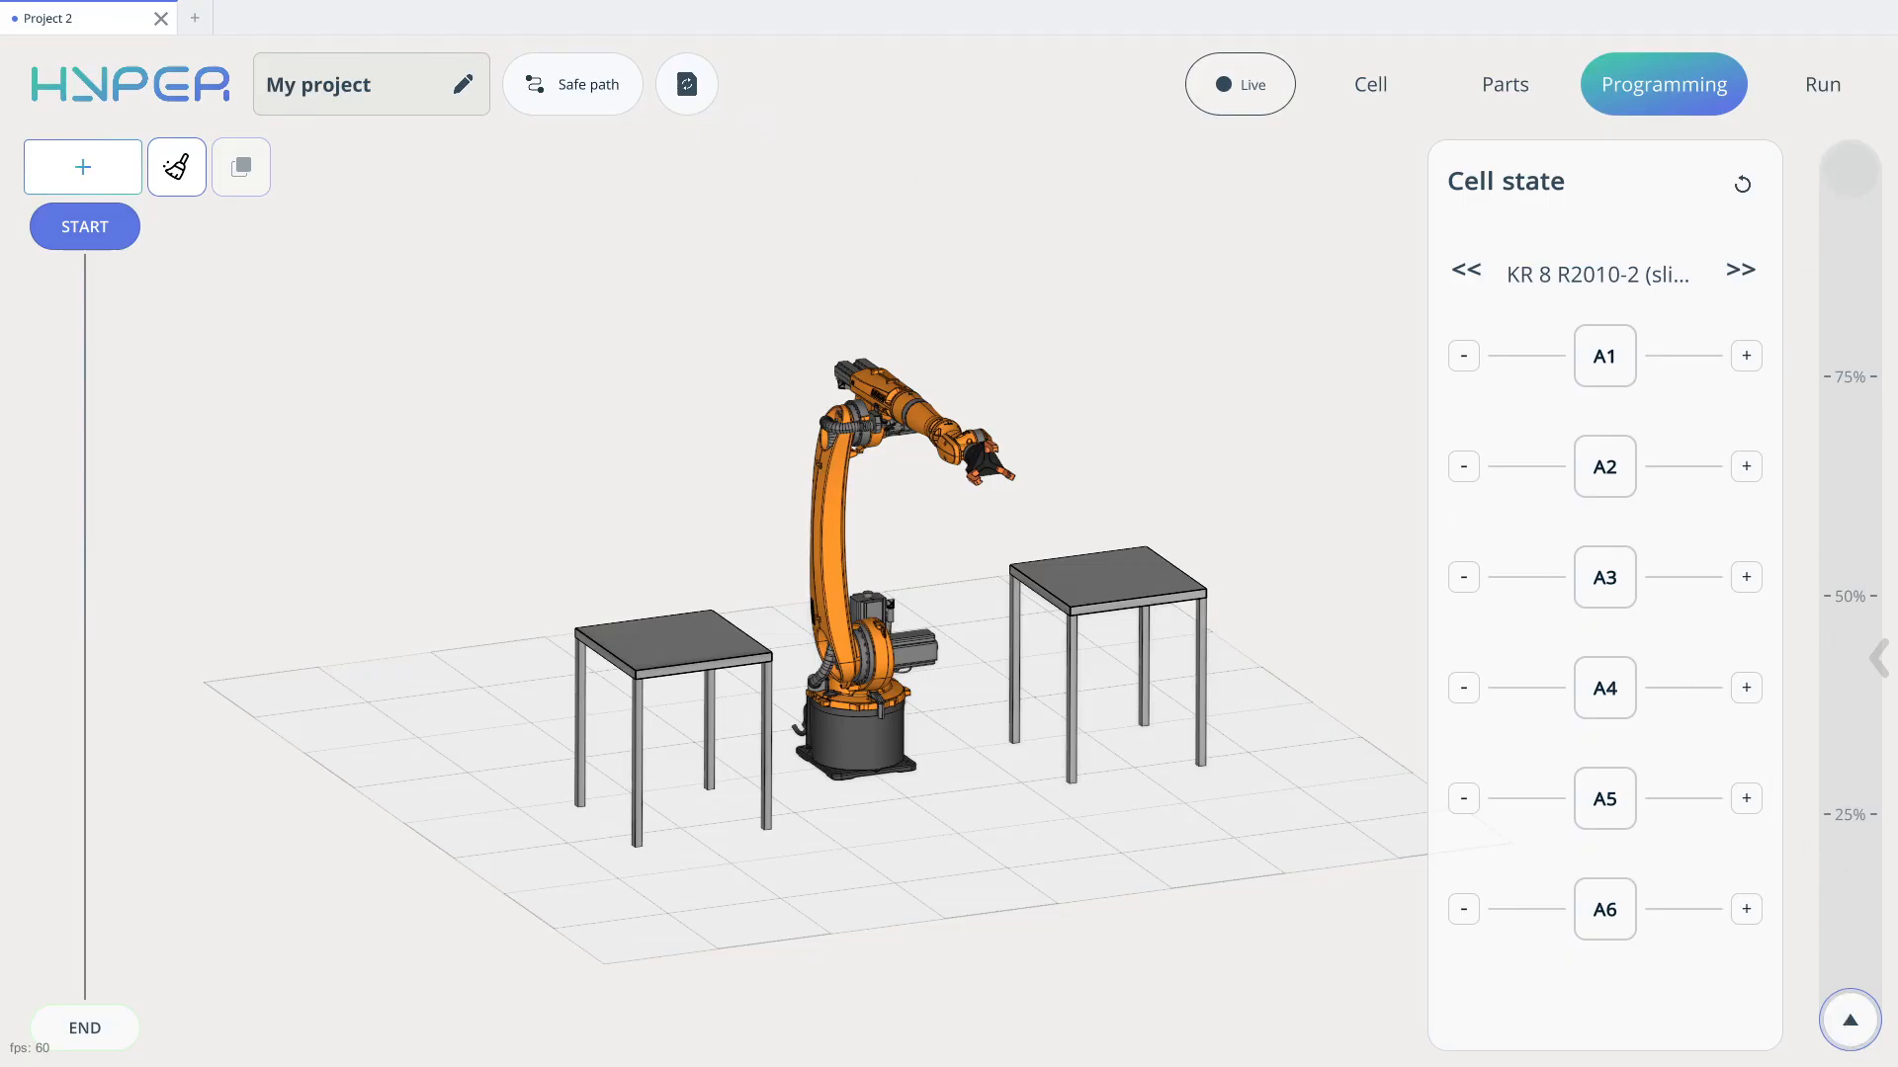
{"action": "left_click_drag", "start_coordinate": [1850, 1021], "coordinate": [1880, 1055]}
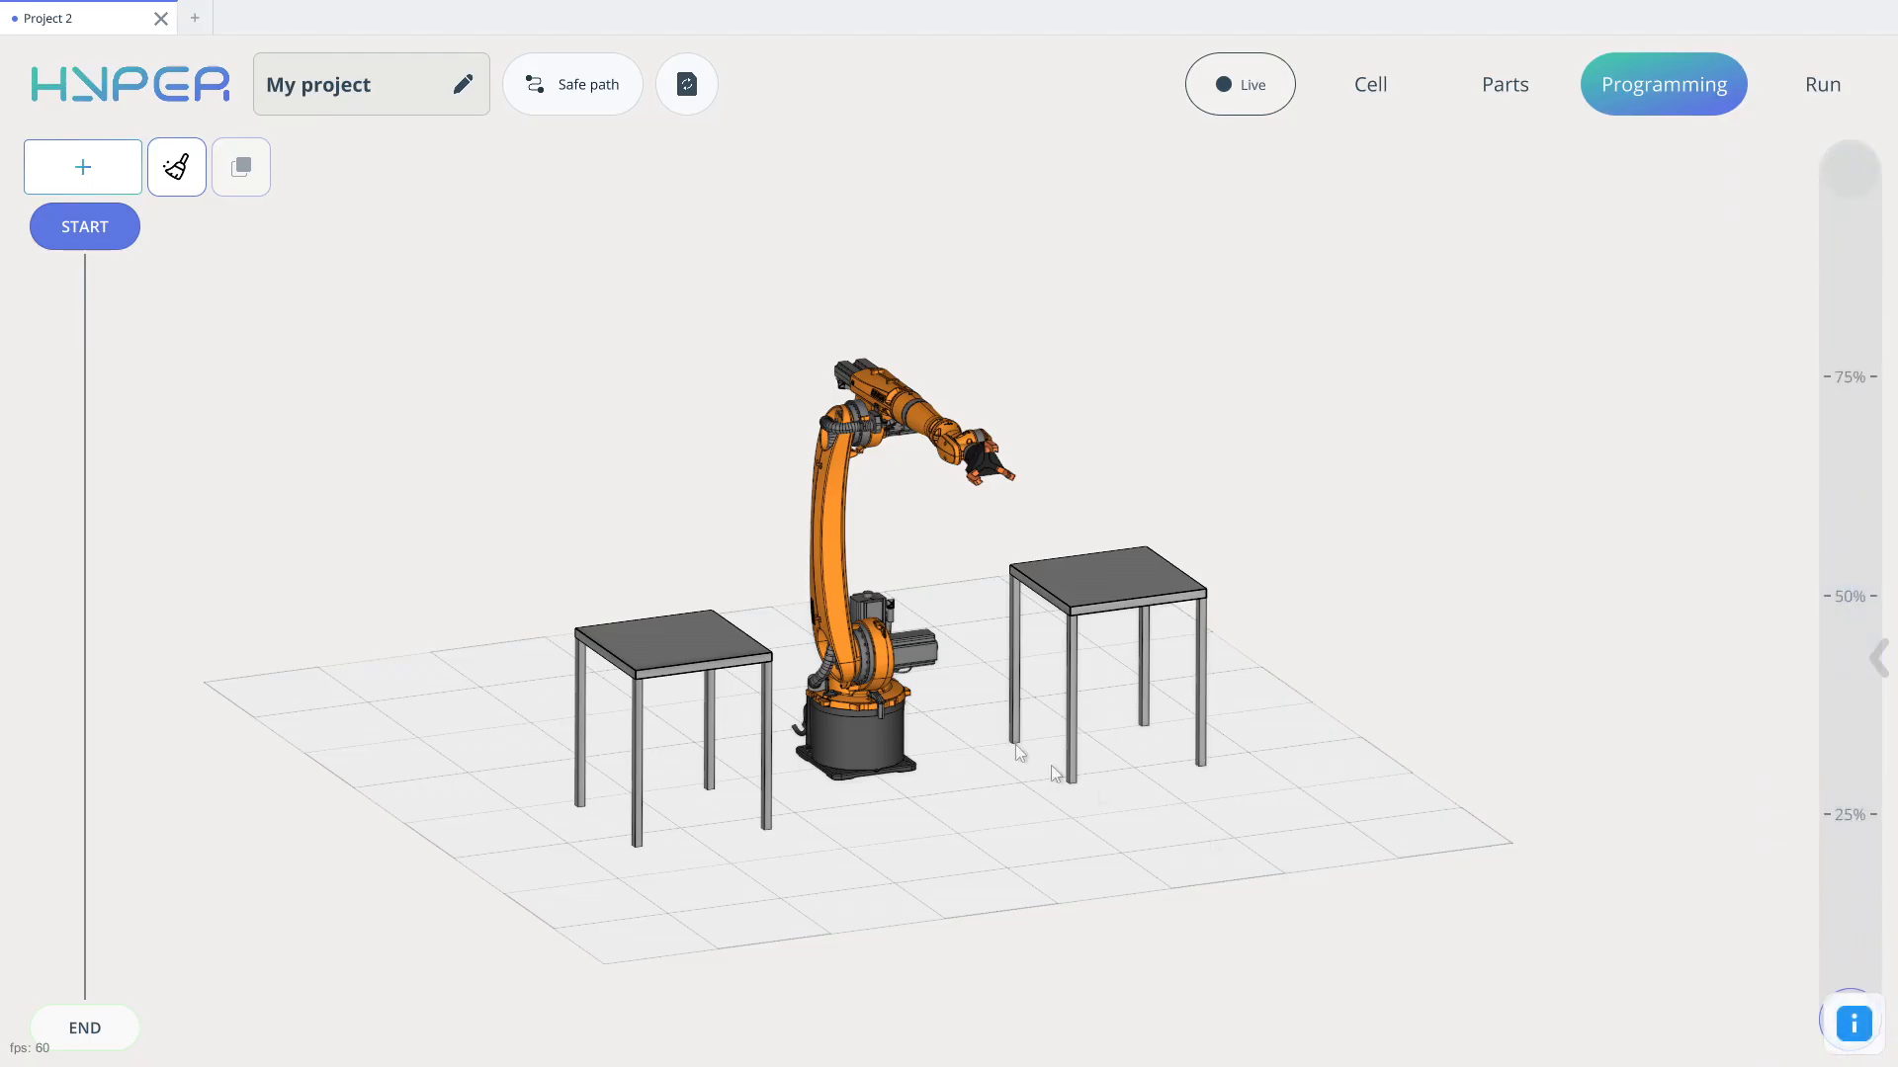
{"action": "left_click", "coordinate": [687, 84]}
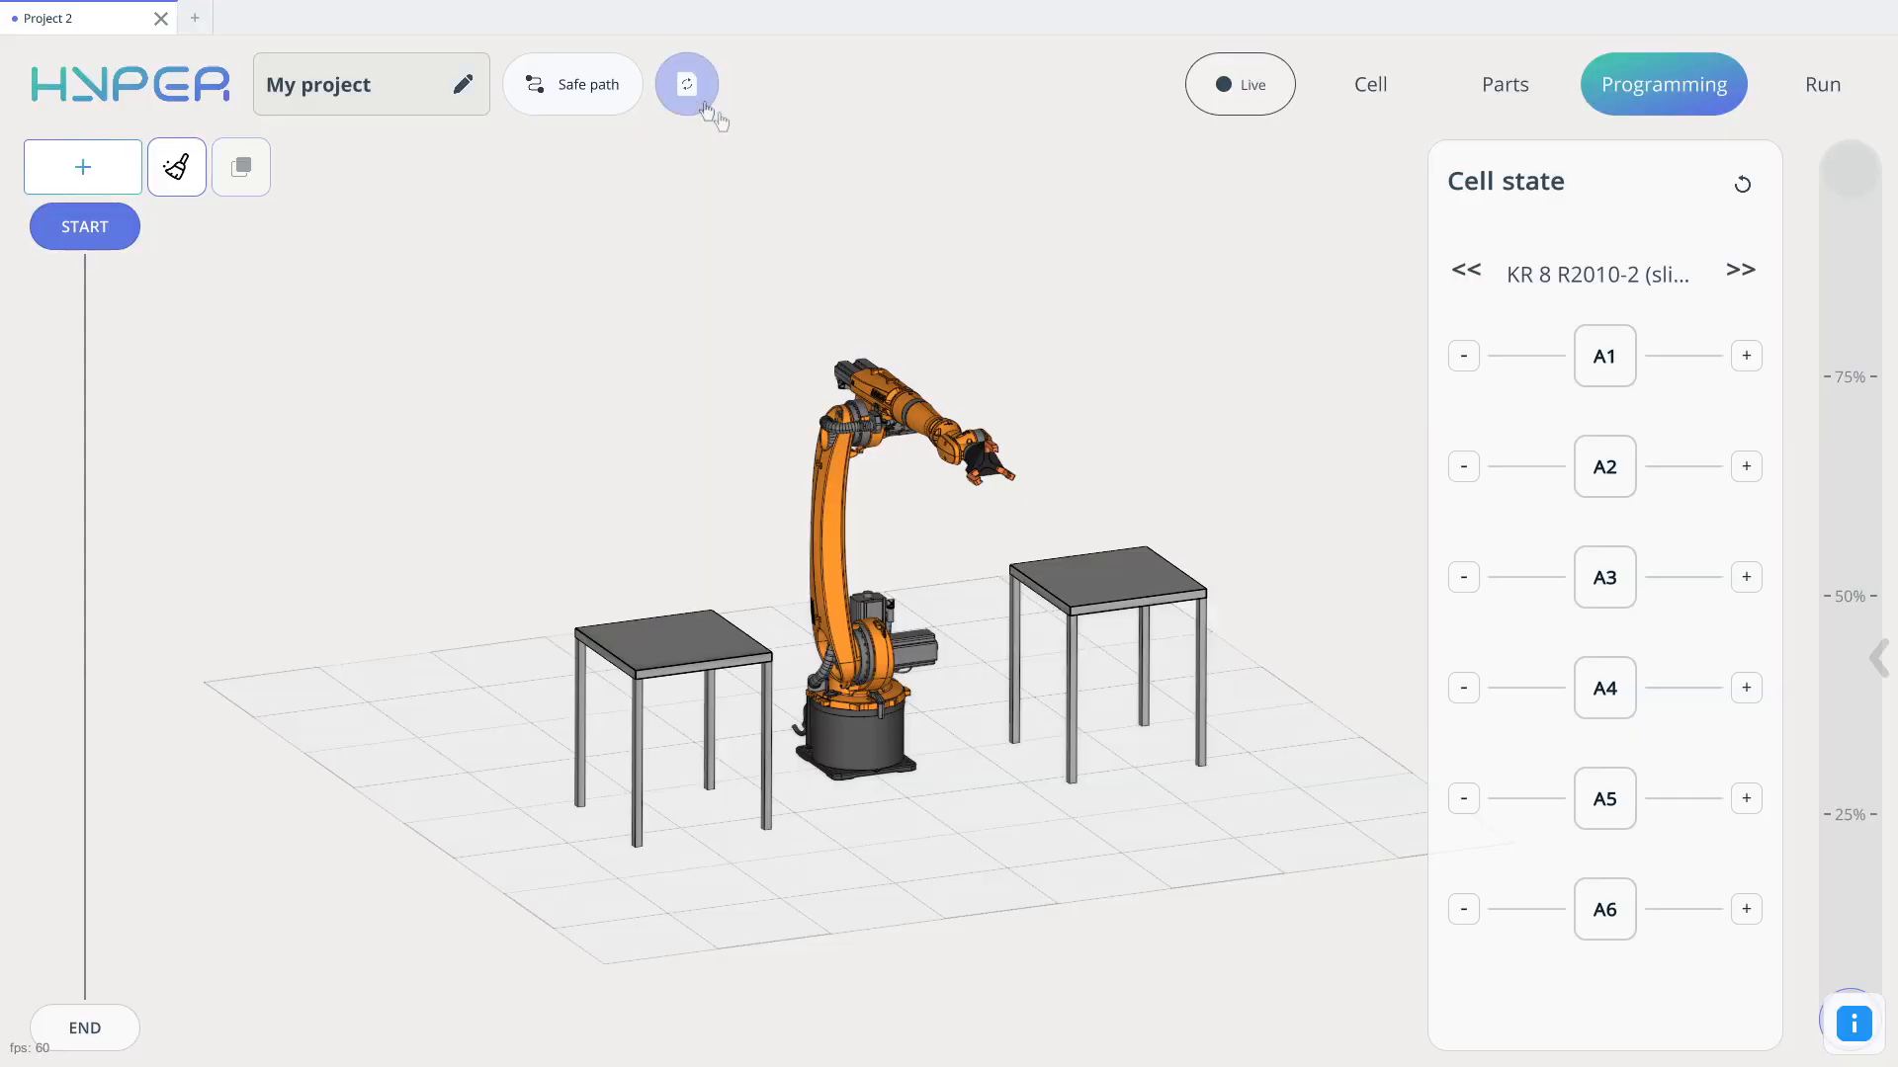
Step: Jog axis A1 of the KR 8 R2010-2 robot in the cell state to swing the arm around its base
{"action": "left_click_drag", "start_coordinate": [1156, 402], "coordinate": [1262, 428]}
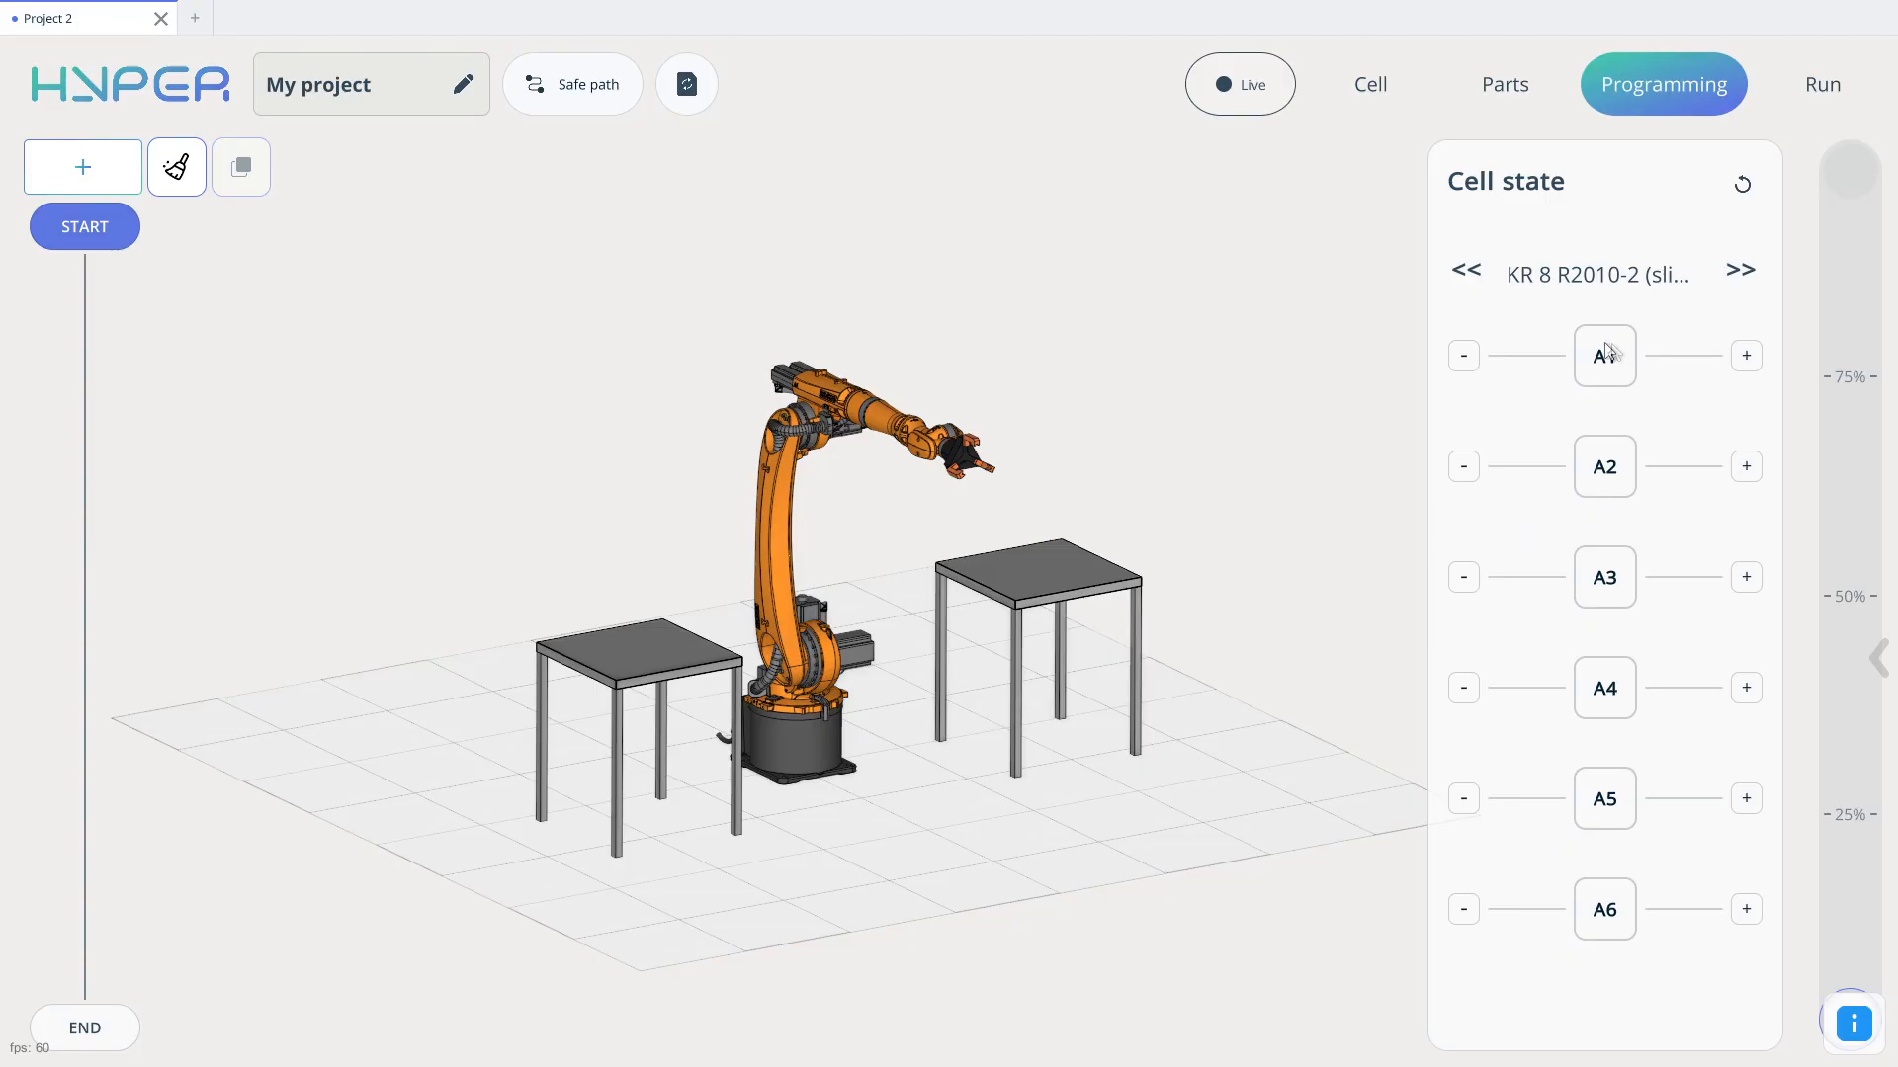
{"action": "left_click_drag", "start_coordinate": [1612, 386], "coordinate": [1542, 380]}
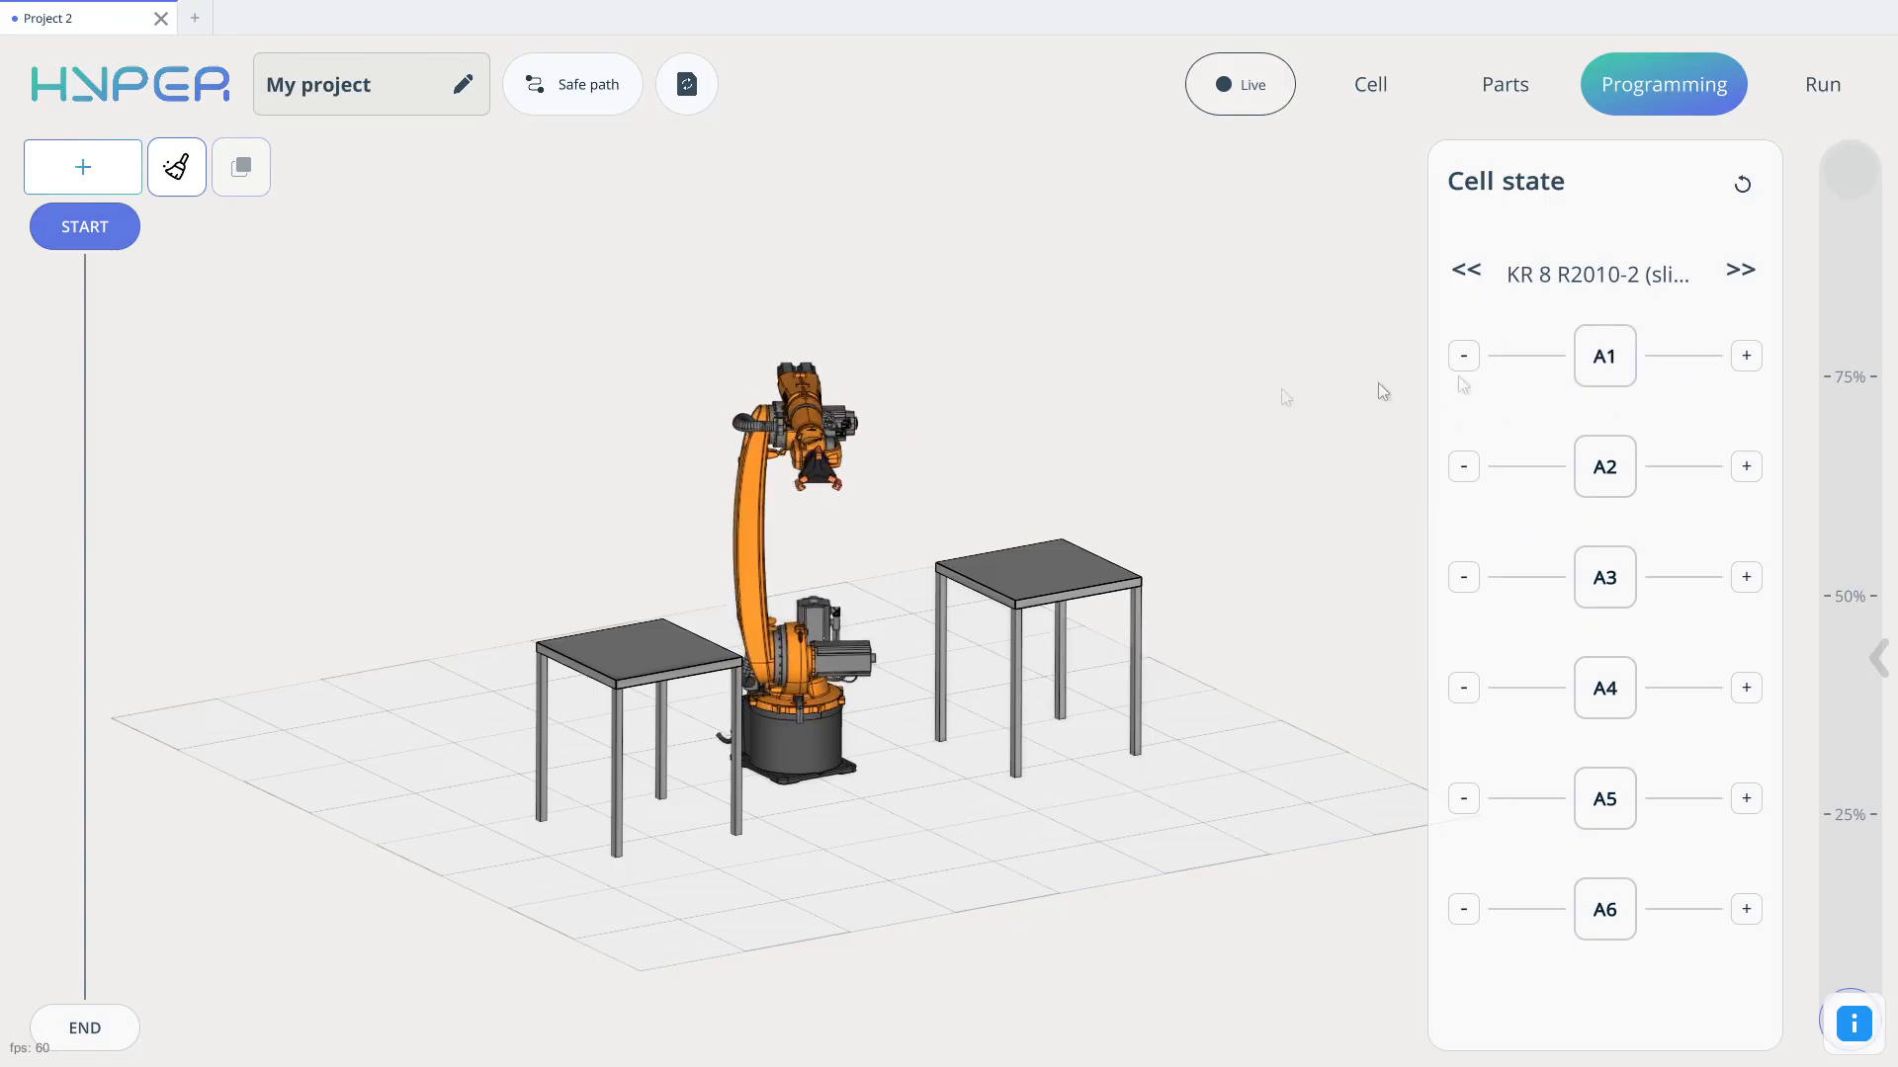
{"action": "scroll", "coordinate": [845, 464], "scroll_direction": "up", "scroll_amount": 5}
{"action": "left_click_drag", "start_coordinate": [843, 459], "coordinate": [1016, 458]}
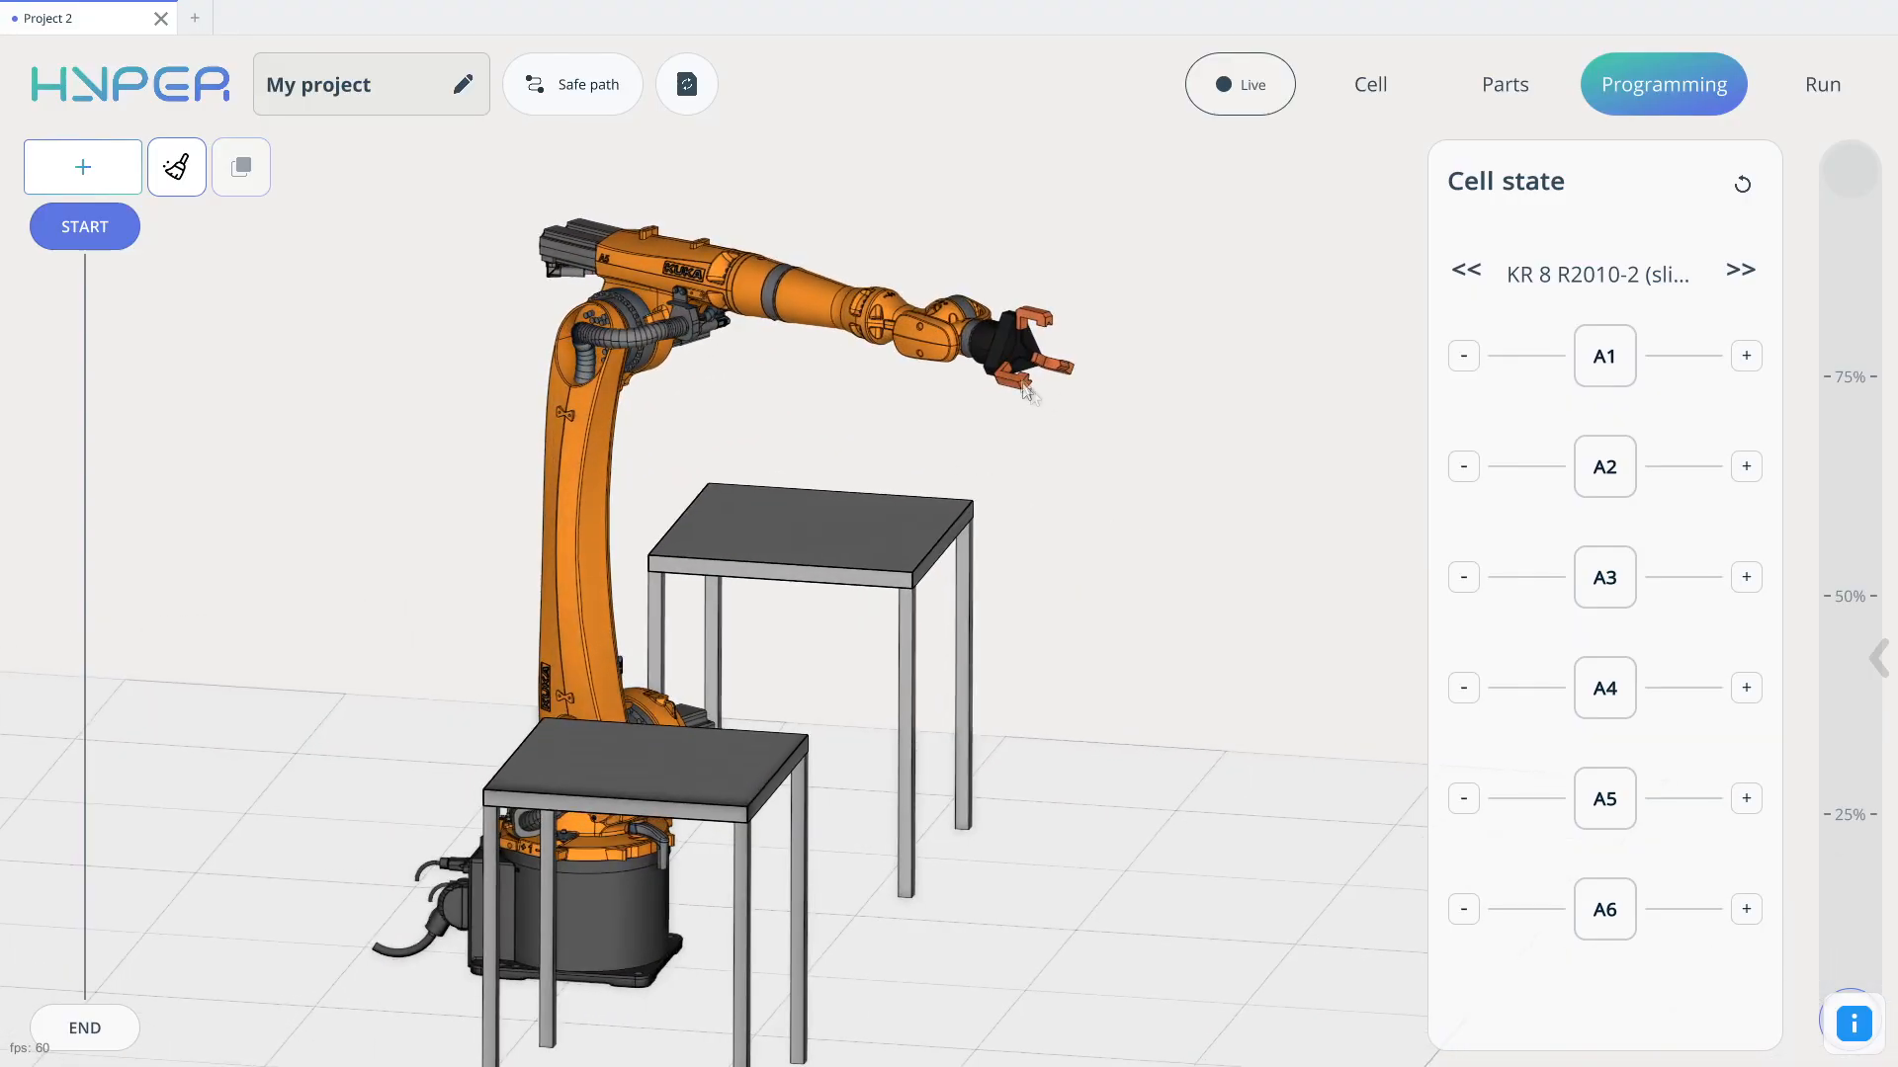
Step: Switch the cell state to the Gripper, jog its E1 axis, and return to the robot's axes
{"action": "left_click", "coordinate": [1737, 279]}
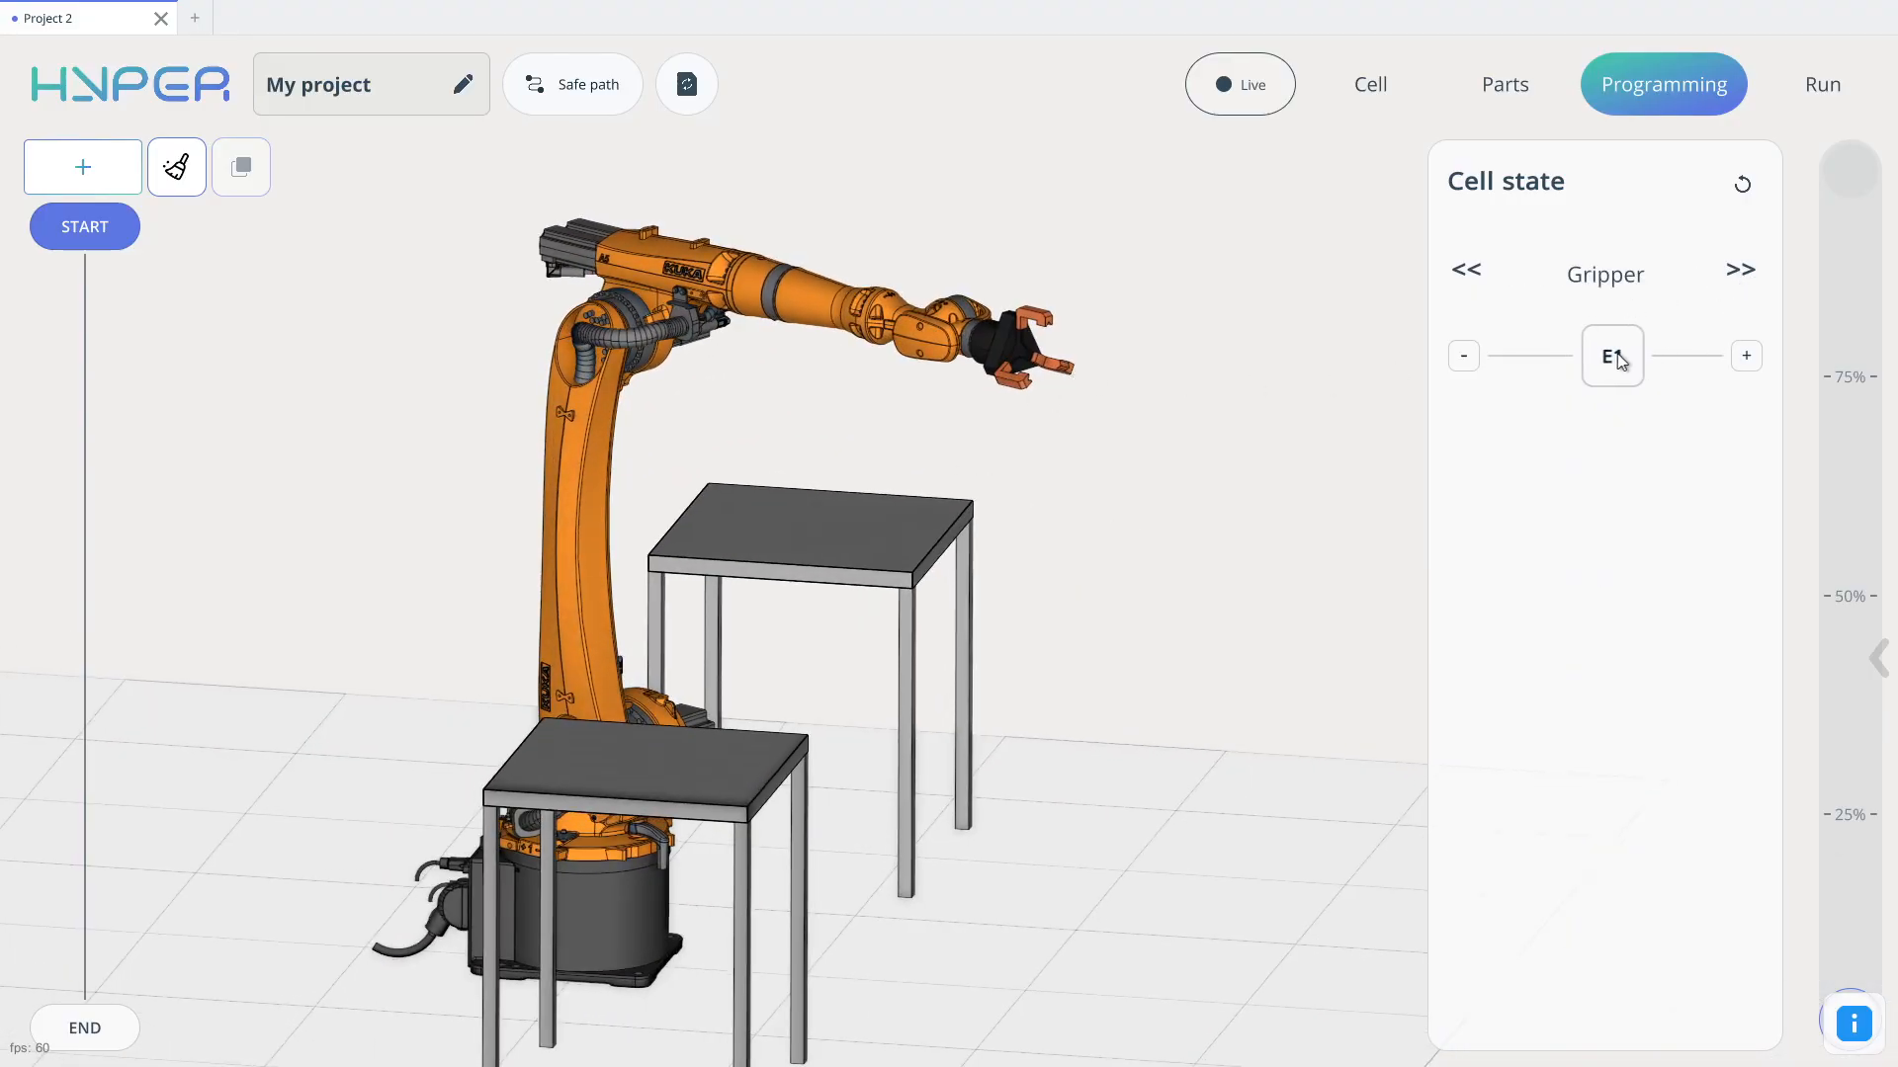
{"action": "left_click_drag", "start_coordinate": [1621, 360], "coordinate": [1581, 352]}
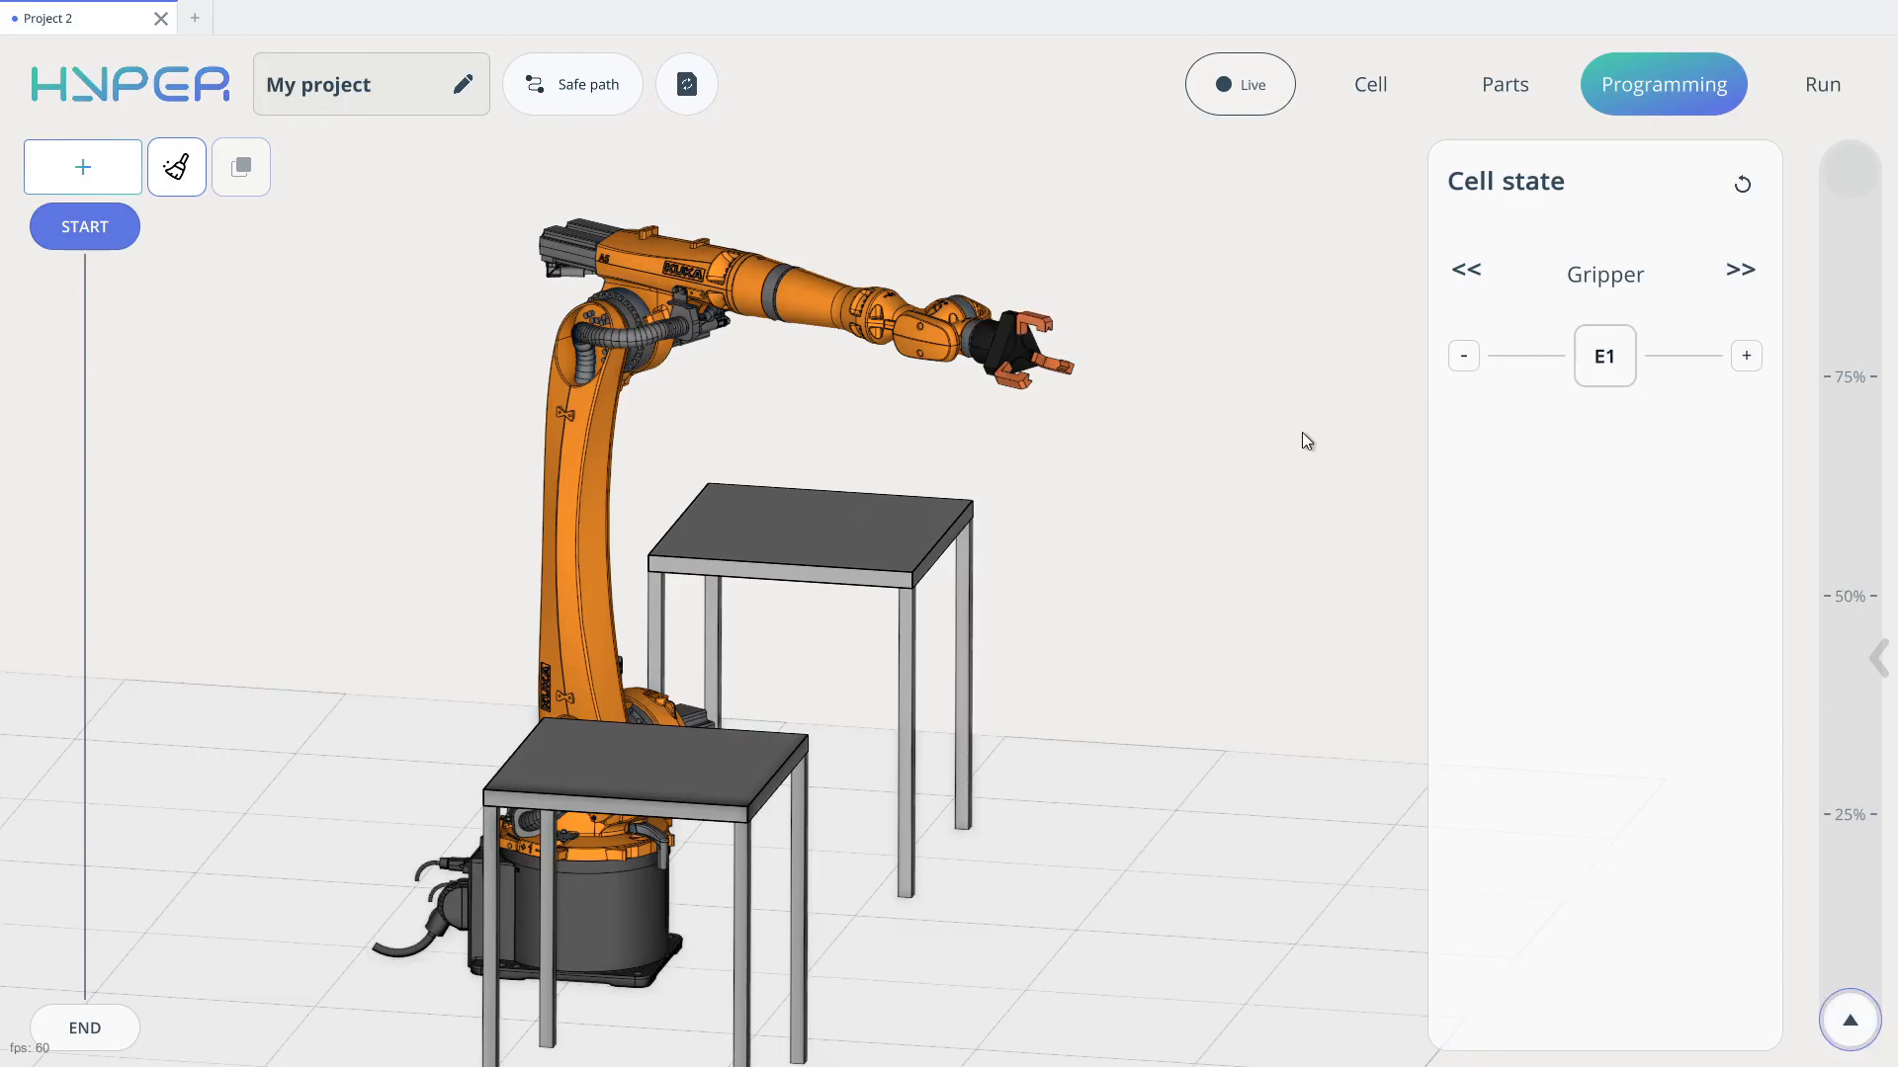
{"action": "left_click", "coordinate": [1462, 269]}
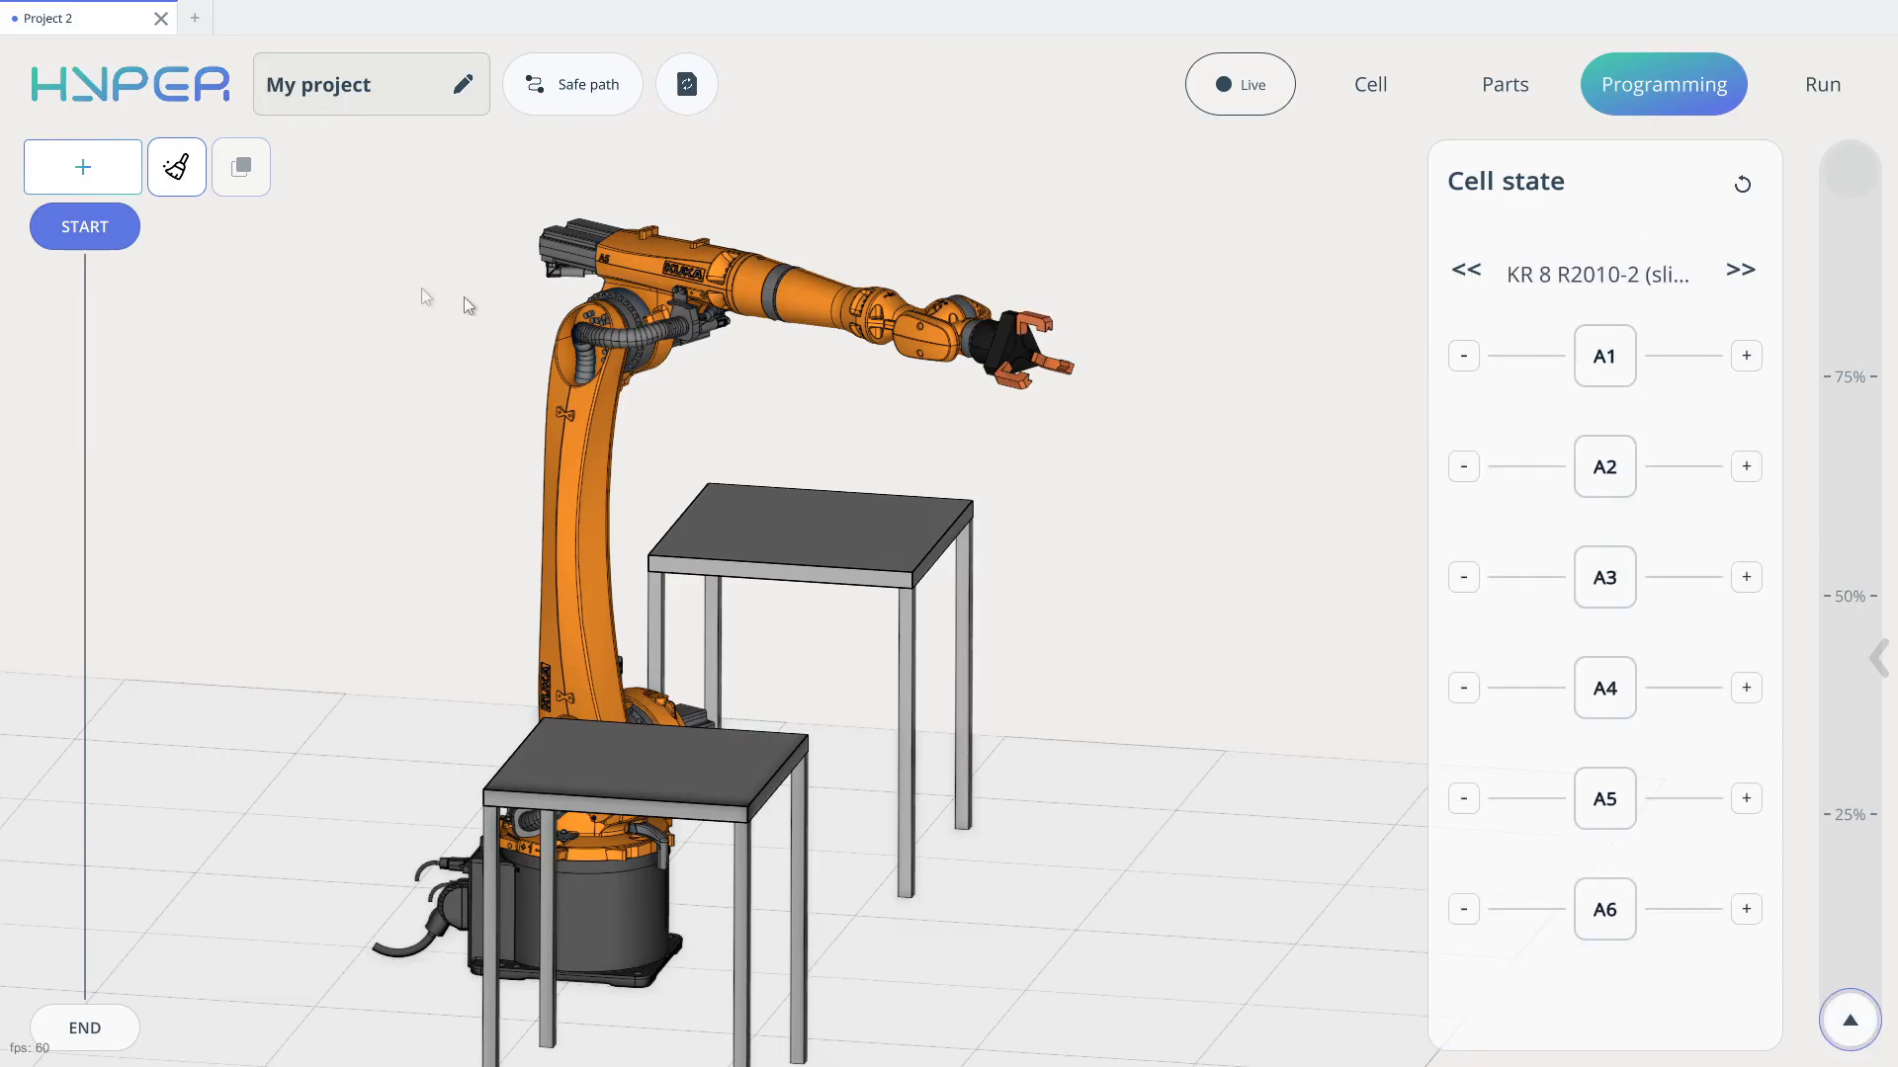
Step: Add a MOVE command to the program line directly after START
{"action": "scroll", "coordinate": [469, 316], "scroll_direction": "down", "scroll_amount": 3}
{"action": "left_click_drag", "start_coordinate": [477, 339], "coordinate": [234, 352]}
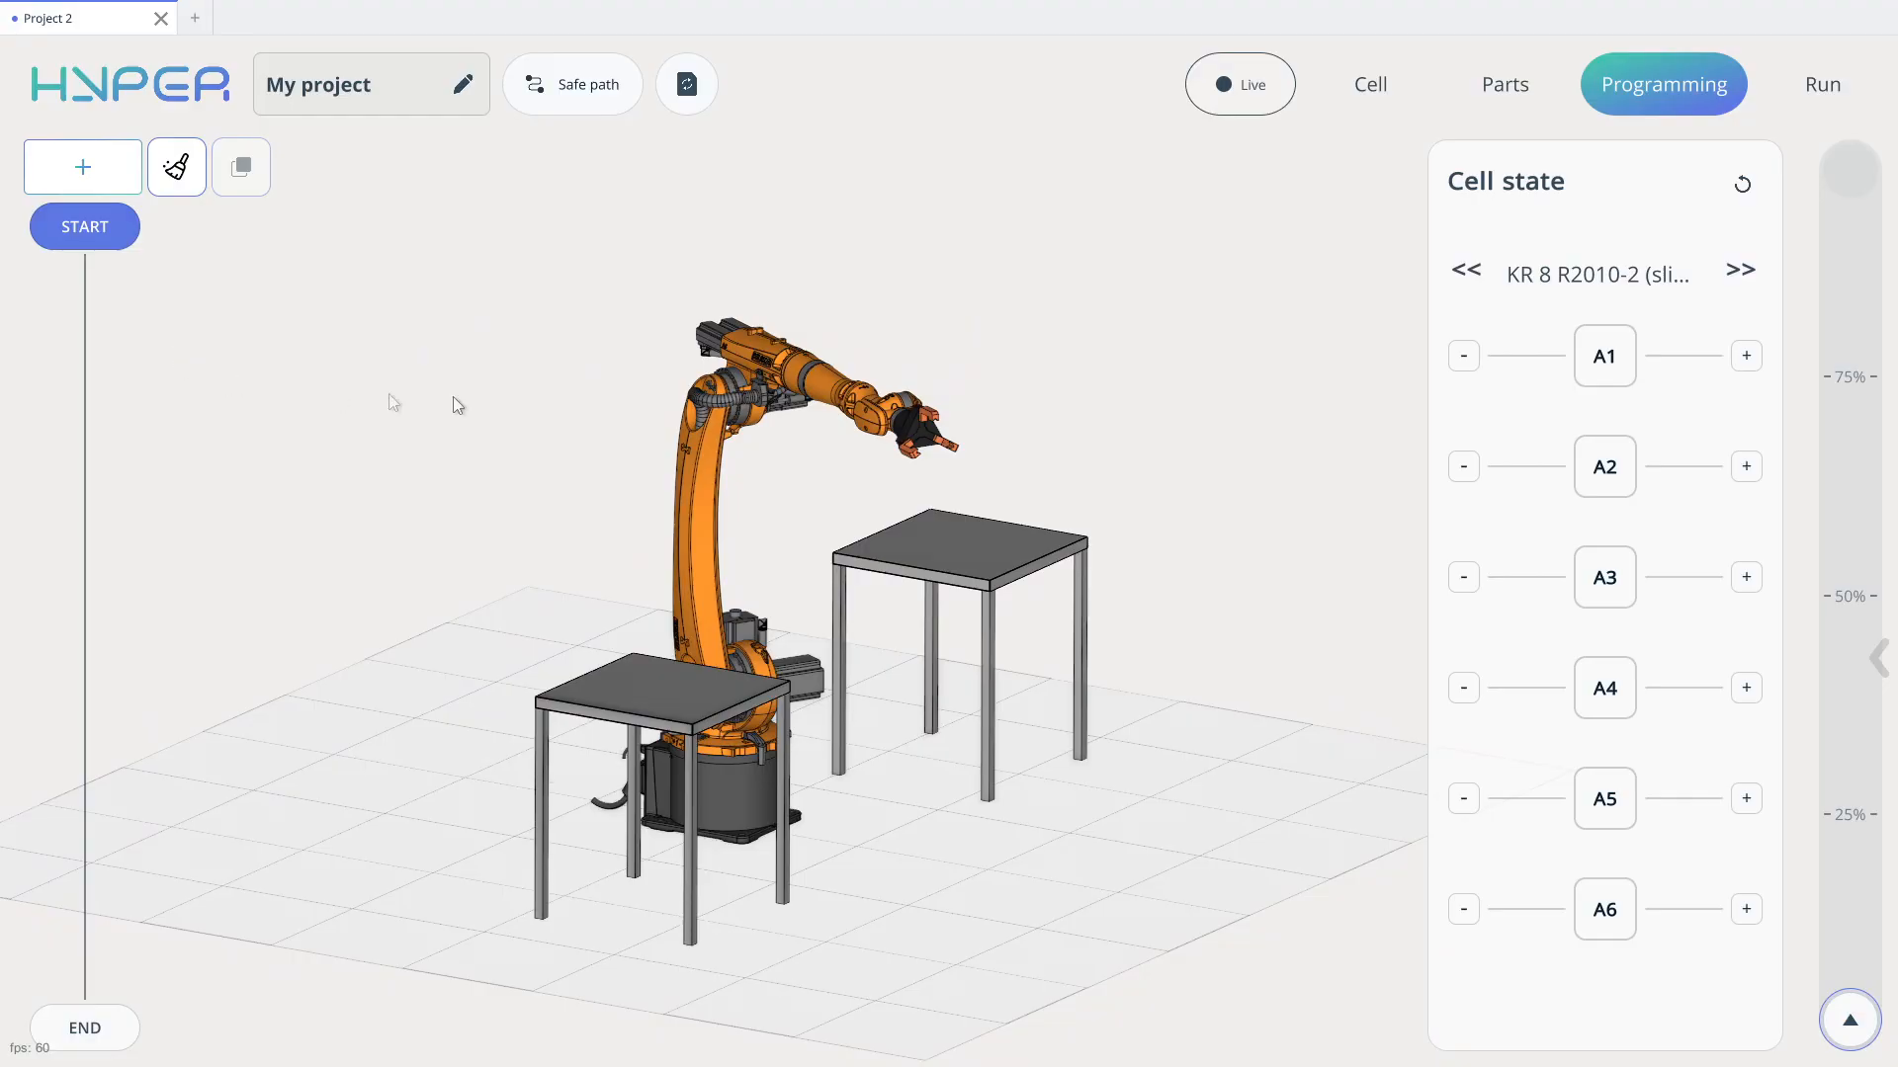
{"action": "left_click_drag", "start_coordinate": [454, 400], "coordinate": [208, 301]}
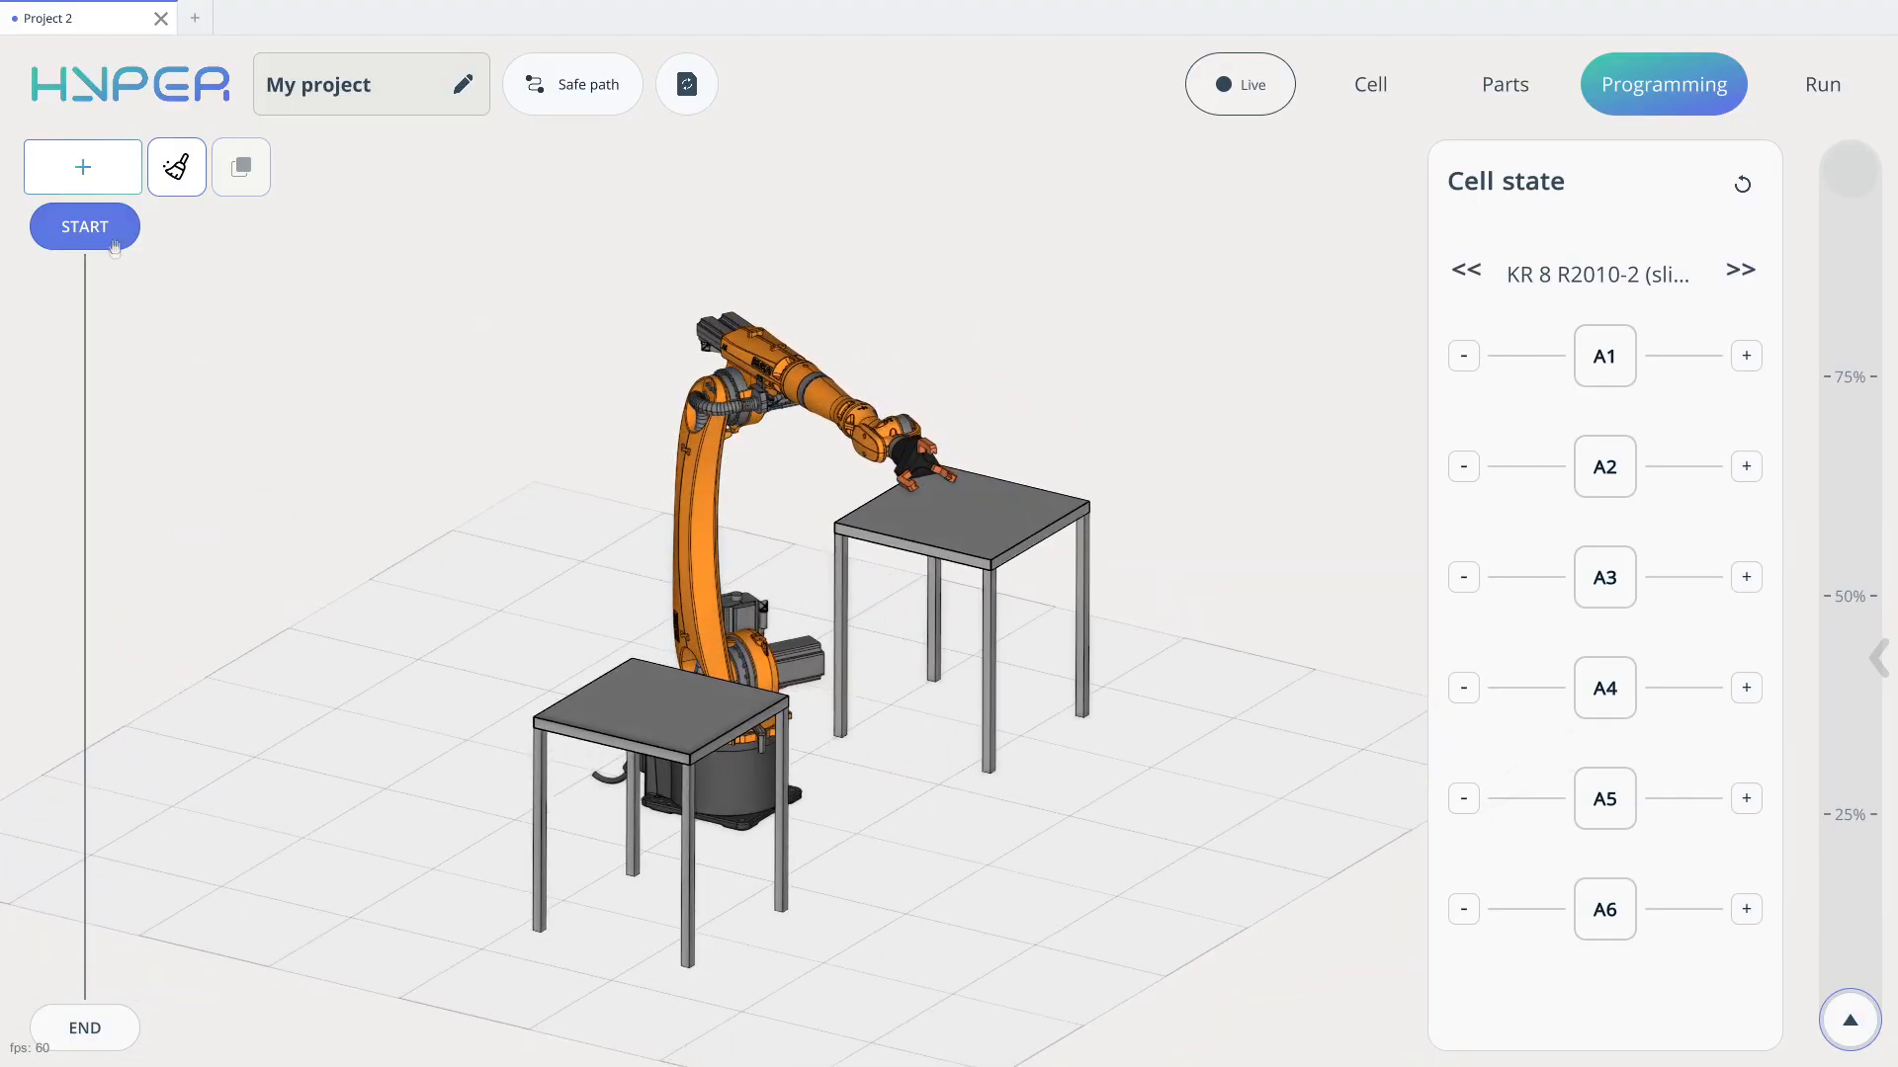
{"action": "left_click", "coordinate": [103, 176]}
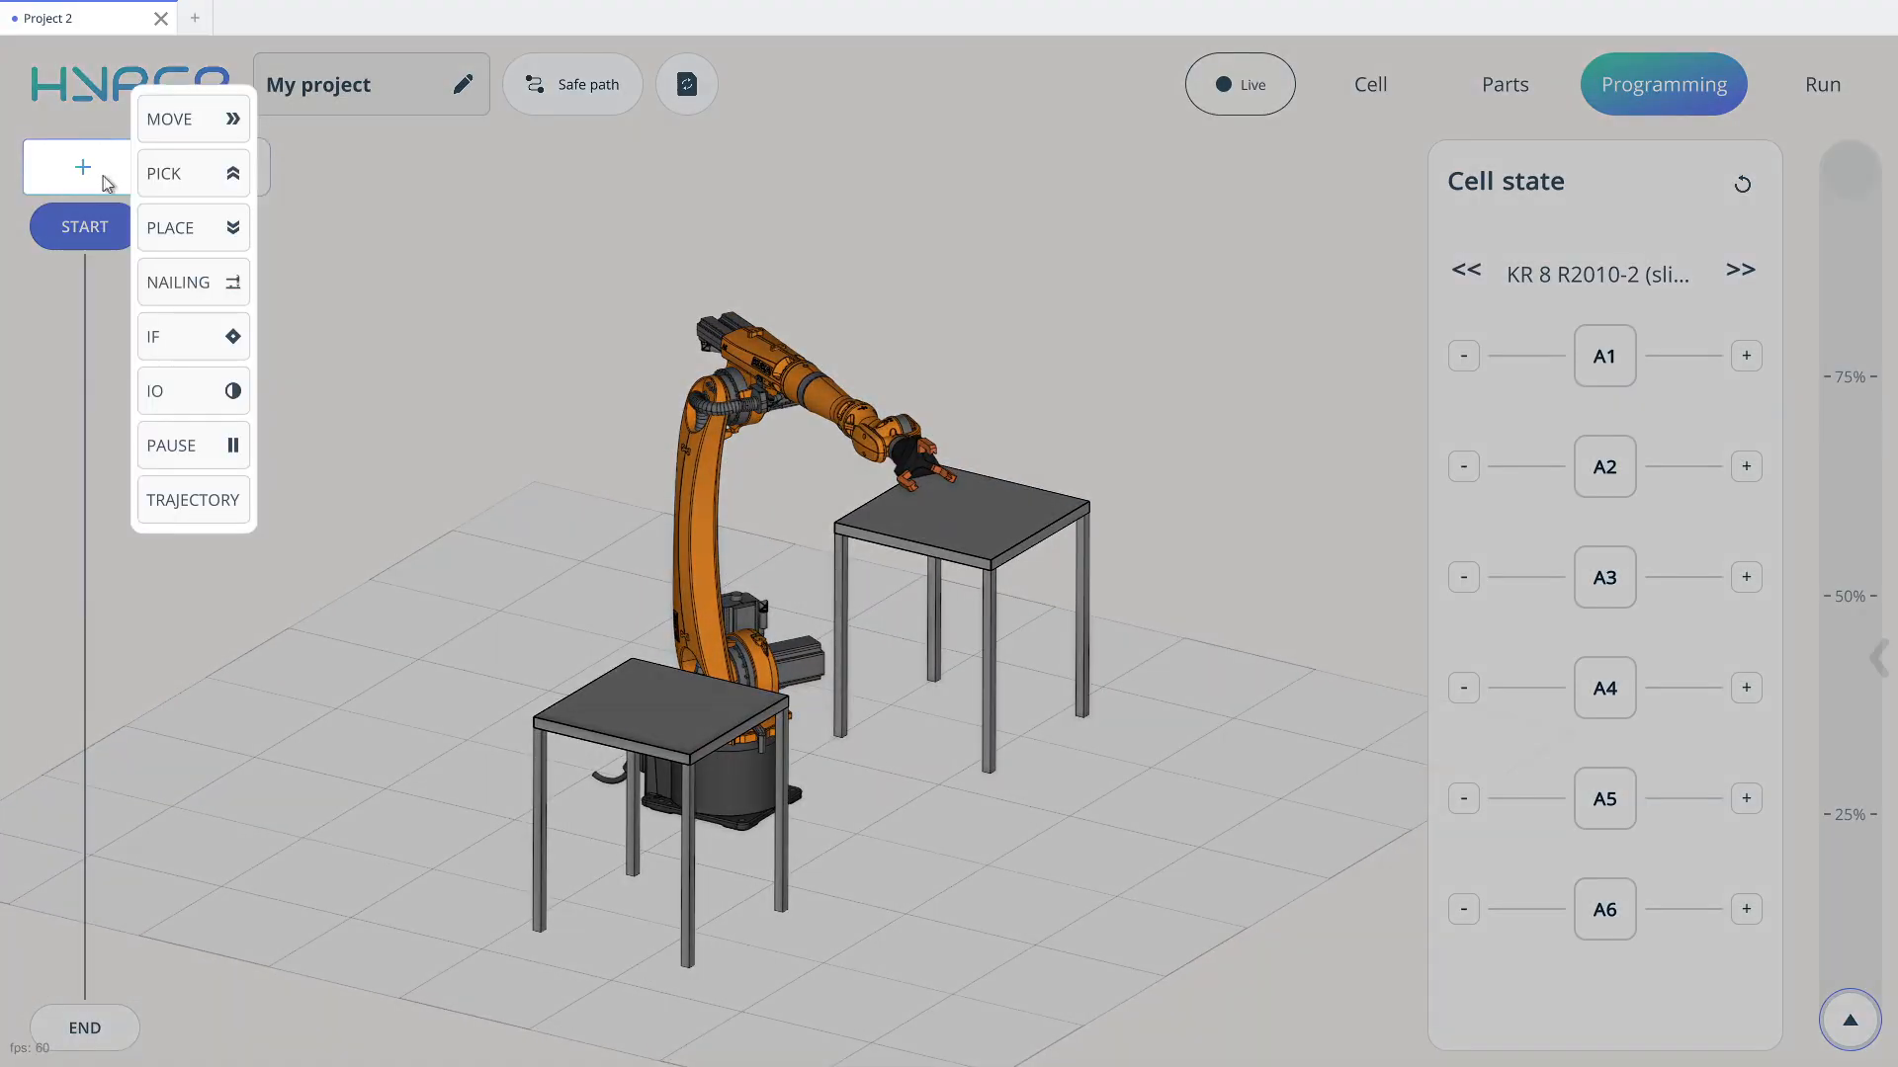
{"action": "left_click", "coordinate": [202, 130]}
{"action": "left_click", "coordinate": [123, 296]}
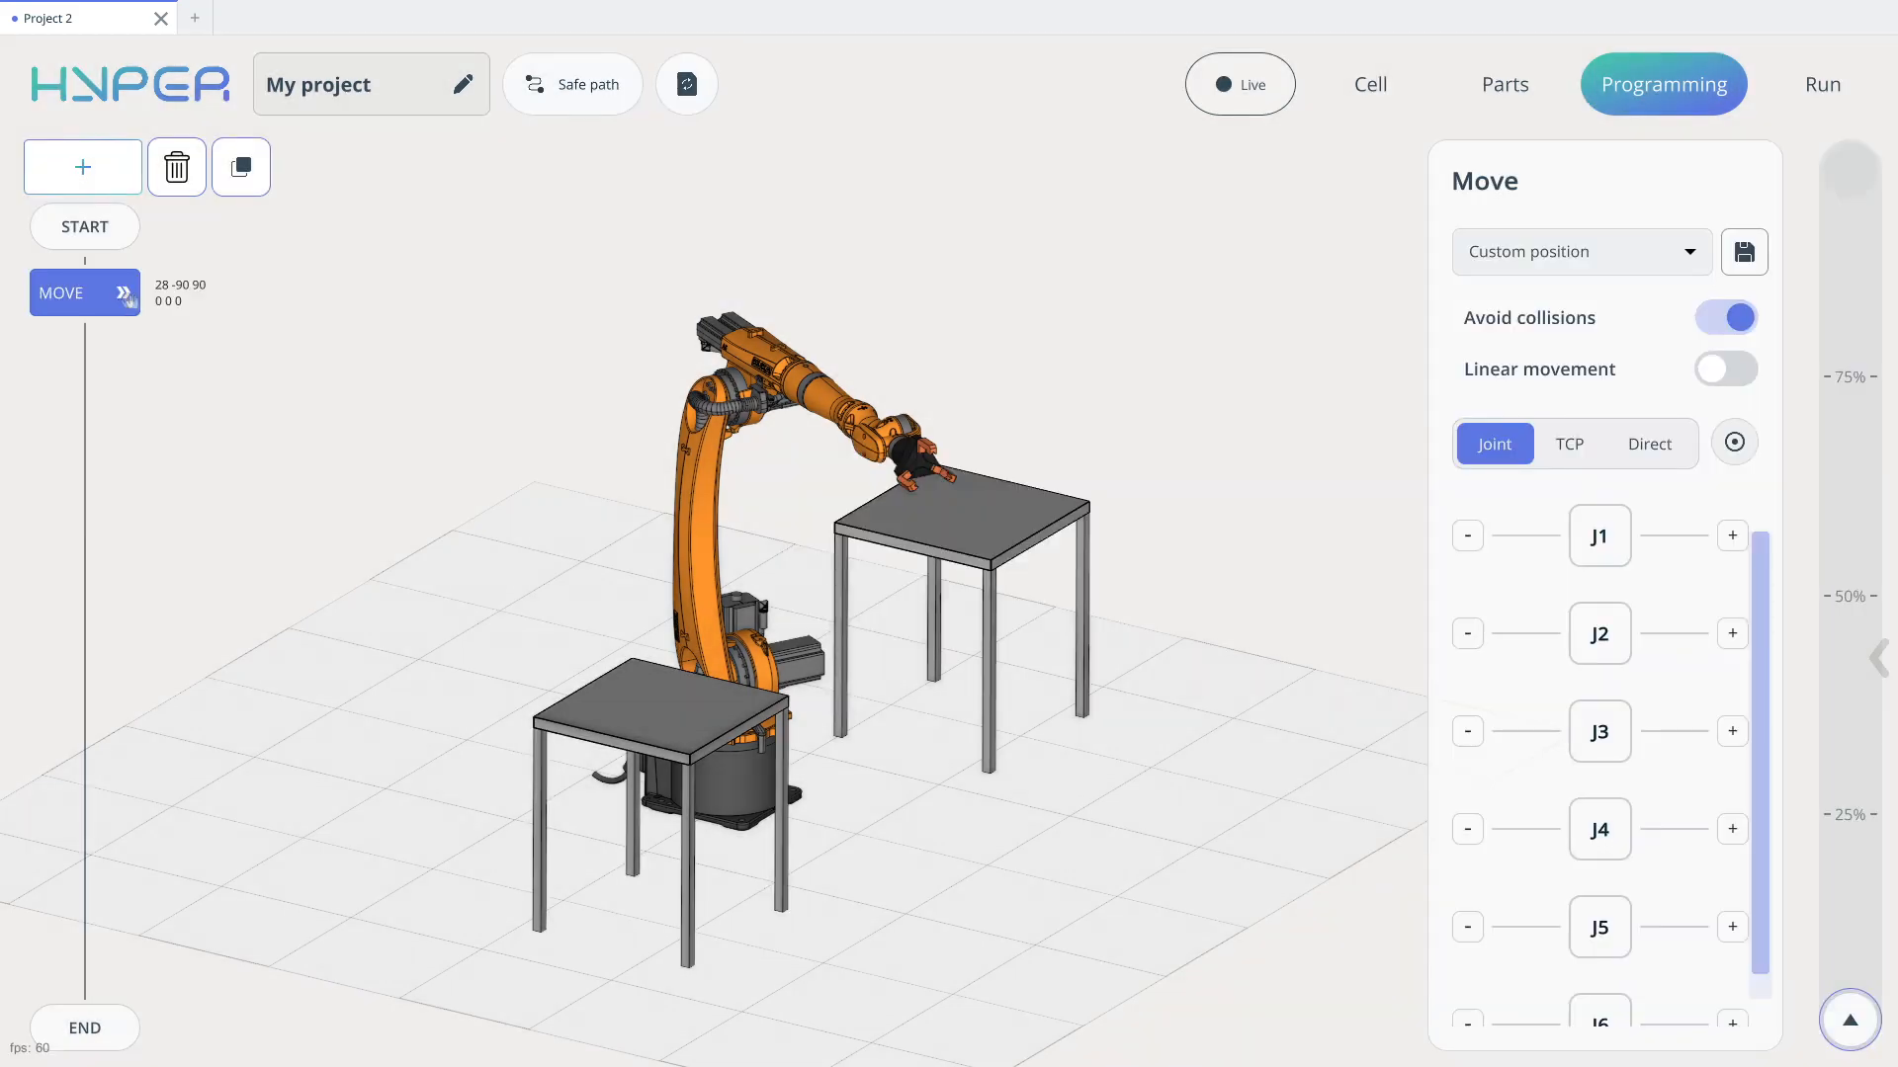
Step: Jog joint J1 of the MOVE command's target position to about -15
{"action": "left_click_drag", "start_coordinate": [419, 328], "coordinate": [362, 358]}
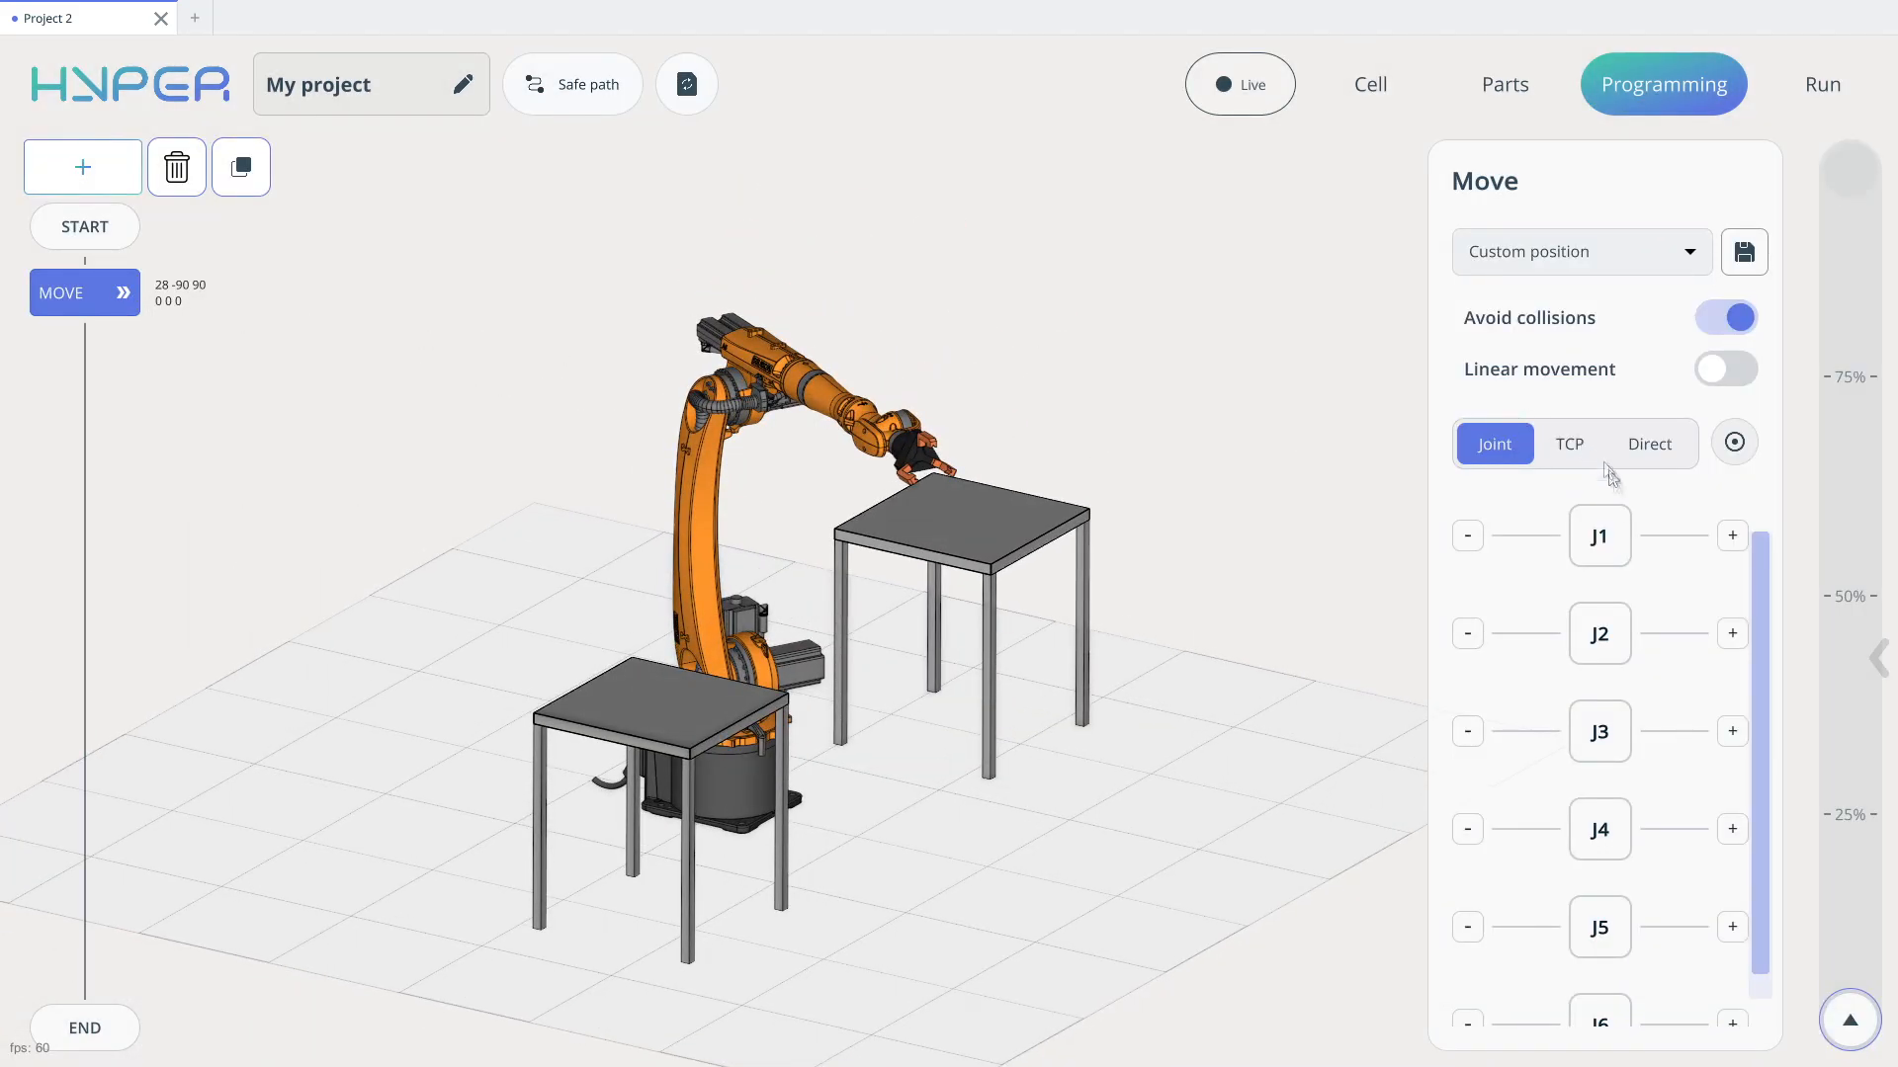
{"action": "left_click_drag", "start_coordinate": [1606, 538], "coordinate": [1520, 546]}
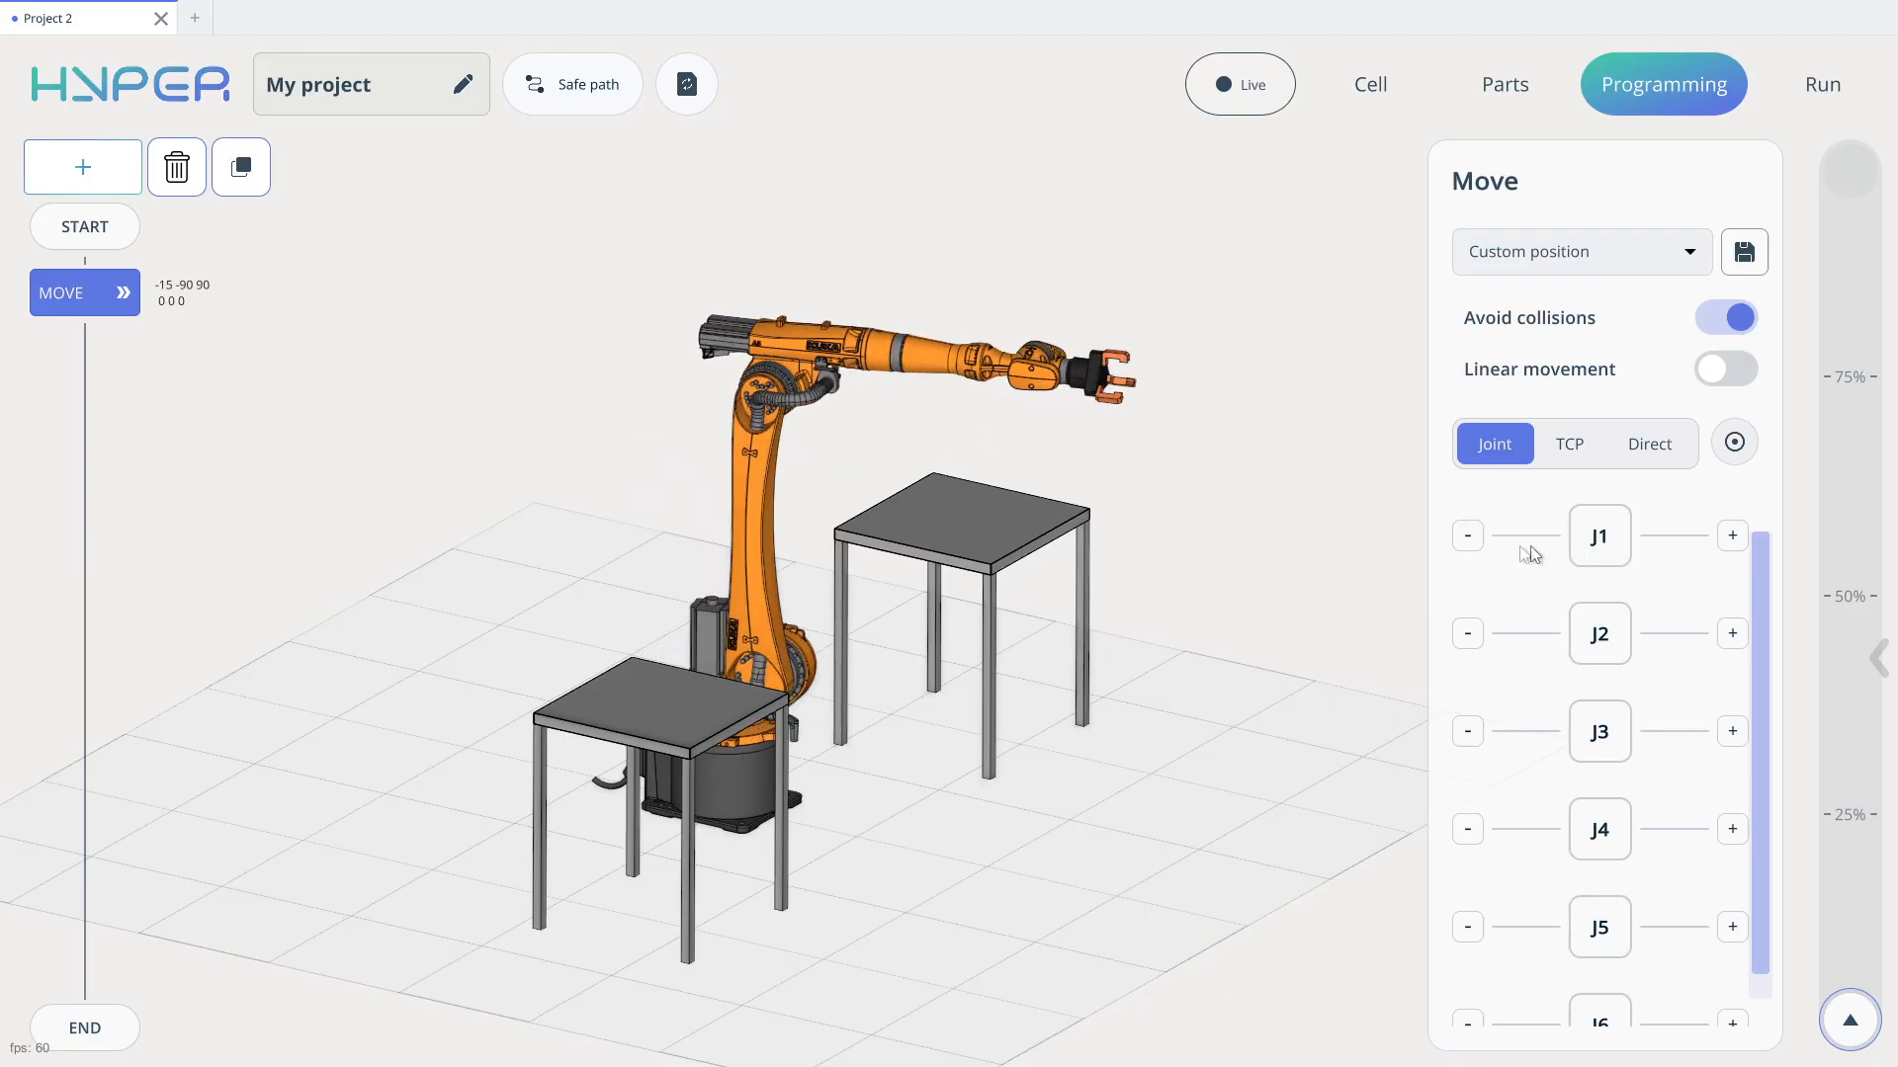
{"action": "left_click_drag", "start_coordinate": [1349, 363], "coordinate": [1045, 420]}
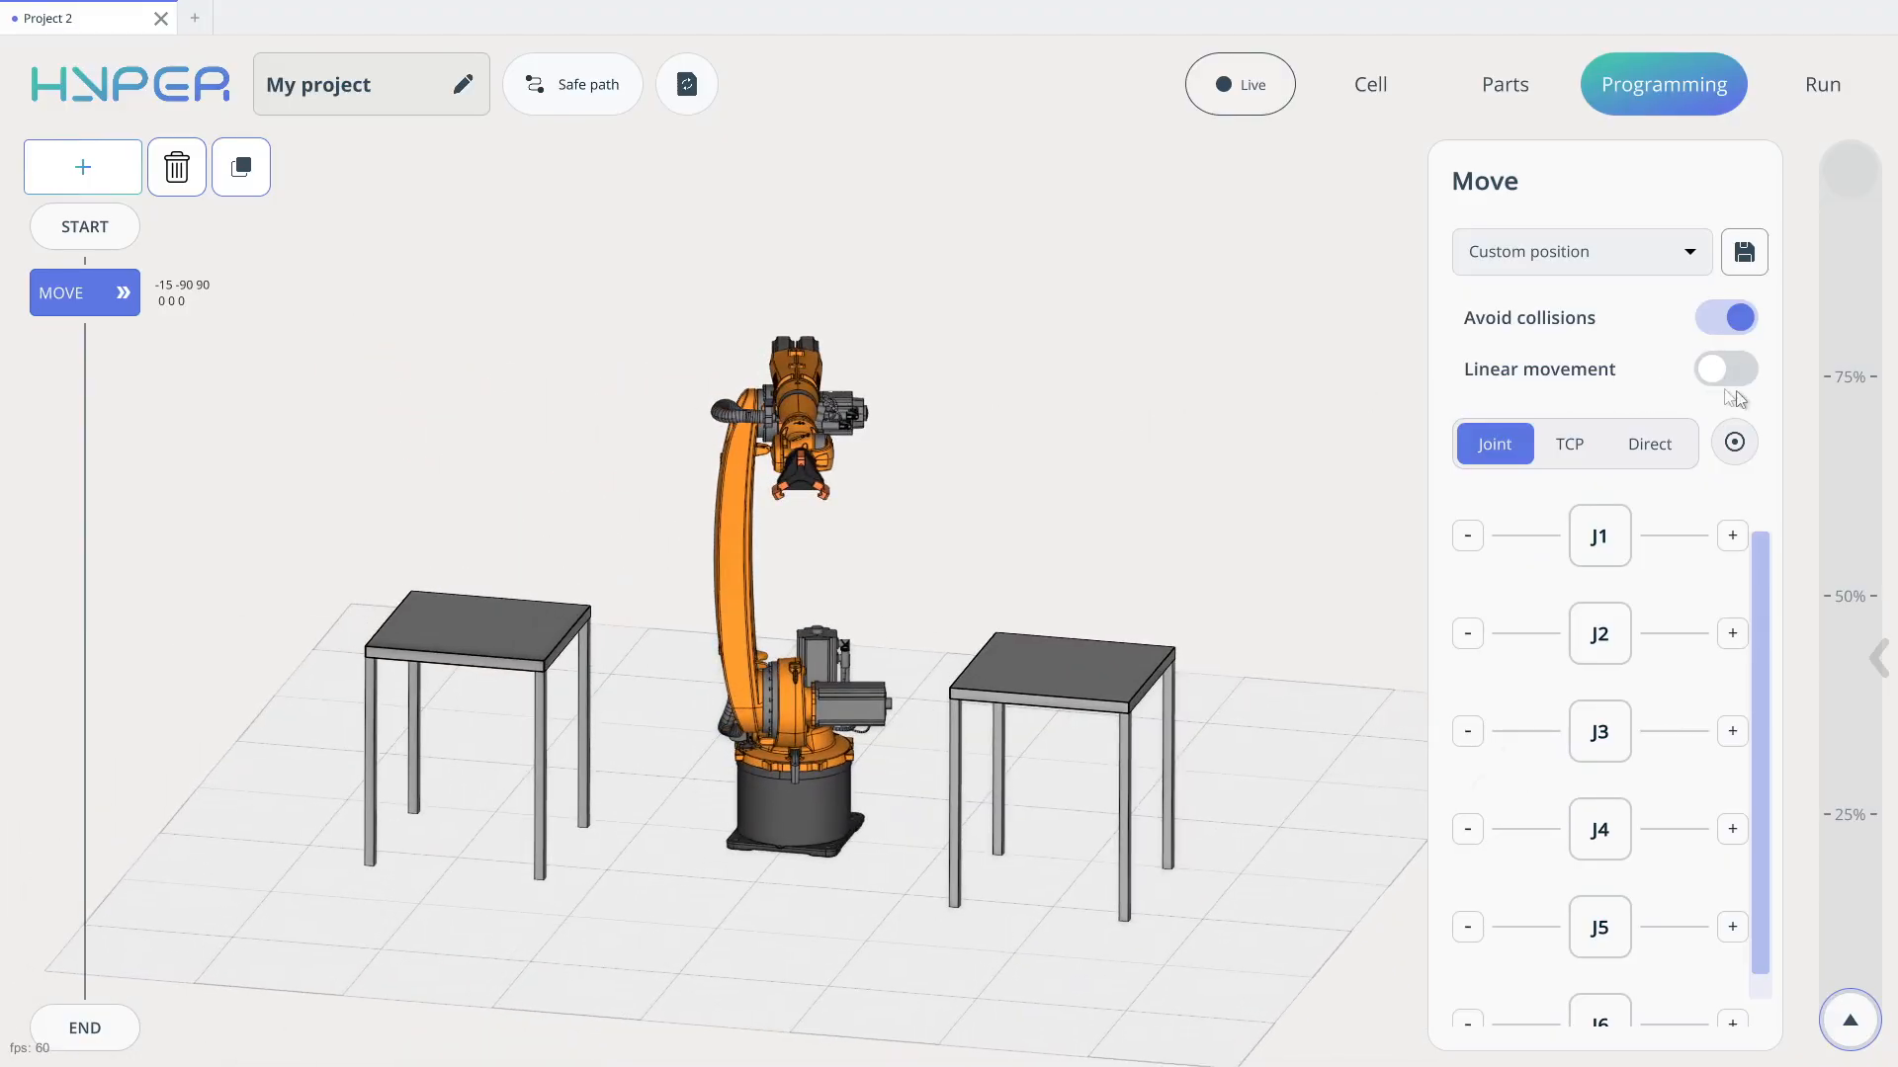
{"action": "left_click_drag", "start_coordinate": [1017, 487], "coordinate": [1242, 530]}
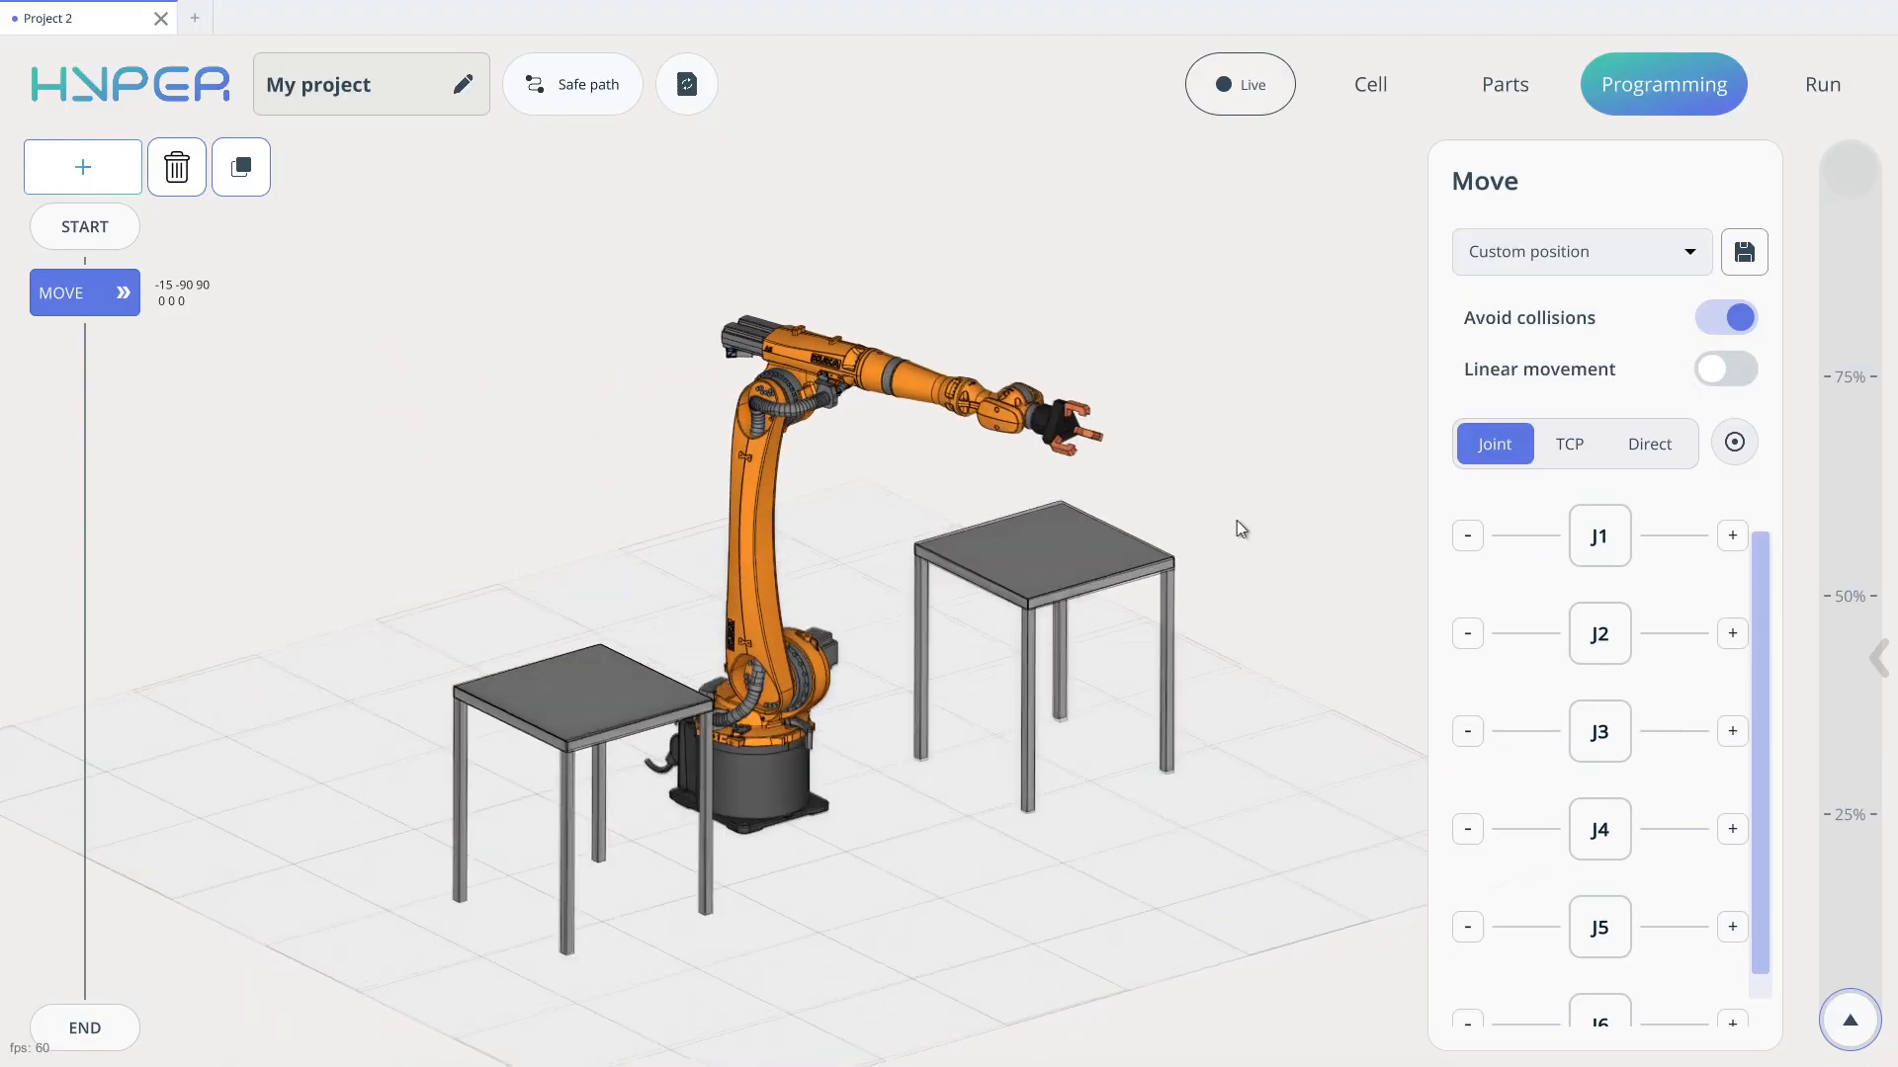
Step: Keep the MOVE command on a custom position and jog its joint J1 to about 91
{"action": "left_click", "coordinate": [1606, 260]}
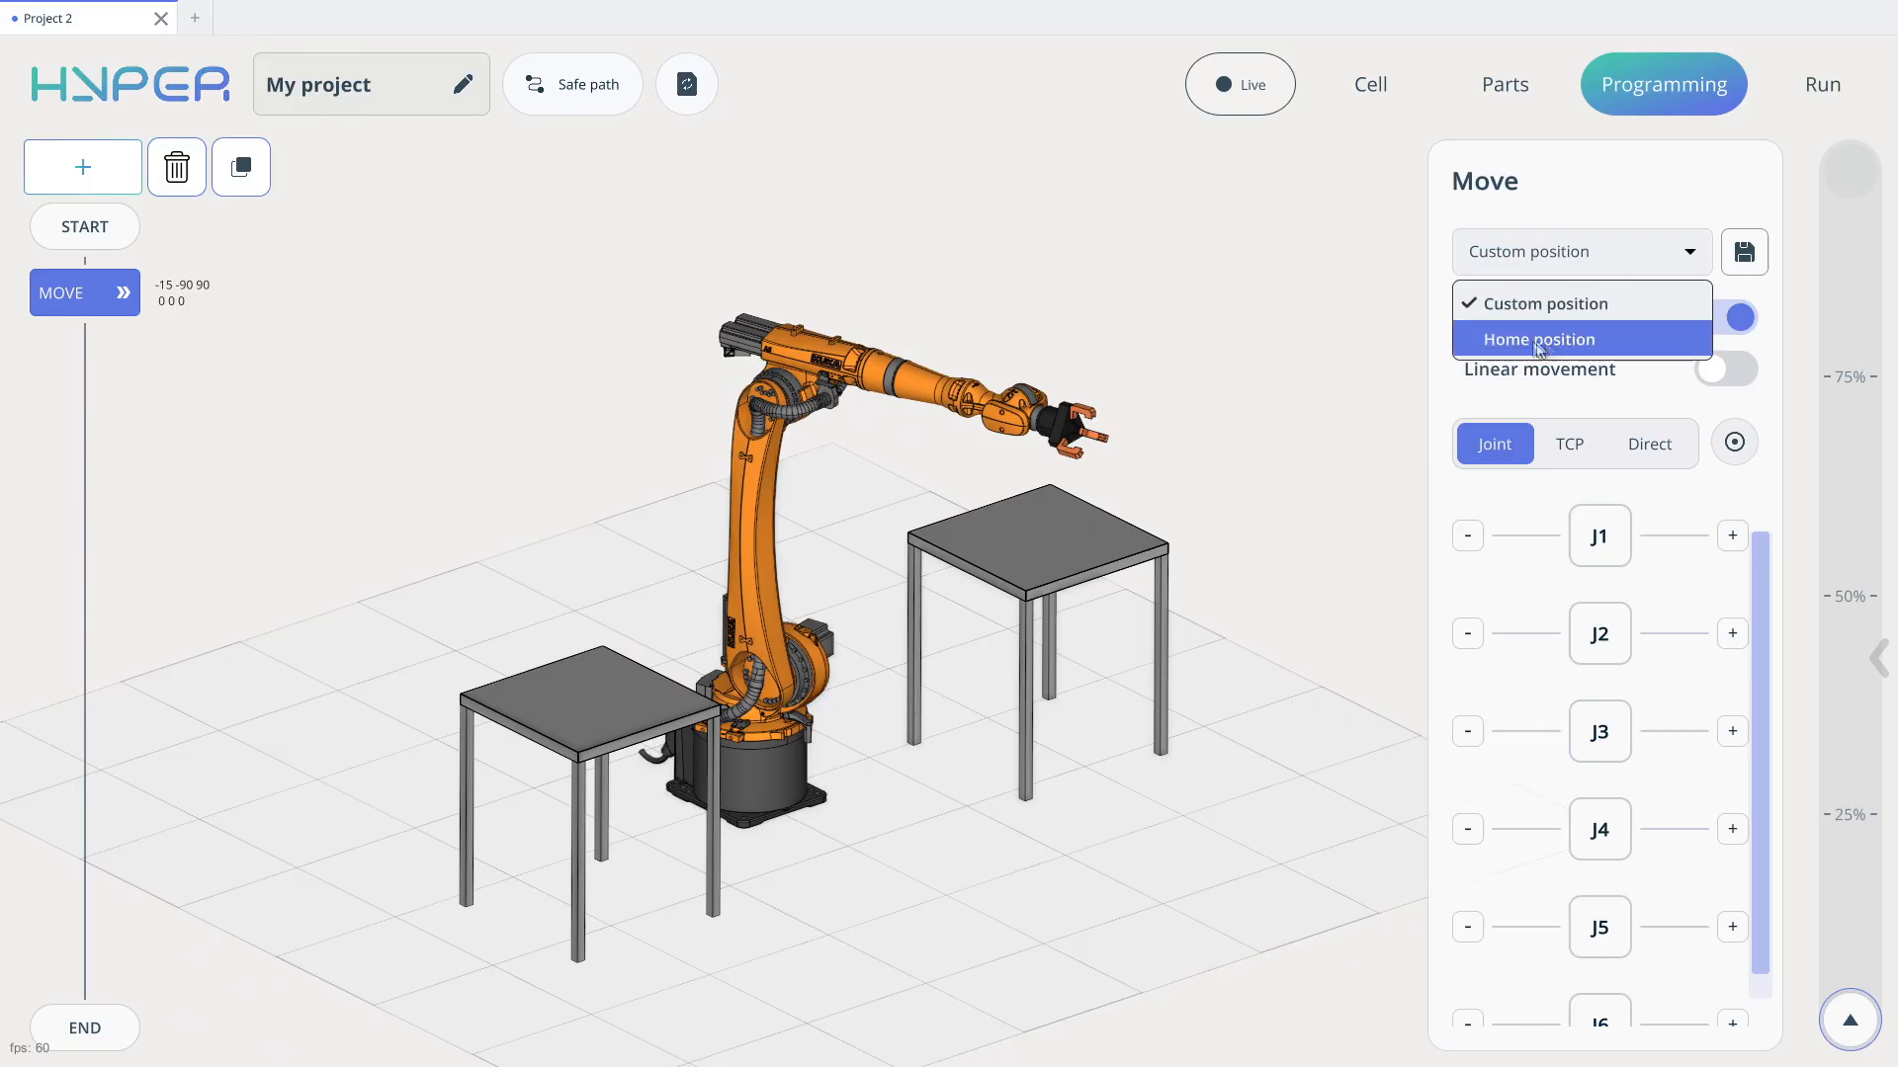
{"action": "left_click", "coordinate": [1651, 187]}
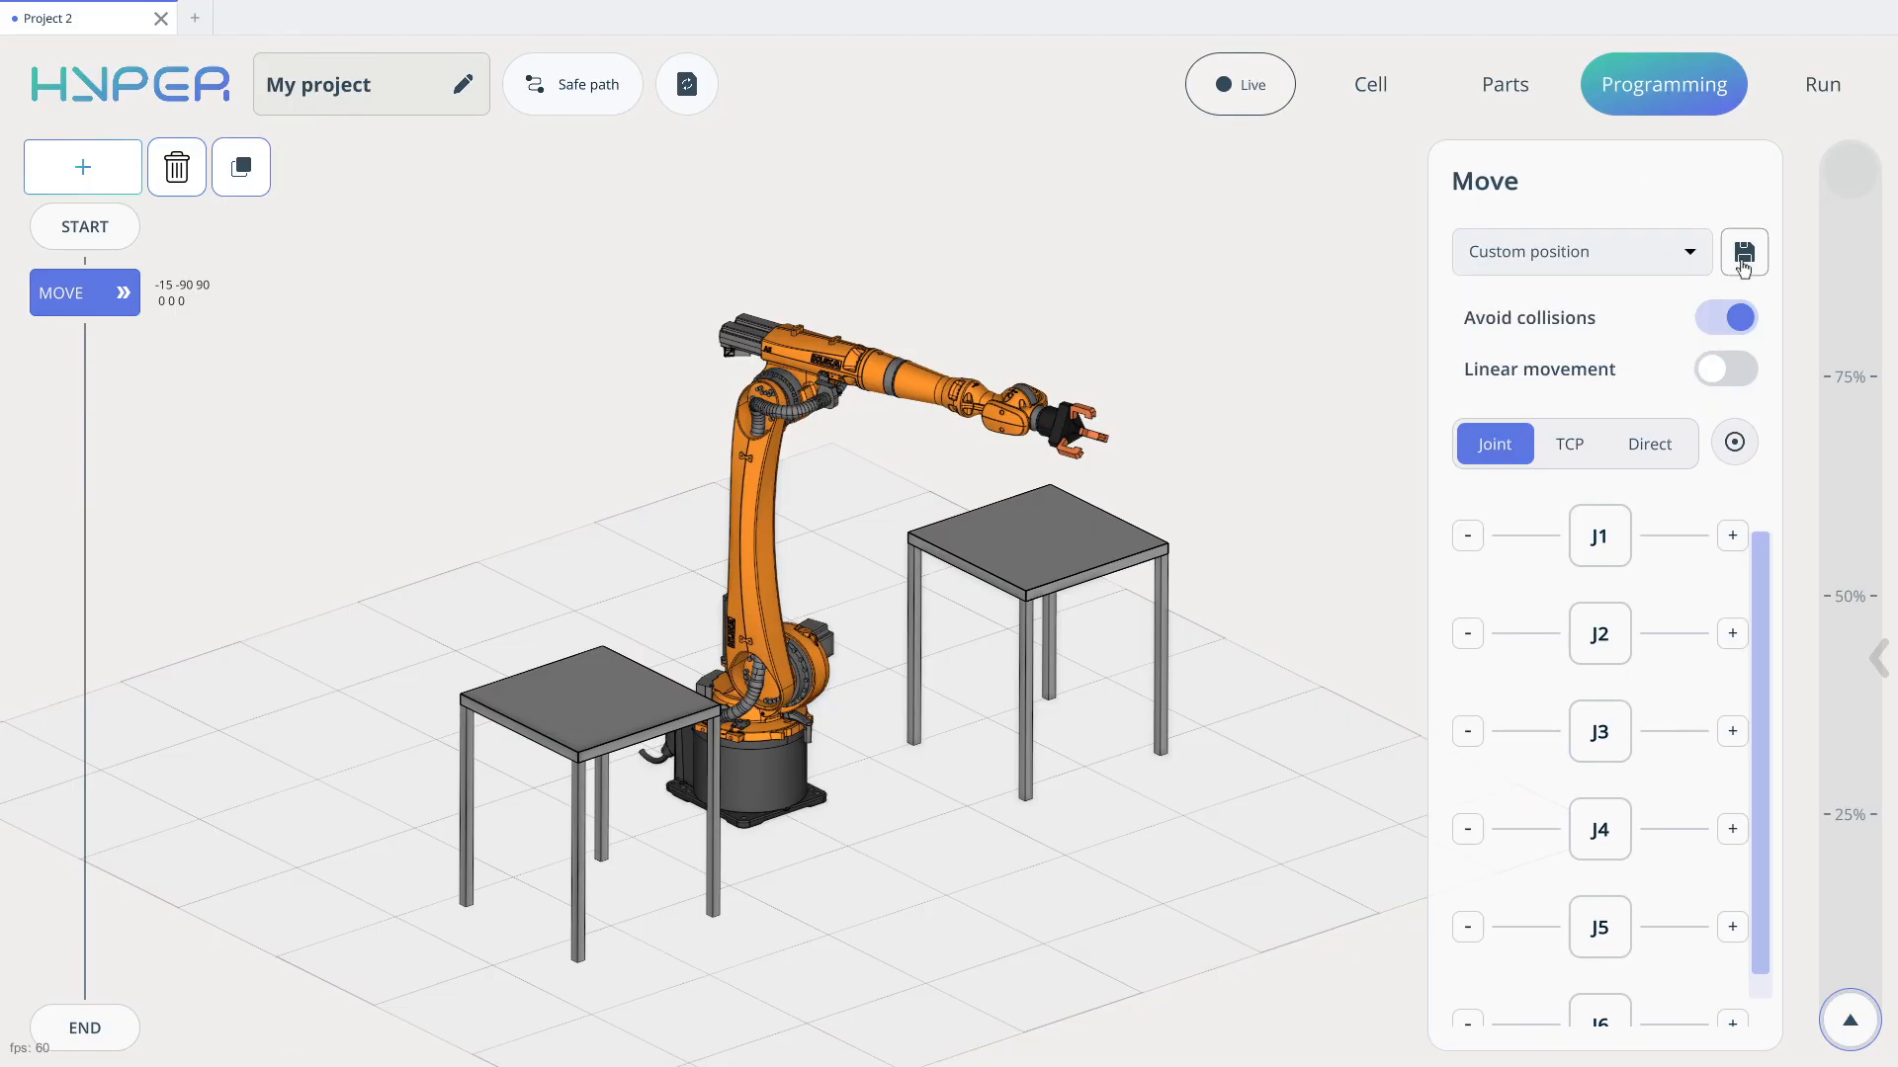
{"action": "left_click_drag", "start_coordinate": [1599, 535], "coordinate": [1672, 521]}
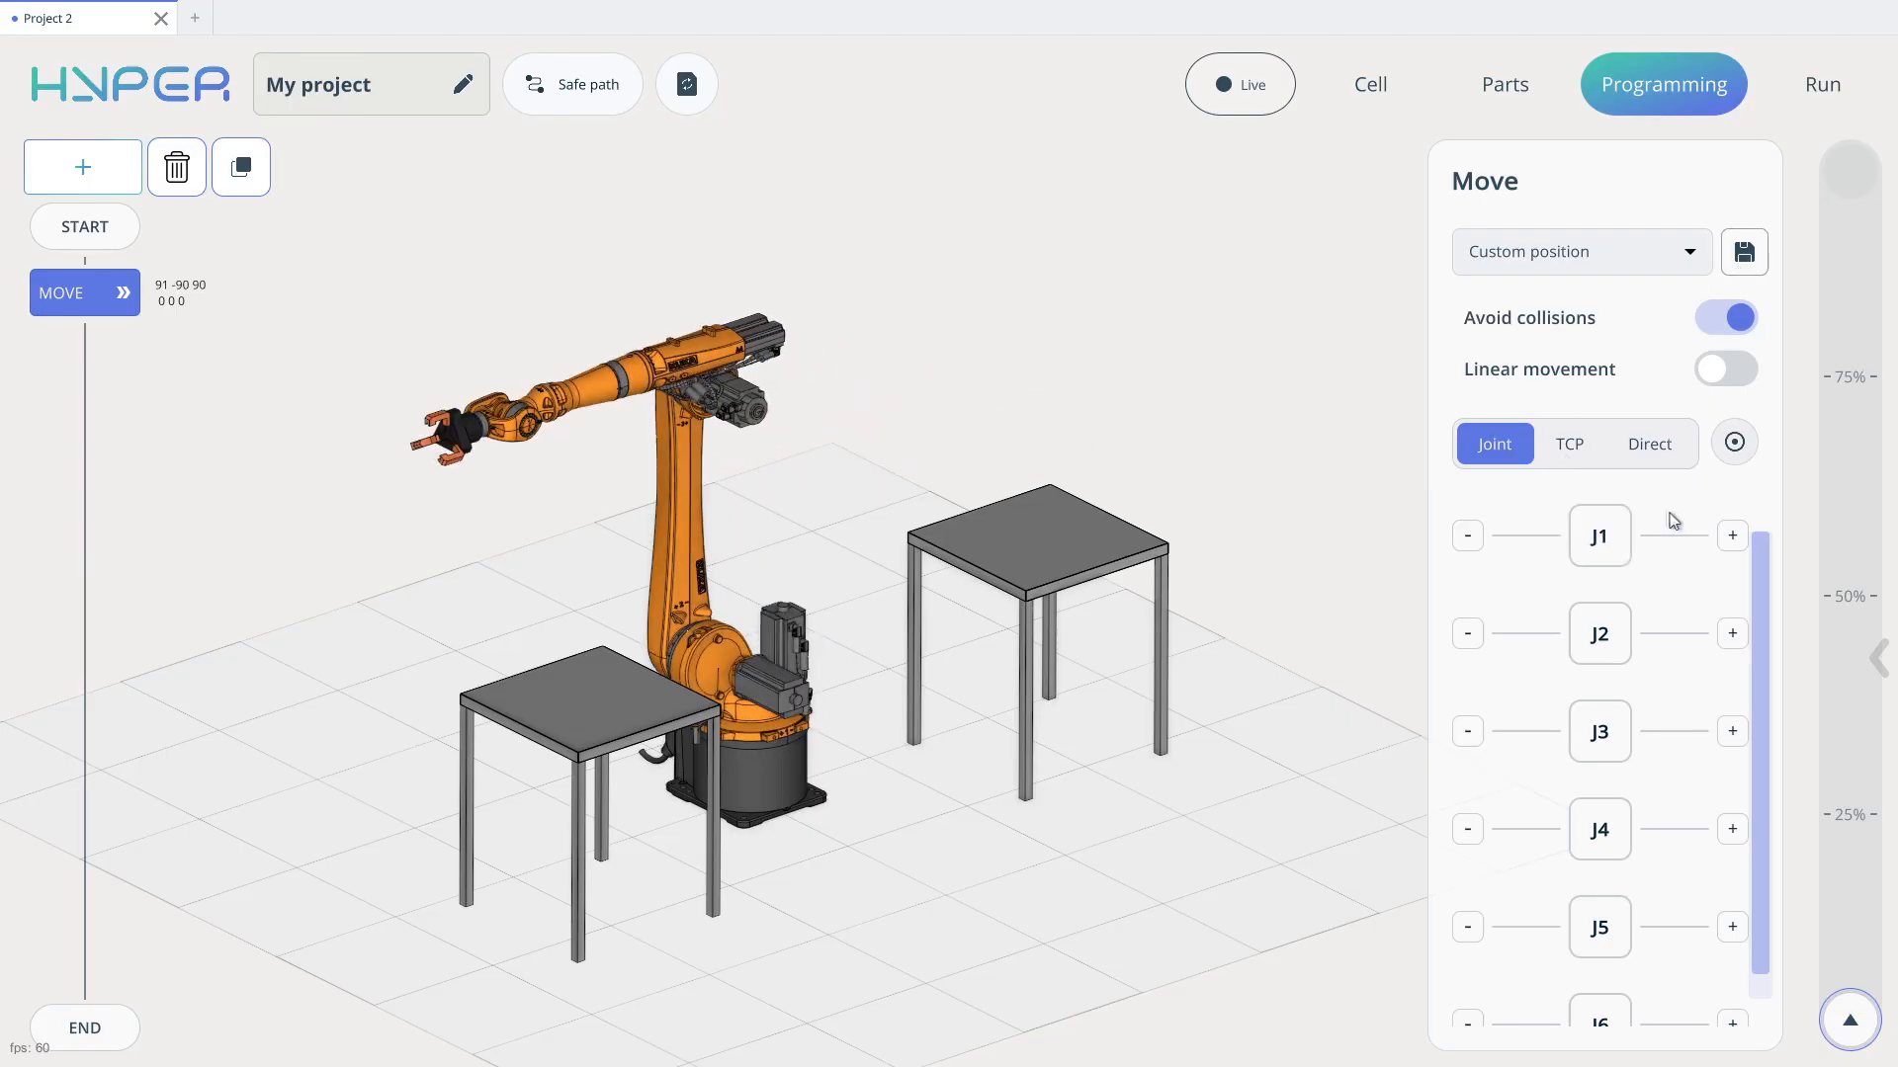
Step: Save the MOVE command's custom position under the name 123
{"action": "left_click_drag", "start_coordinate": [1006, 378], "coordinate": [1218, 348]}
{"action": "left_click", "coordinate": [1745, 253]}
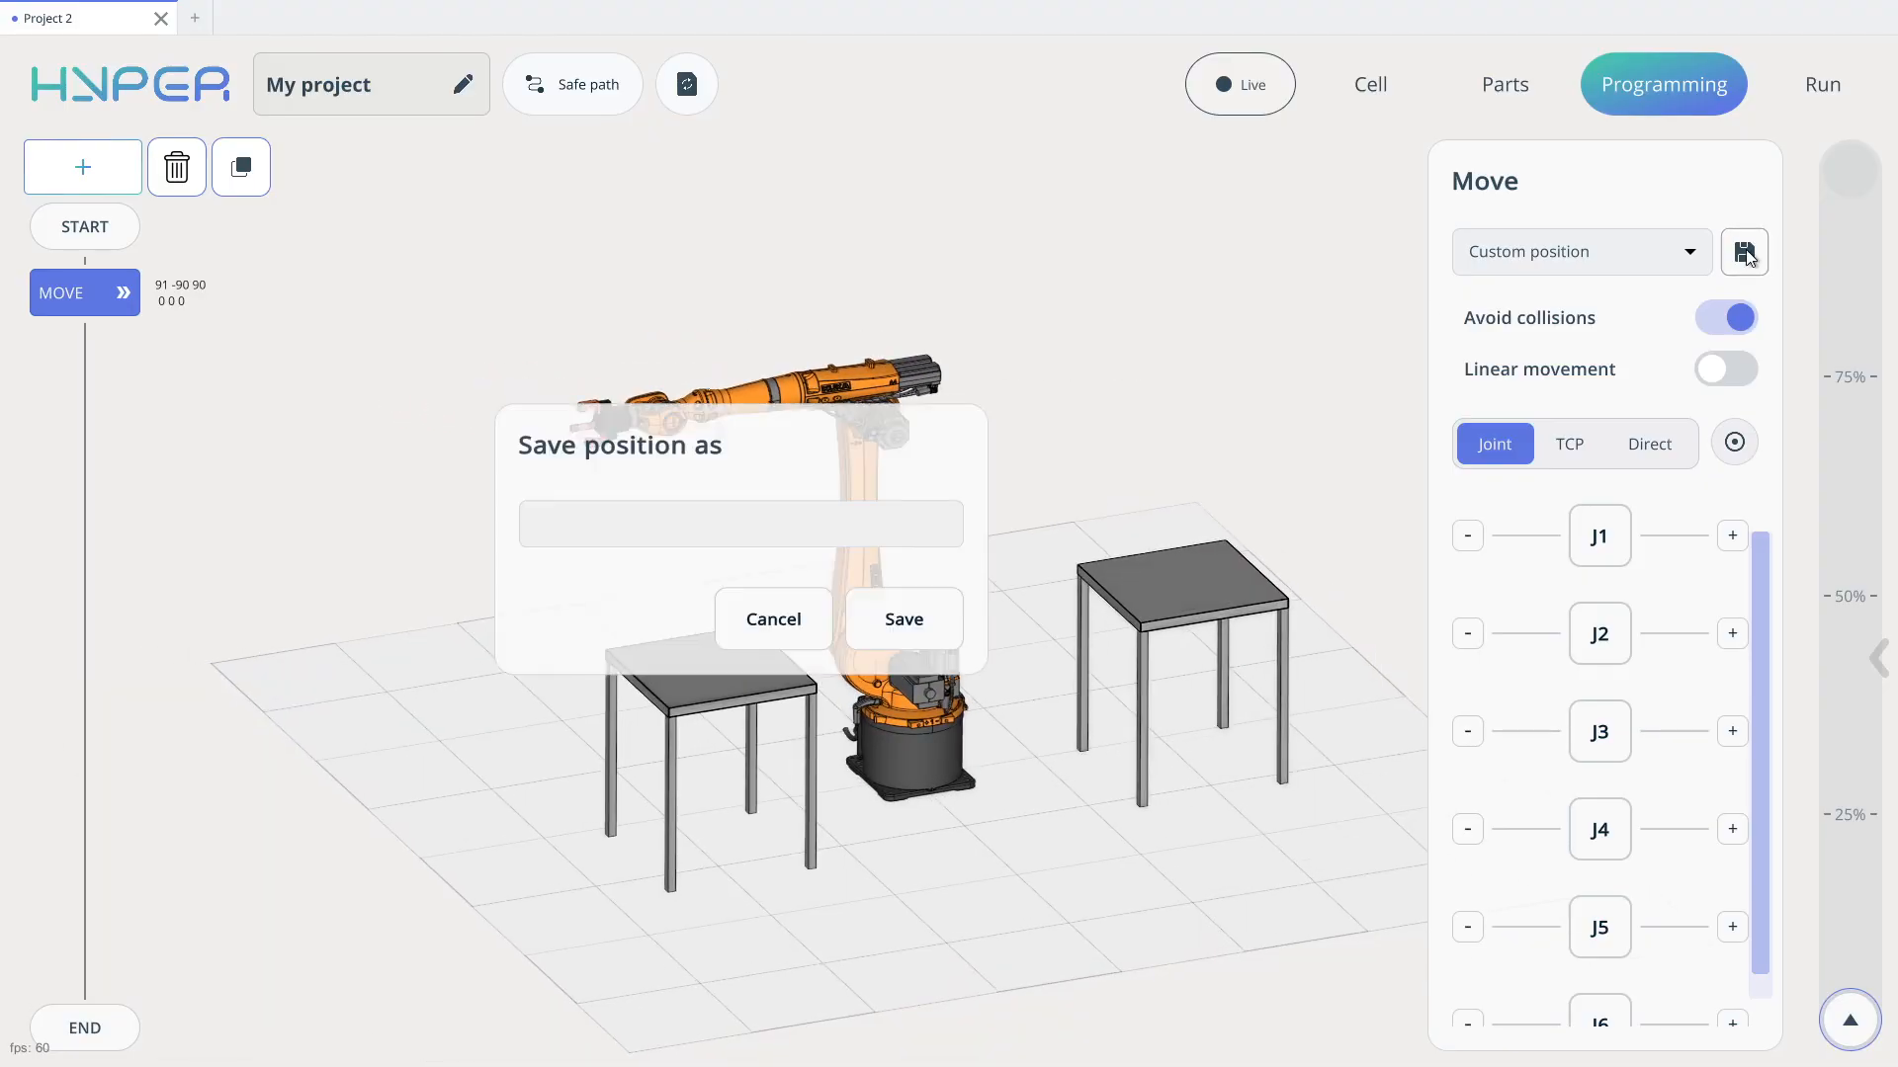
{"action": "left_click", "coordinate": [859, 544]}
{"action": "type", "text": "123"}
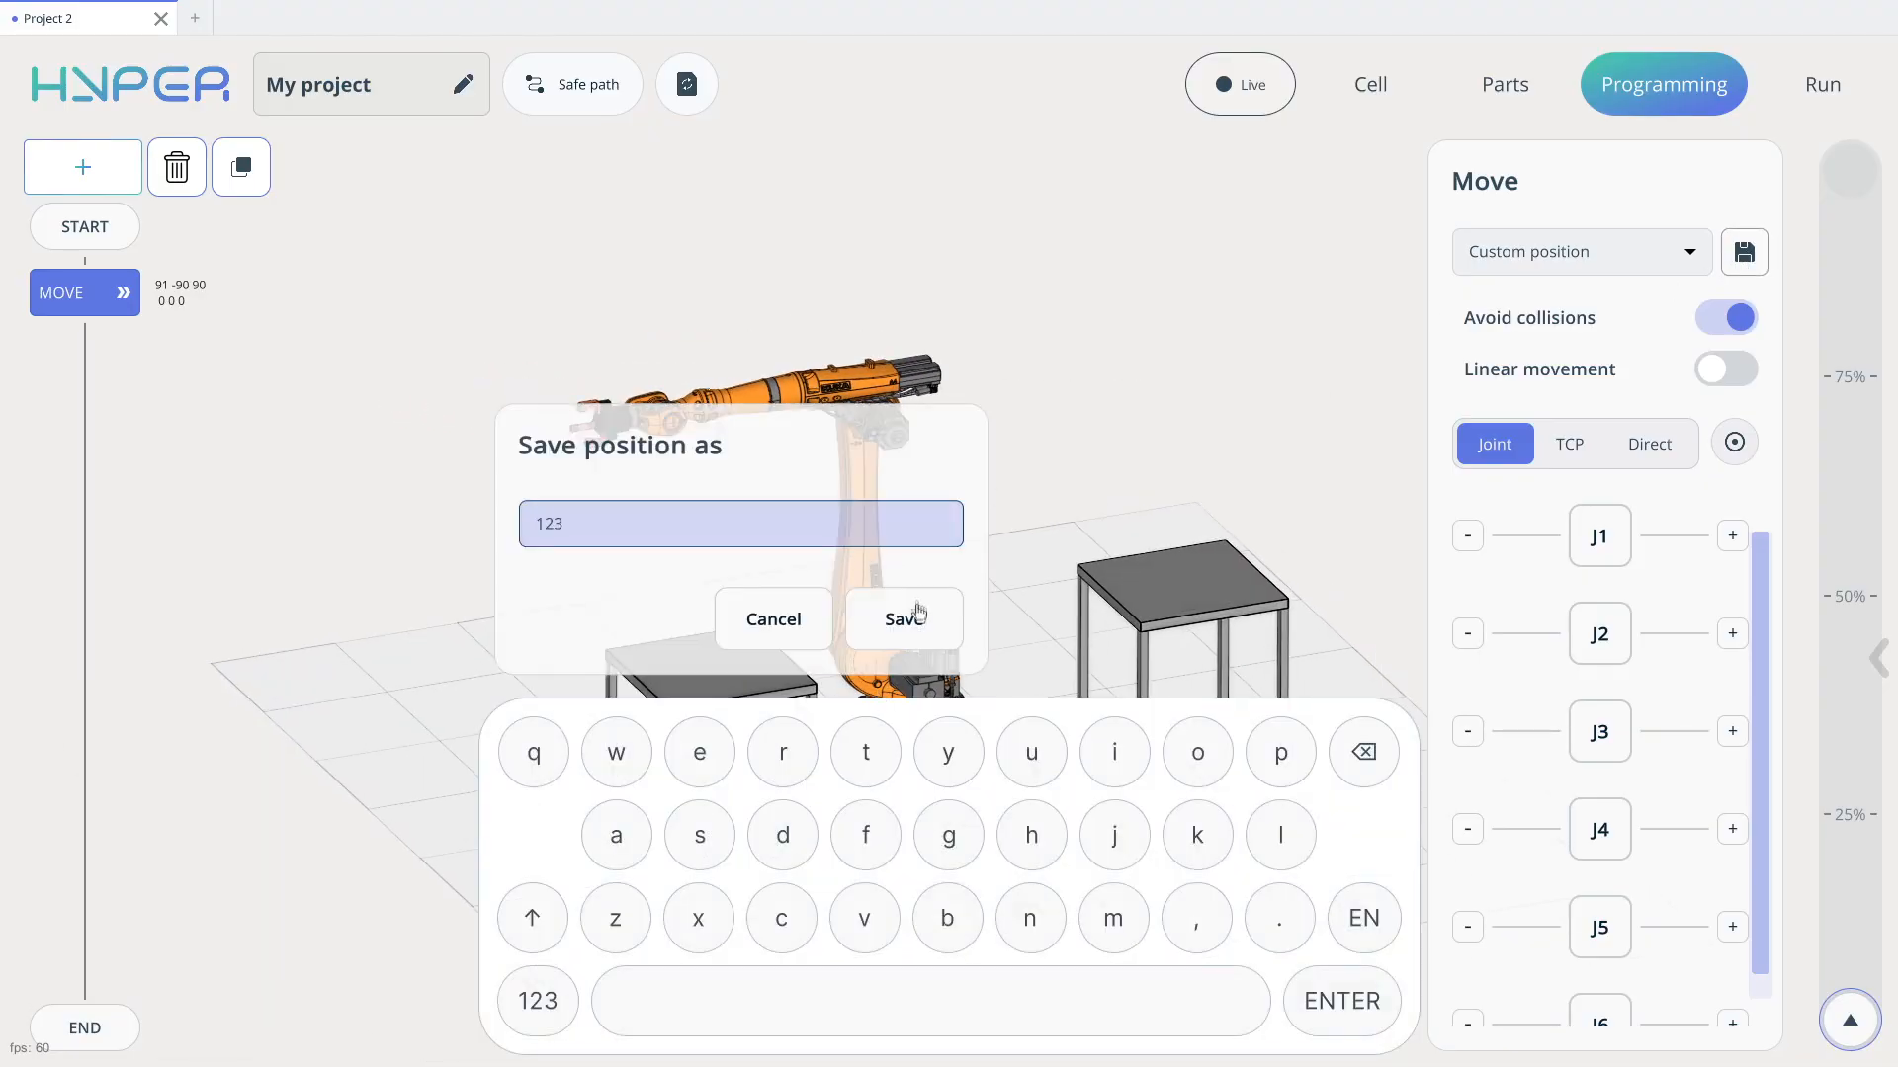
{"action": "left_click", "coordinate": [902, 619]}
Step: Switch the MOVE command's target to Home position and back to Custom position
{"action": "left_click", "coordinate": [1588, 257]}
{"action": "left_click", "coordinate": [1542, 339]}
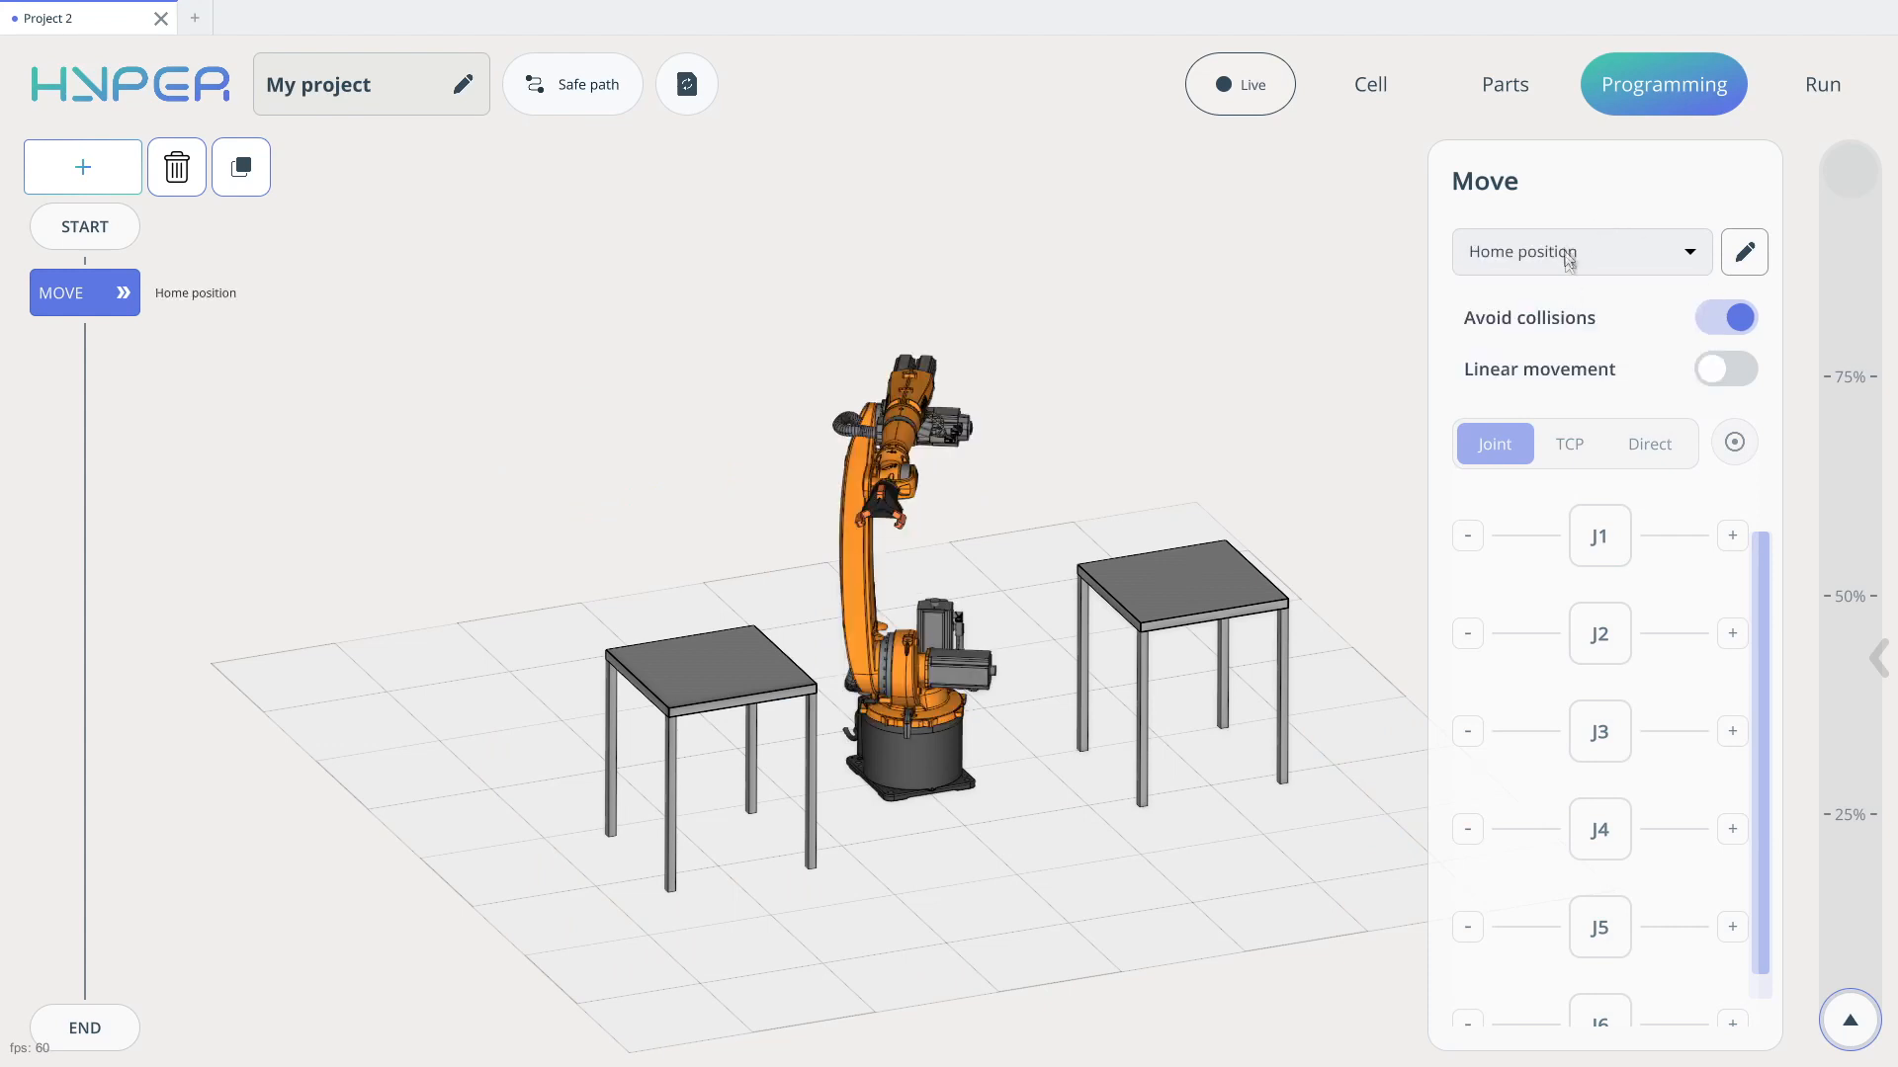
{"action": "left_click", "coordinate": [1569, 255]}
{"action": "left_click", "coordinate": [1545, 304]}
Step: Assign the saved position 123 as the MOVE command's target
{"action": "left_click", "coordinate": [1556, 262]}
{"action": "left_click", "coordinate": [1512, 374]}
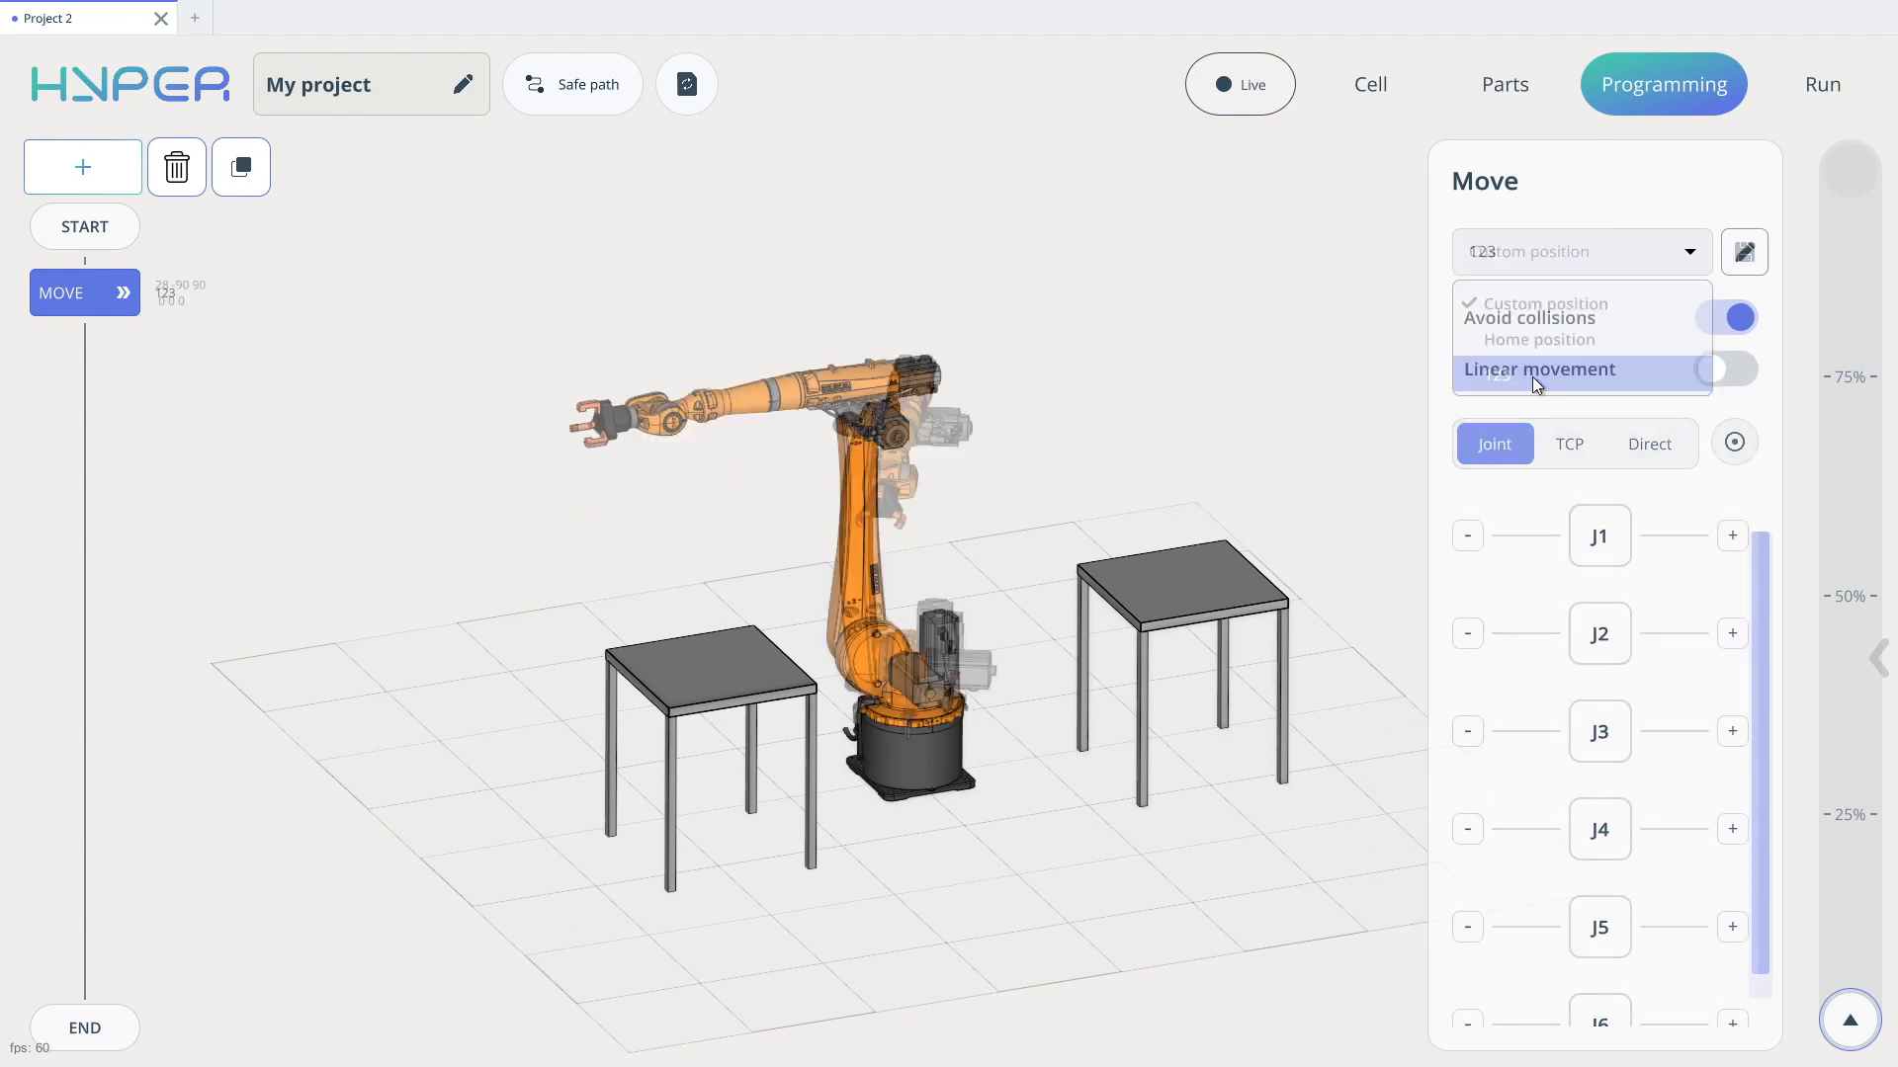
{"action": "left_click_drag", "start_coordinate": [899, 480], "coordinate": [764, 509]}
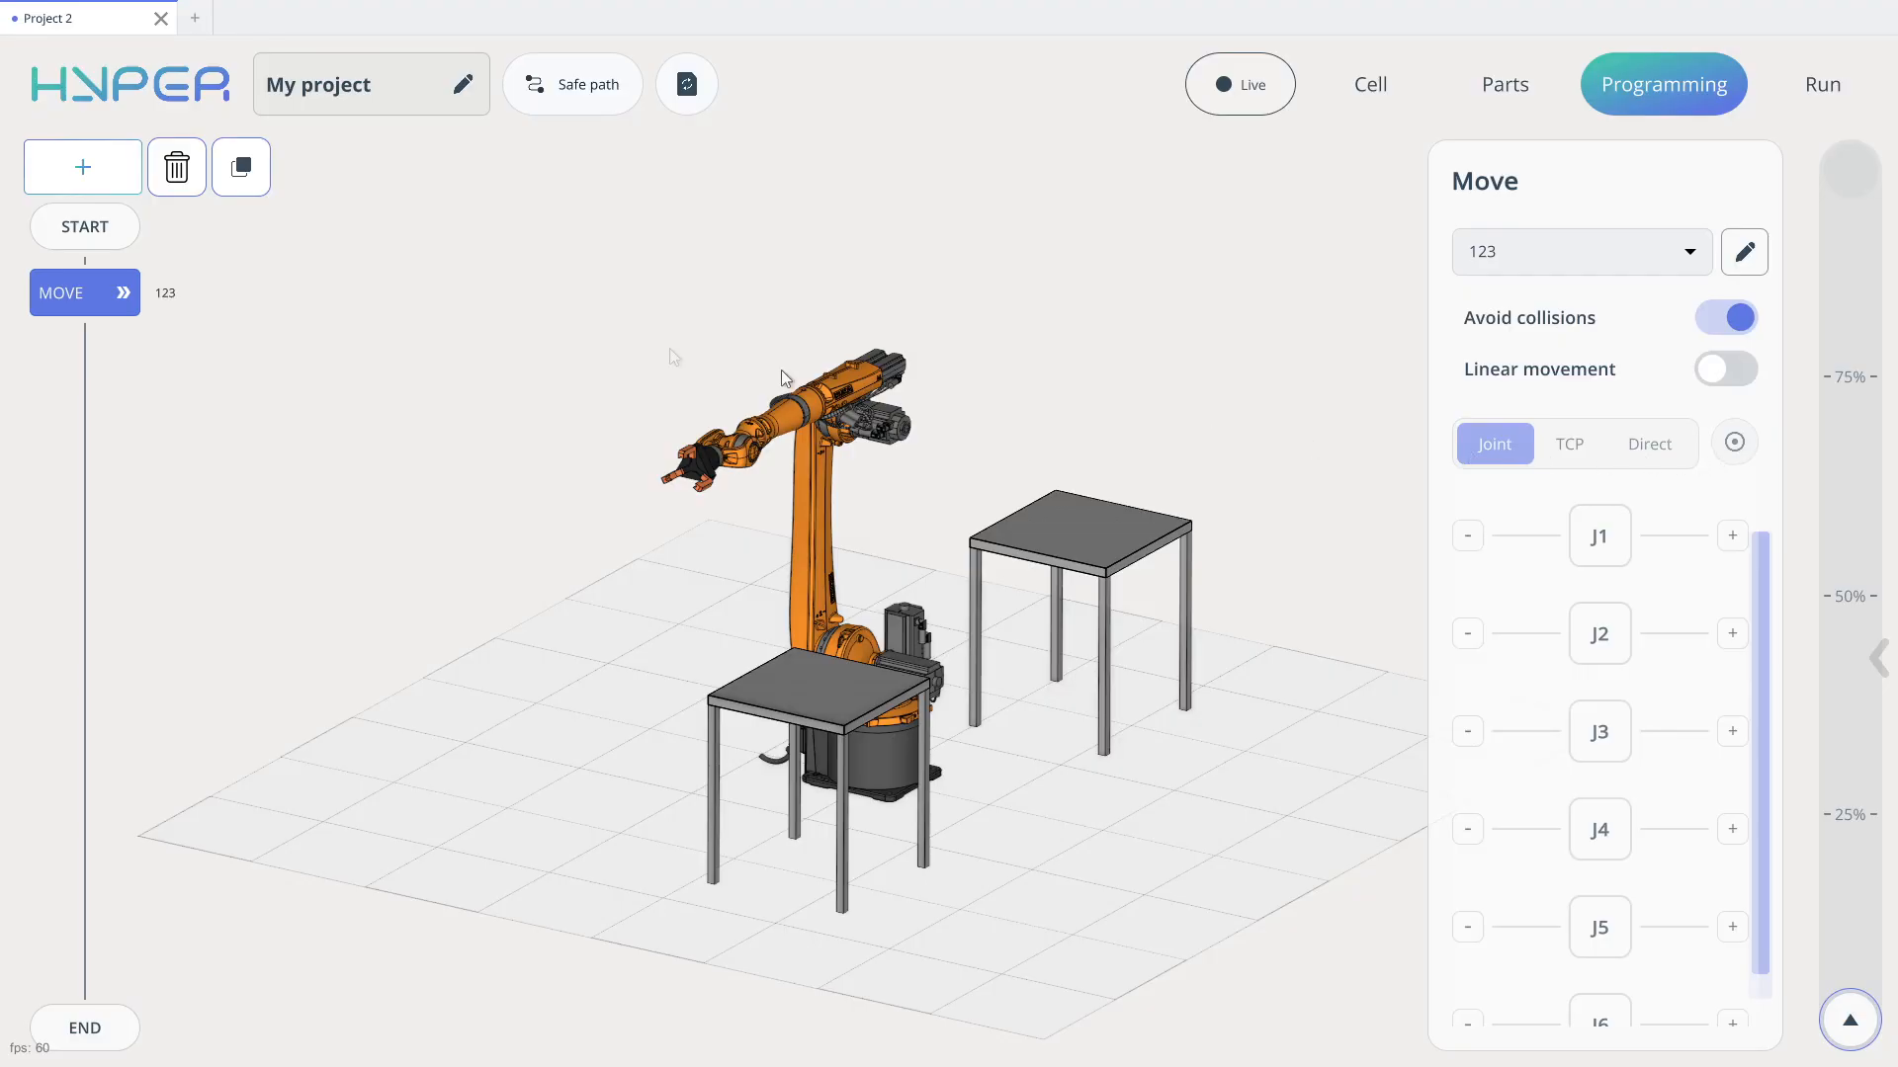
Step: Add a PICK command to the program after the MOVE command
{"action": "left_click", "coordinate": [71, 182]}
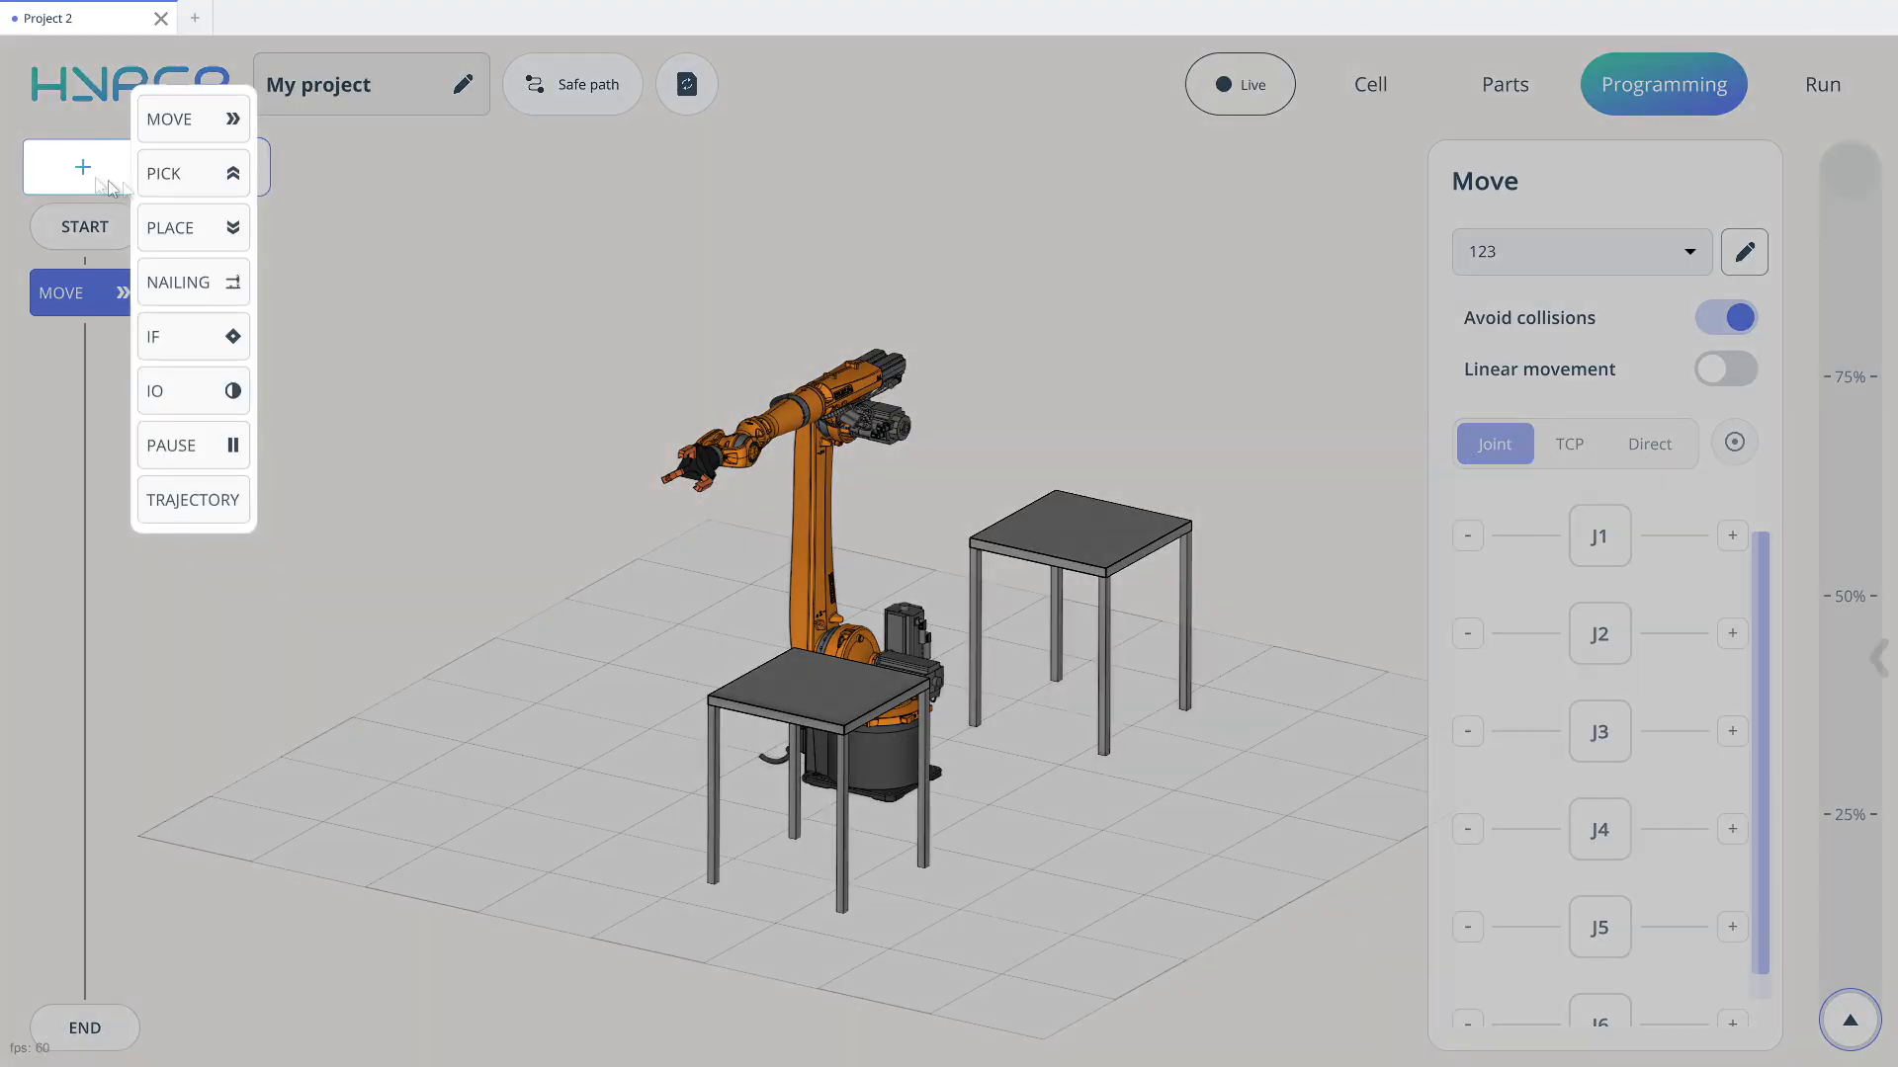
{"action": "left_click", "coordinate": [186, 175]}
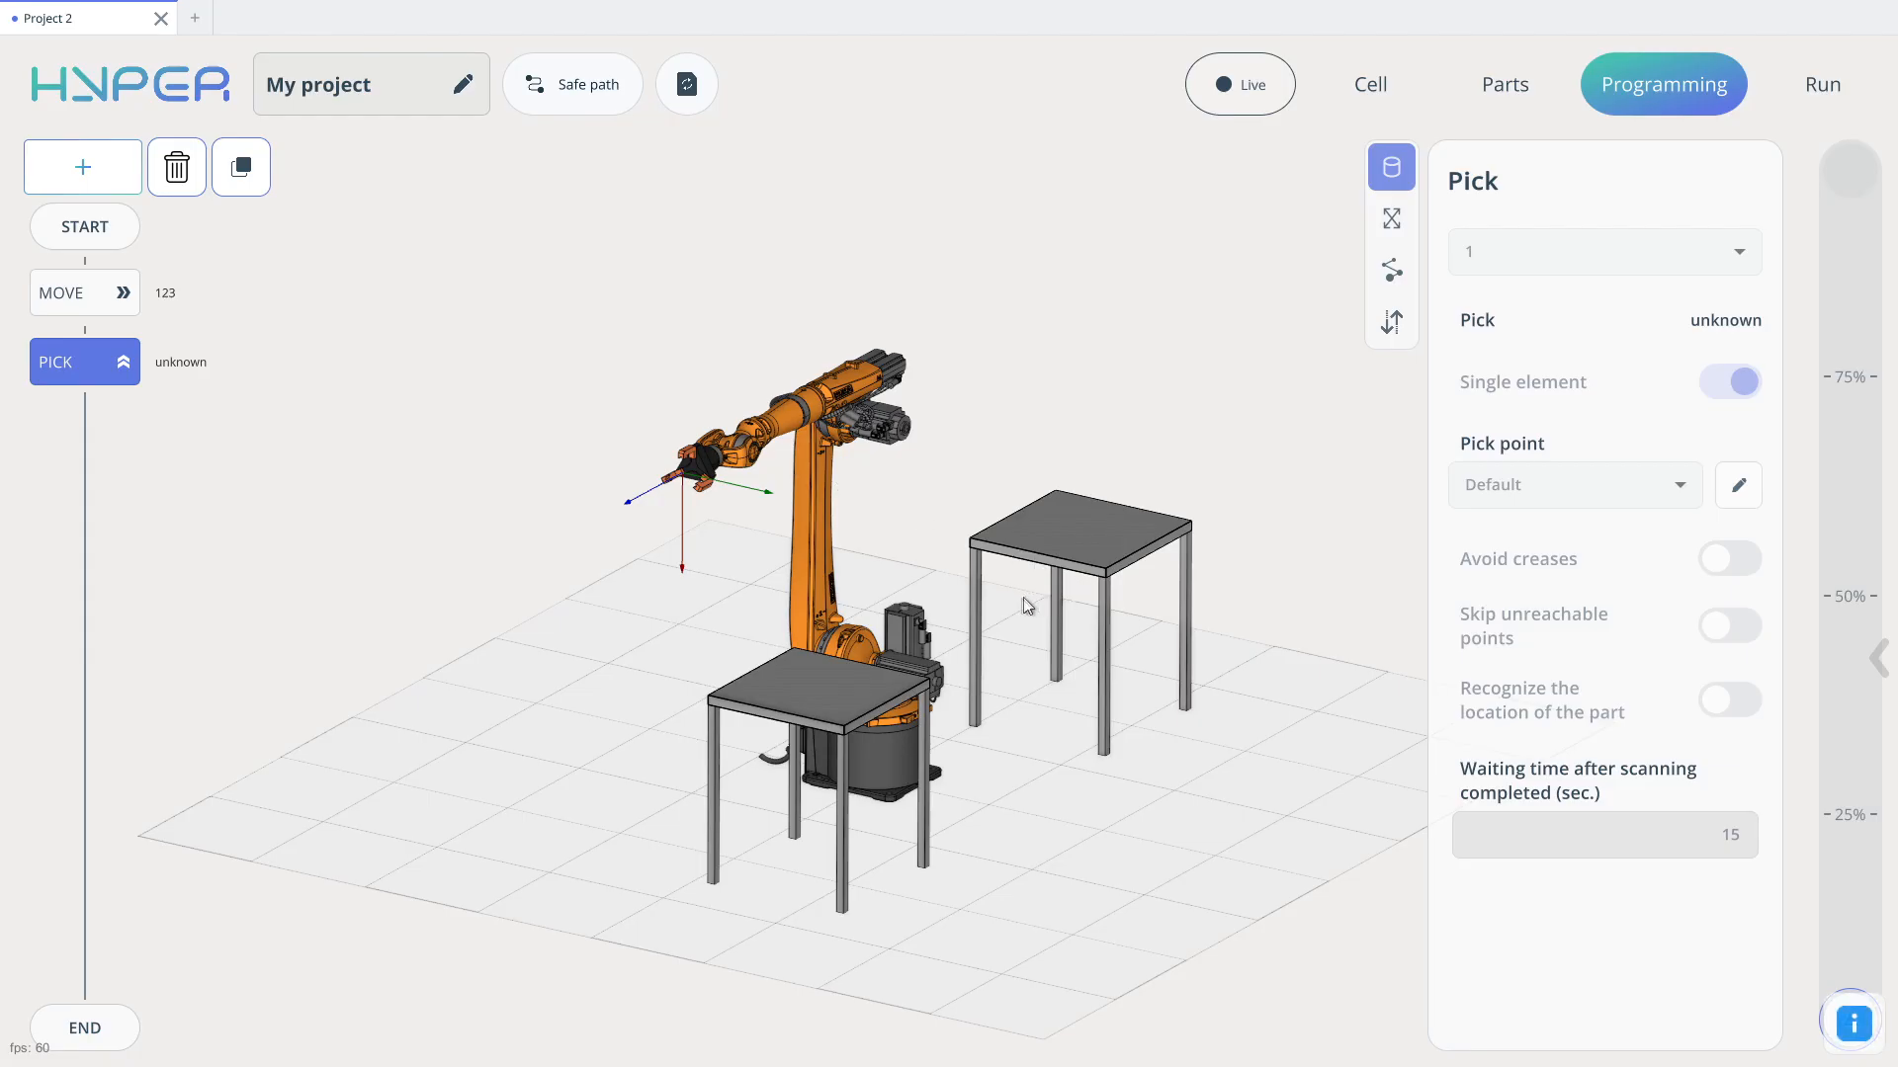
{"action": "left_click_drag", "start_coordinate": [1028, 606], "coordinate": [774, 672]}
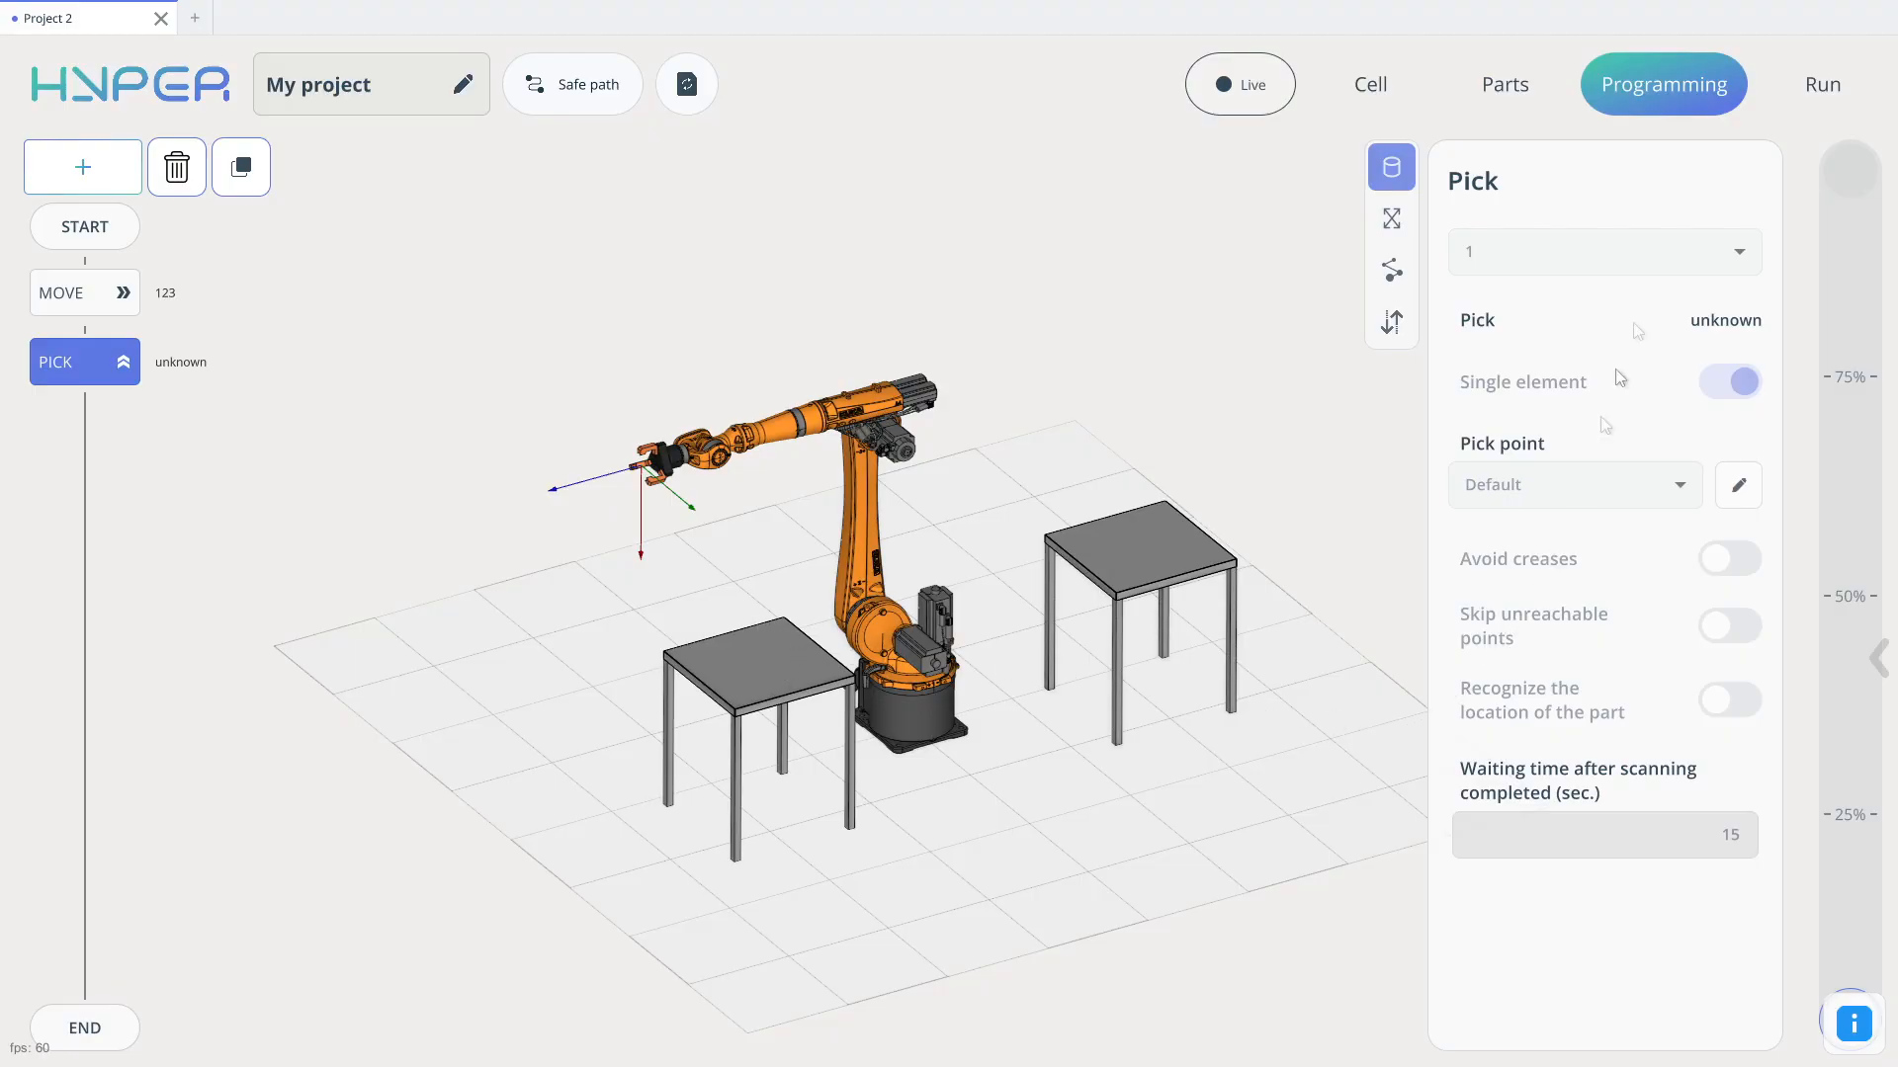
Step: In the Parts section, place the Cylinder part in all available placements on the table in front of the robot
{"action": "left_click", "coordinate": [1506, 87]}
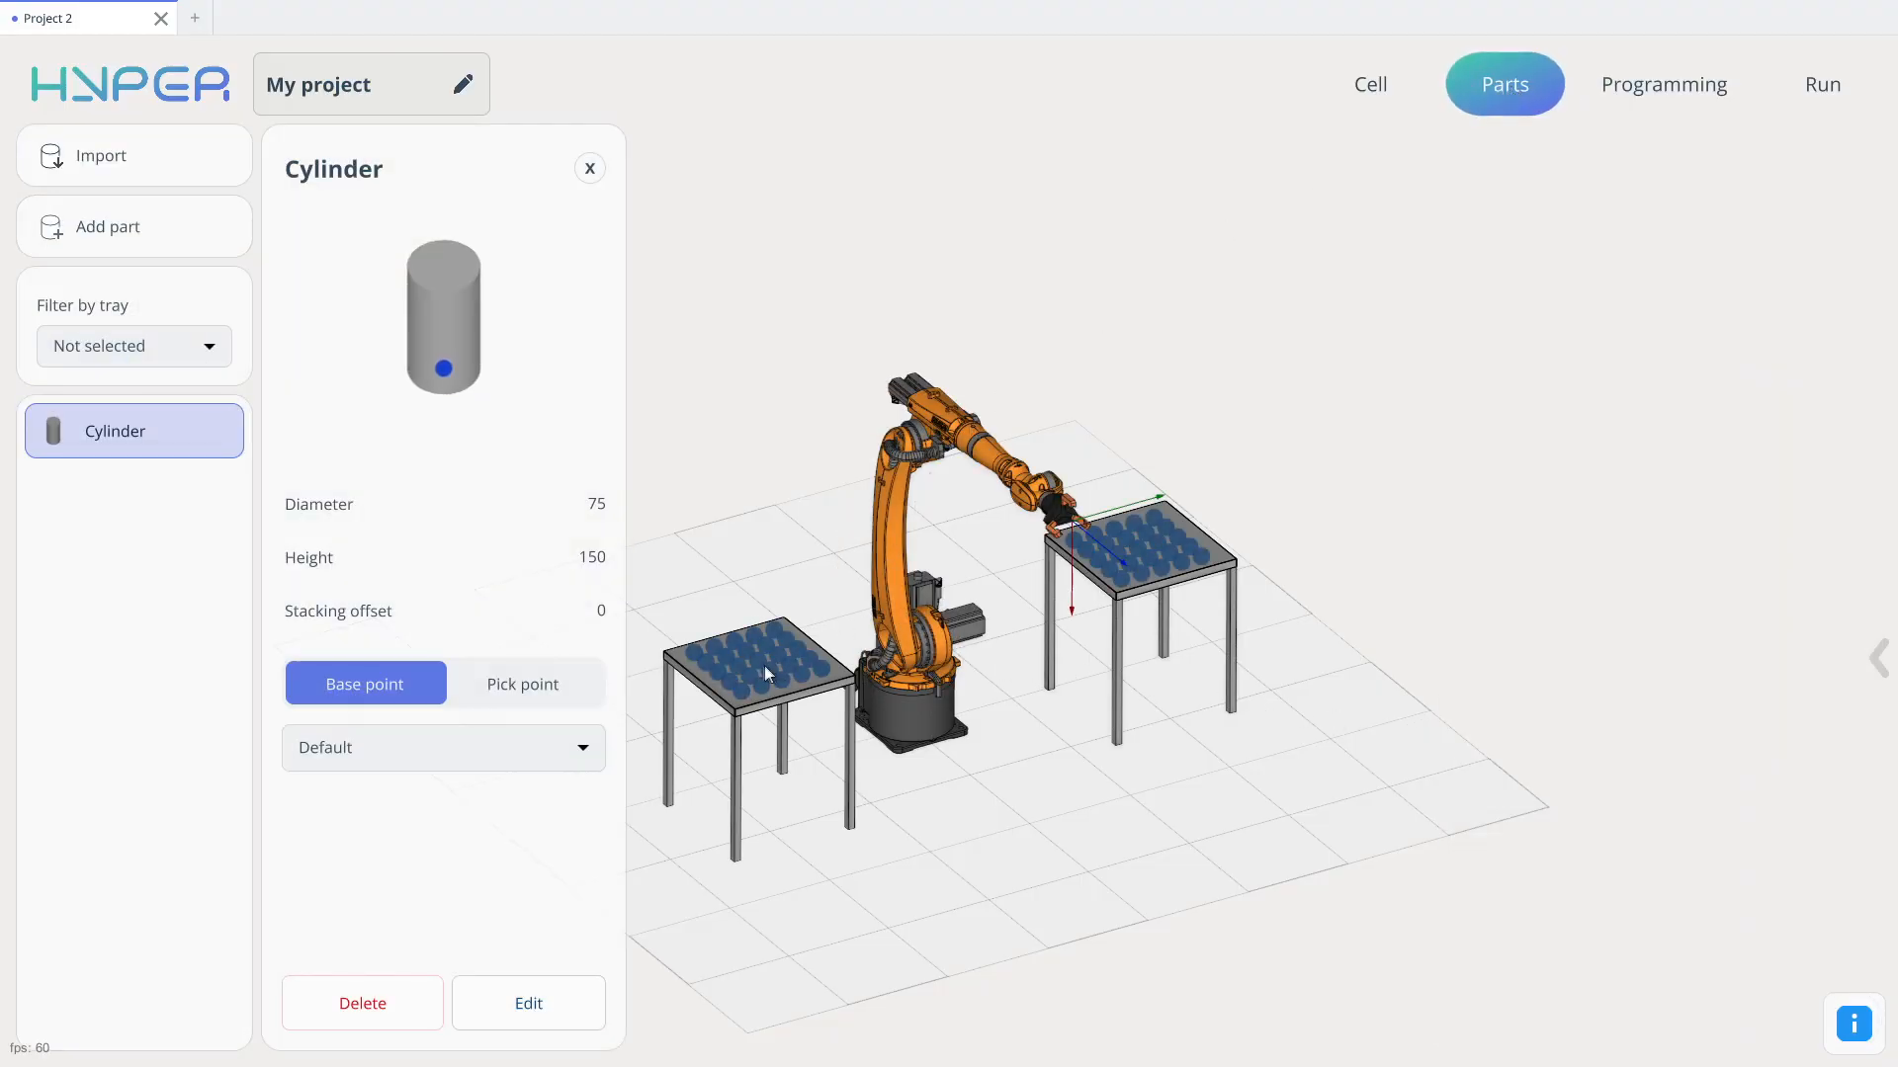
{"action": "left_click_drag", "start_coordinate": [1054, 506], "coordinate": [947, 611]}
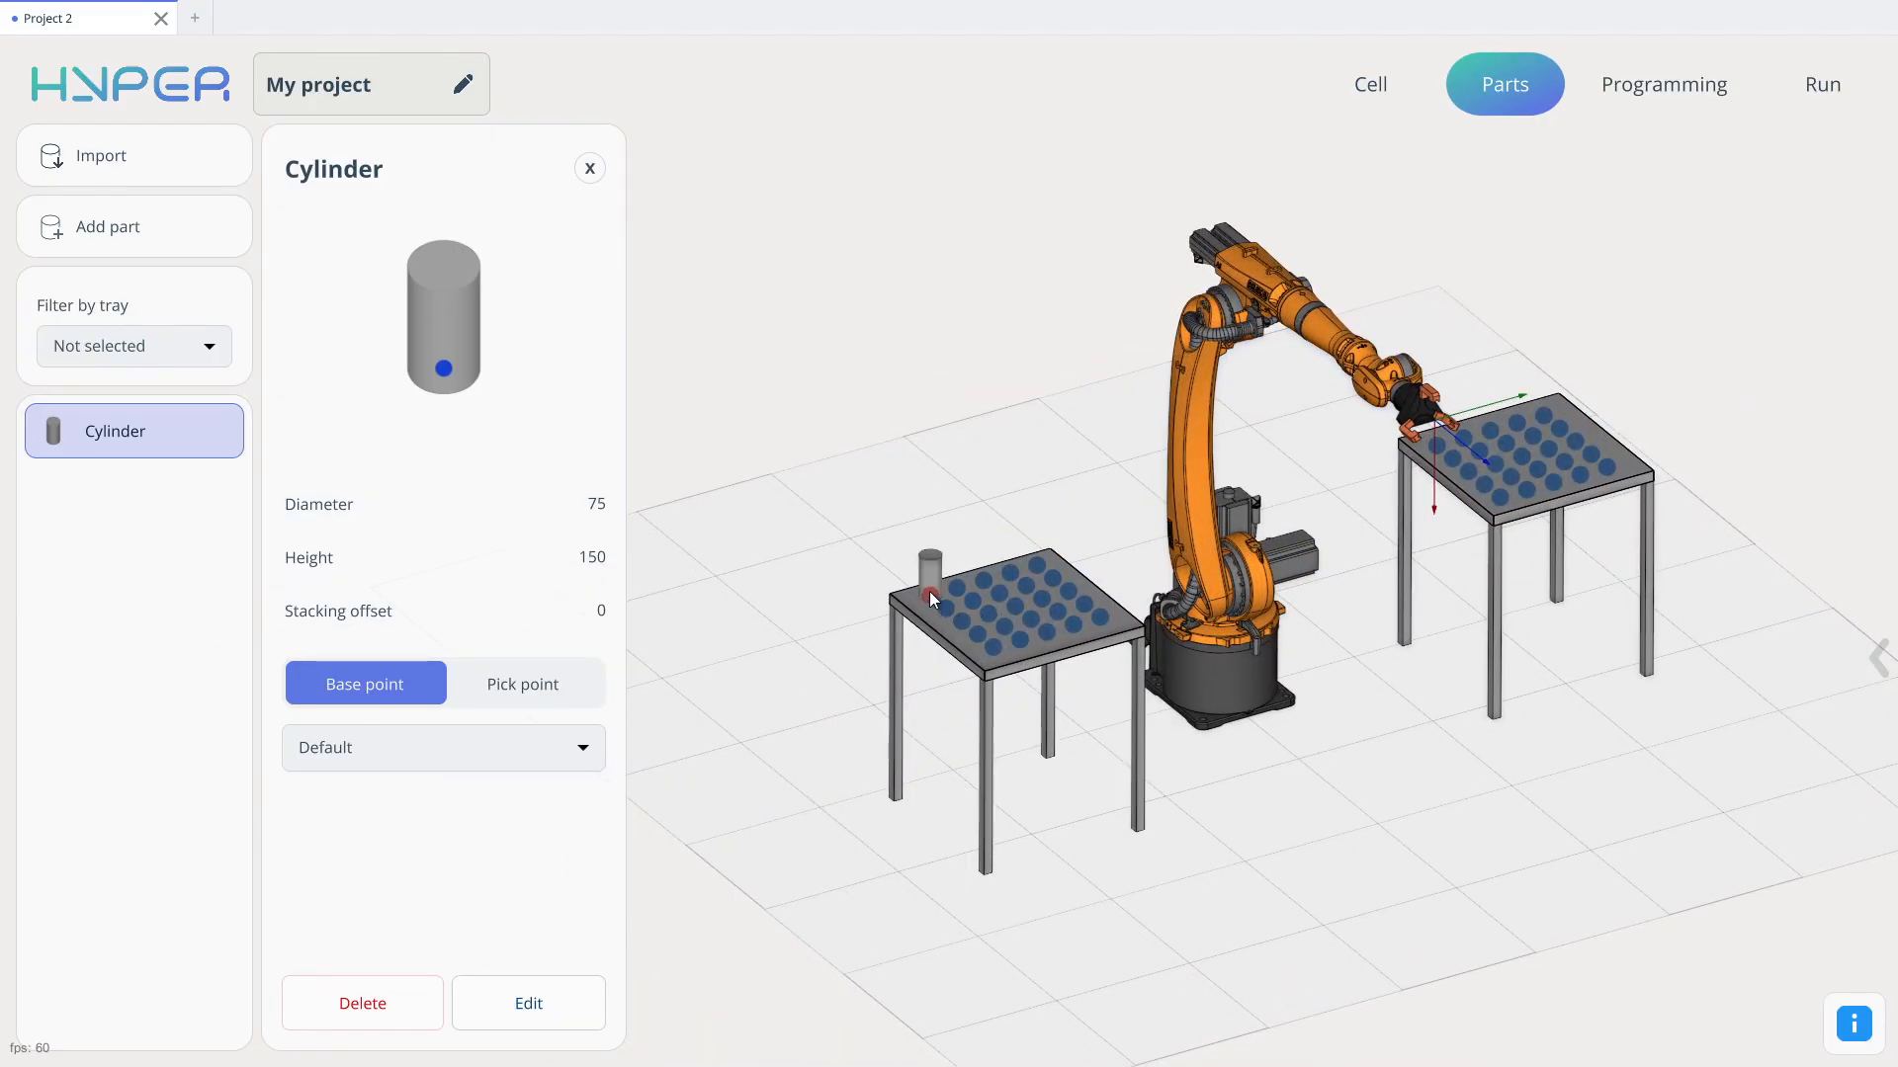
{"action": "left_click", "coordinate": [929, 591]}
{"action": "left_click", "coordinate": [916, 656]}
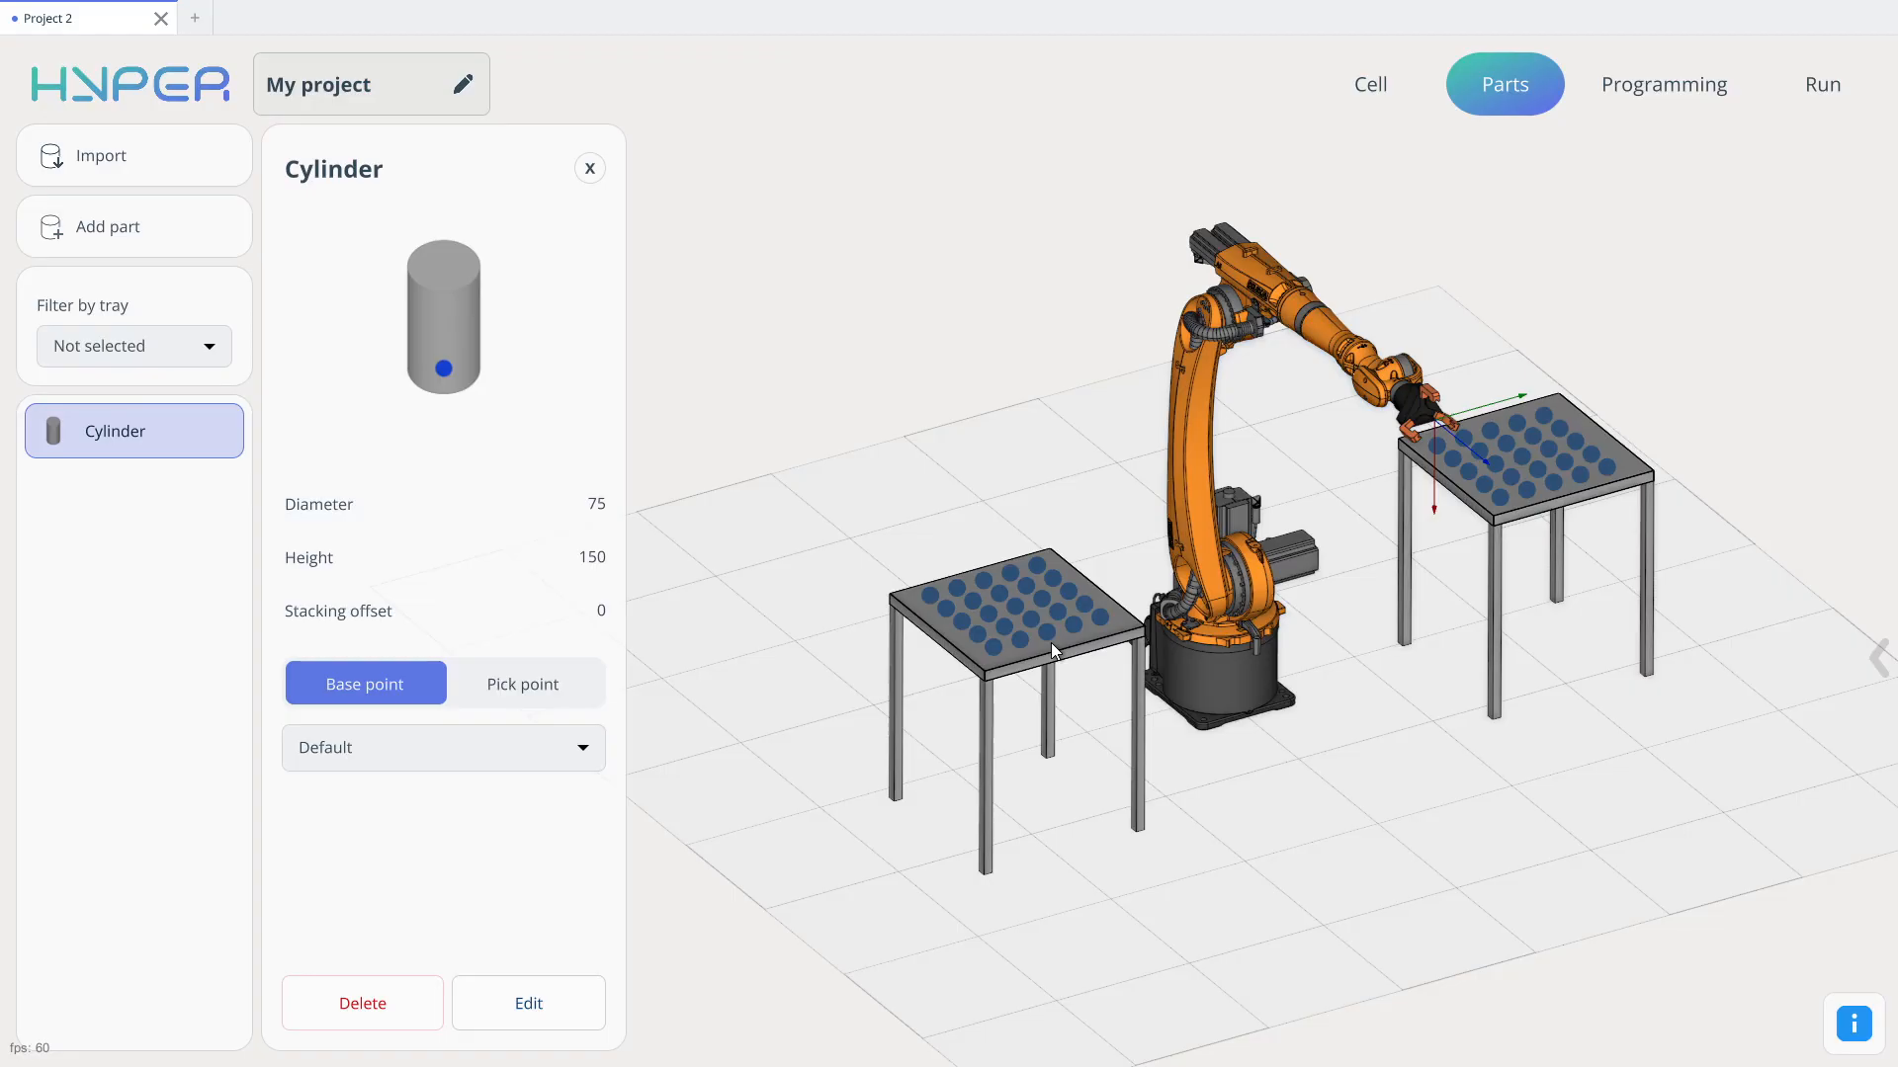
{"action": "left_click", "coordinate": [927, 595]}
{"action": "left_click", "coordinate": [1099, 657]}
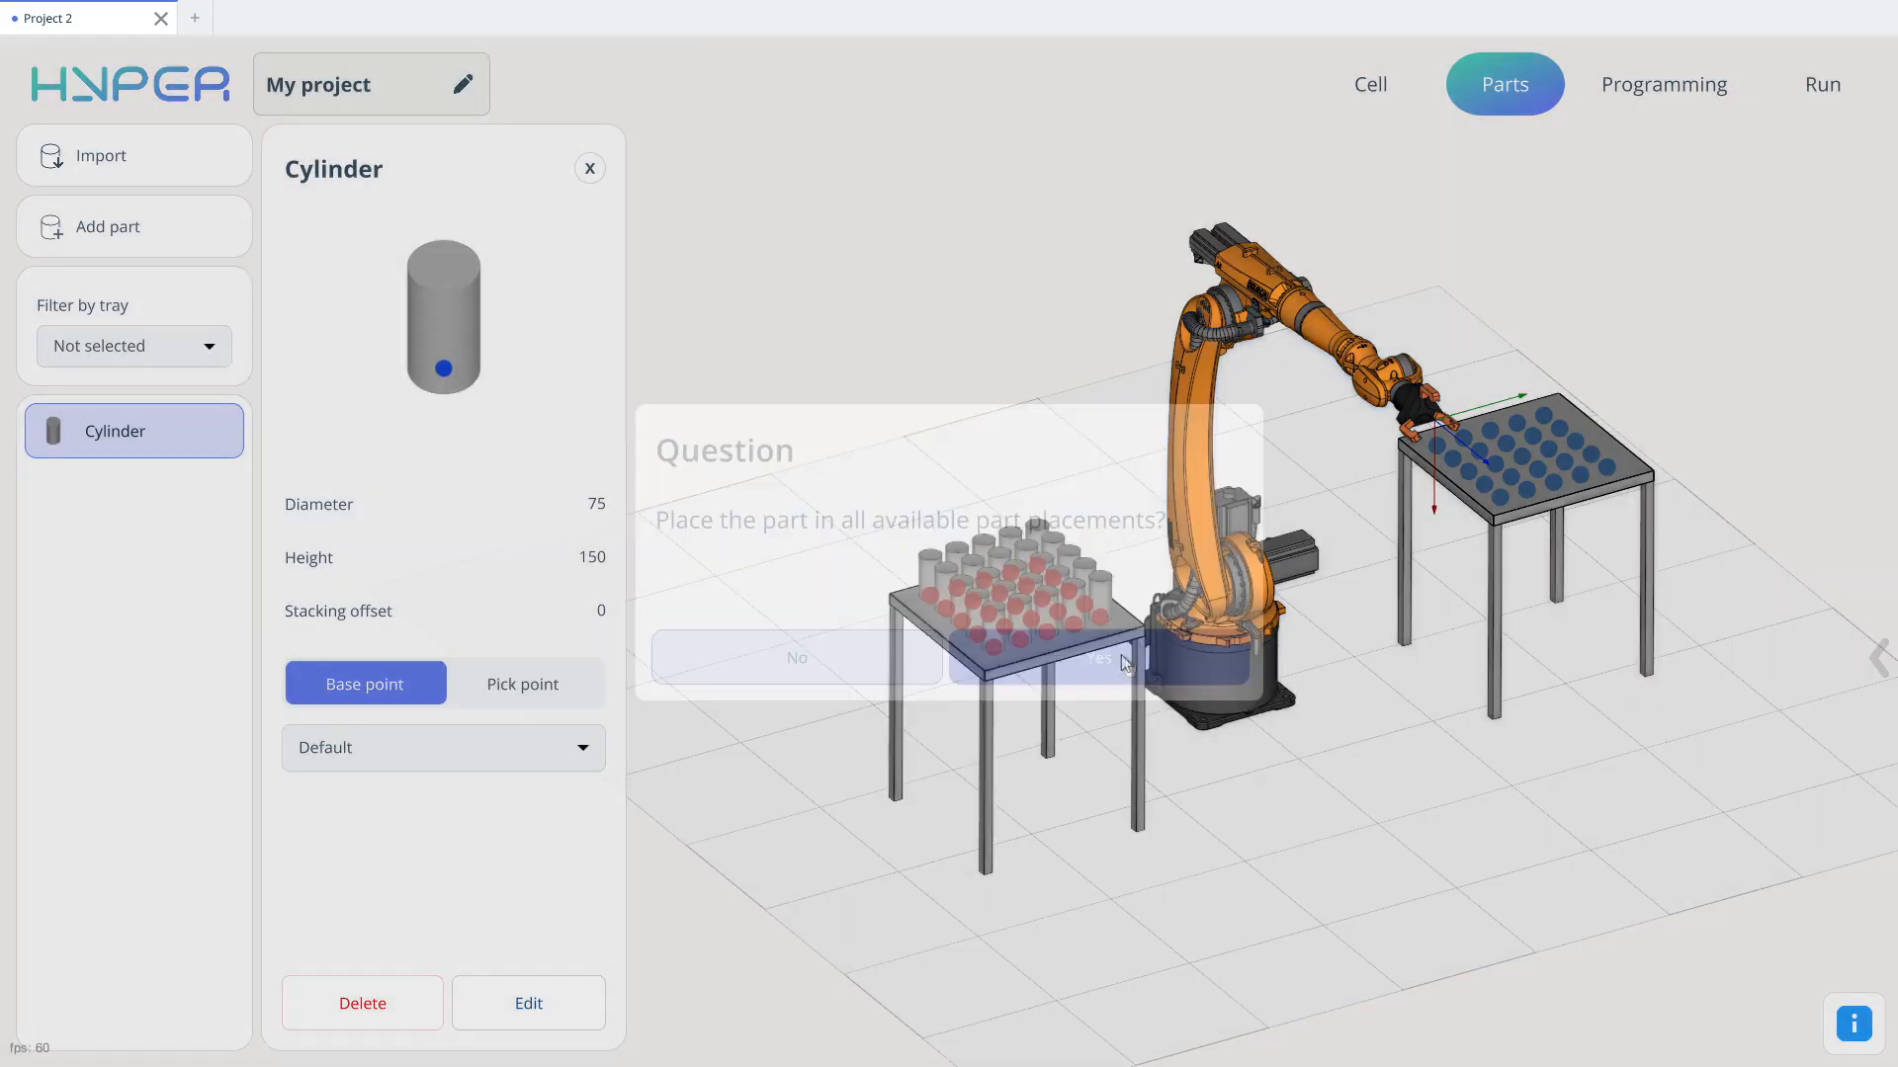
Step: Return to programming and assign the corner cylinder on the loaded table as the PICK command's target
{"action": "left_click", "coordinate": [1638, 97]}
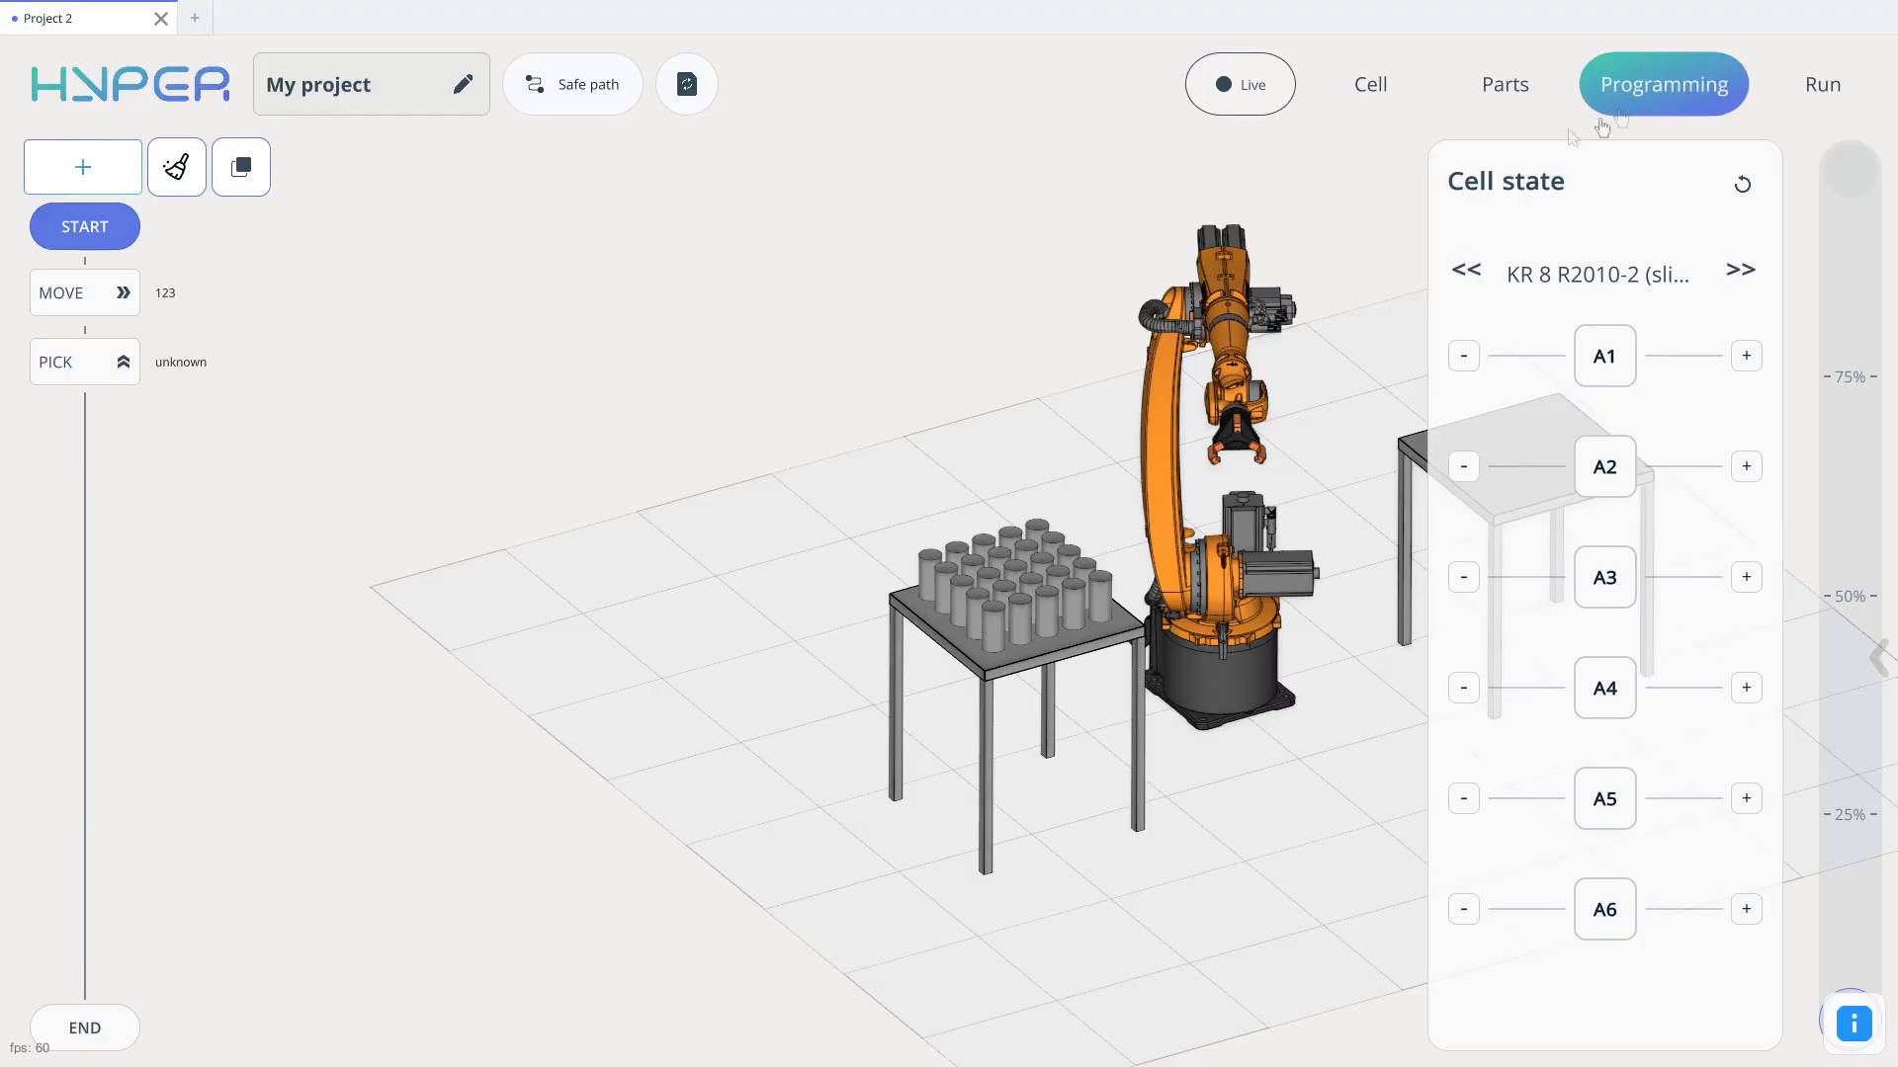
{"action": "left_click", "coordinate": [94, 362]}
{"action": "scroll", "coordinate": [856, 396], "scroll_direction": "down", "scroll_amount": 4}
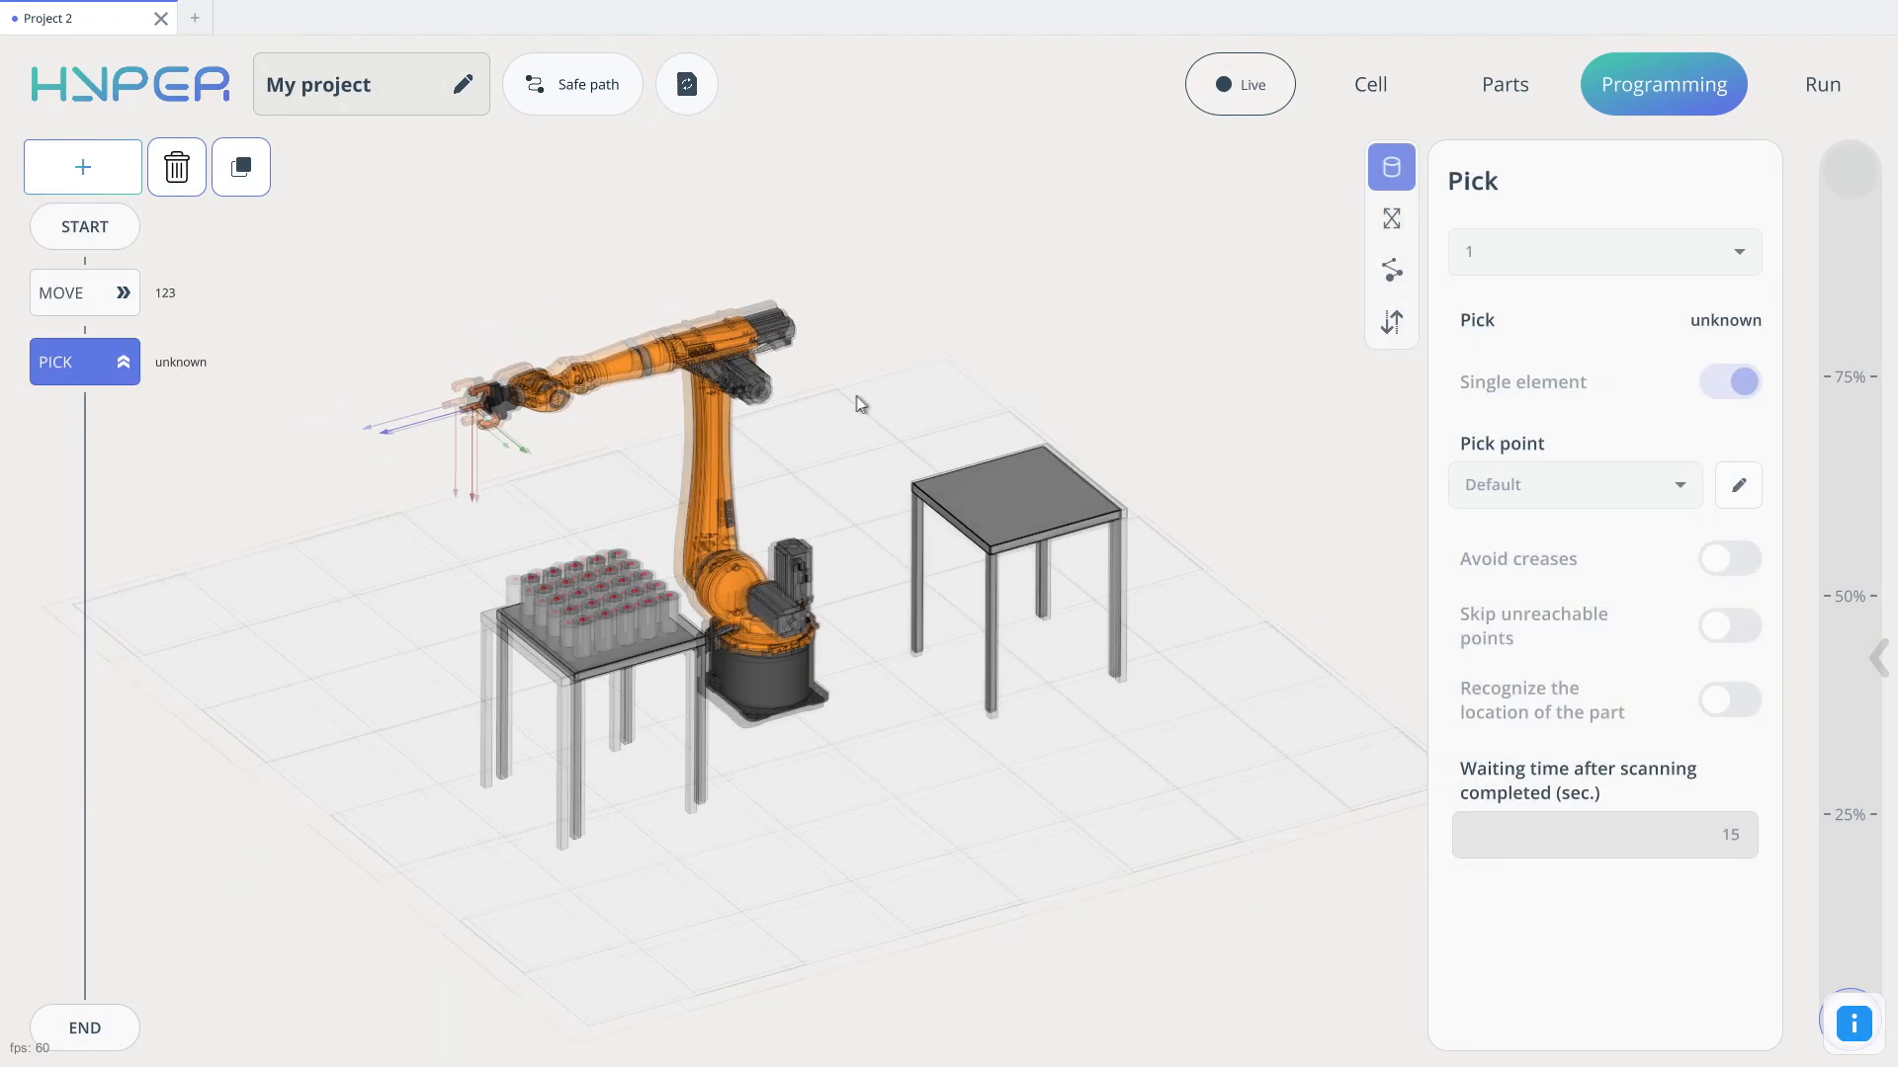
{"action": "right_click_drag", "start_coordinate": [856, 395], "coordinate": [787, 430]}
{"action": "mouse_move", "coordinate": [787, 430]}
{"action": "left_mouse_down"}
{"action": "mouse_move", "coordinate": [854, 406]}
{"action": "mouse_move", "coordinate": [796, 432]}
{"action": "left_mouse_up"}
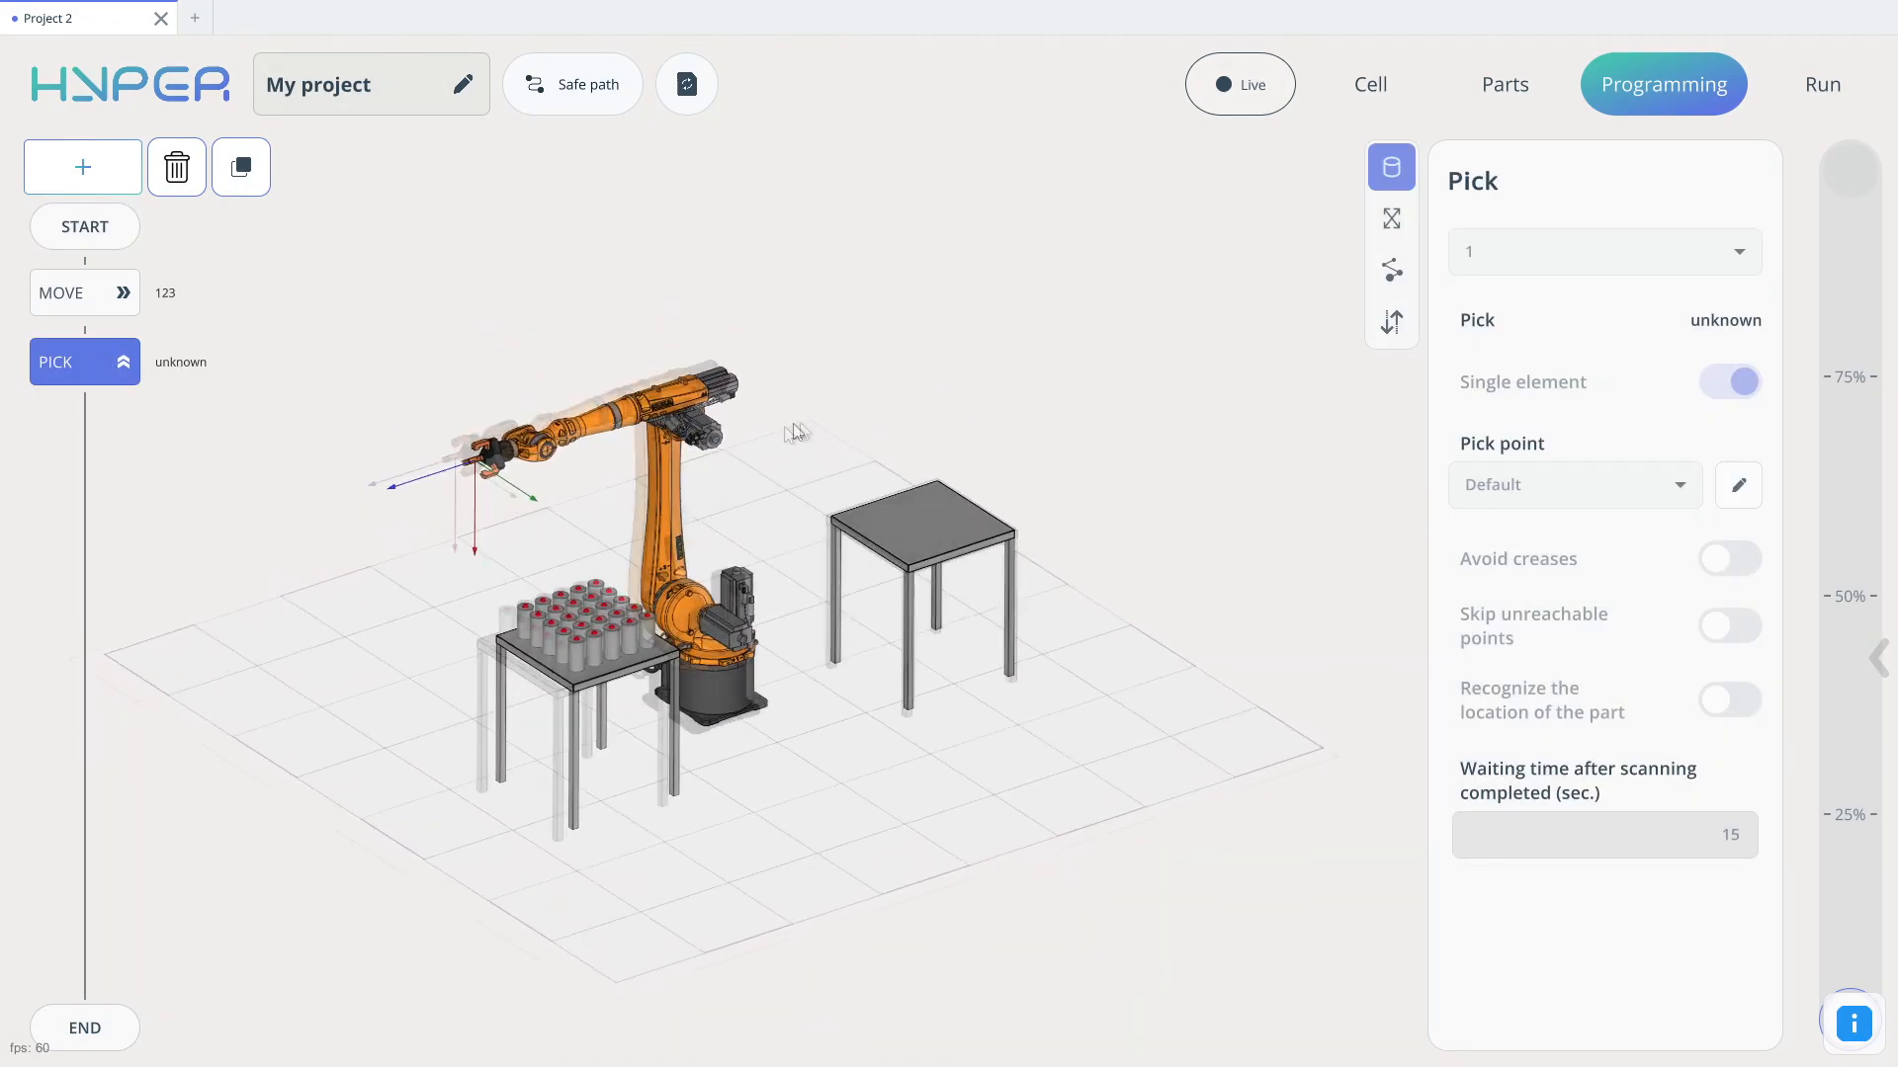
{"action": "scroll", "coordinate": [895, 482], "scroll_direction": "up", "scroll_amount": 4}
{"action": "right_click_drag", "start_coordinate": [895, 481], "coordinate": [1228, 380]}
{"action": "left_click", "coordinate": [719, 560]}
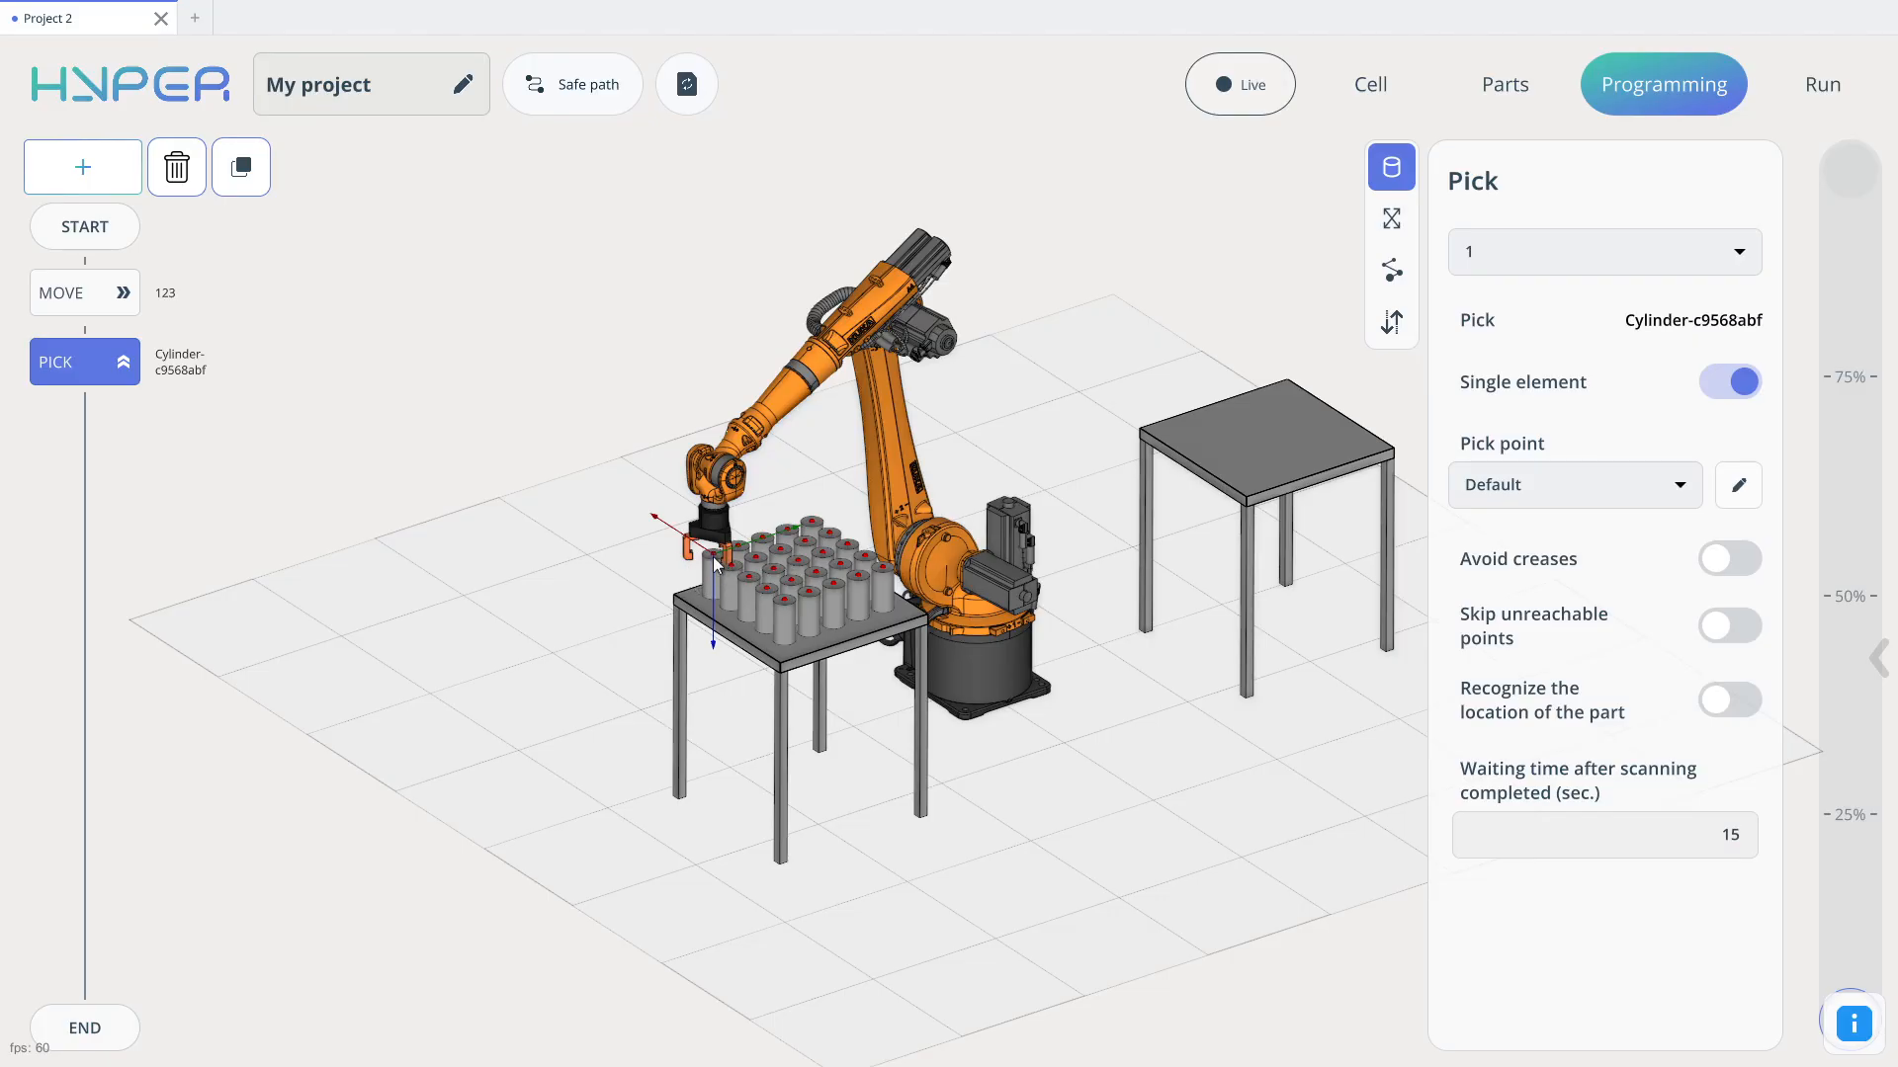
Step: Disable Single element for the PICK command so it picks from the whole table, and set the strategy to Column
{"action": "left_click", "coordinate": [1735, 386]}
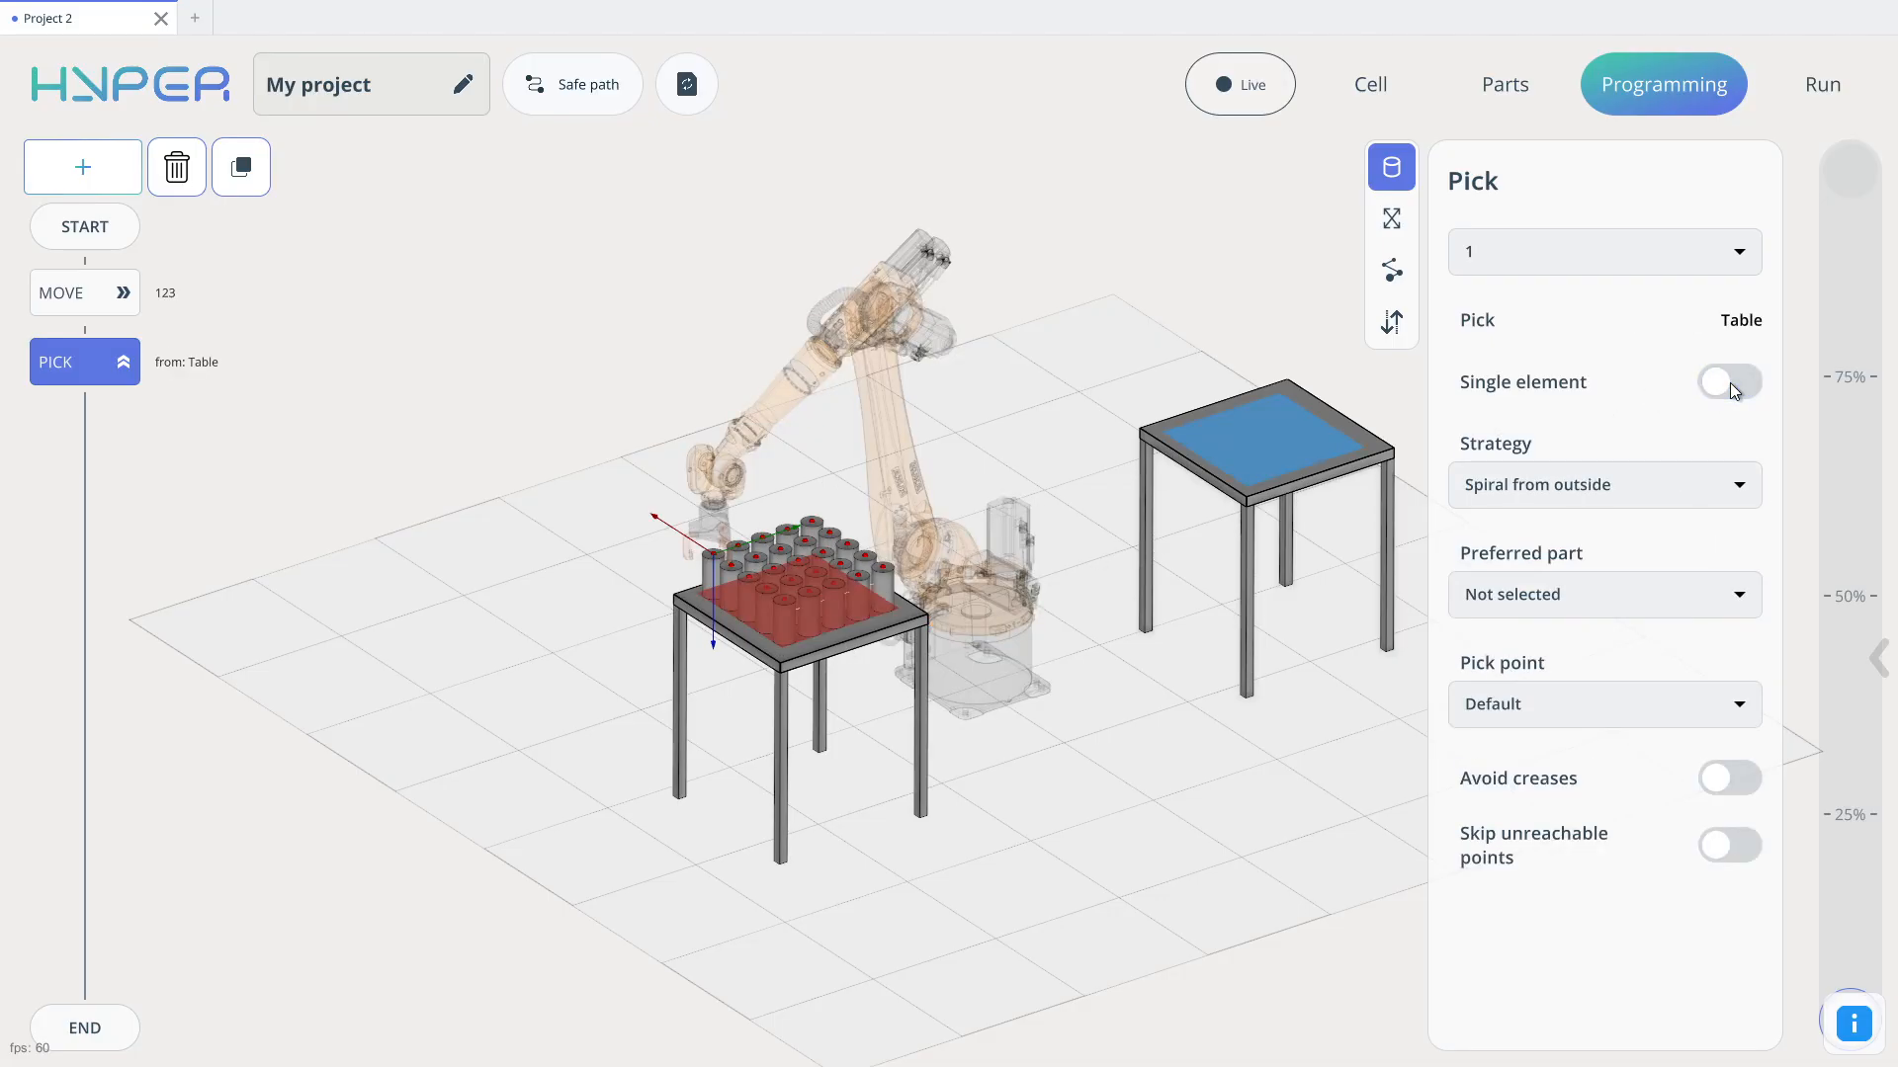
{"action": "mouse_move", "coordinate": [1010, 583]}
{"action": "left_mouse_down"}
{"action": "mouse_move", "coordinate": [940, 724]}
{"action": "mouse_move", "coordinate": [946, 788]}
{"action": "mouse_move", "coordinate": [1009, 597]}
{"action": "left_mouse_up"}
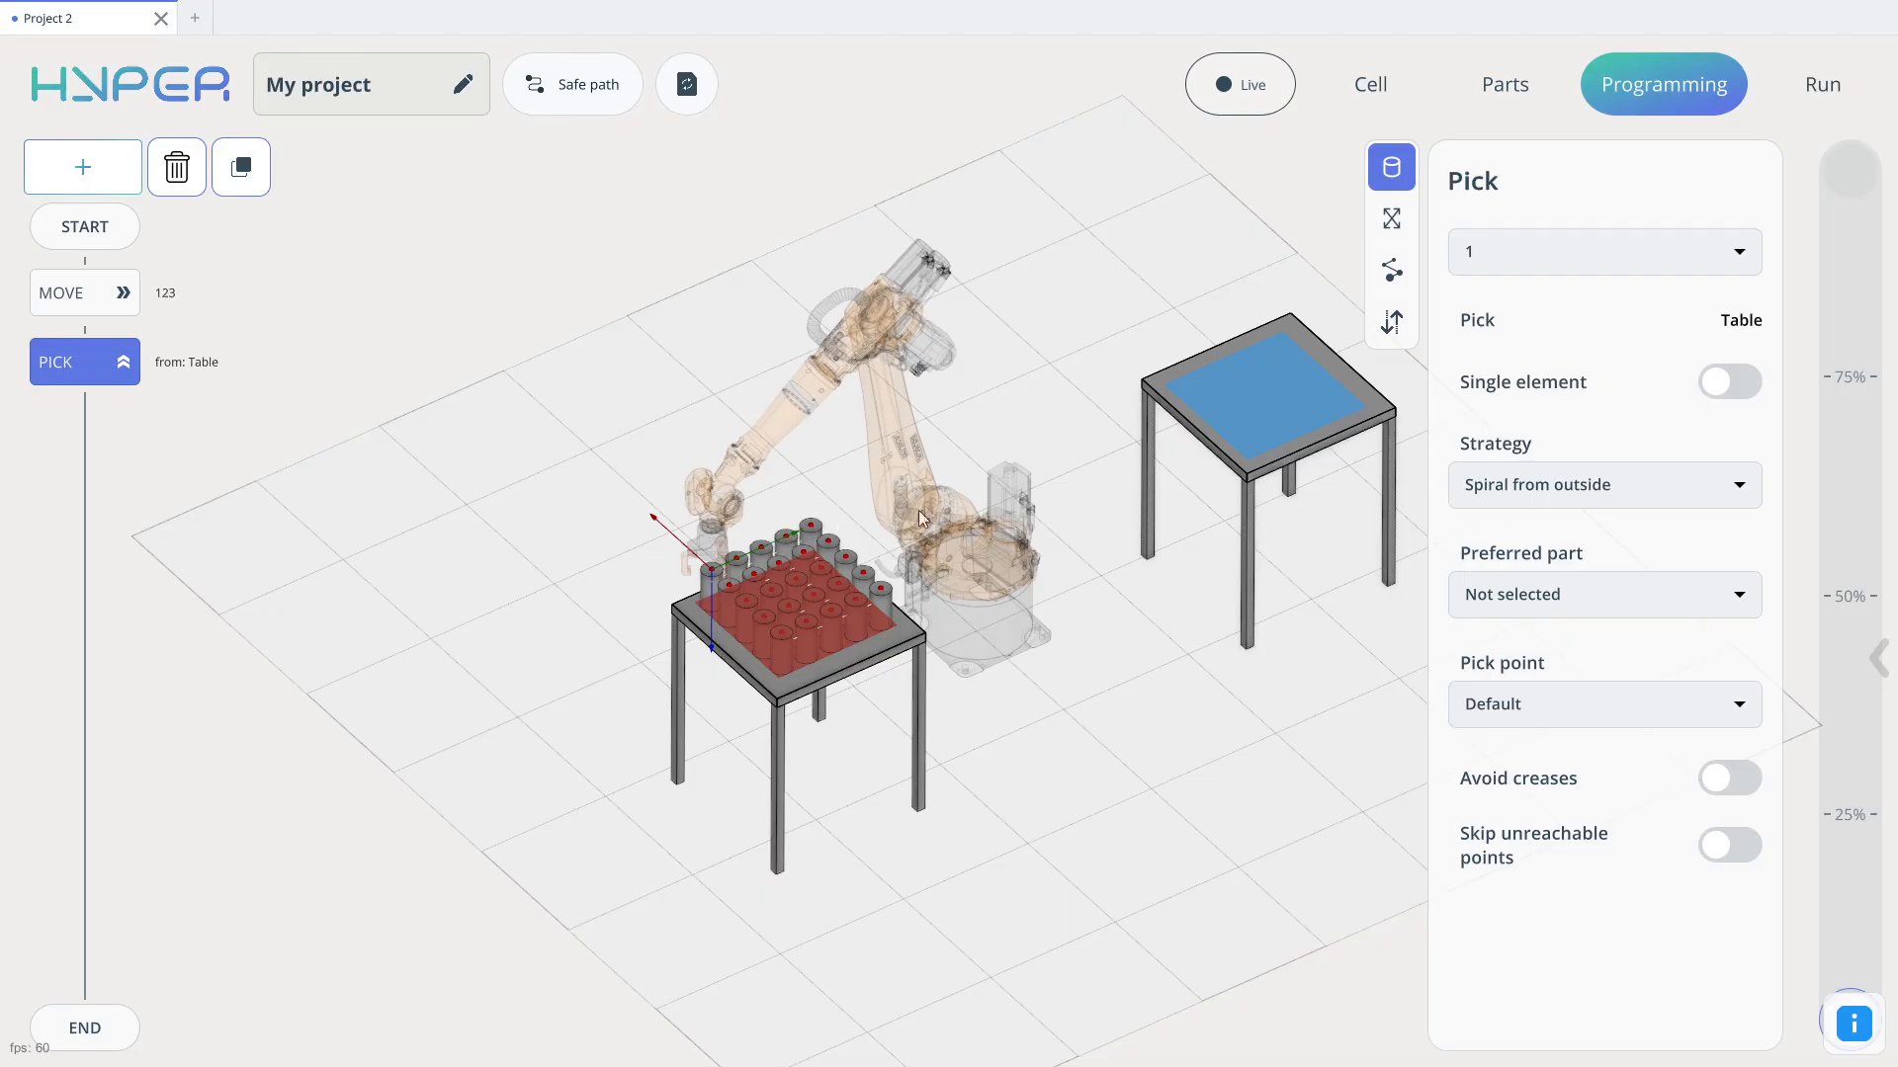
{"action": "right_click_drag", "start_coordinate": [1057, 460], "coordinate": [853, 443]}
{"action": "left_click", "coordinate": [1492, 482]}
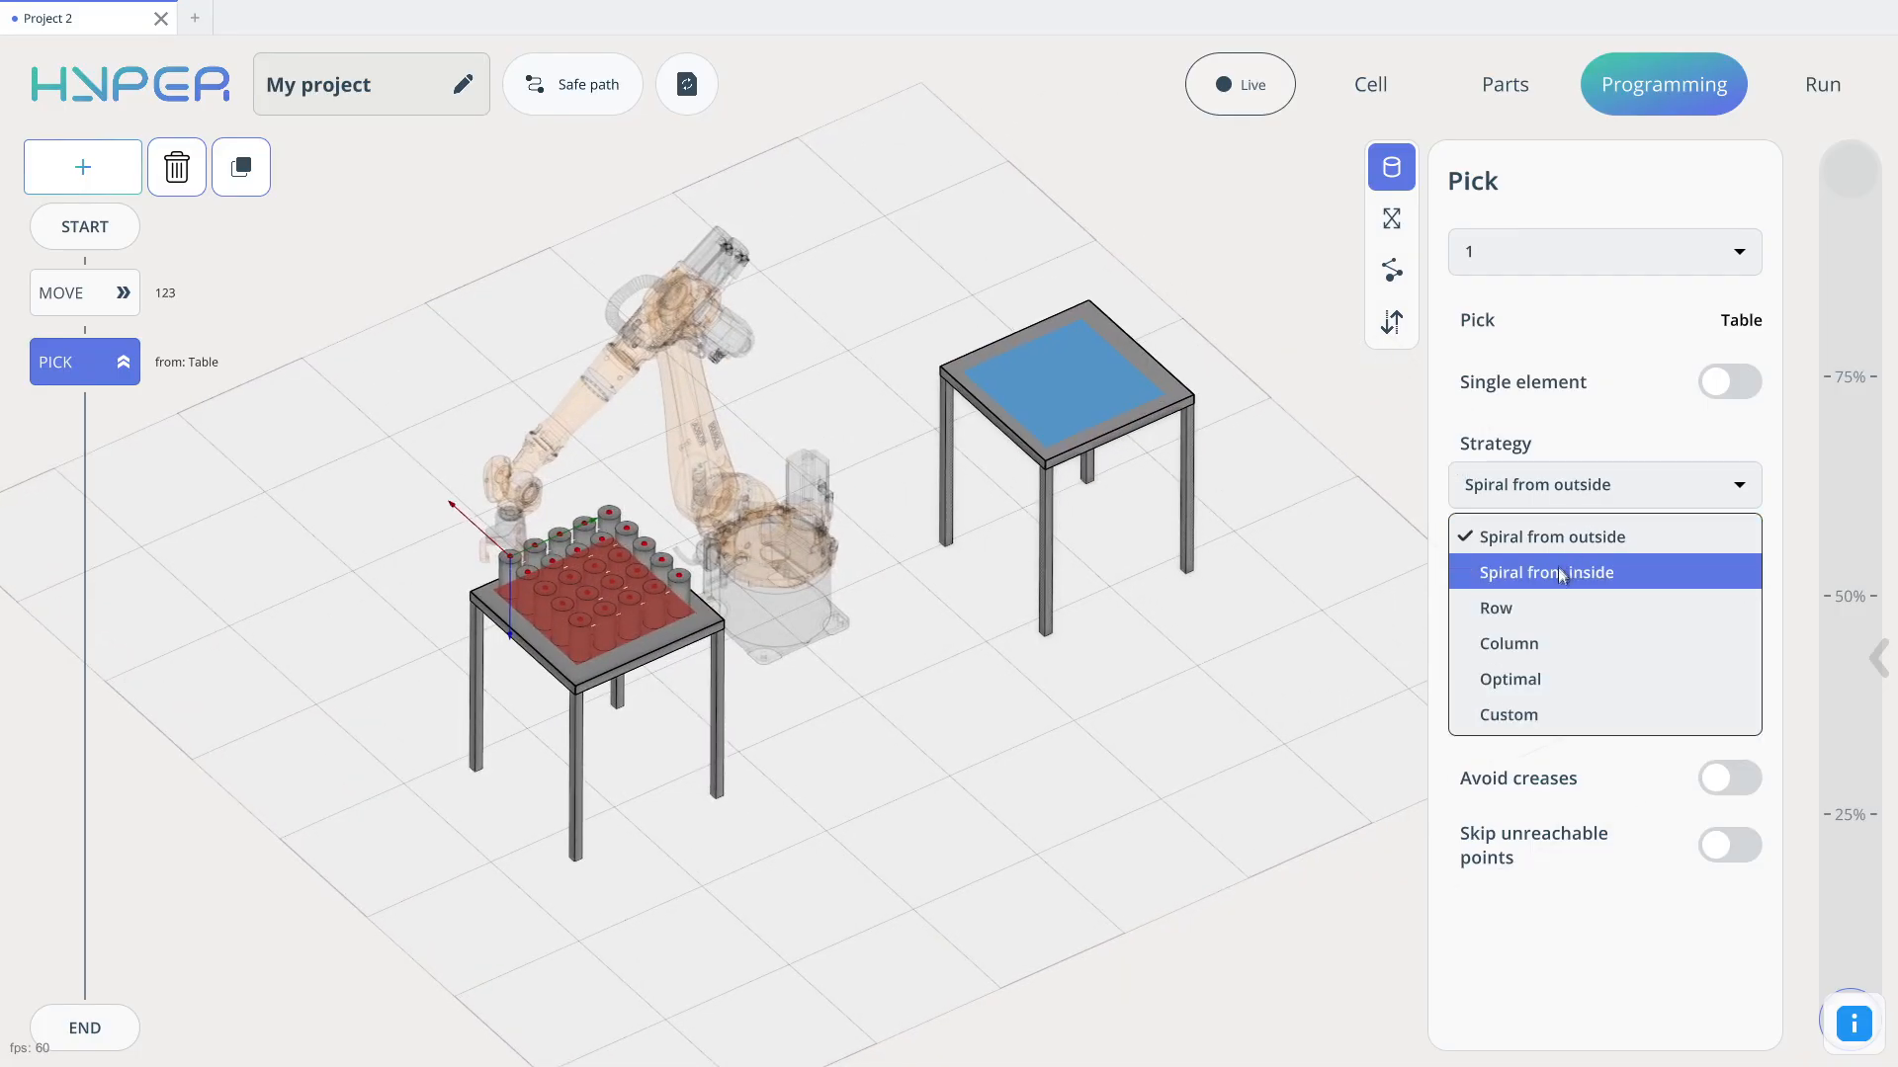
{"action": "left_click", "coordinate": [1558, 645]}
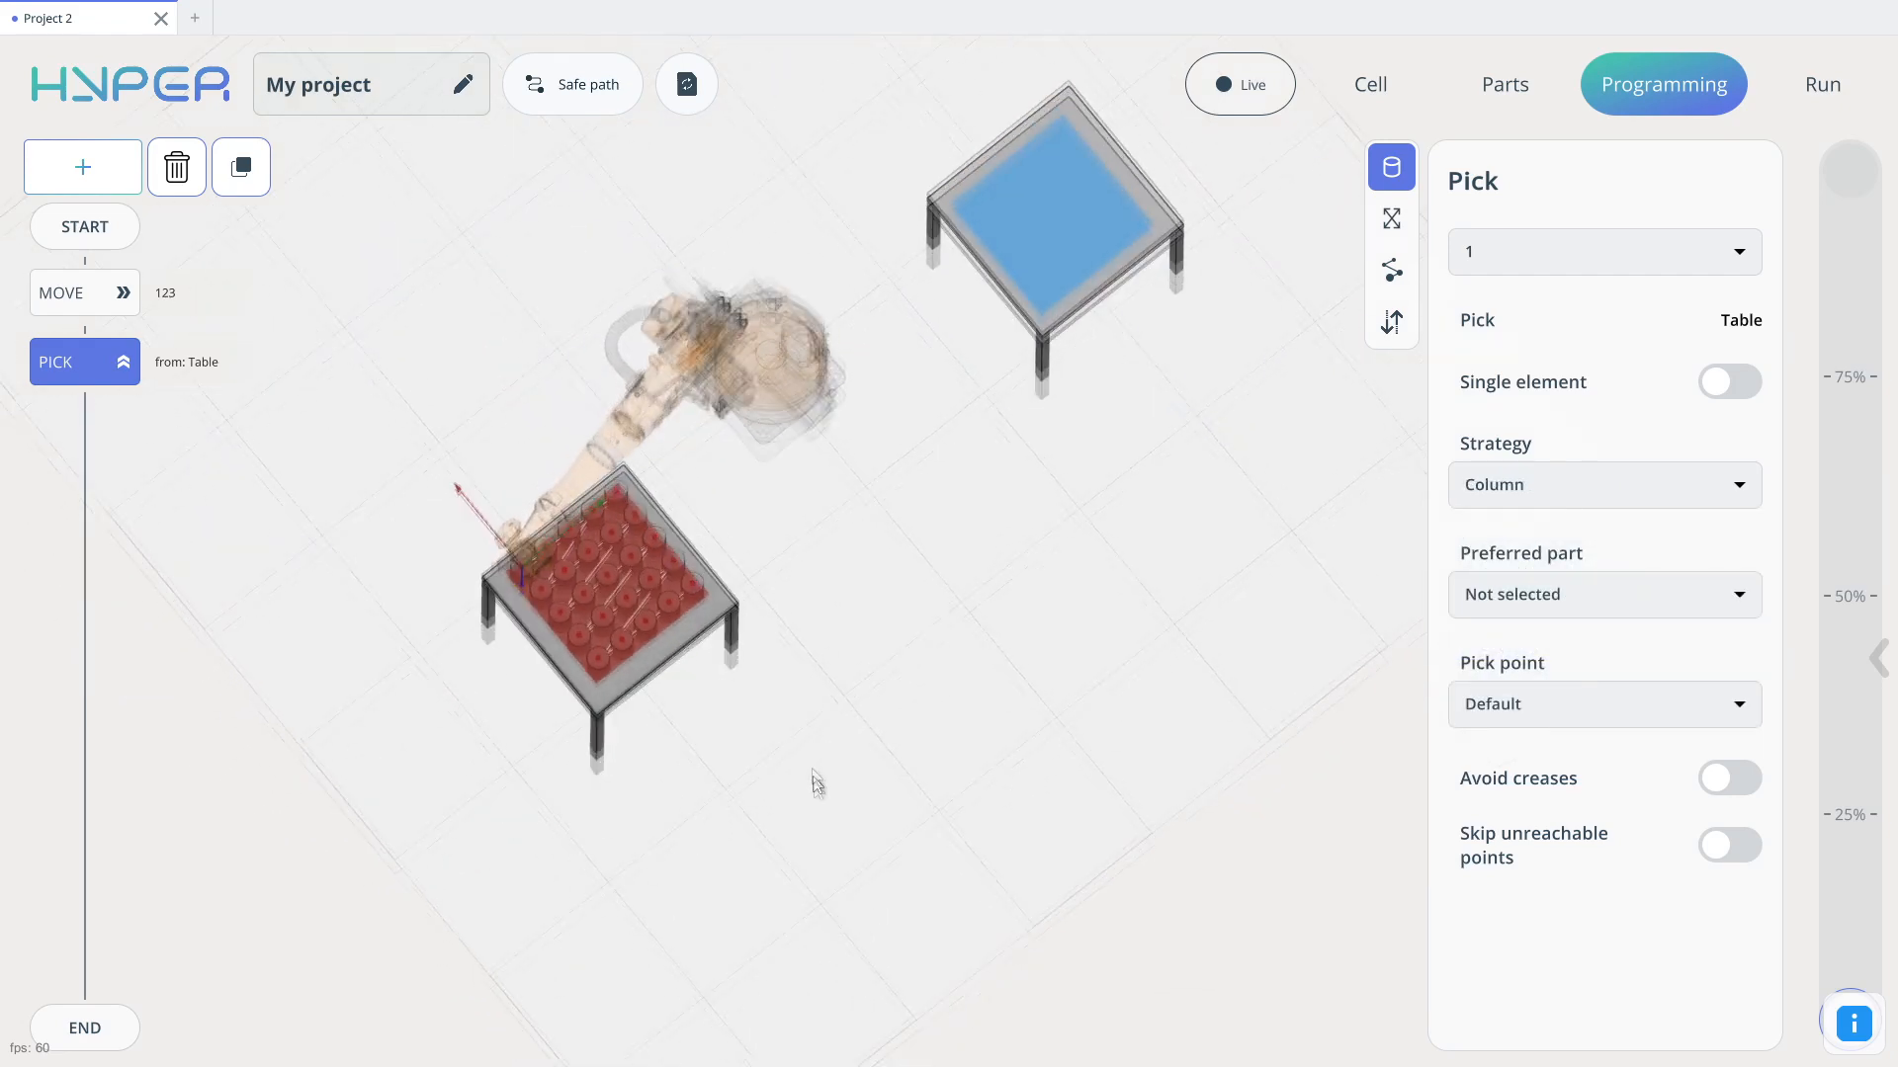
Step: Set the PICK strategy to Custom and draw an inward spiral path from the corner cylinder through all cylinders to the centre one
{"action": "left_click", "coordinate": [1574, 583]}
{"action": "left_click", "coordinate": [1562, 479]}
{"action": "left_click", "coordinate": [1565, 482]}
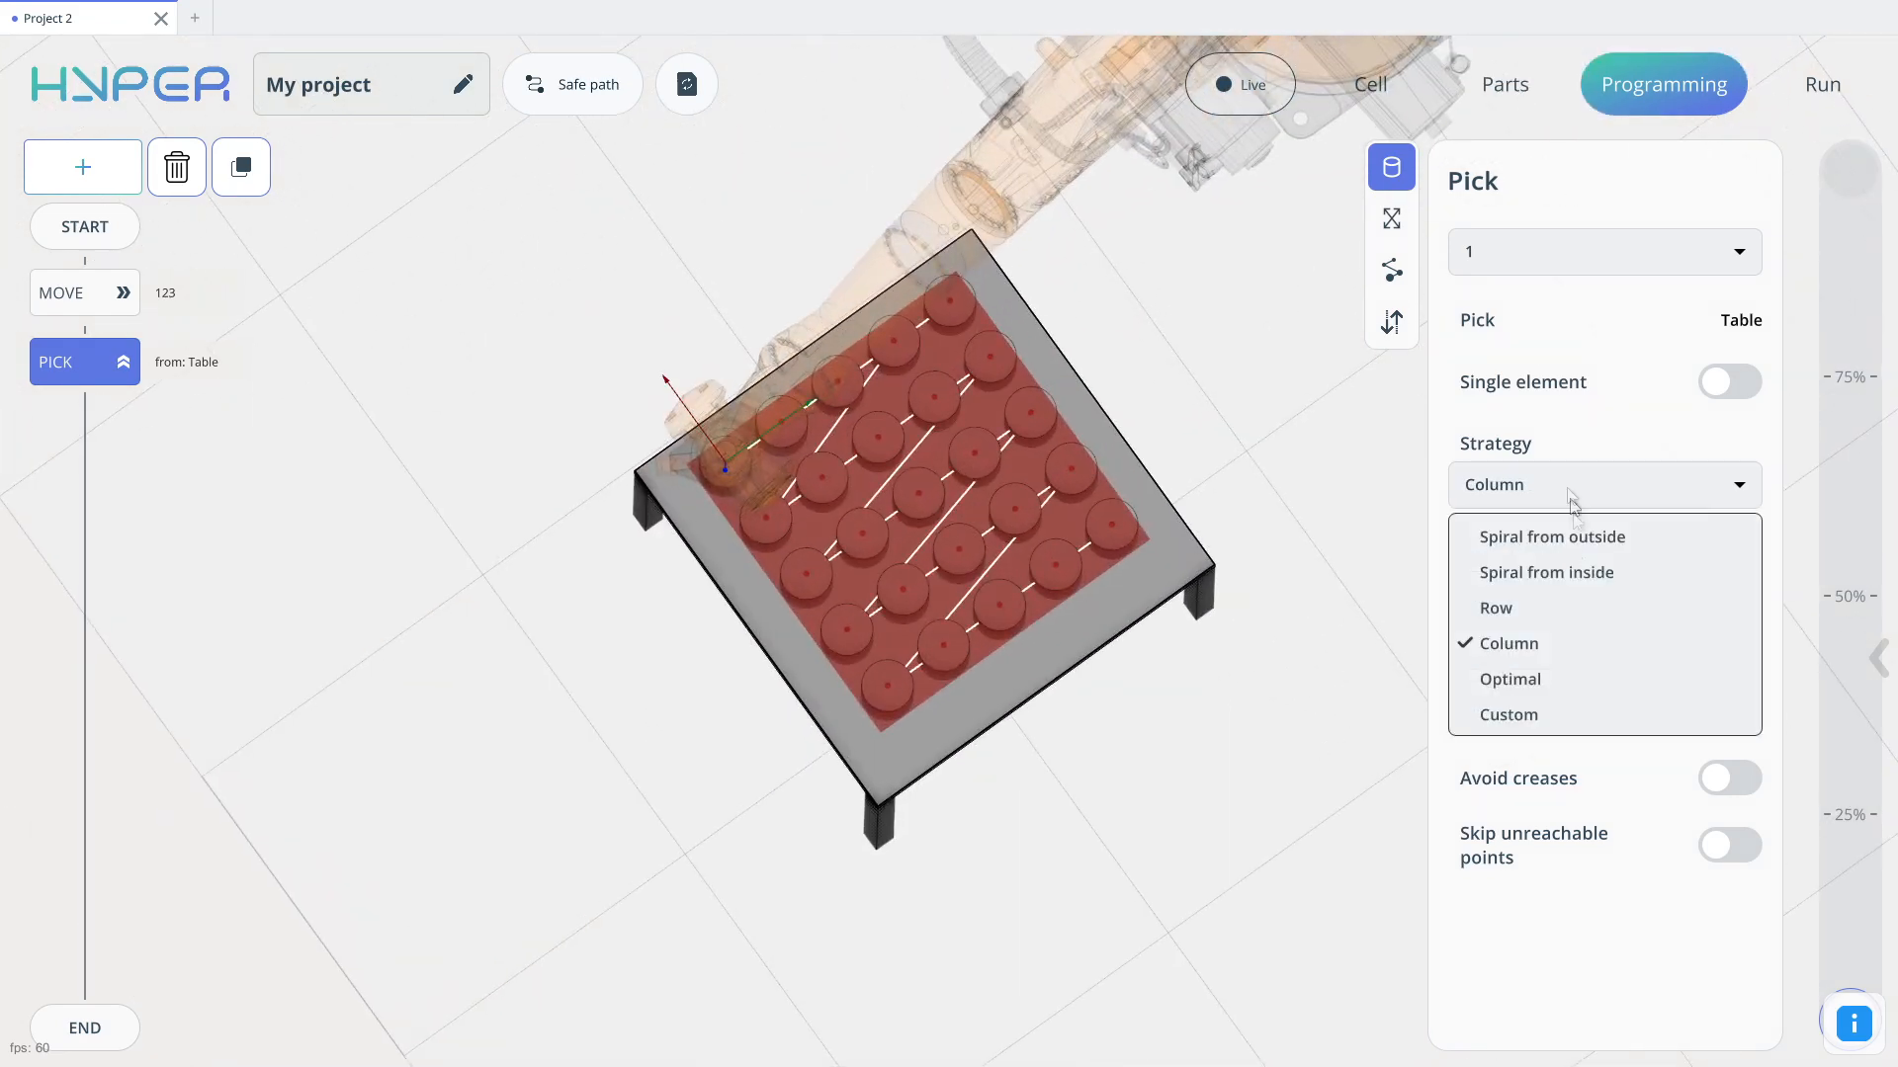
{"action": "left_click", "coordinate": [1534, 711]}
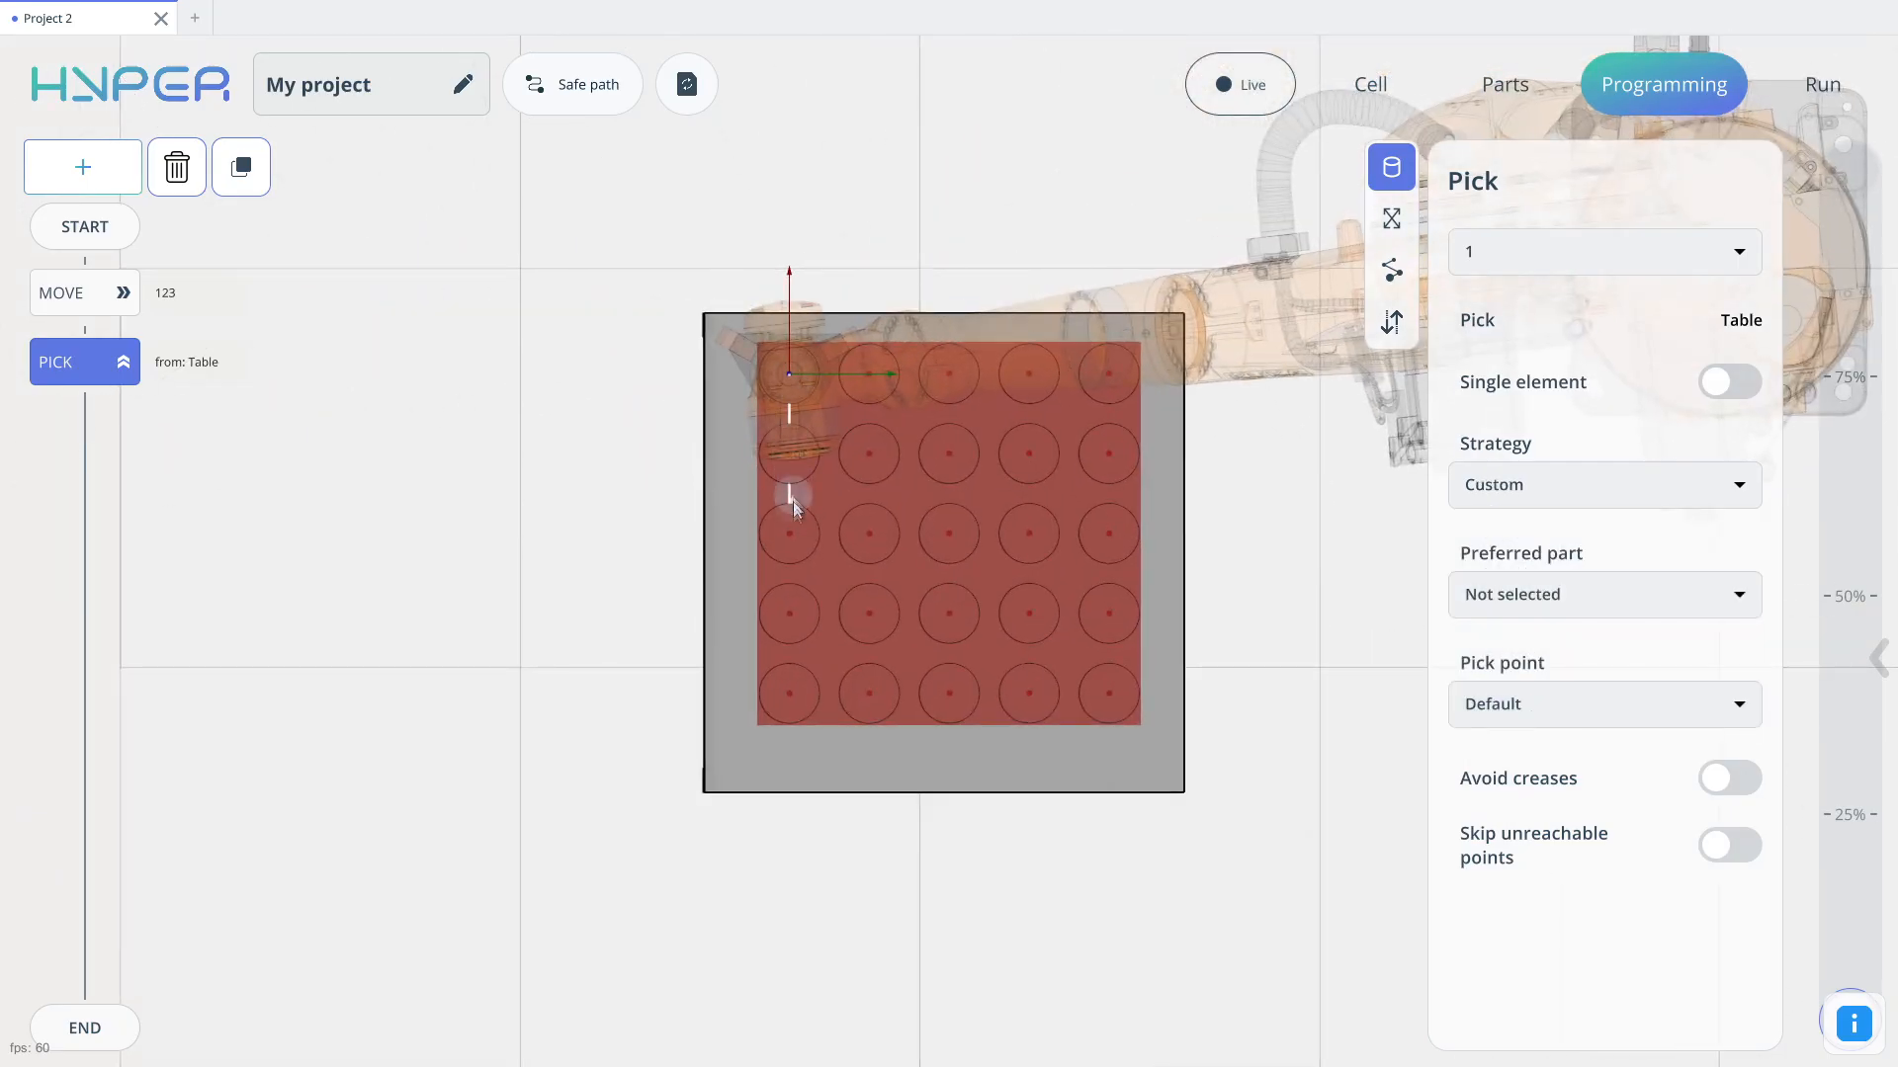
{"action": "mouse_move", "coordinate": [792, 501]}
{"action": "left_mouse_down"}
{"action": "mouse_move", "coordinate": [790, 640]}
{"action": "mouse_move", "coordinate": [870, 704]}
{"action": "mouse_move", "coordinate": [1101, 689]}
{"action": "mouse_move", "coordinate": [1122, 387]}
{"action": "mouse_move", "coordinate": [904, 365]}
{"action": "mouse_move", "coordinate": [861, 435]}
{"action": "mouse_move", "coordinate": [864, 621]}
{"action": "mouse_move", "coordinate": [1050, 627]}
{"action": "mouse_move", "coordinate": [979, 440]}
{"action": "mouse_move", "coordinate": [939, 552]}
{"action": "mouse_move", "coordinate": [949, 538]}
{"action": "left_mouse_up"}
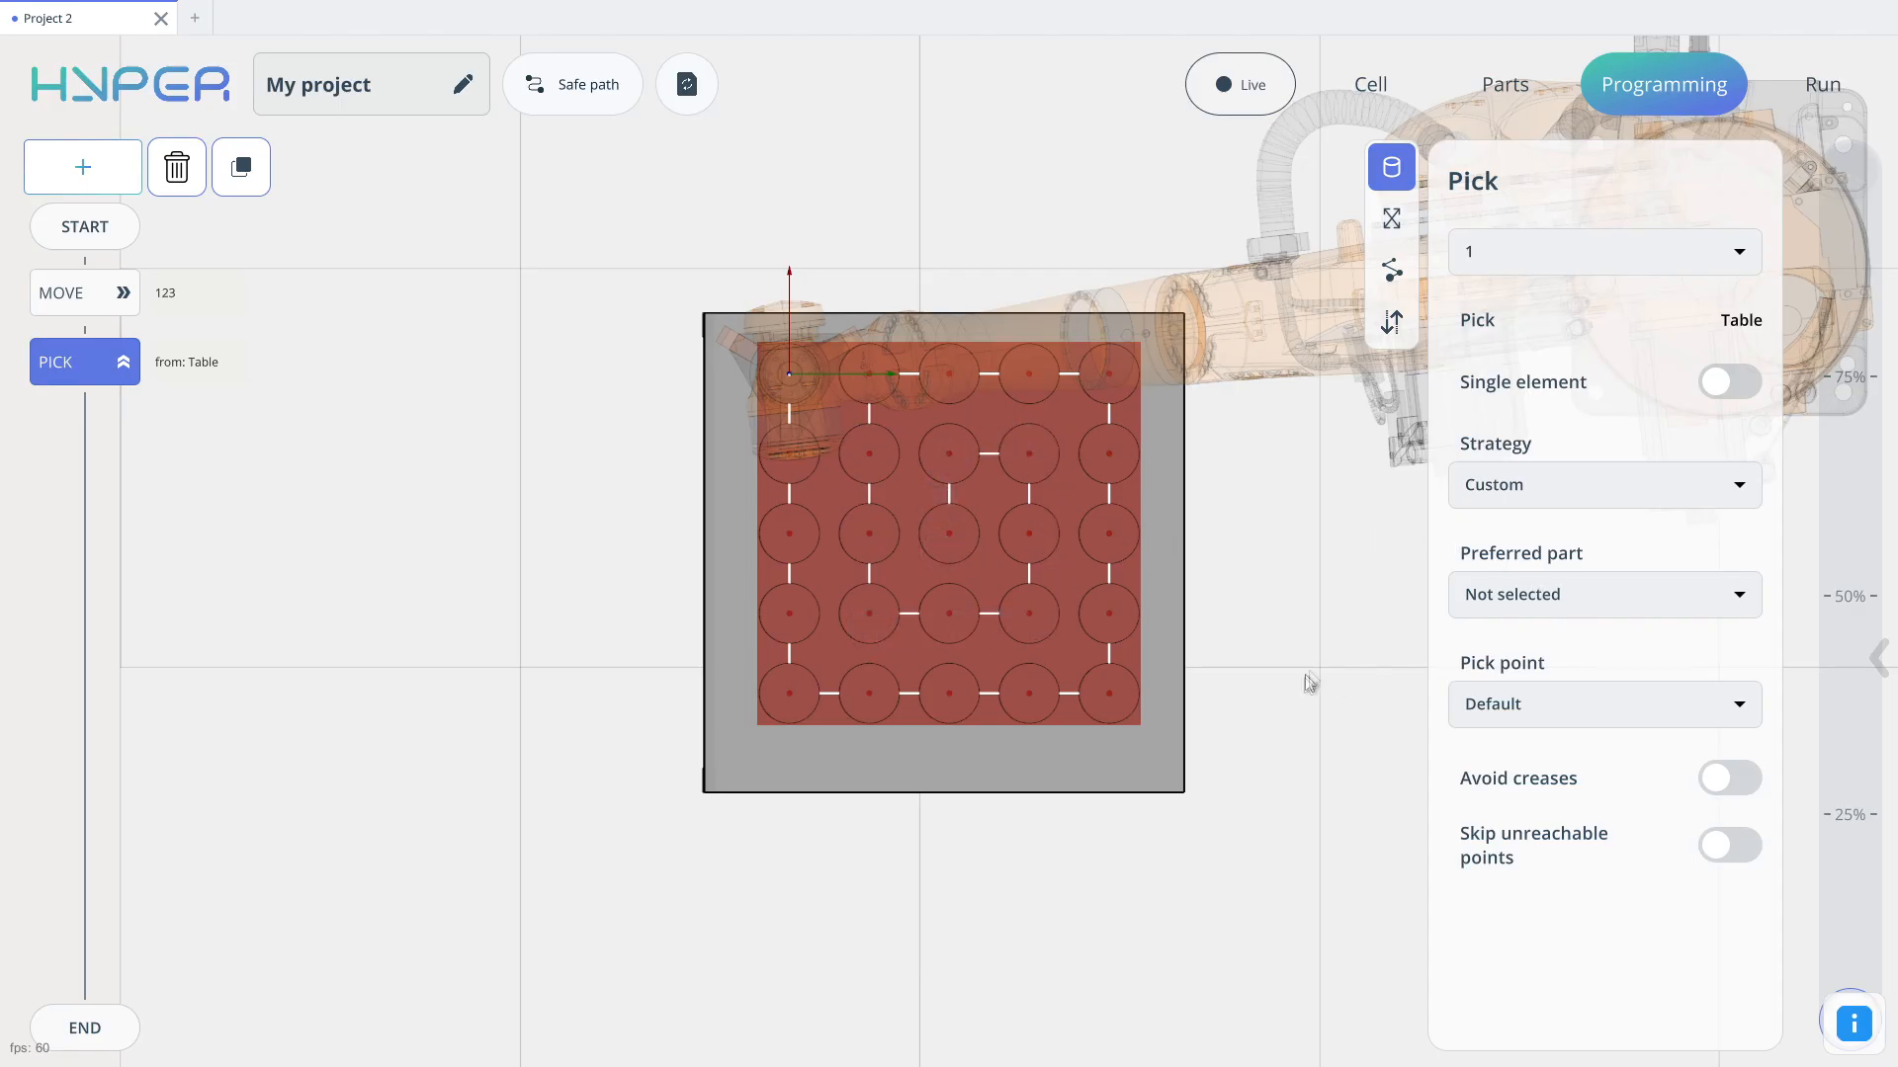
Step: Set the PICK command's pick point to Ürümqi
{"action": "left_click", "coordinate": [1614, 712]}
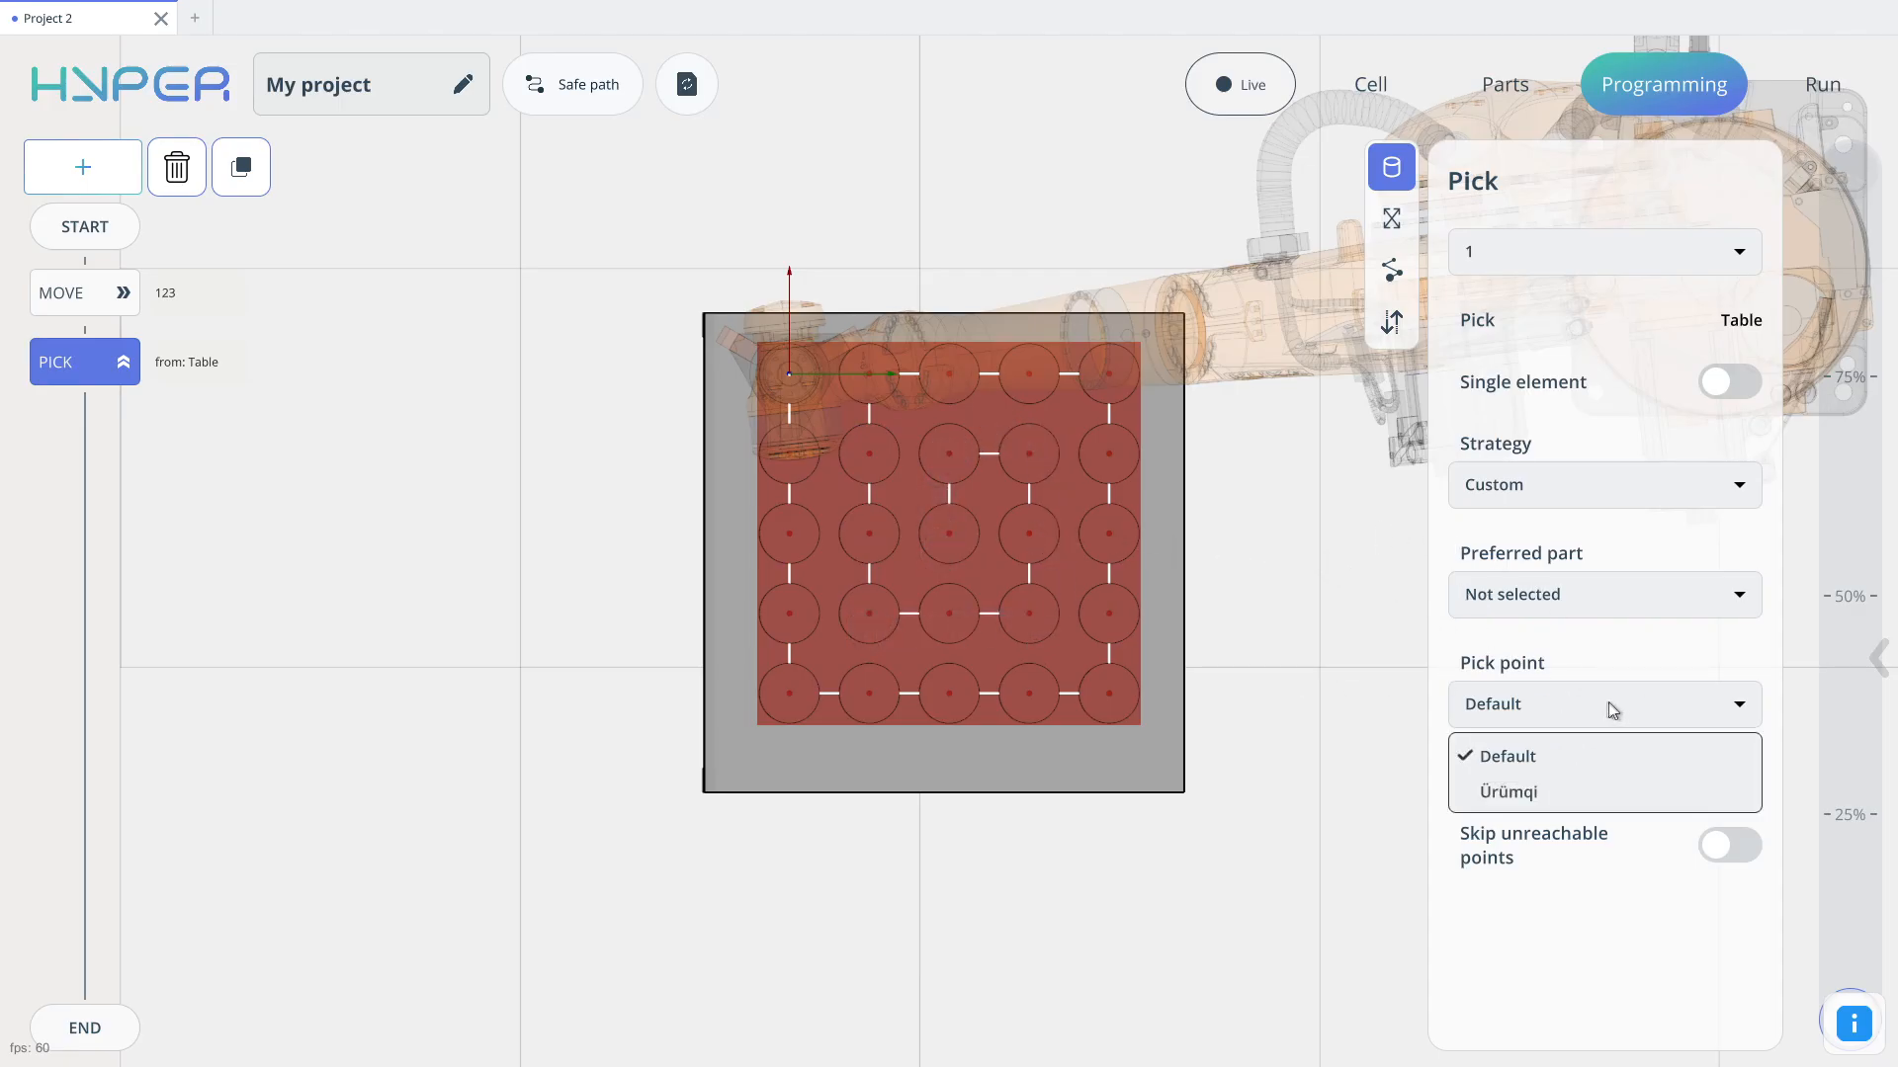
{"action": "left_click", "coordinate": [1552, 792]}
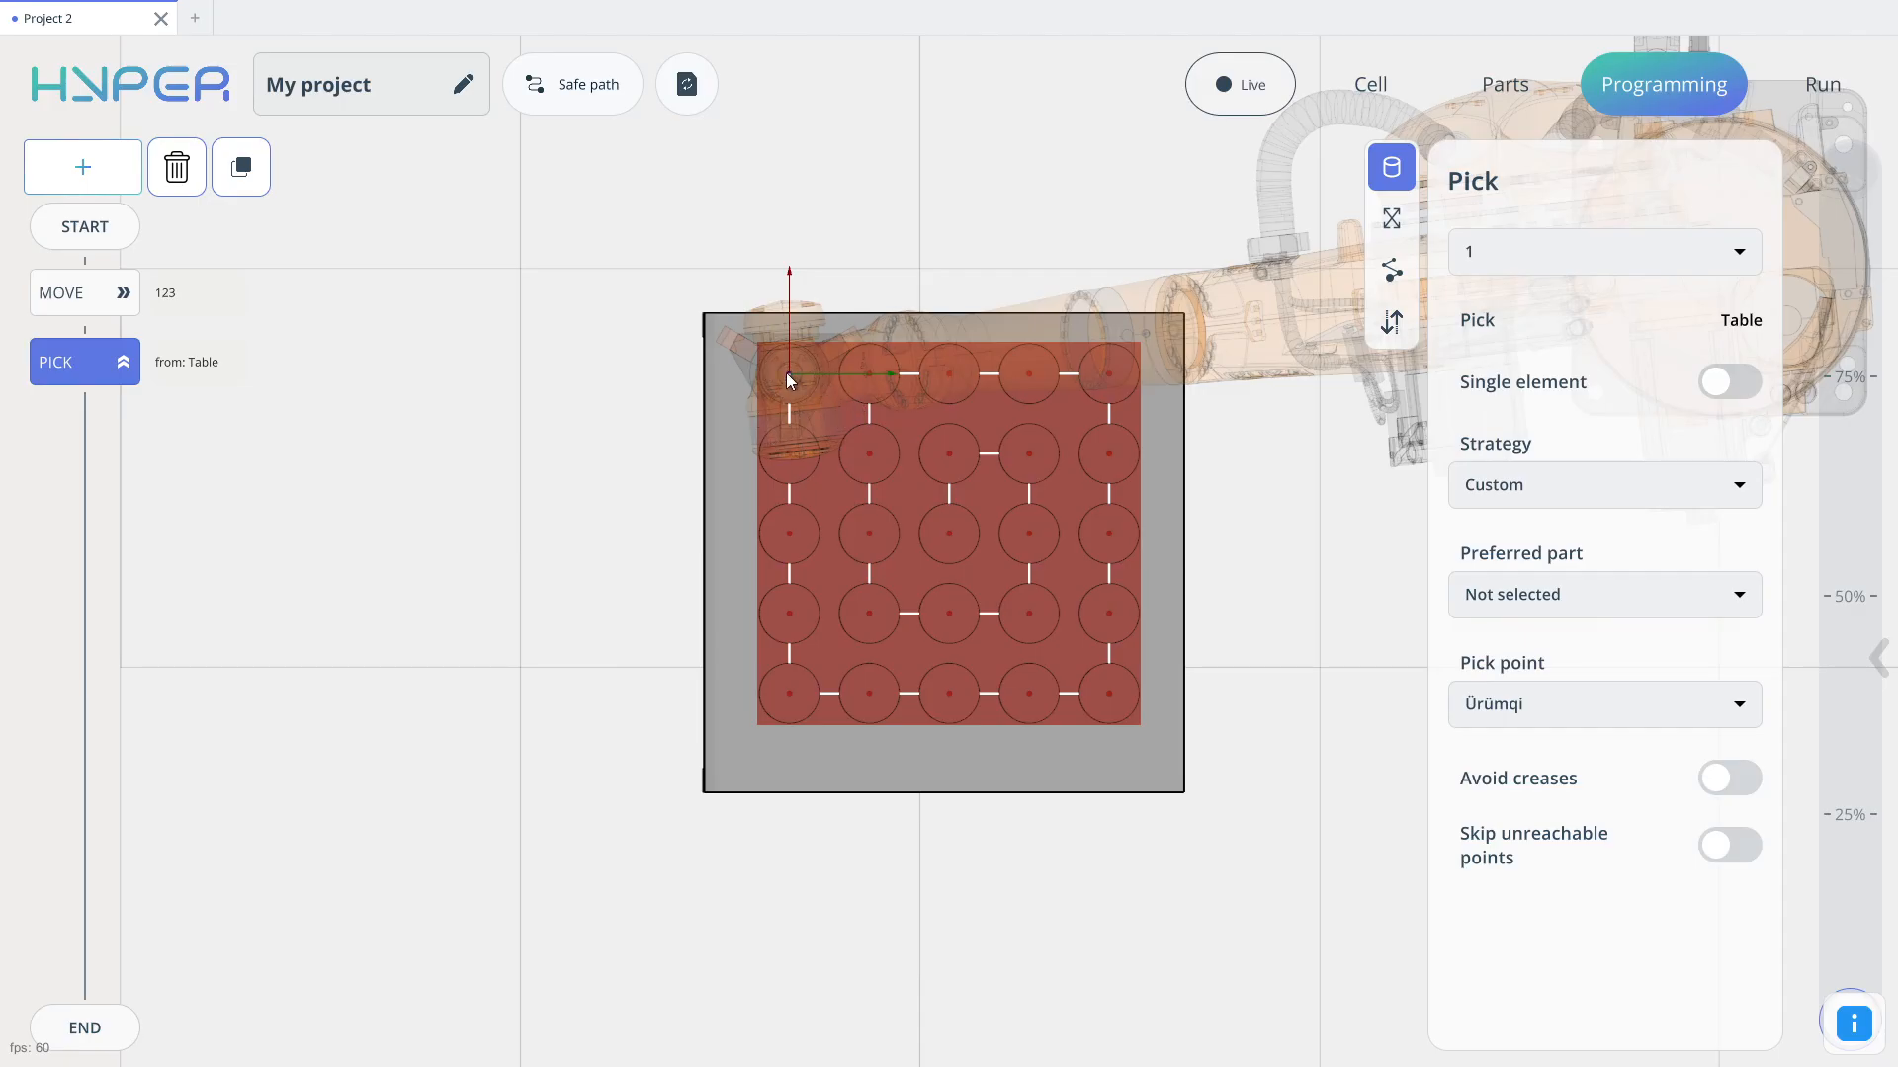
{"action": "left_click", "coordinate": [1557, 711]}
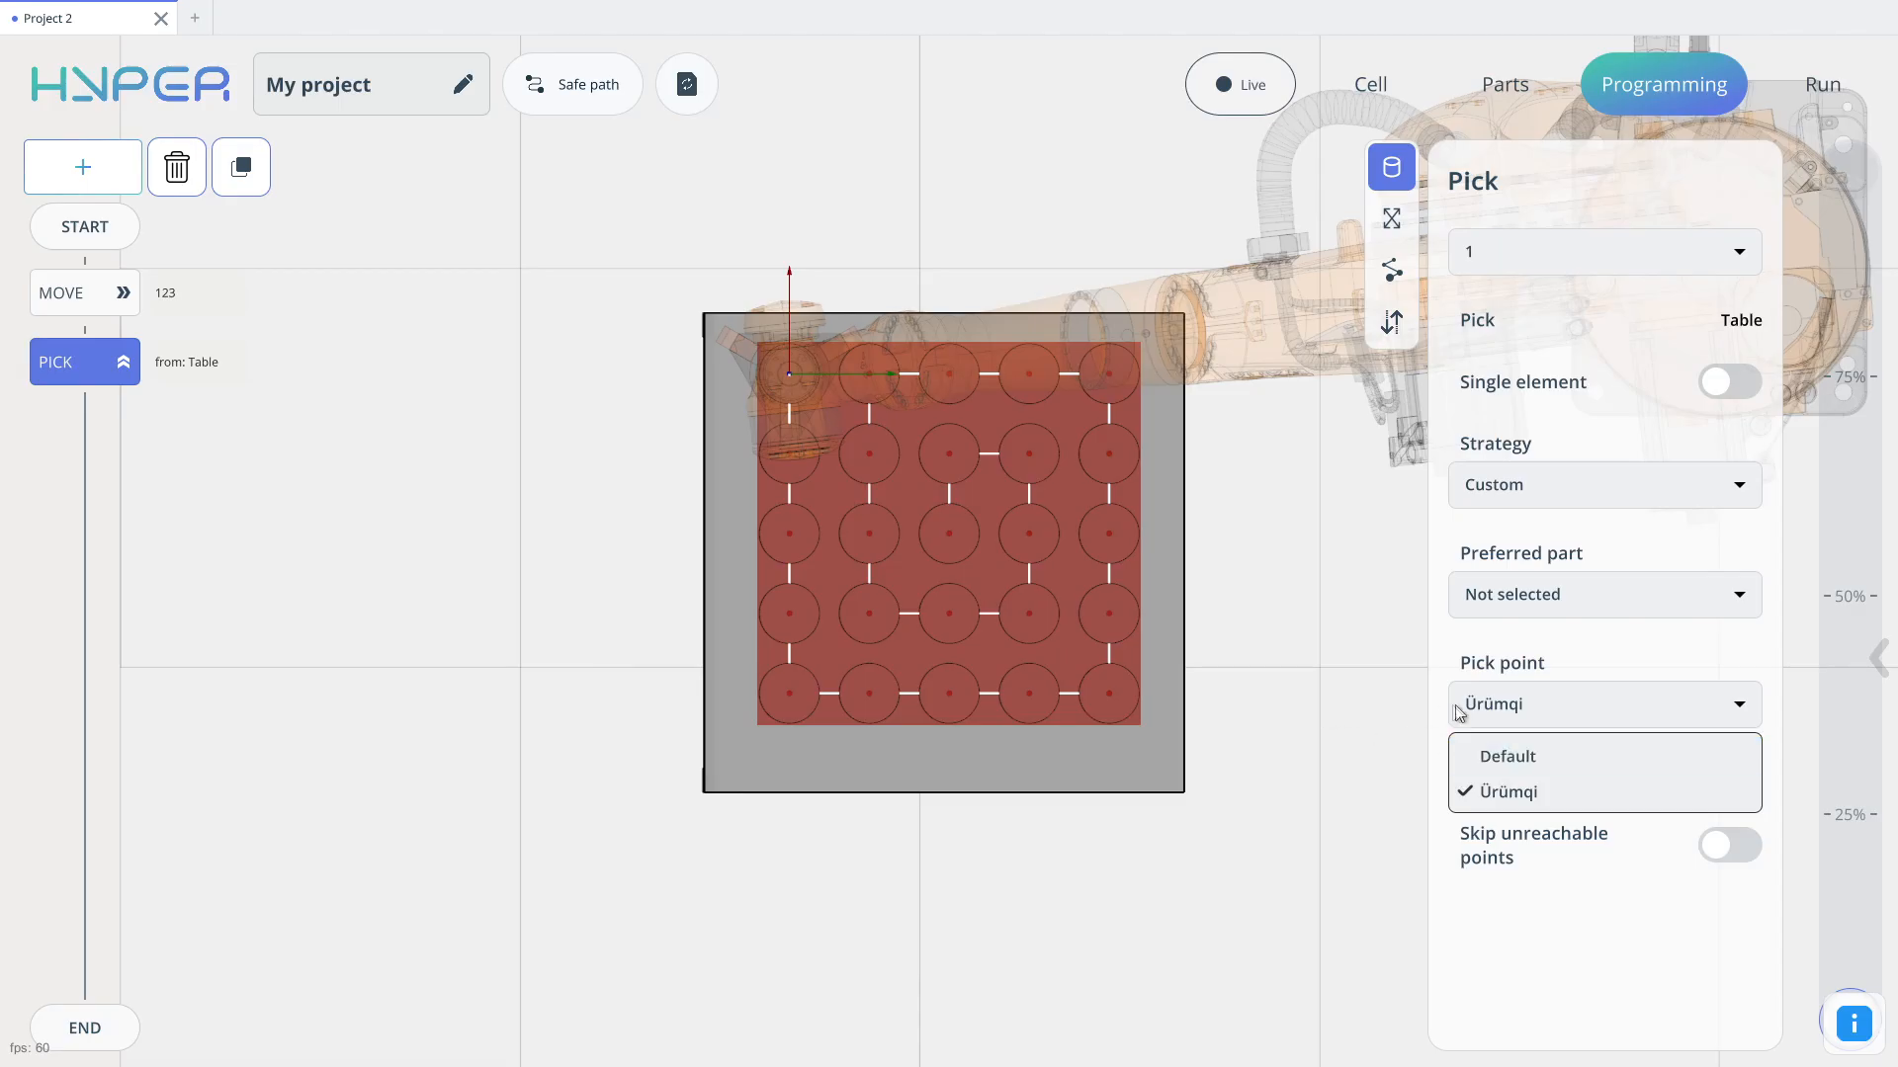
{"action": "left_click", "coordinate": [1598, 793]}
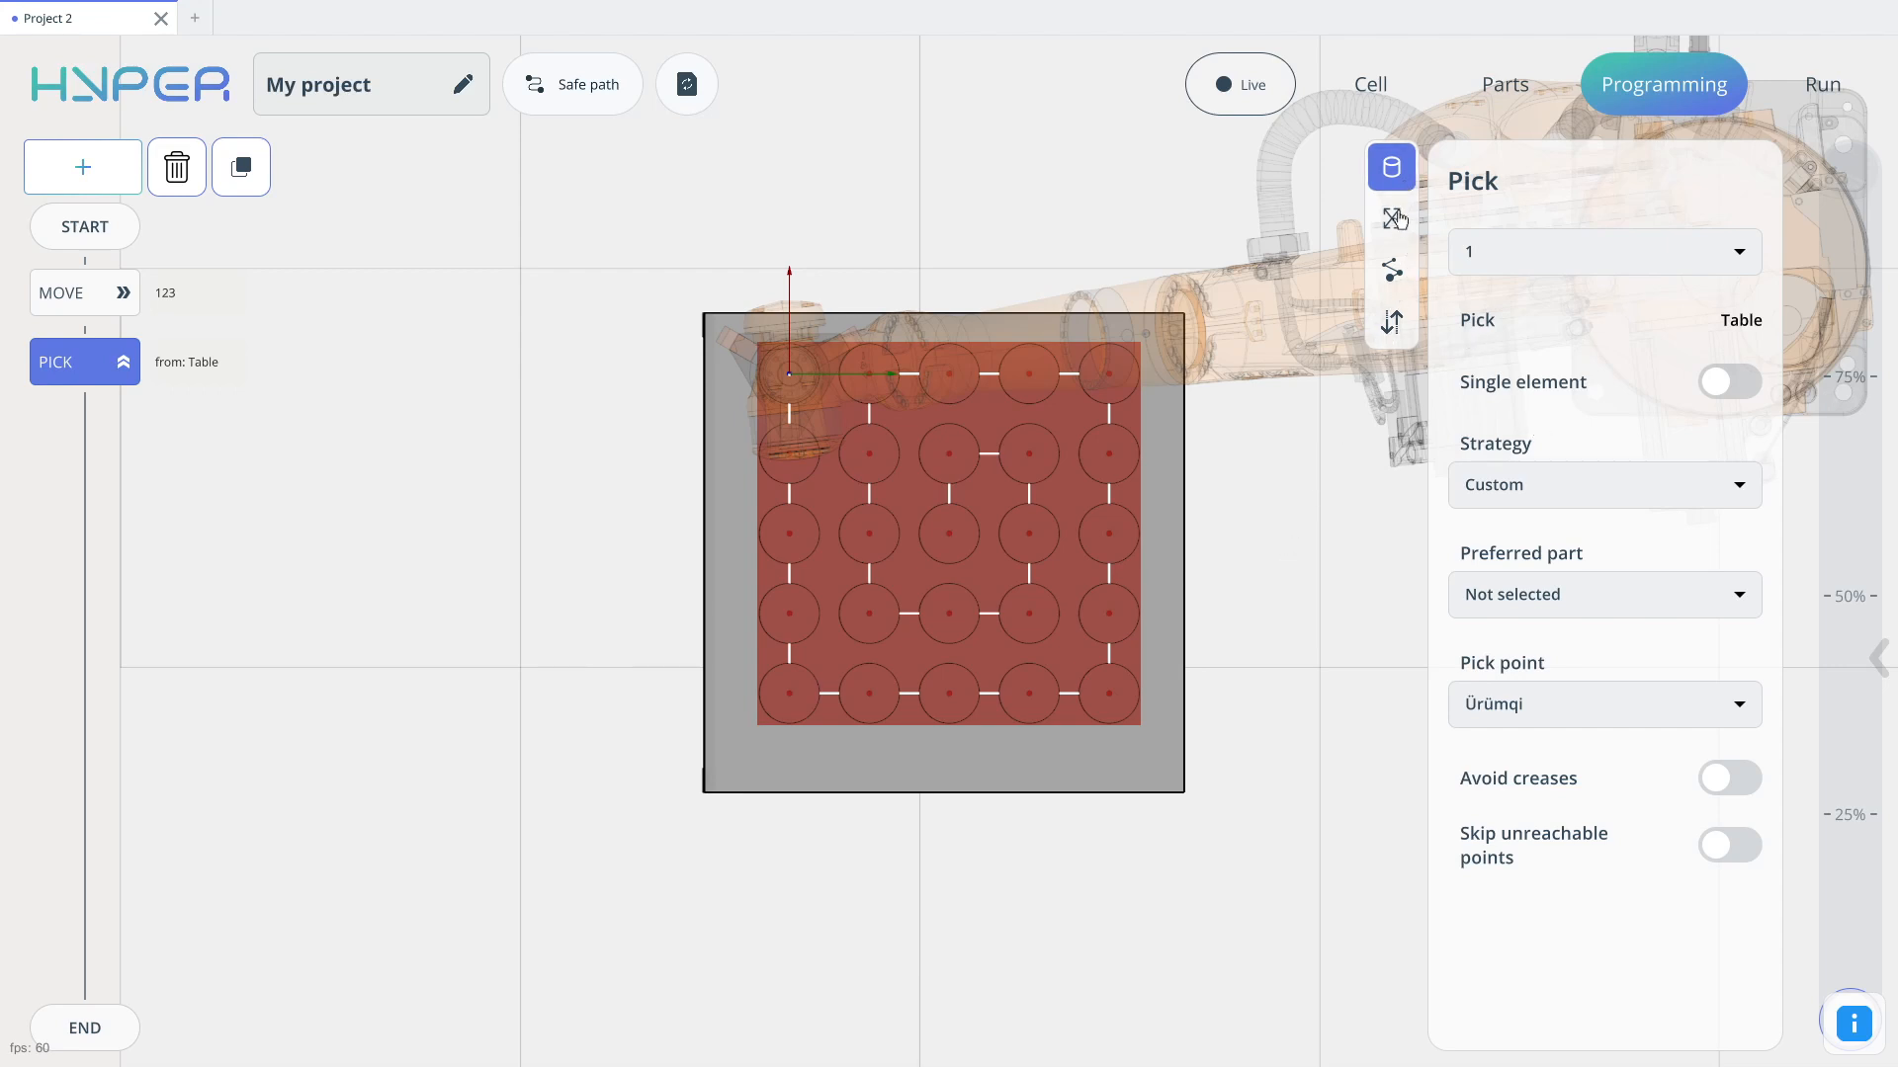
Step: Examine the PICK command's position, collision and reference point settings, and compare the Simple and Sub program safe move modes
{"action": "left_click", "coordinate": [1392, 219]}
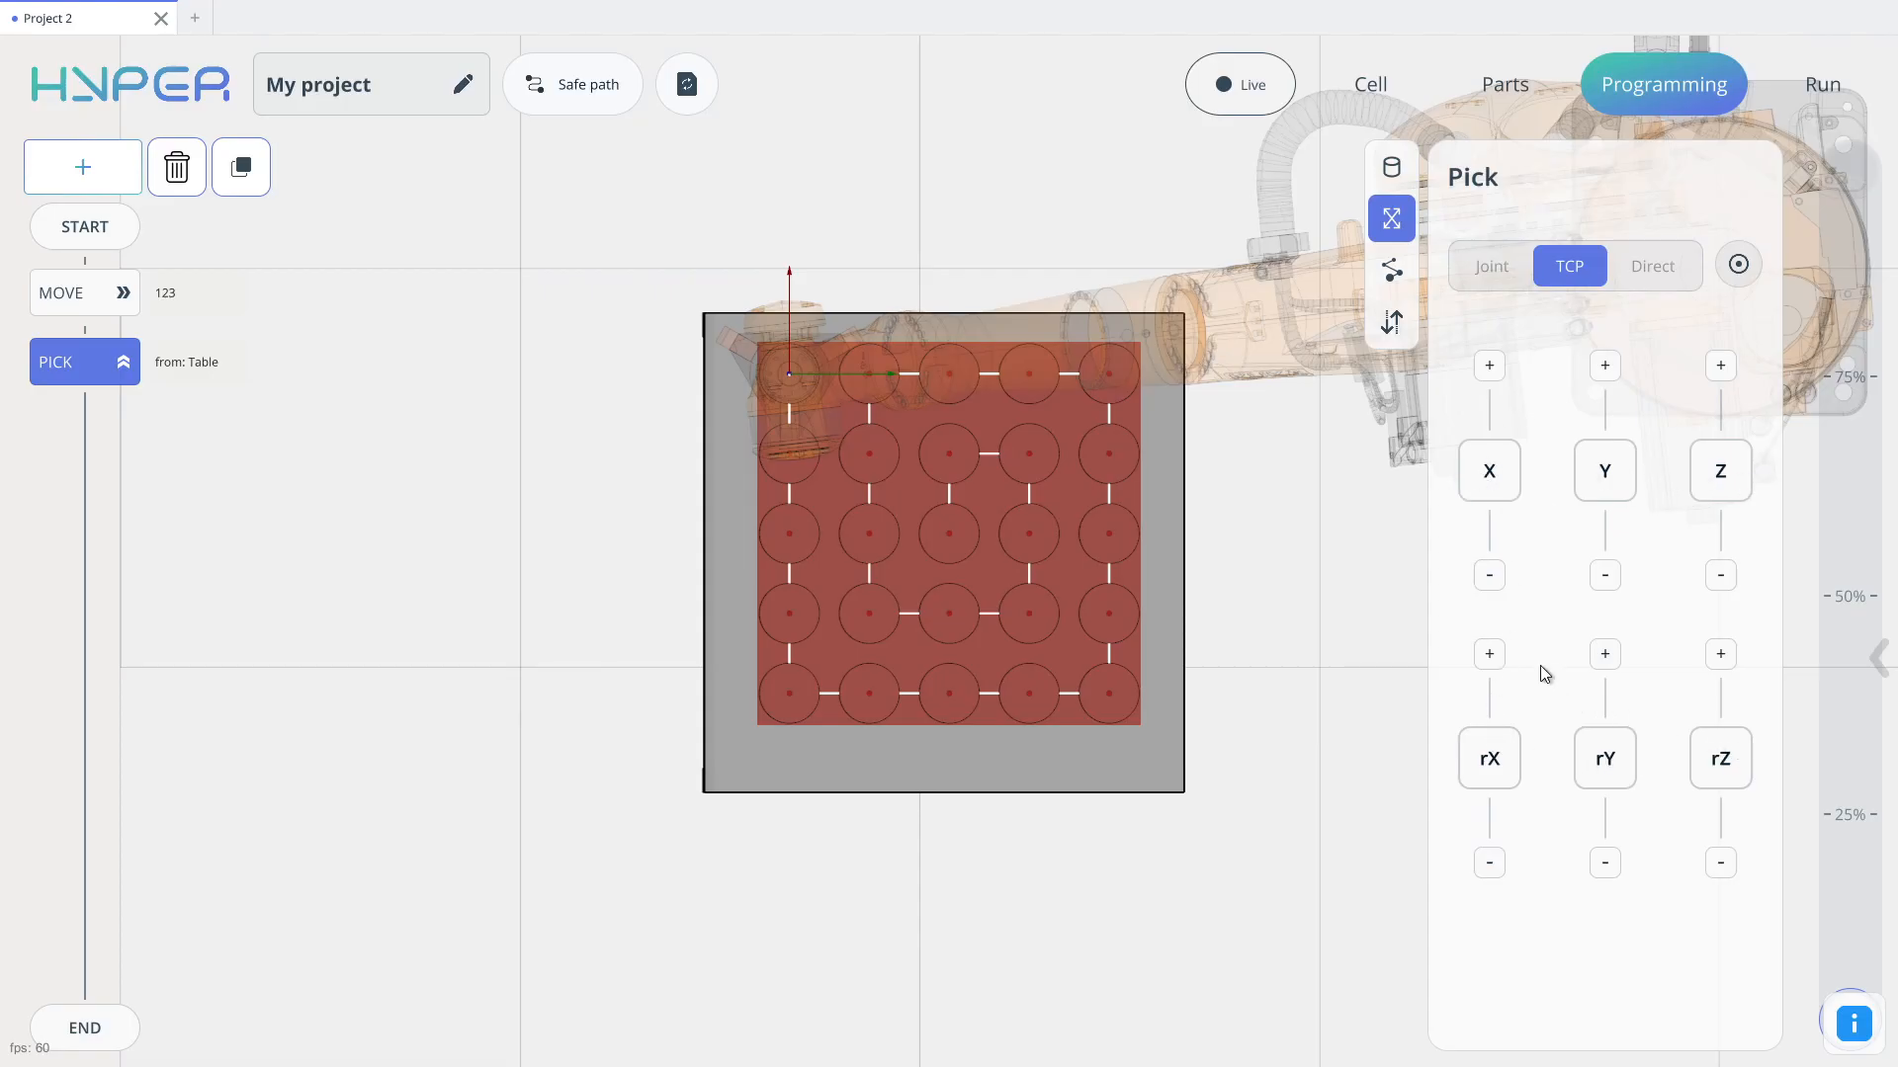
{"action": "left_click", "coordinate": [1399, 274]}
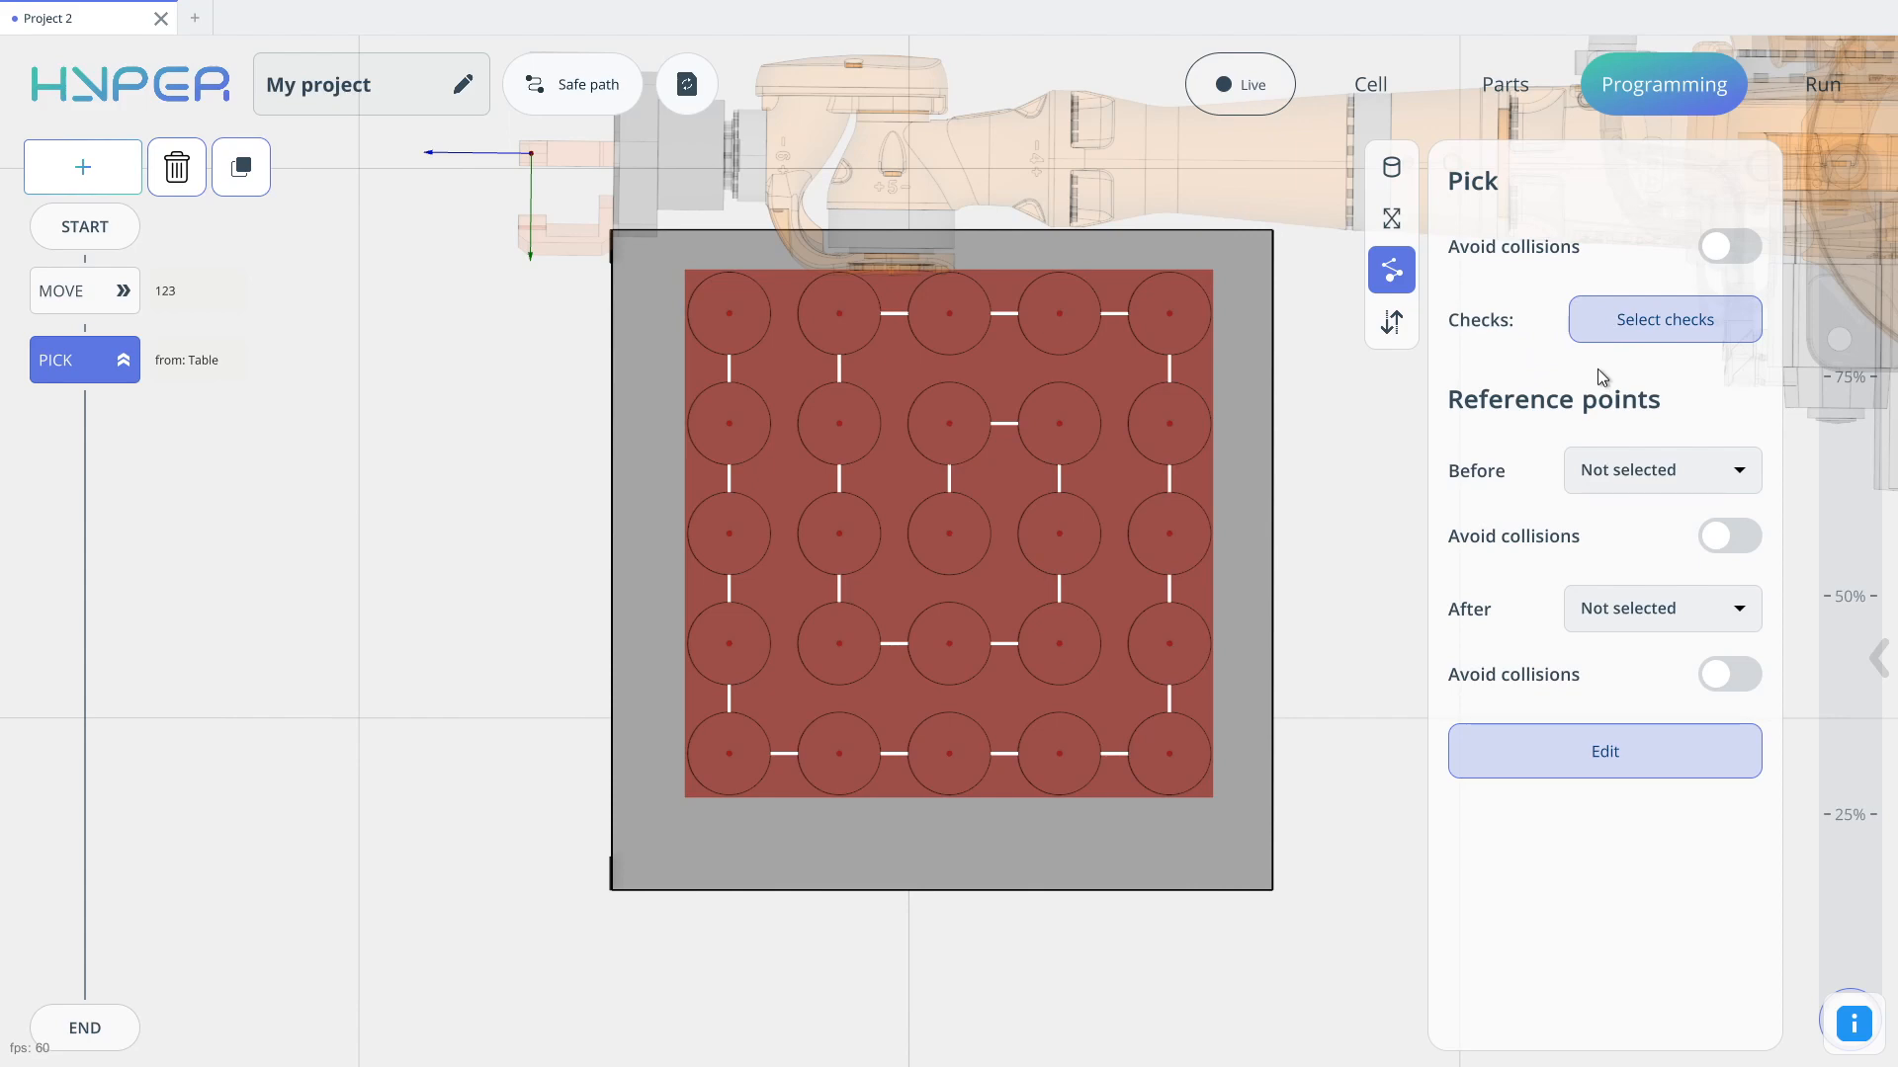
{"action": "left_click", "coordinate": [1393, 324]}
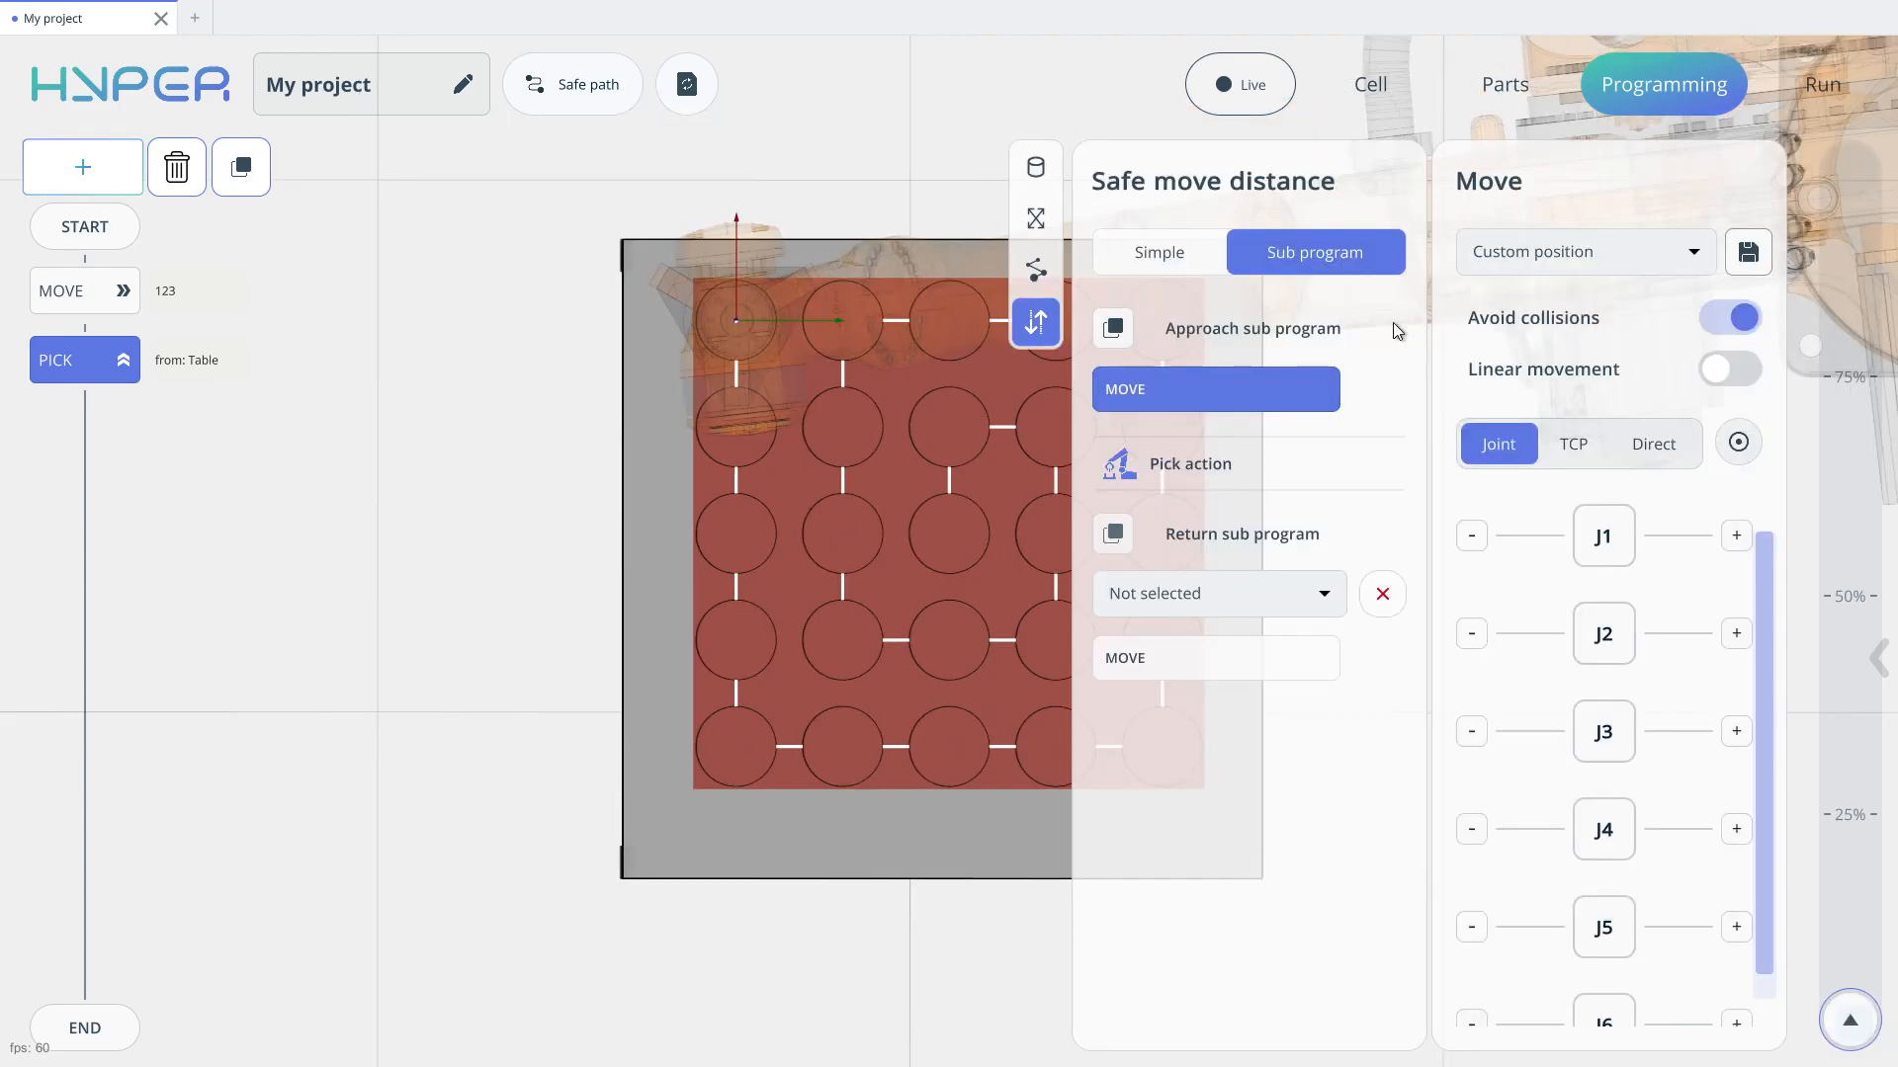
{"action": "left_click", "coordinate": [1183, 253]}
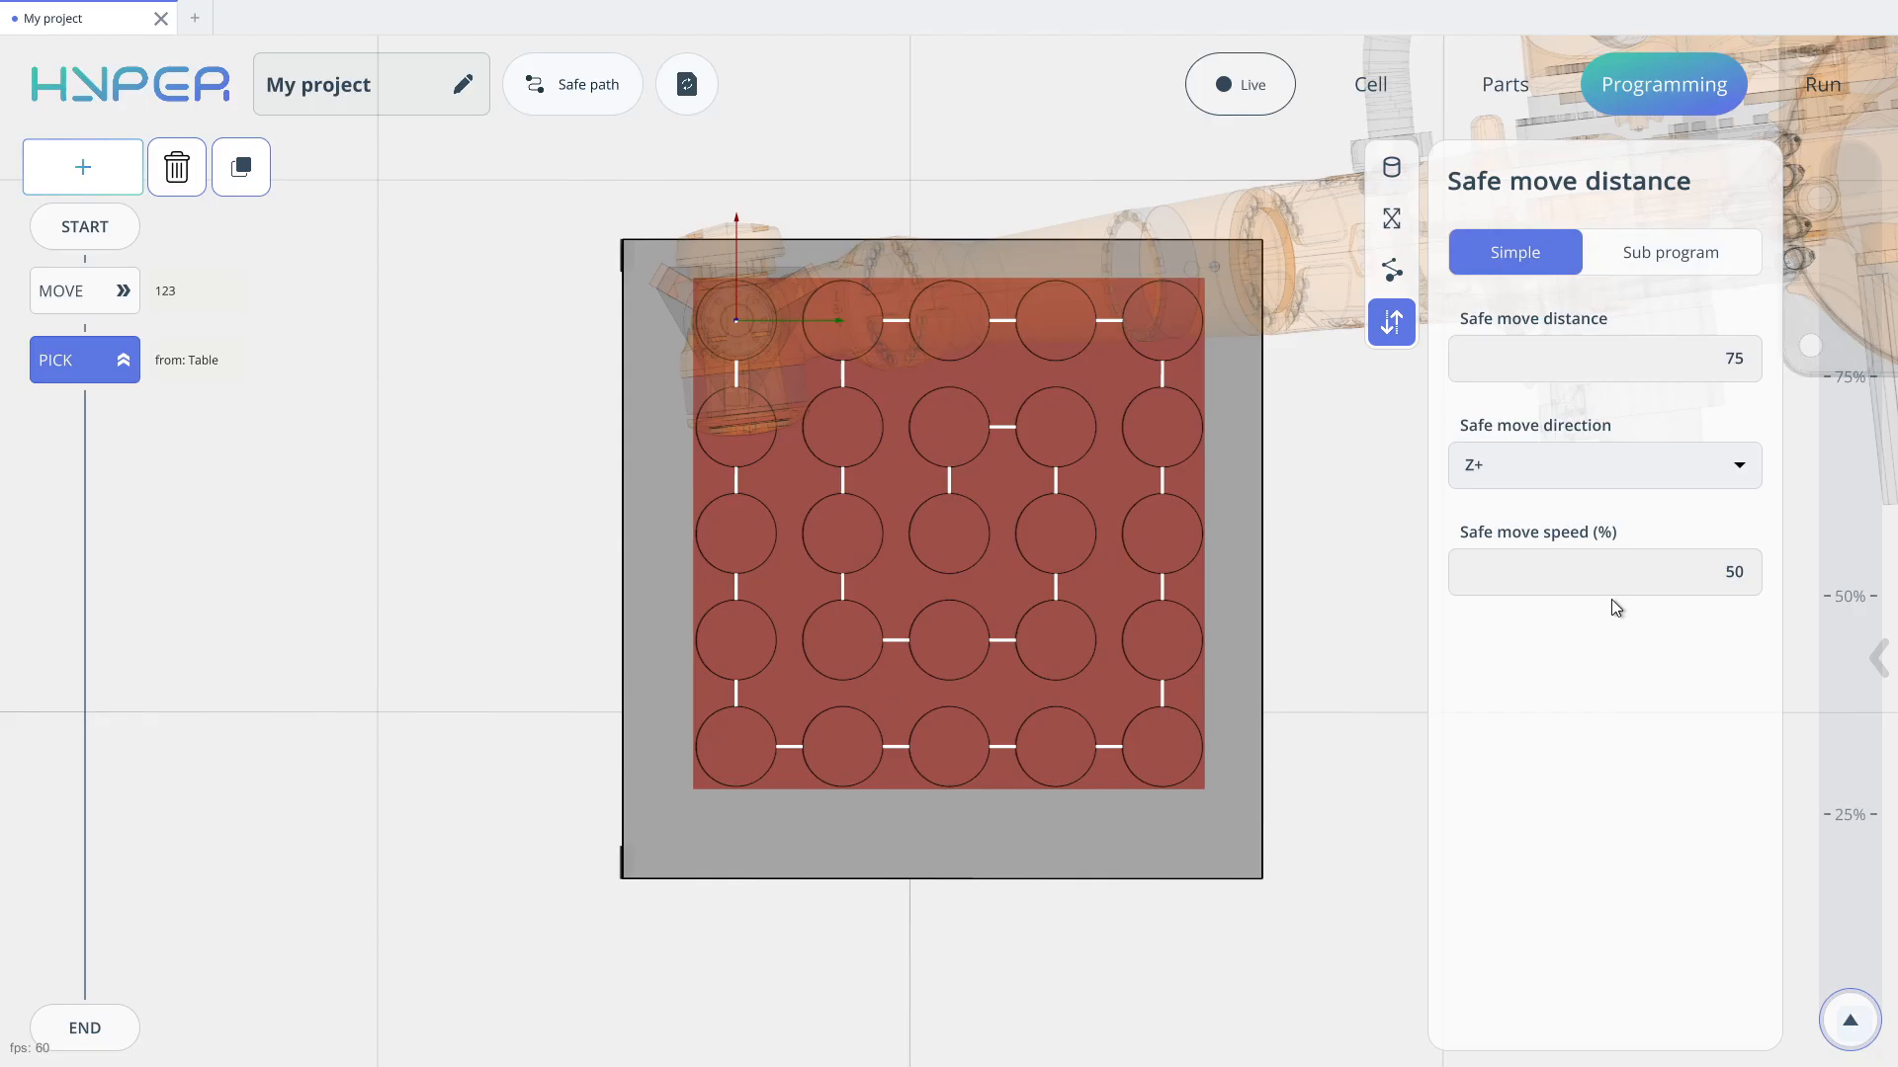
{"action": "left_click", "coordinate": [1681, 259]}
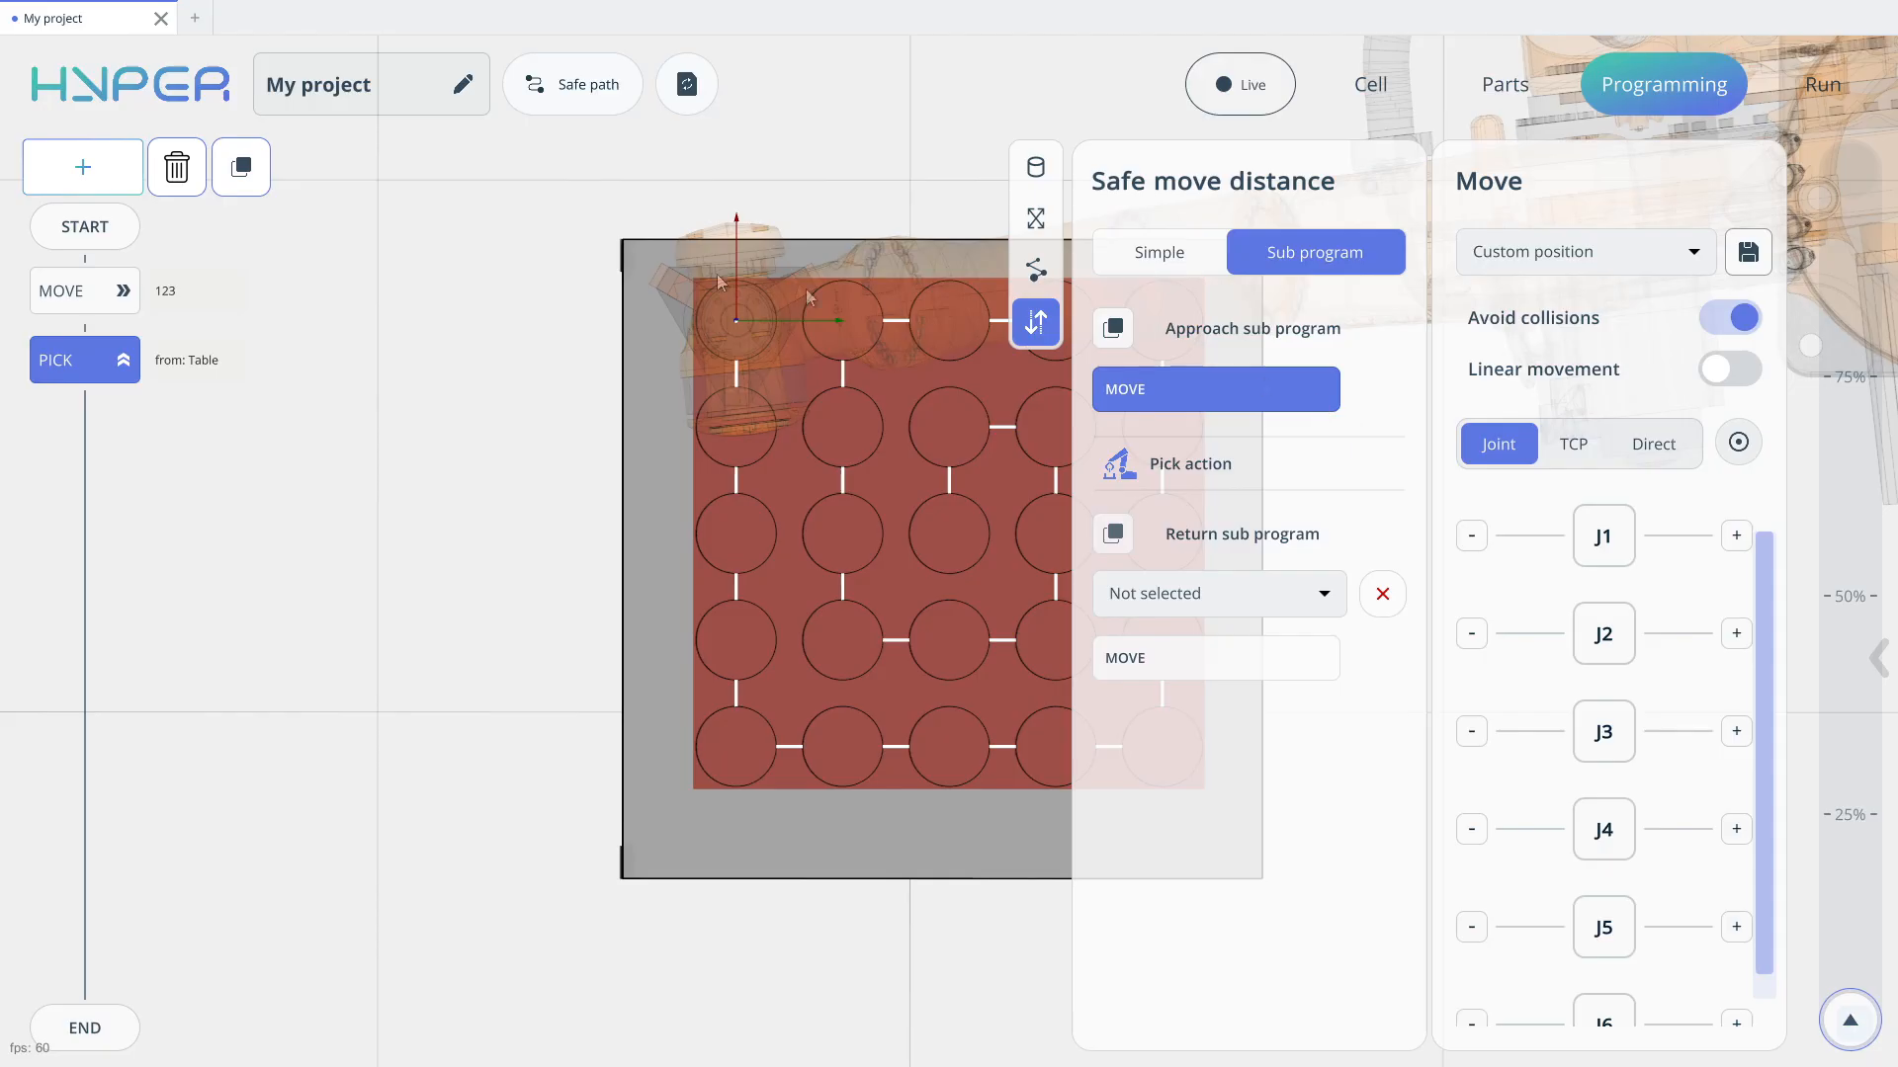
Step: Add a PLACE command to the program after the PICK command
{"action": "left_click", "coordinate": [74, 166]}
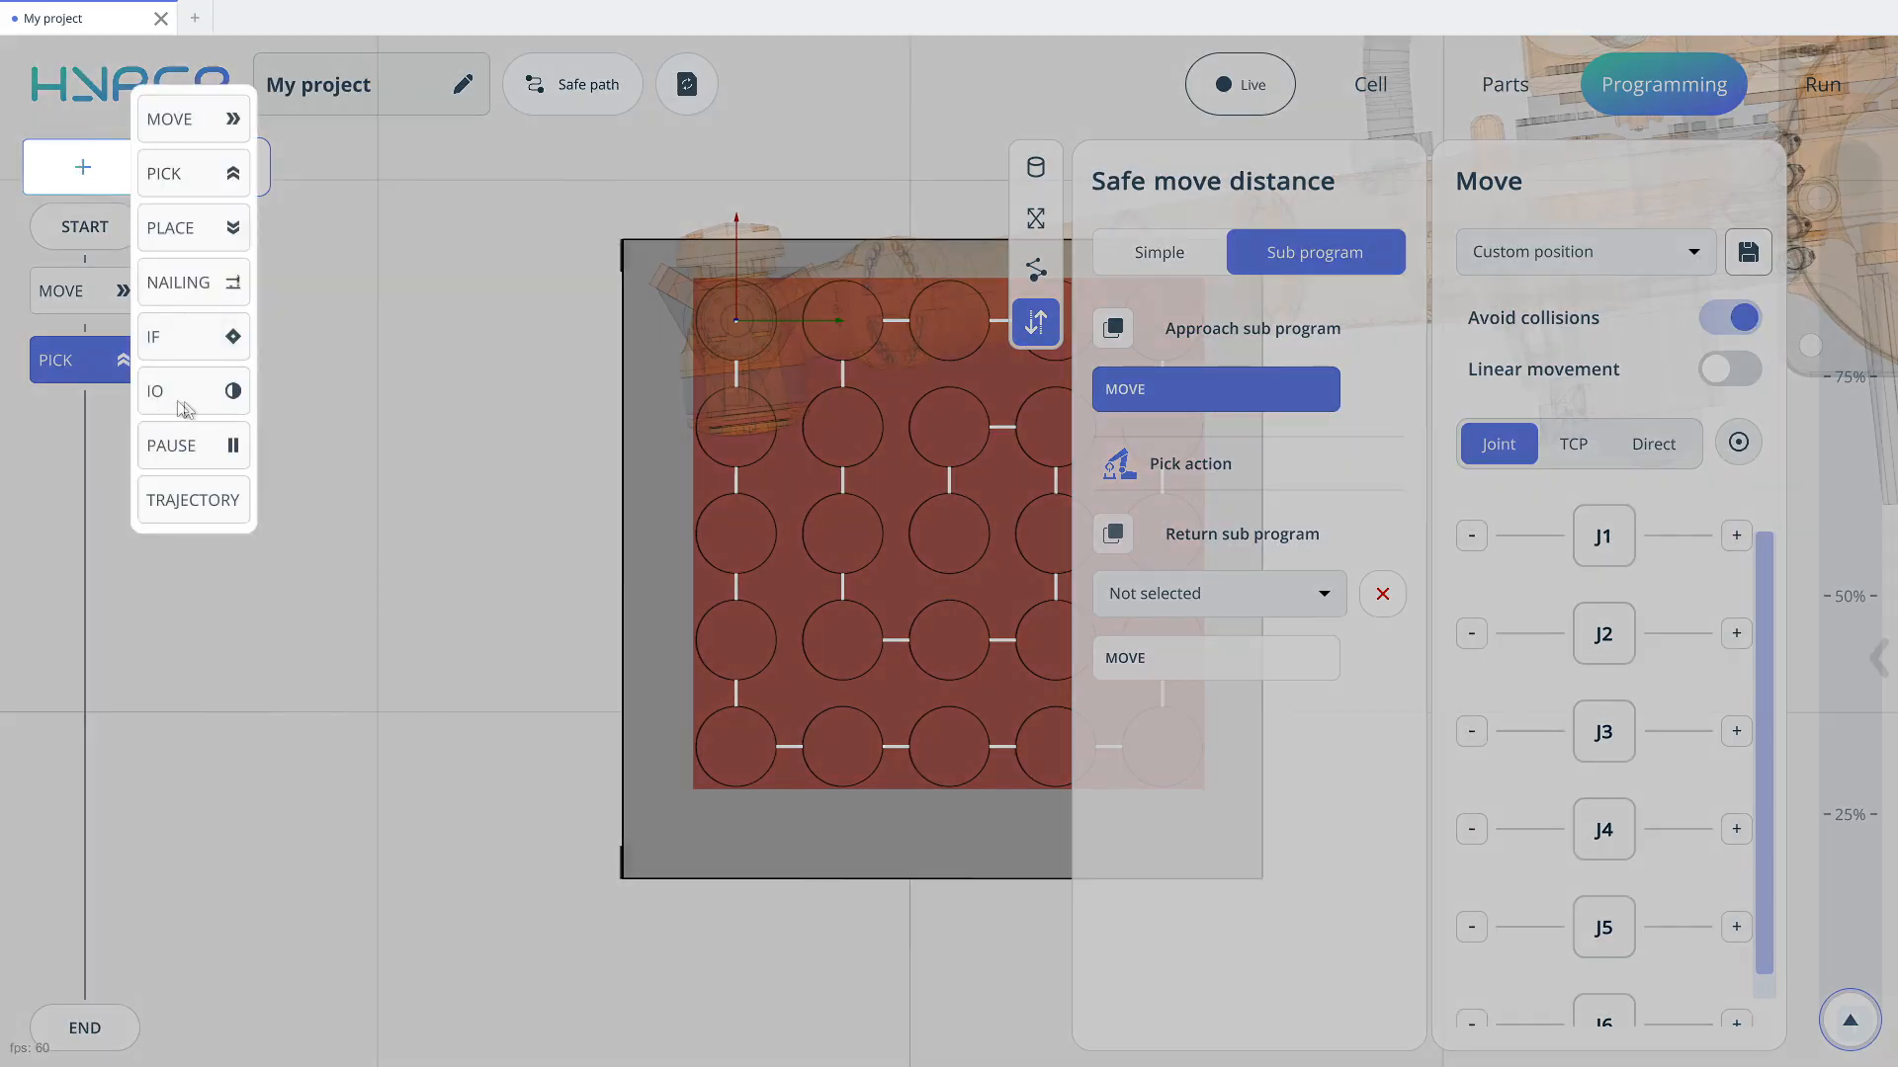
{"action": "left_click", "coordinate": [1394, 330]}
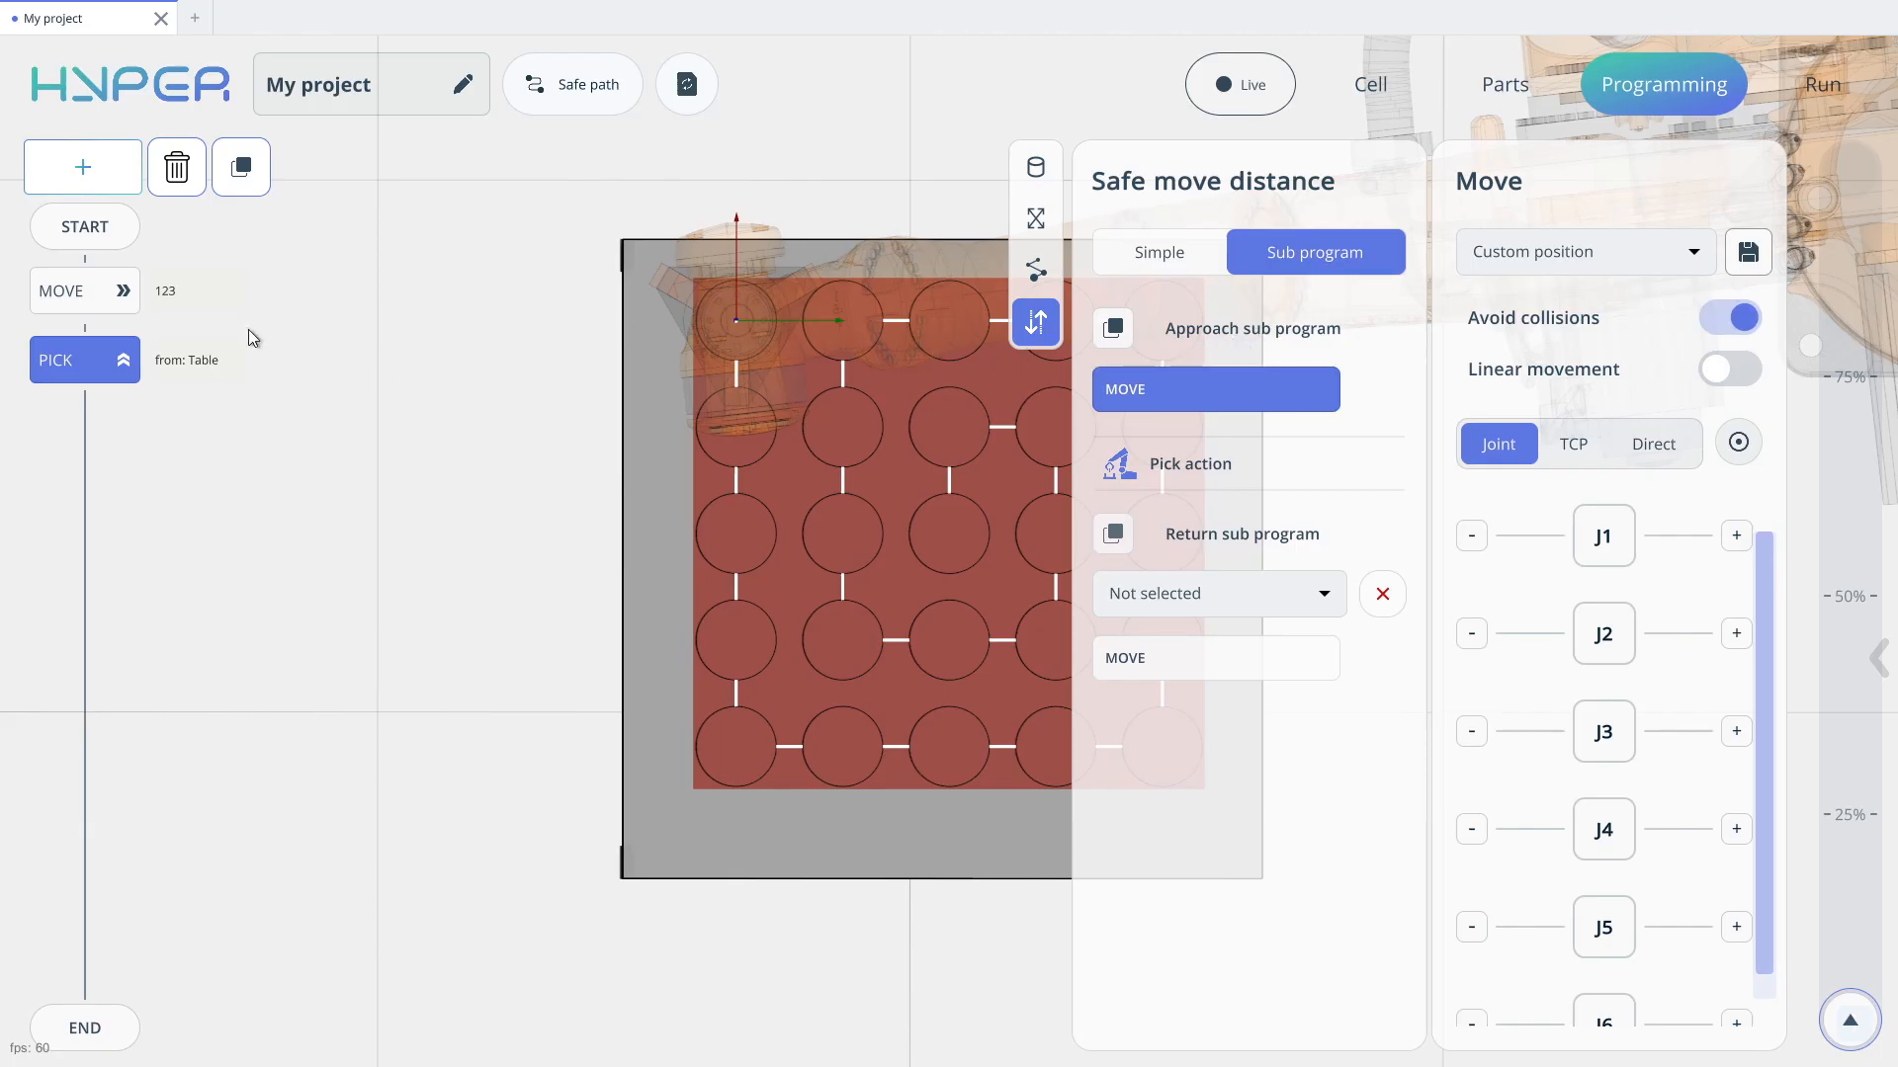
{"action": "left_click", "coordinate": [79, 146]}
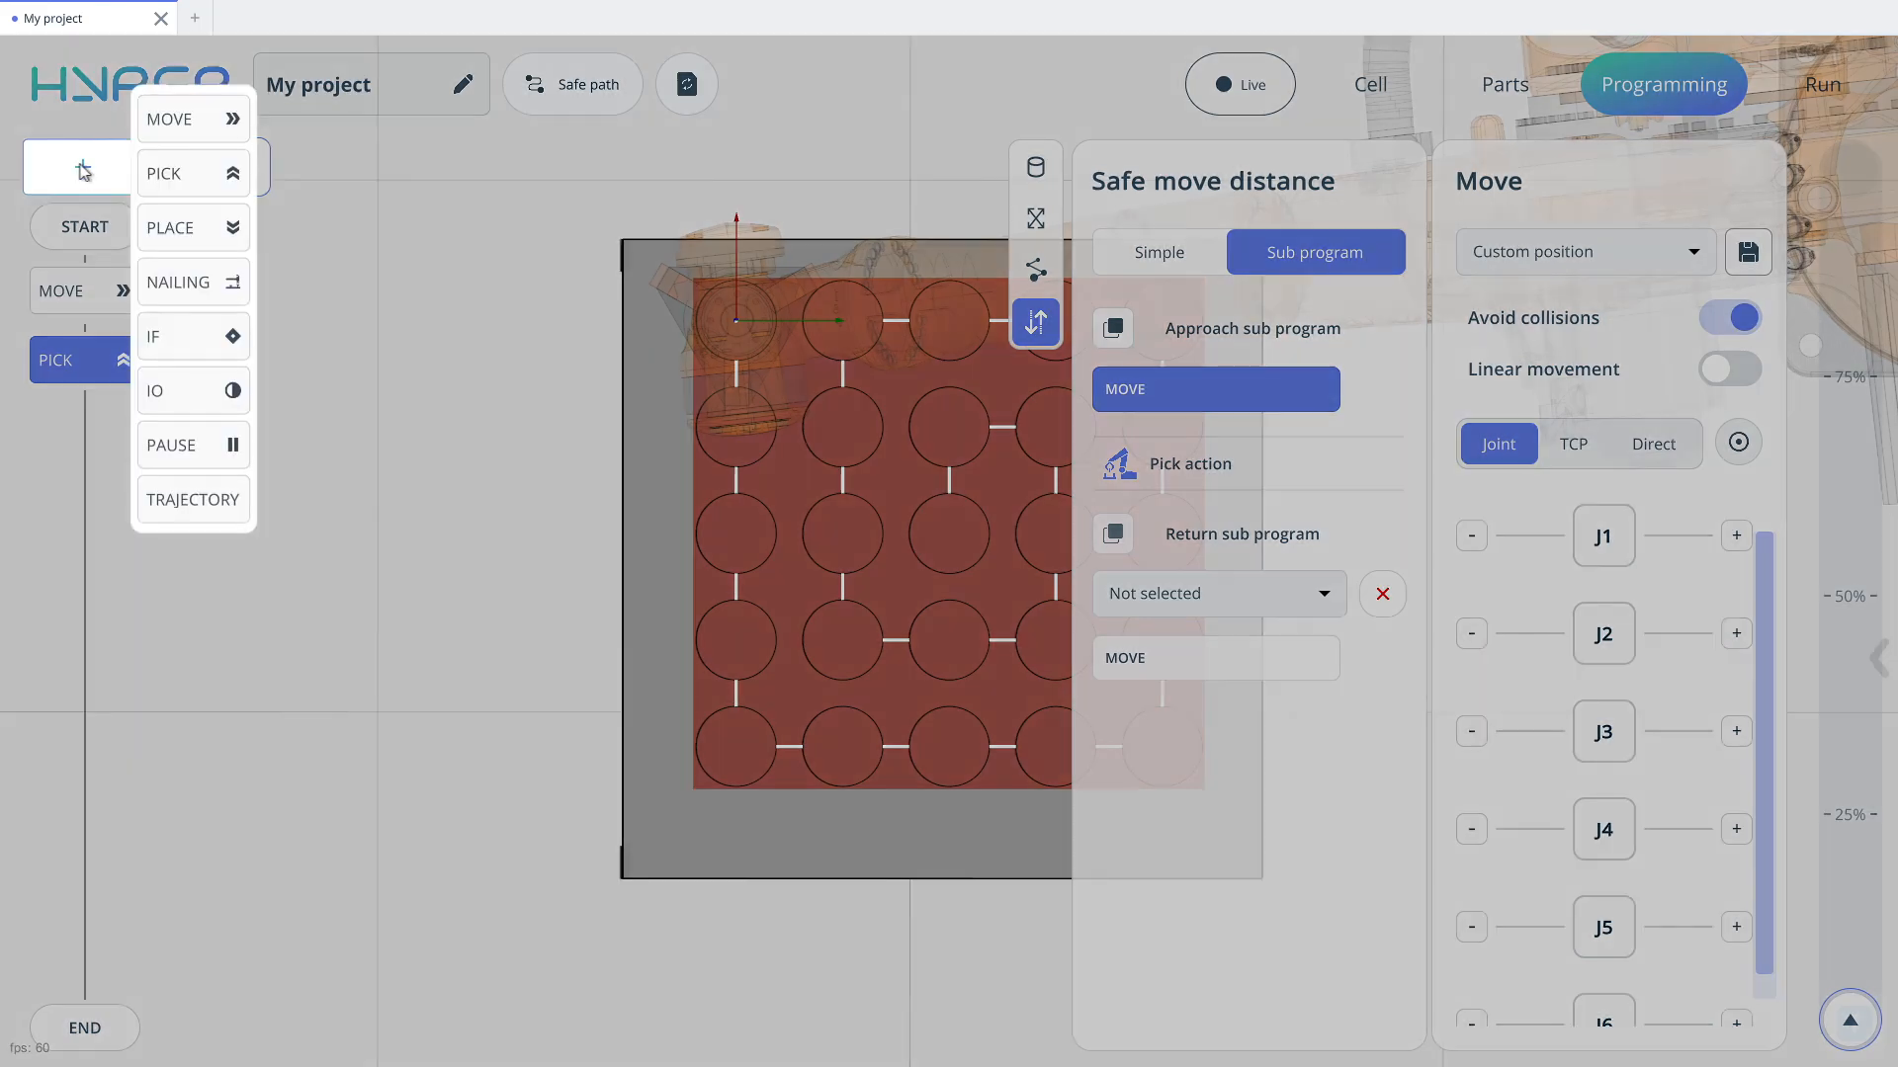
{"action": "left_click", "coordinate": [198, 236]}
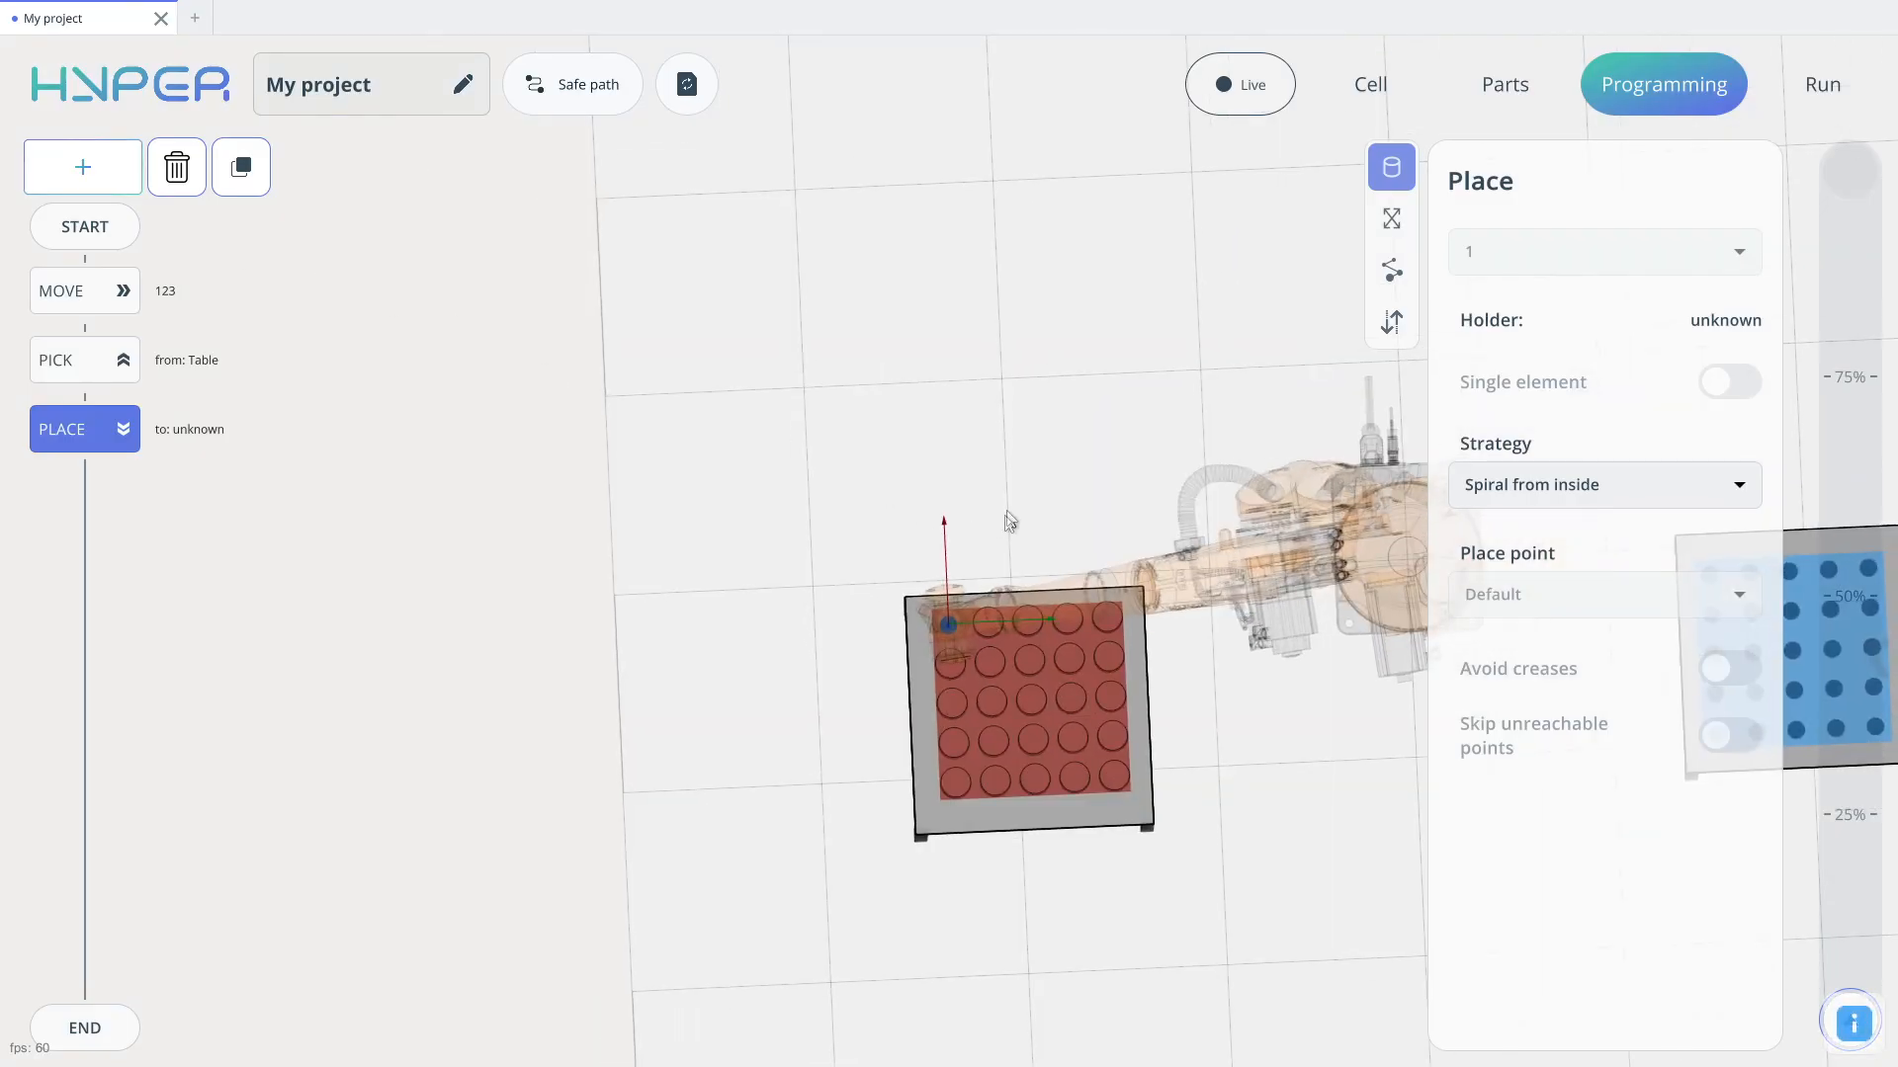
Step: Assign the empty table as the PLACE command's holder
{"action": "left_click_drag", "start_coordinate": [1008, 521], "coordinate": [923, 262]}
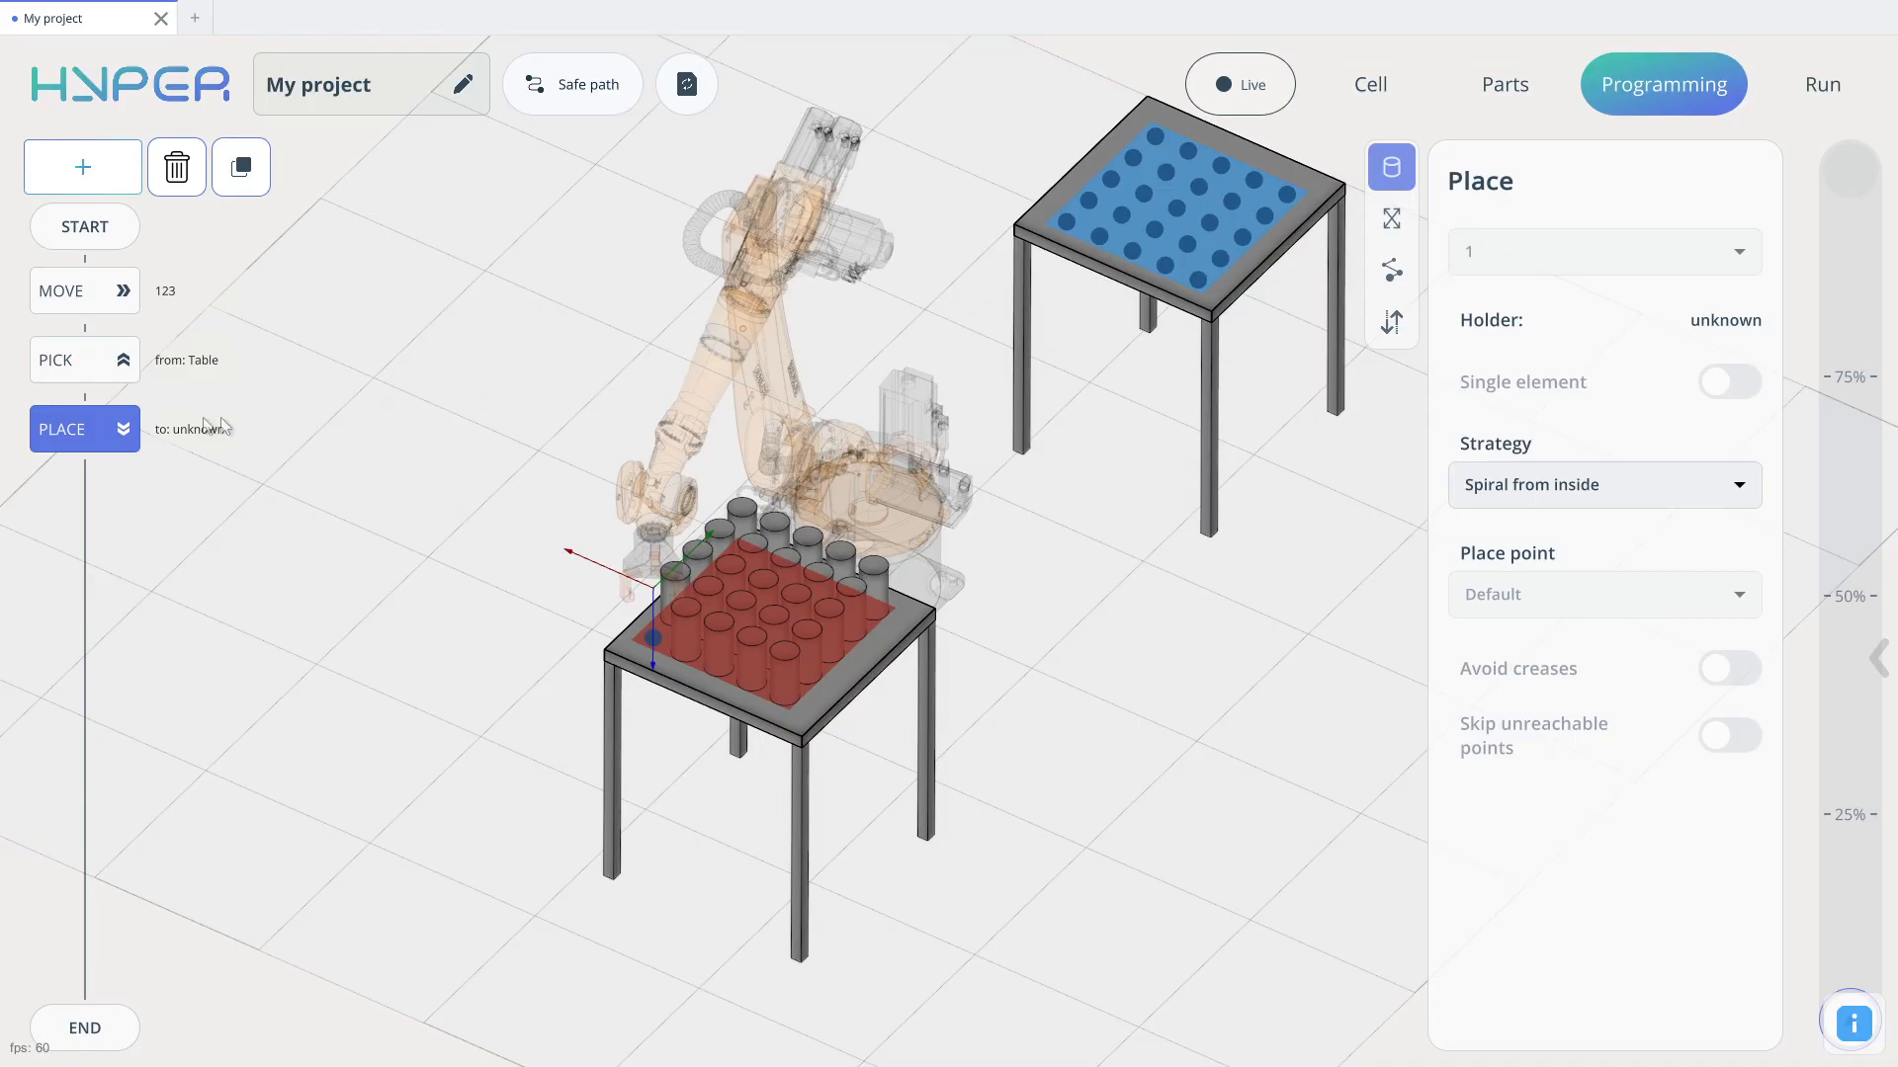
{"action": "scroll", "coordinate": [1042, 419], "scroll_direction": "down", "scroll_amount": 3}
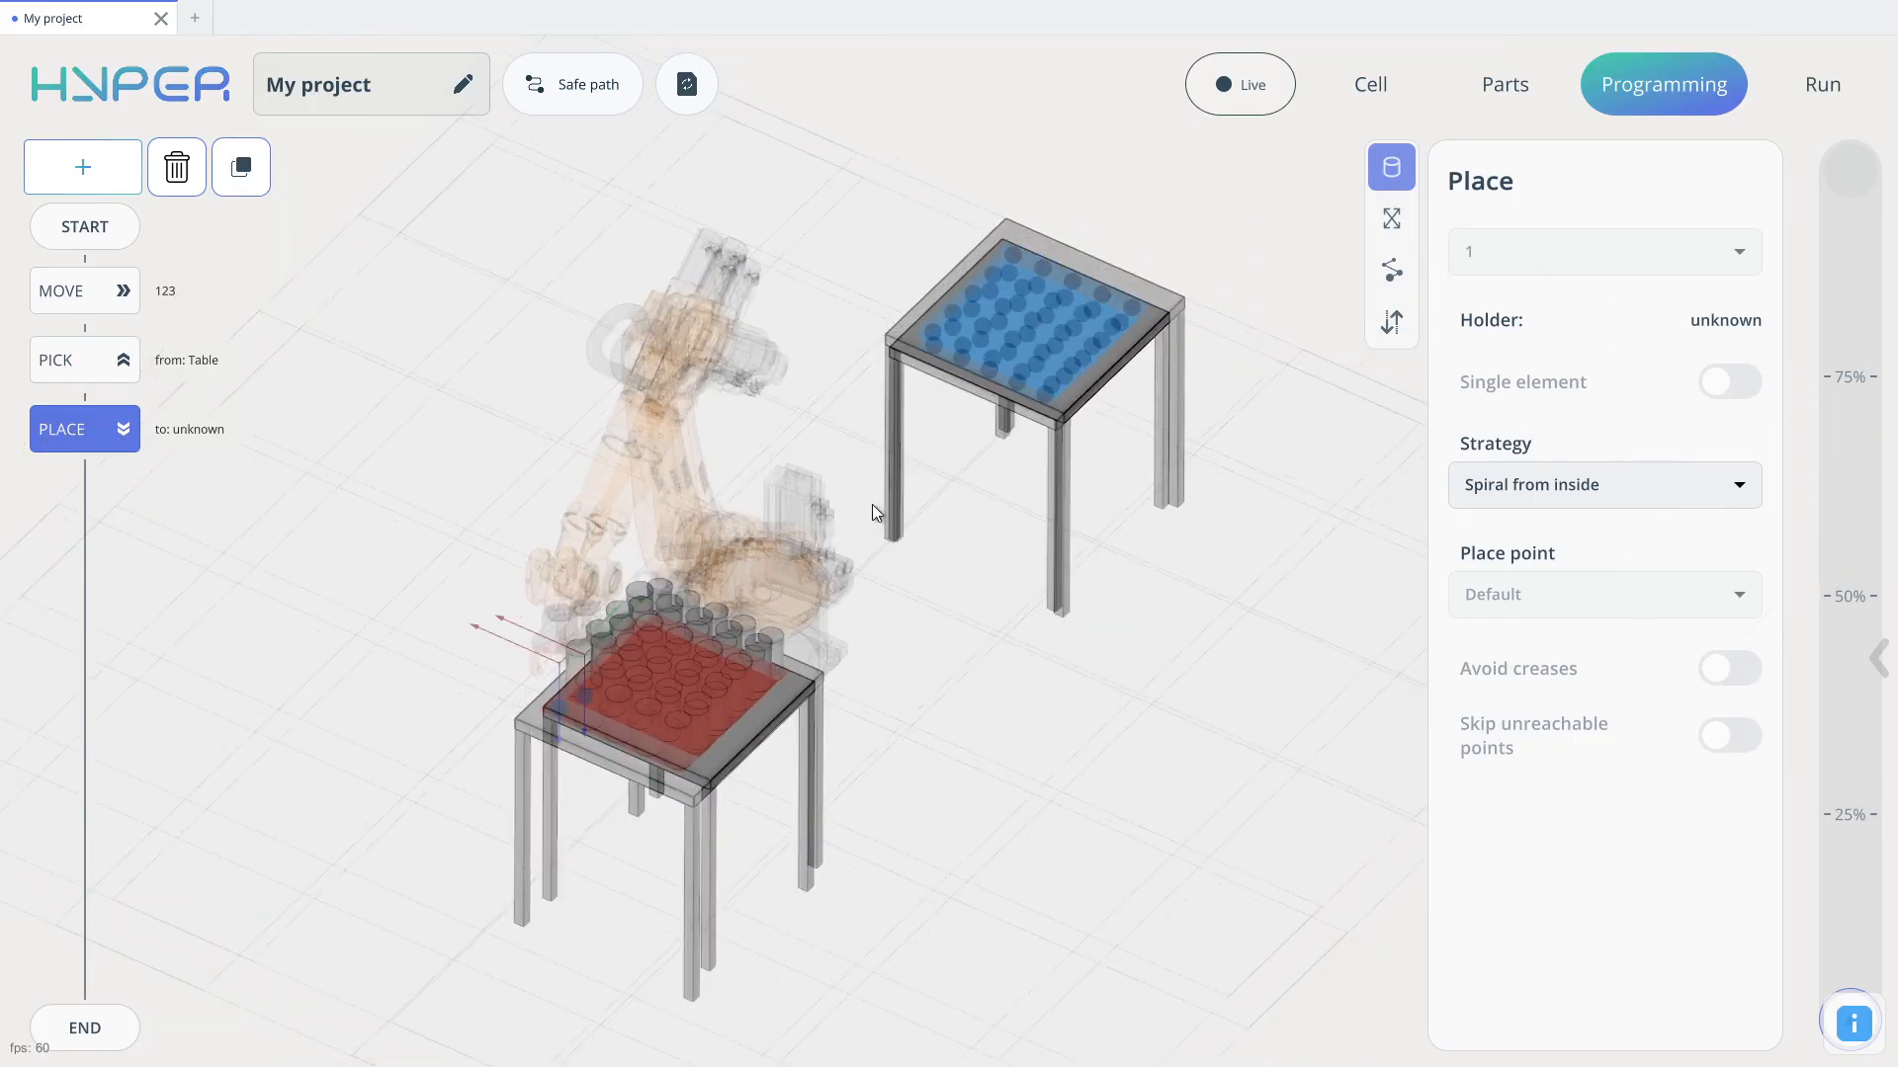
{"action": "left_click", "coordinate": [1045, 362]}
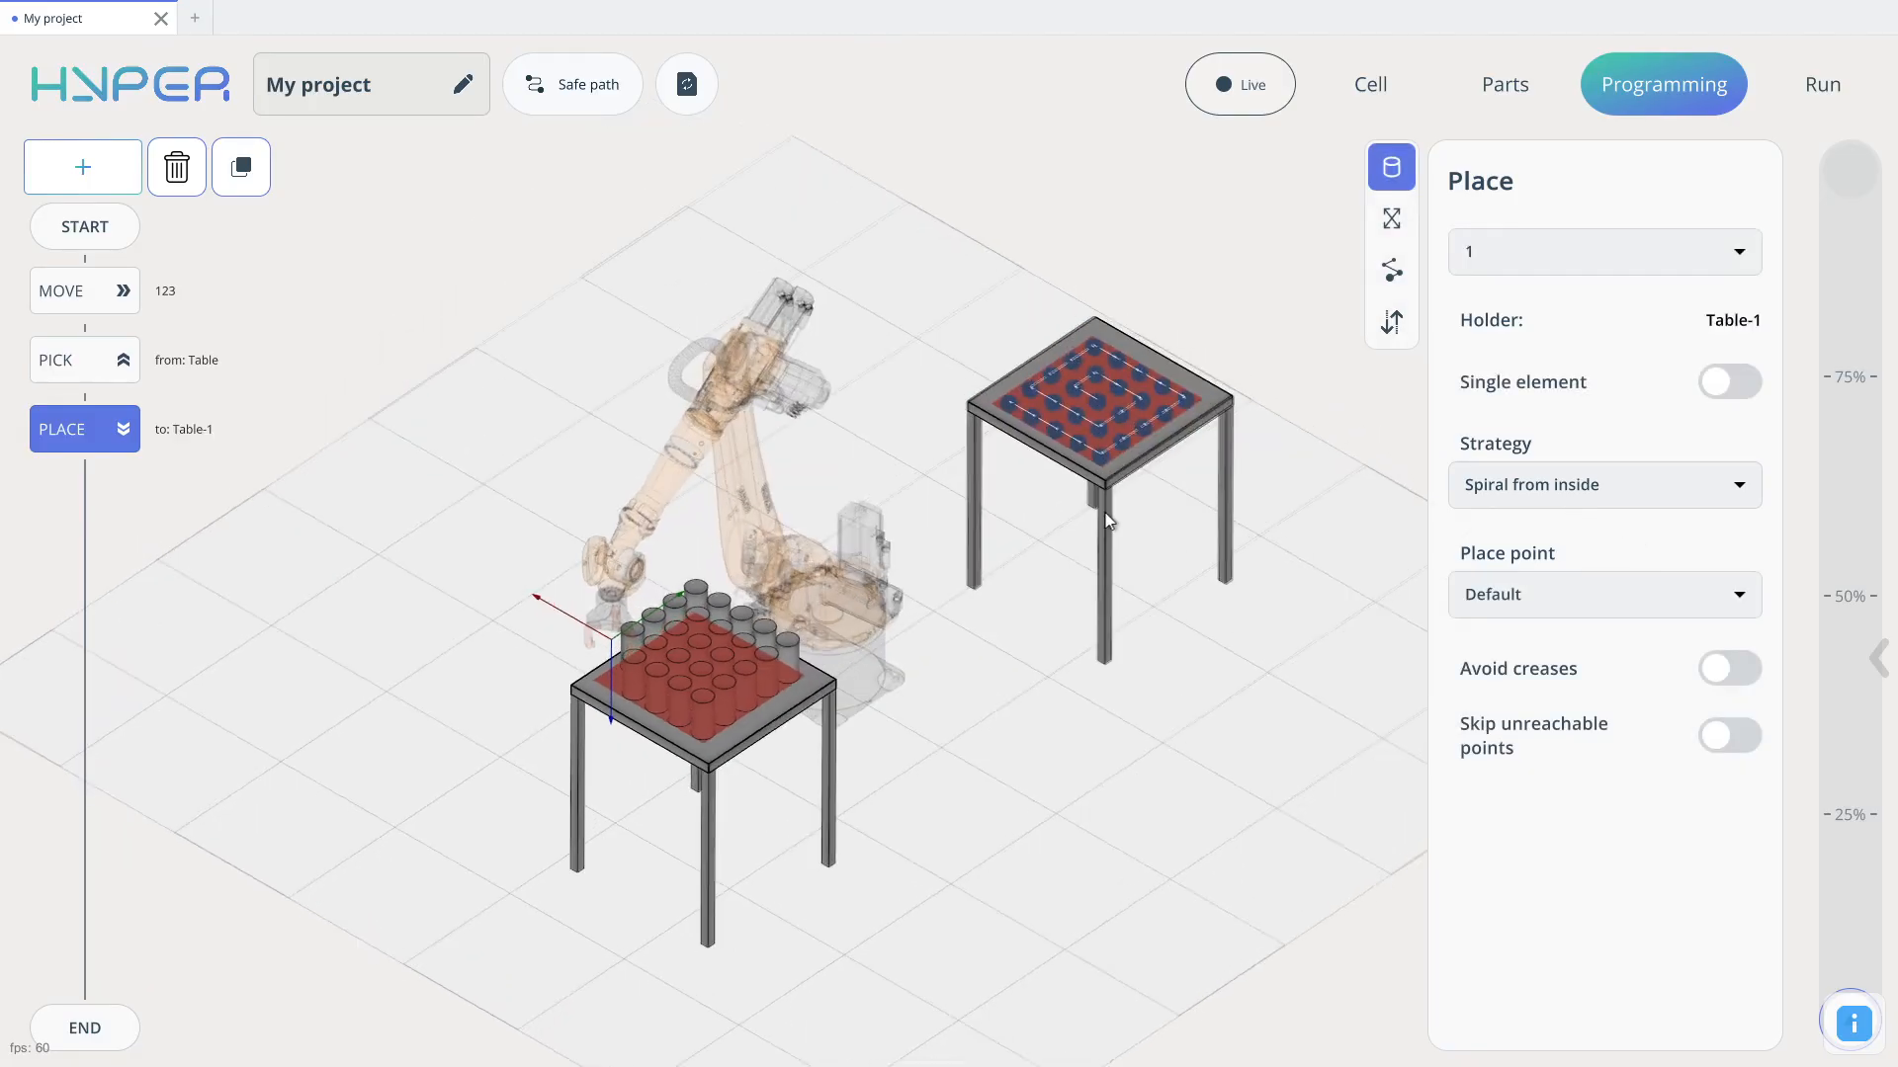
Step: Examine the placement order on the second table and the strategies available for the PLACE command
{"action": "left_click_drag", "start_coordinate": [1050, 497], "coordinate": [796, 471]}
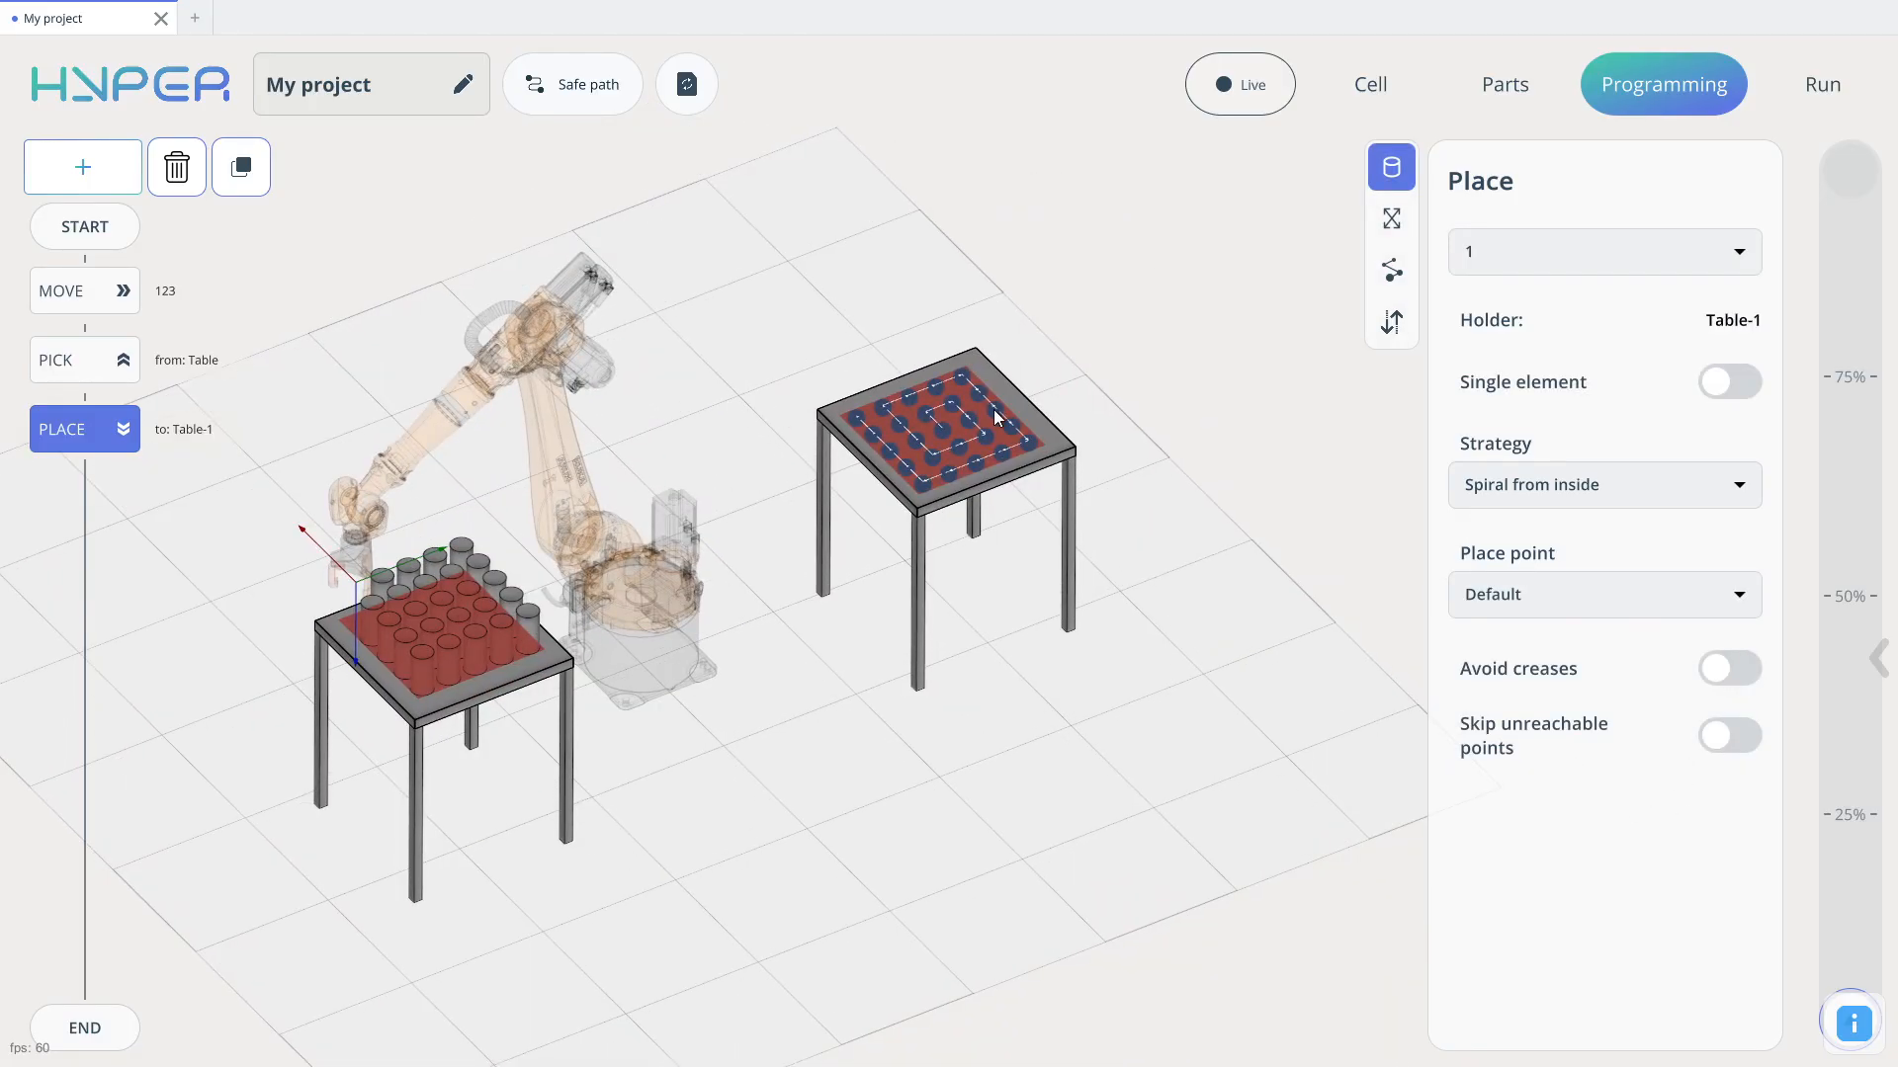
{"action": "right_click_drag", "start_coordinate": [1136, 421], "coordinate": [1269, 424]}
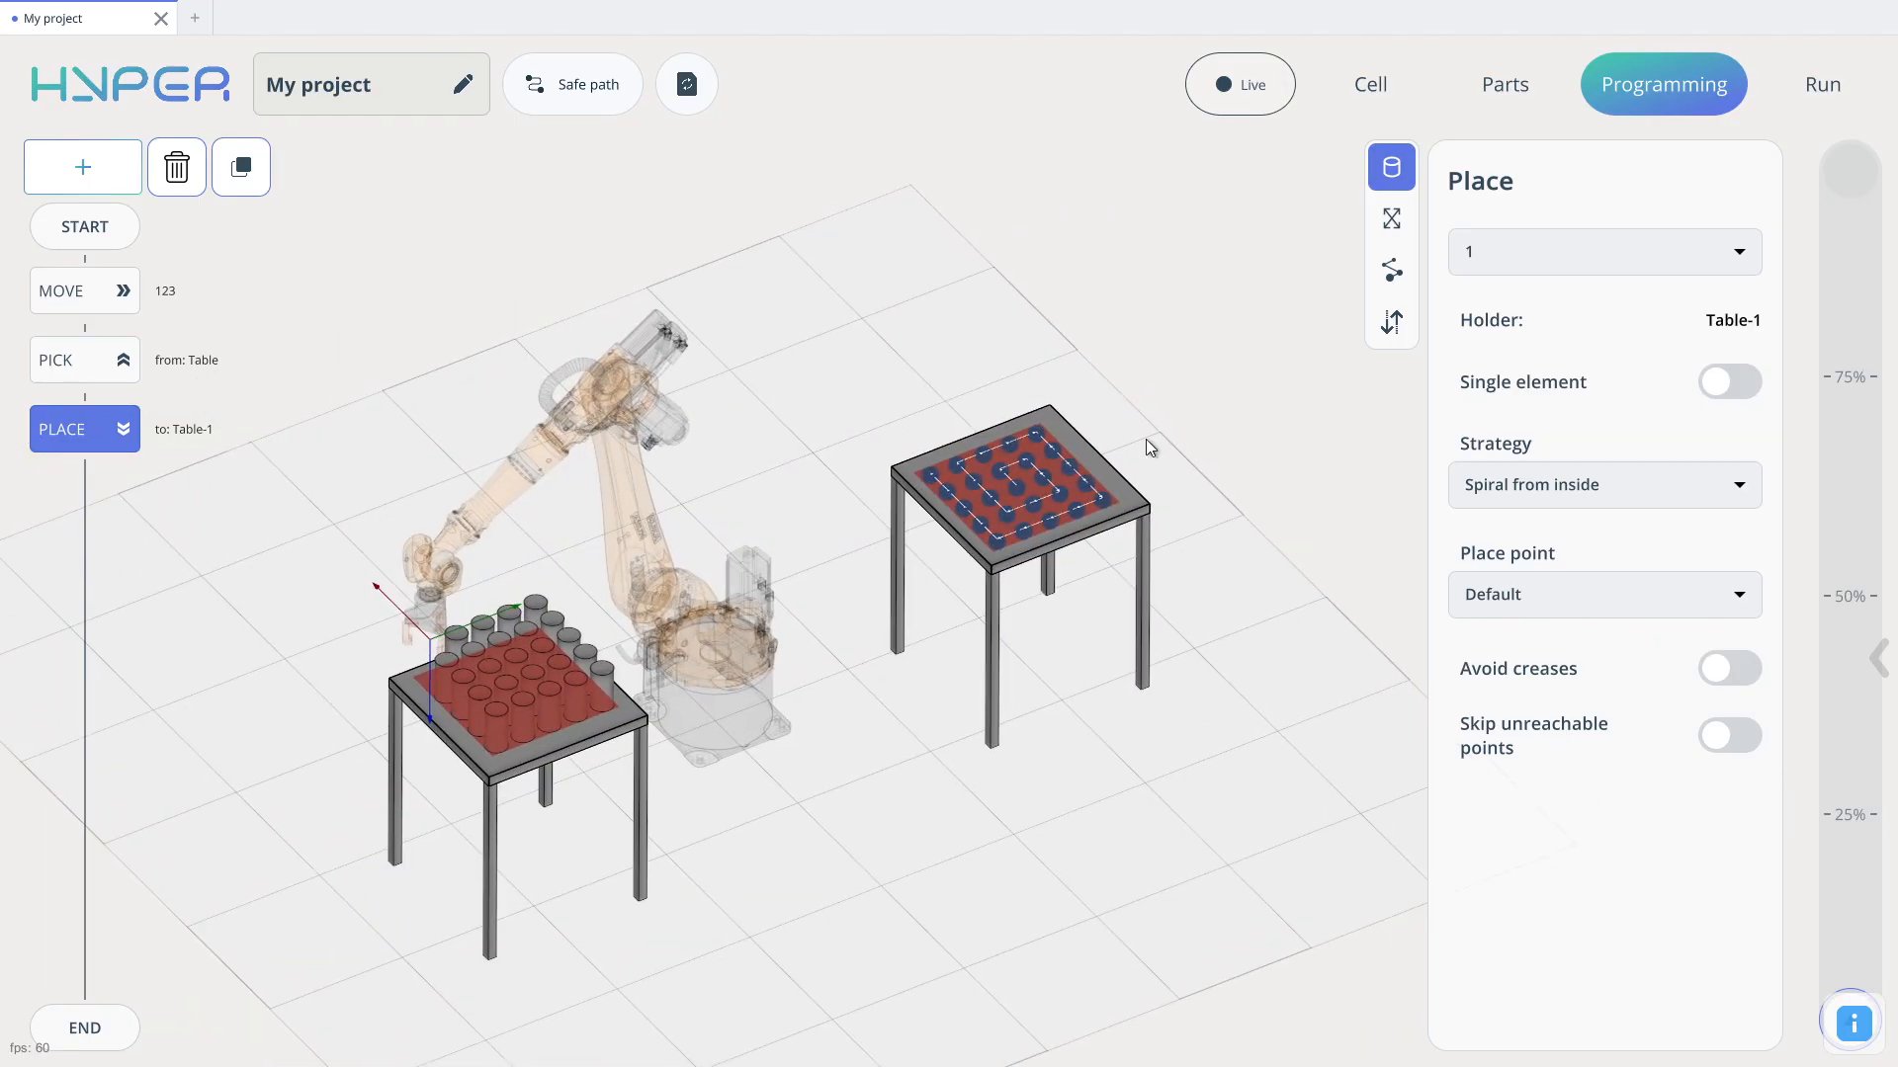
{"action": "scroll", "coordinate": [1116, 439], "scroll_direction": "up", "scroll_amount": 3}
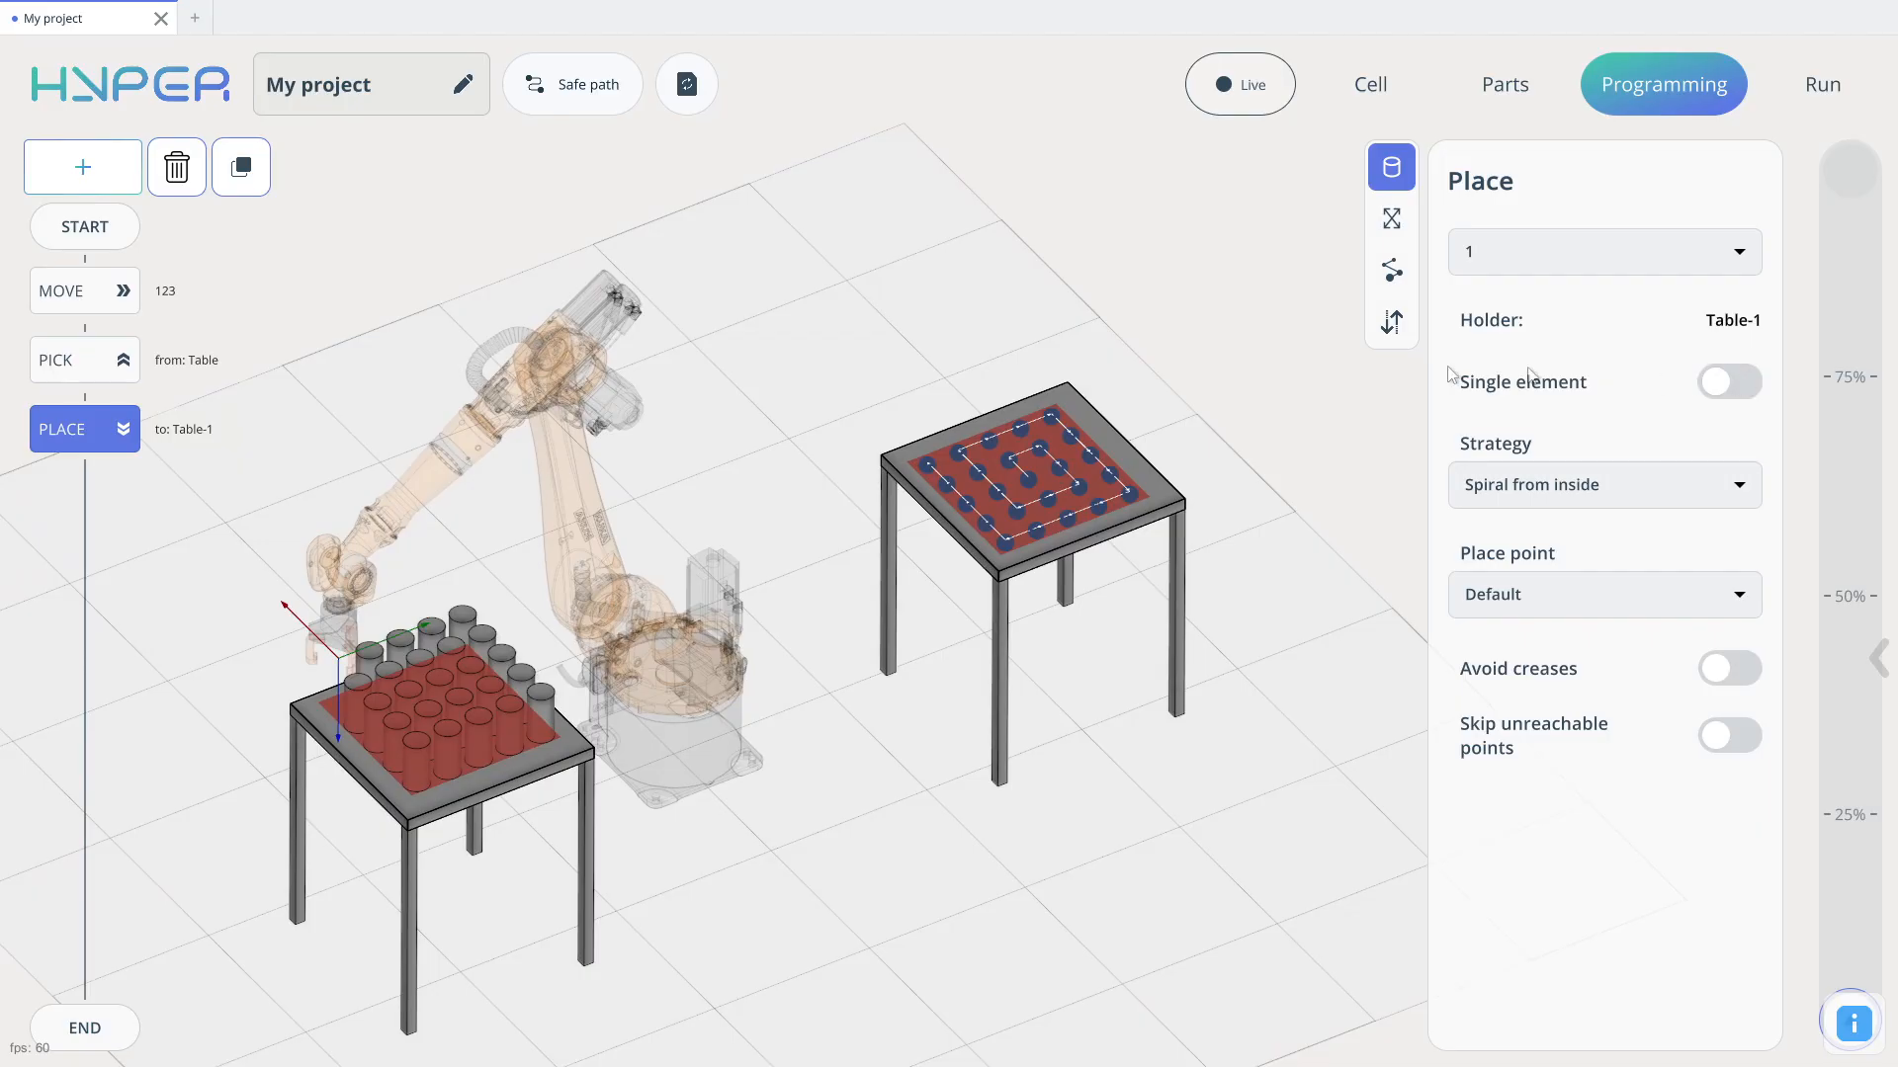
{"action": "right_click_drag", "start_coordinate": [1125, 396], "coordinate": [1009, 372]}
{"action": "left_click_drag", "start_coordinate": [888, 354], "coordinate": [888, 375]}
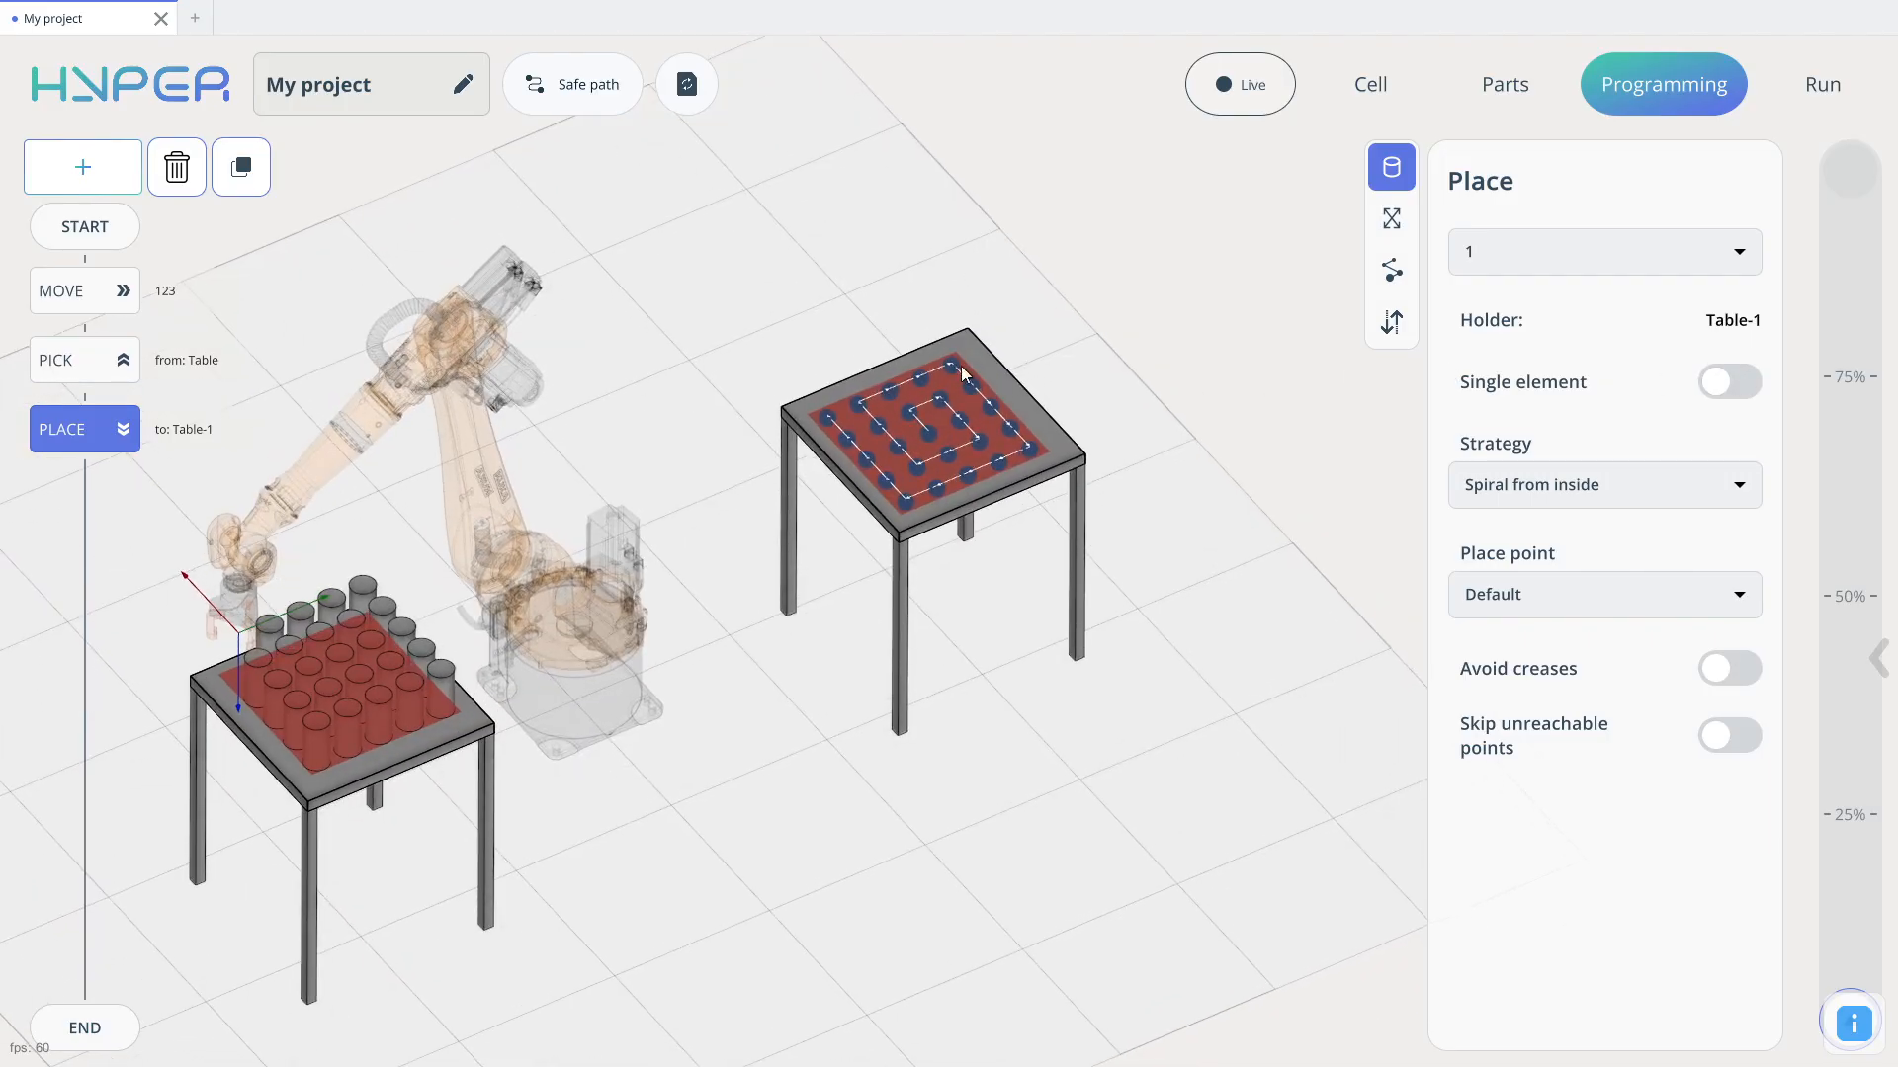
{"action": "left_click", "coordinate": [1528, 486]}
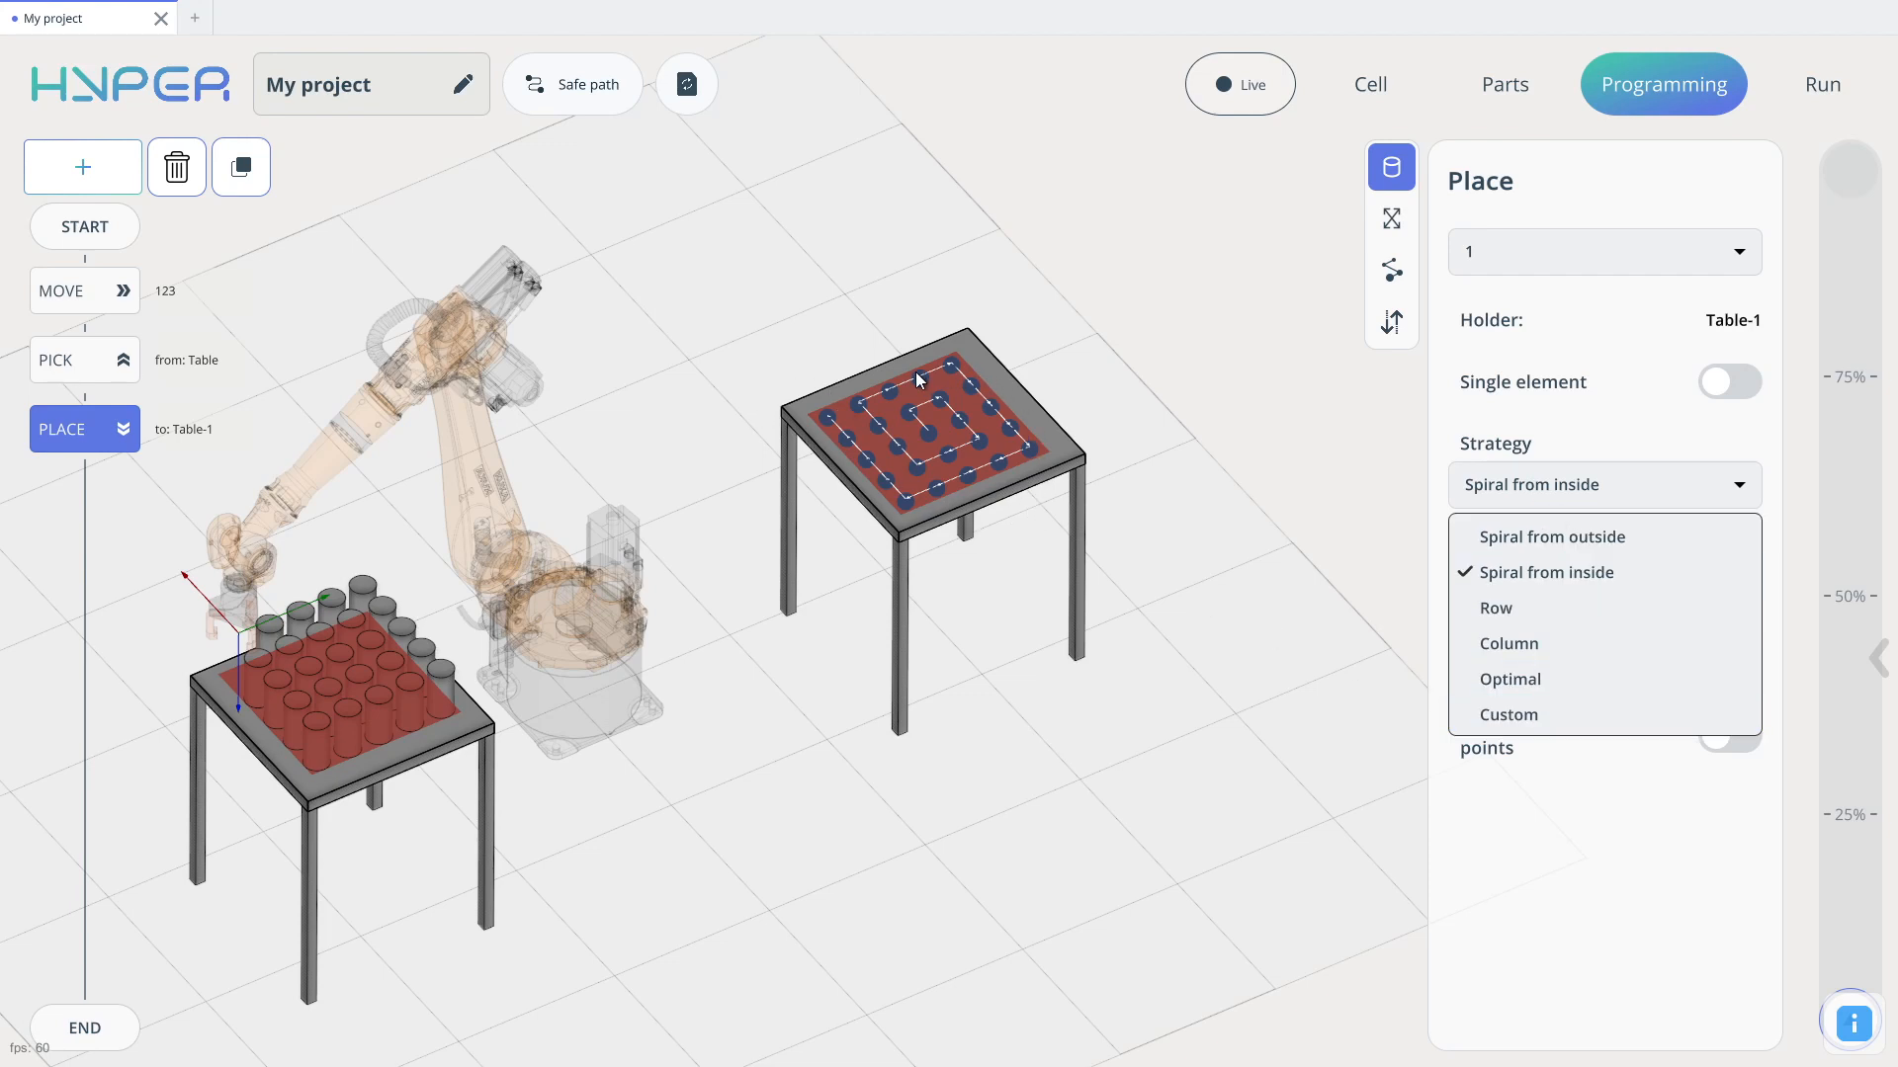
{"action": "left_click", "coordinate": [1228, 374]}
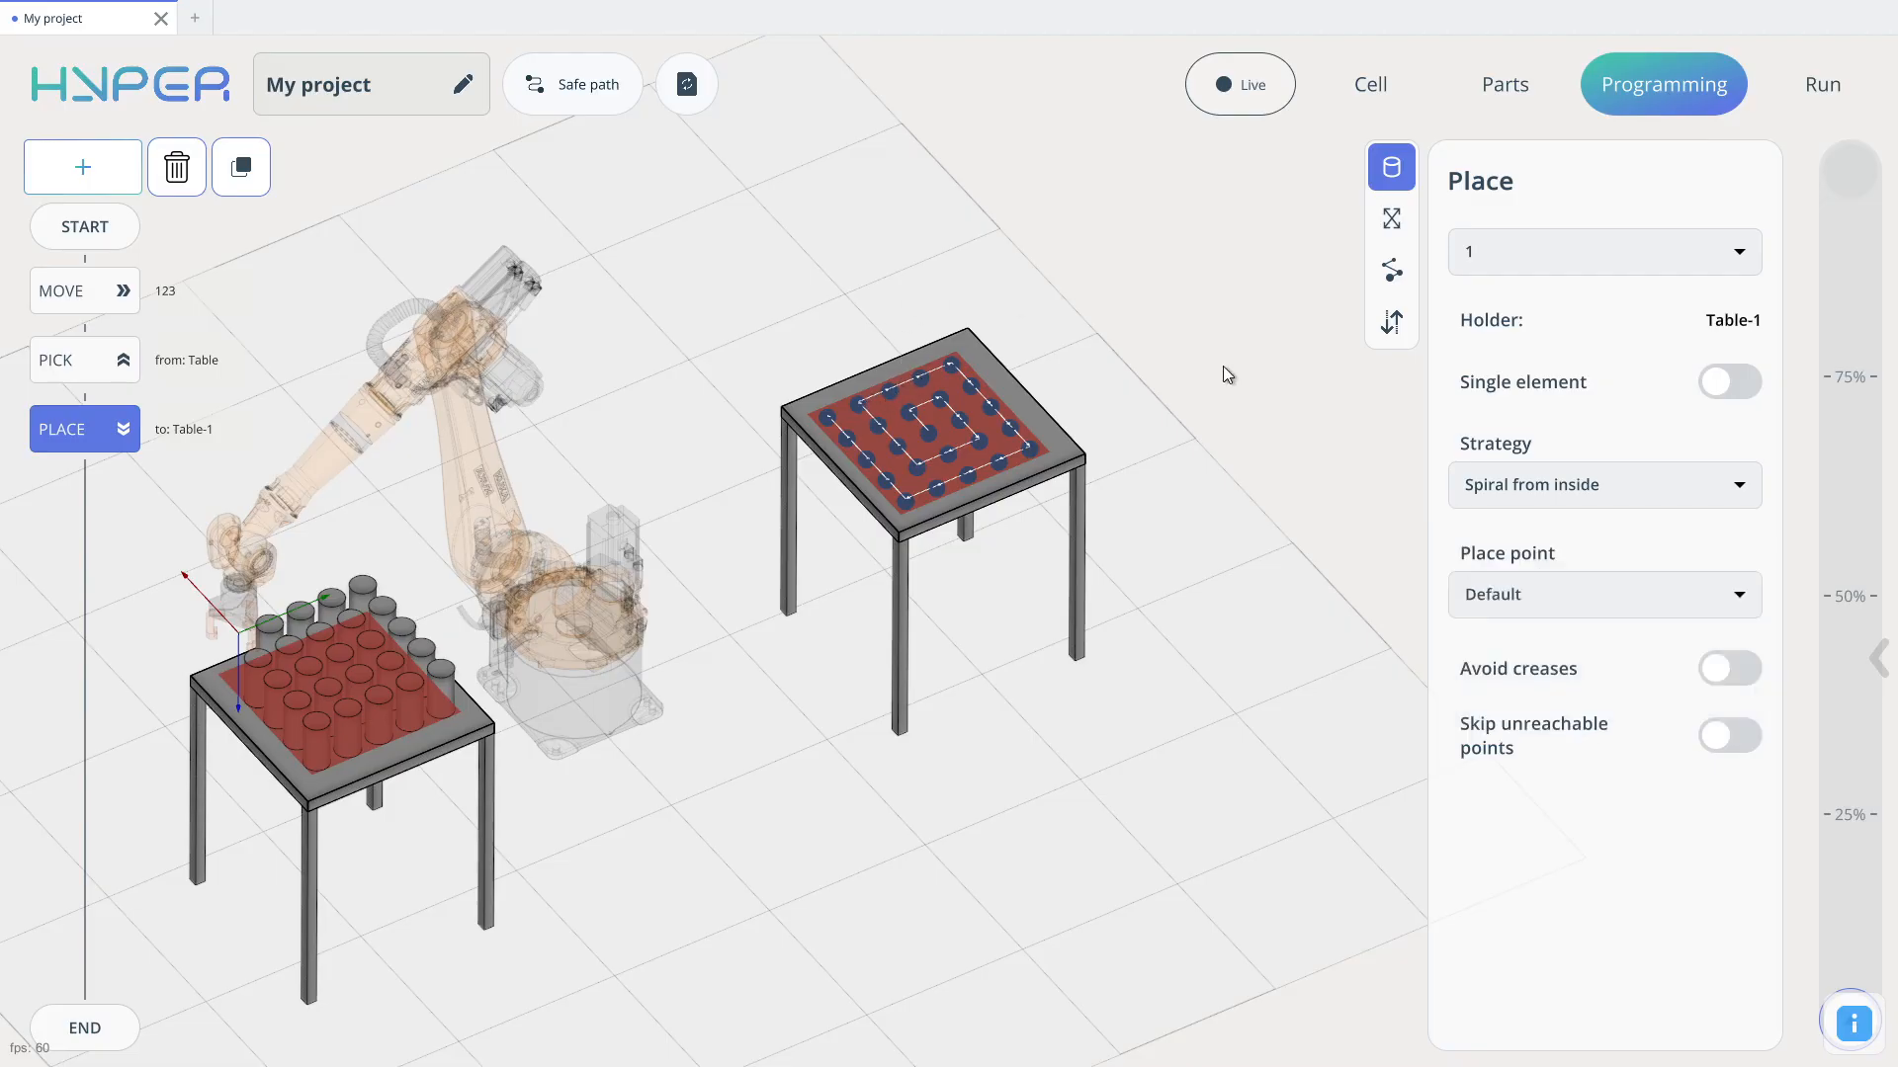
Step: Examine the PLACE command's position, collision, reference point and safe move settings
{"action": "left_click_drag", "start_coordinate": [1253, 414], "coordinate": [1263, 457]}
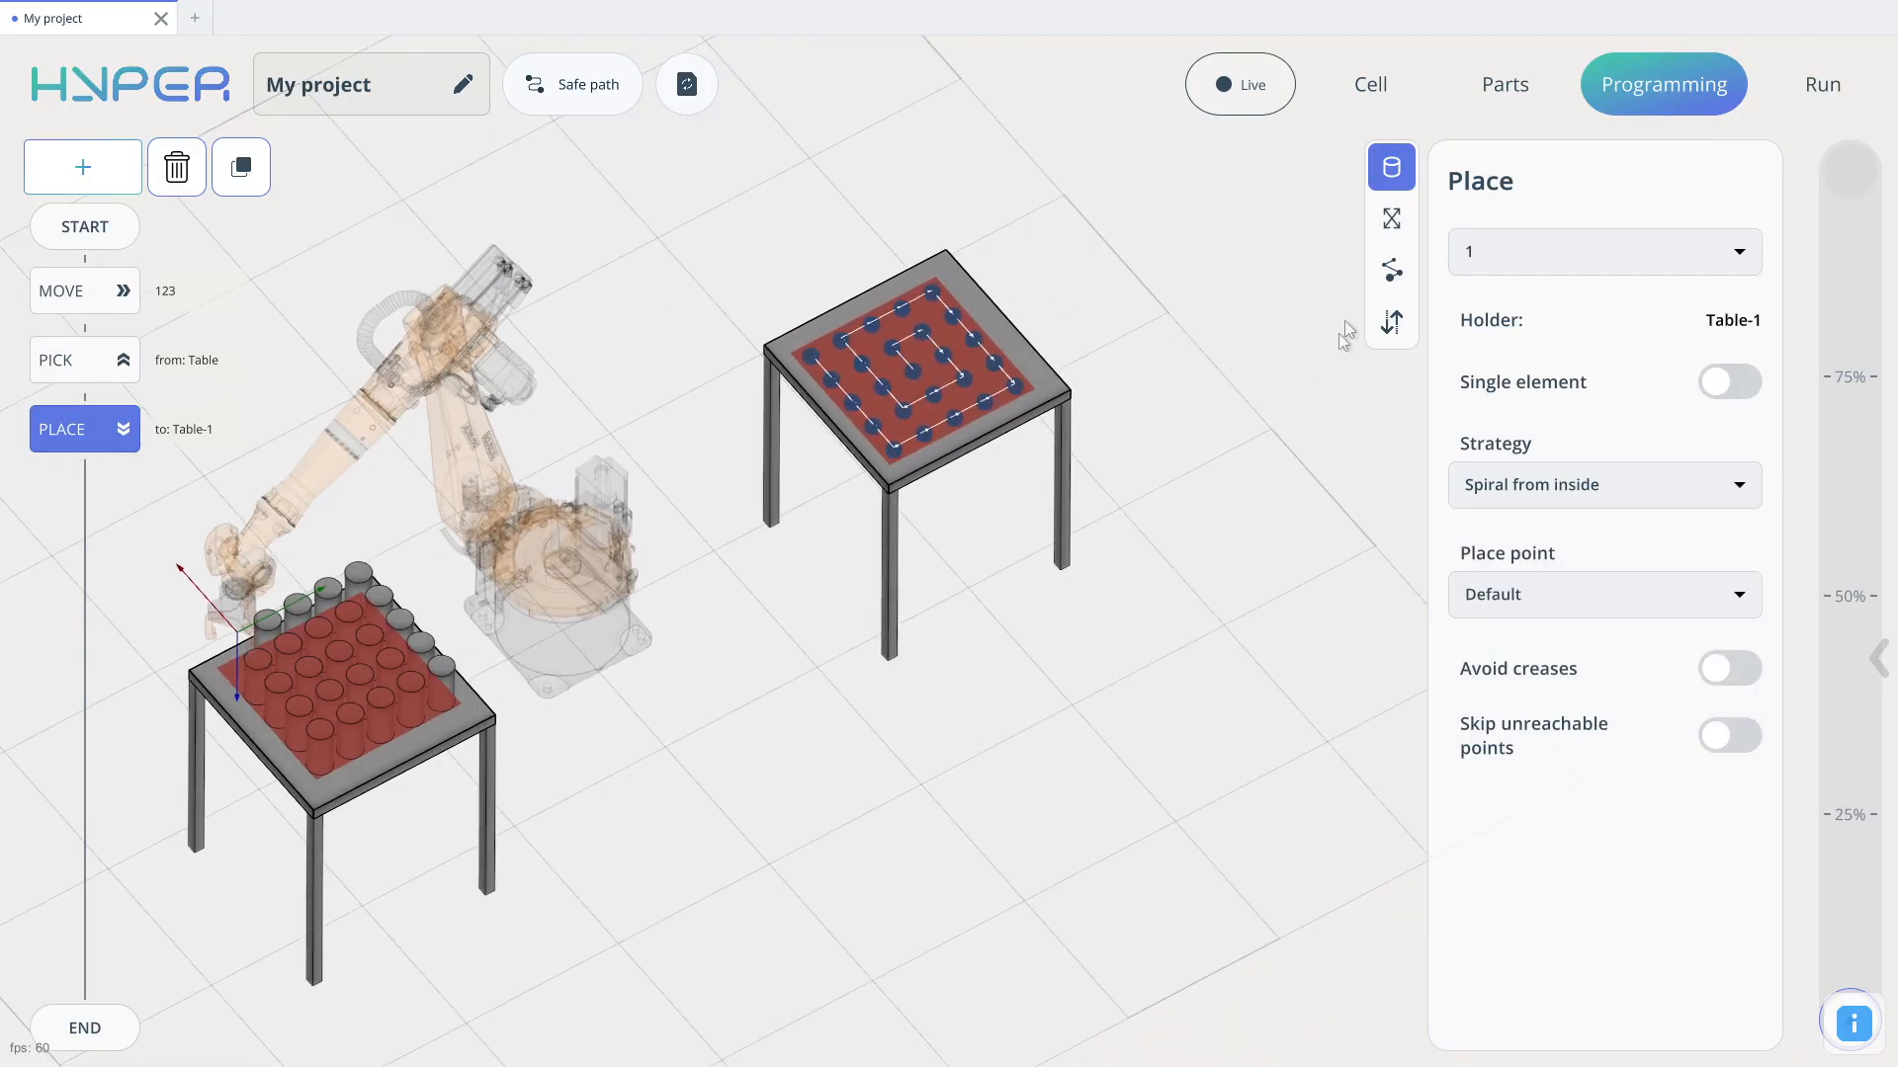
{"action": "left_click", "coordinate": [1392, 221]}
{"action": "left_click", "coordinate": [1392, 270]}
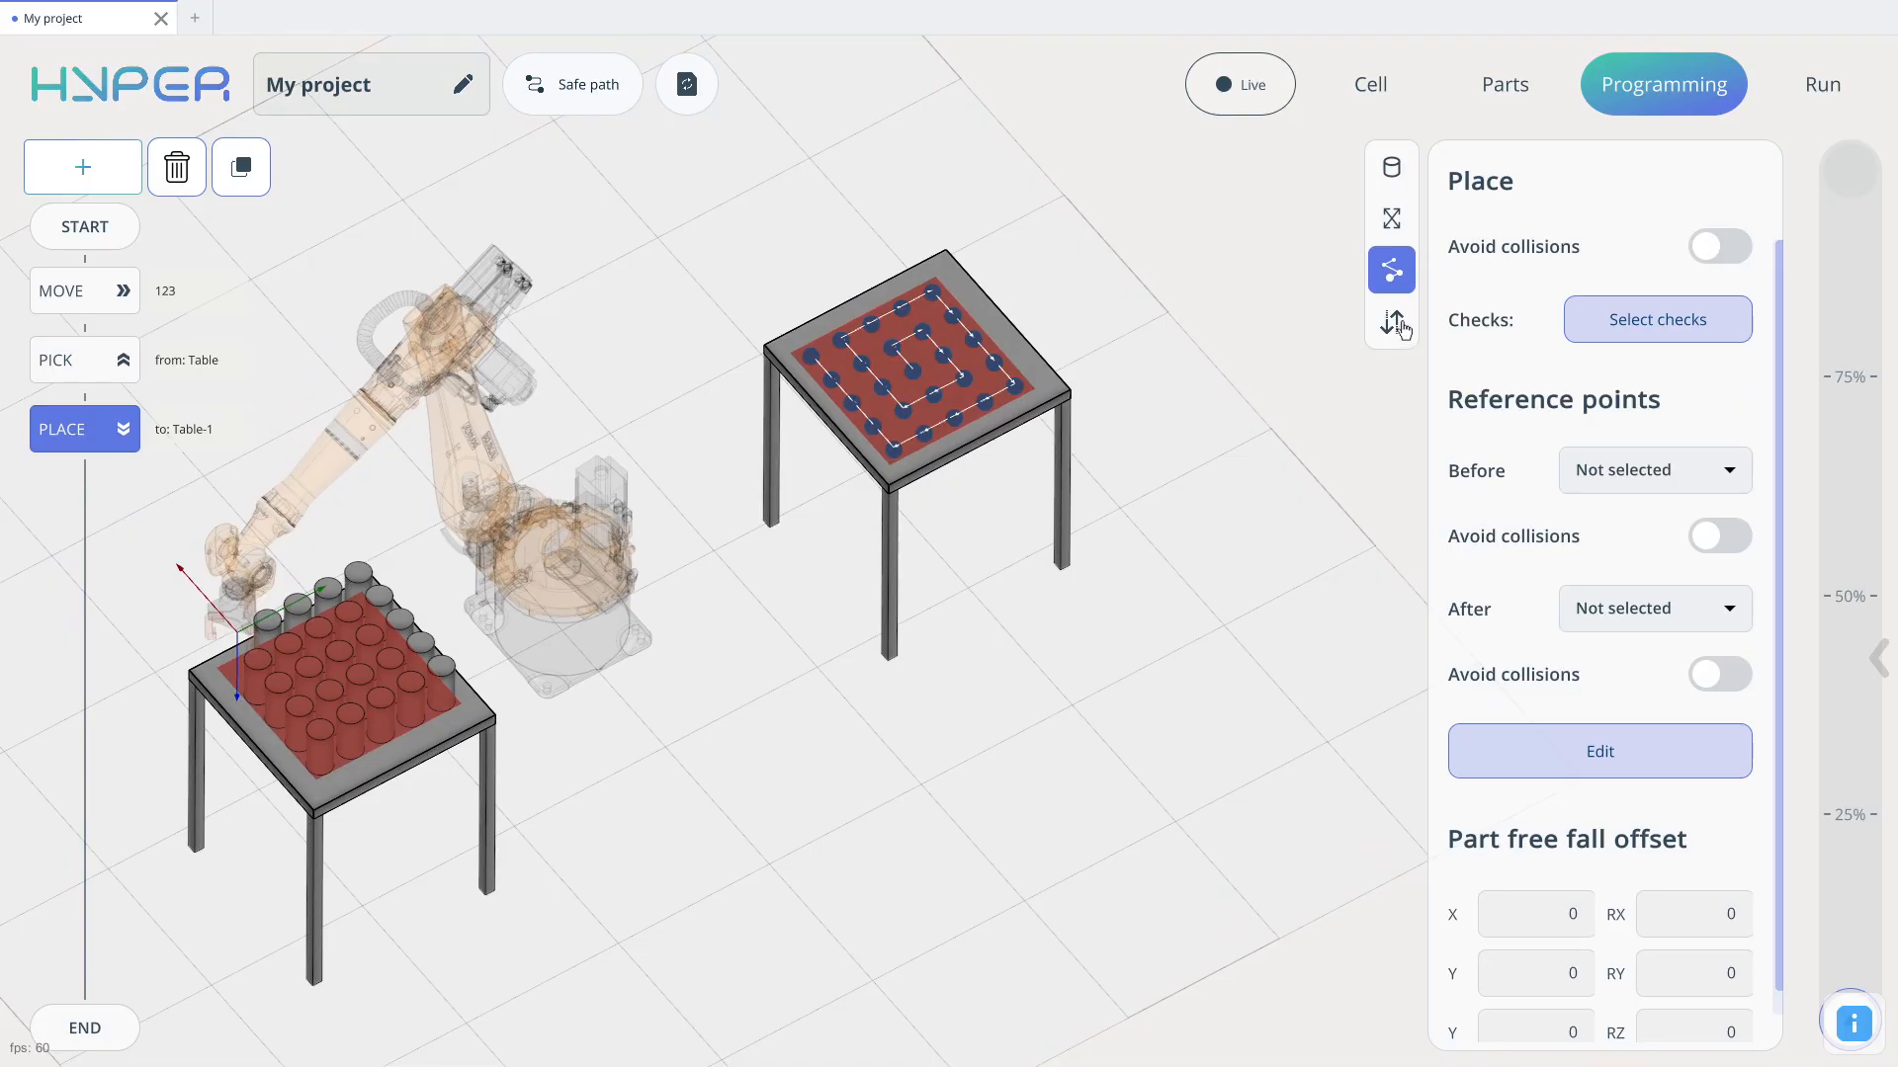
{"action": "left_click", "coordinate": [1393, 323]}
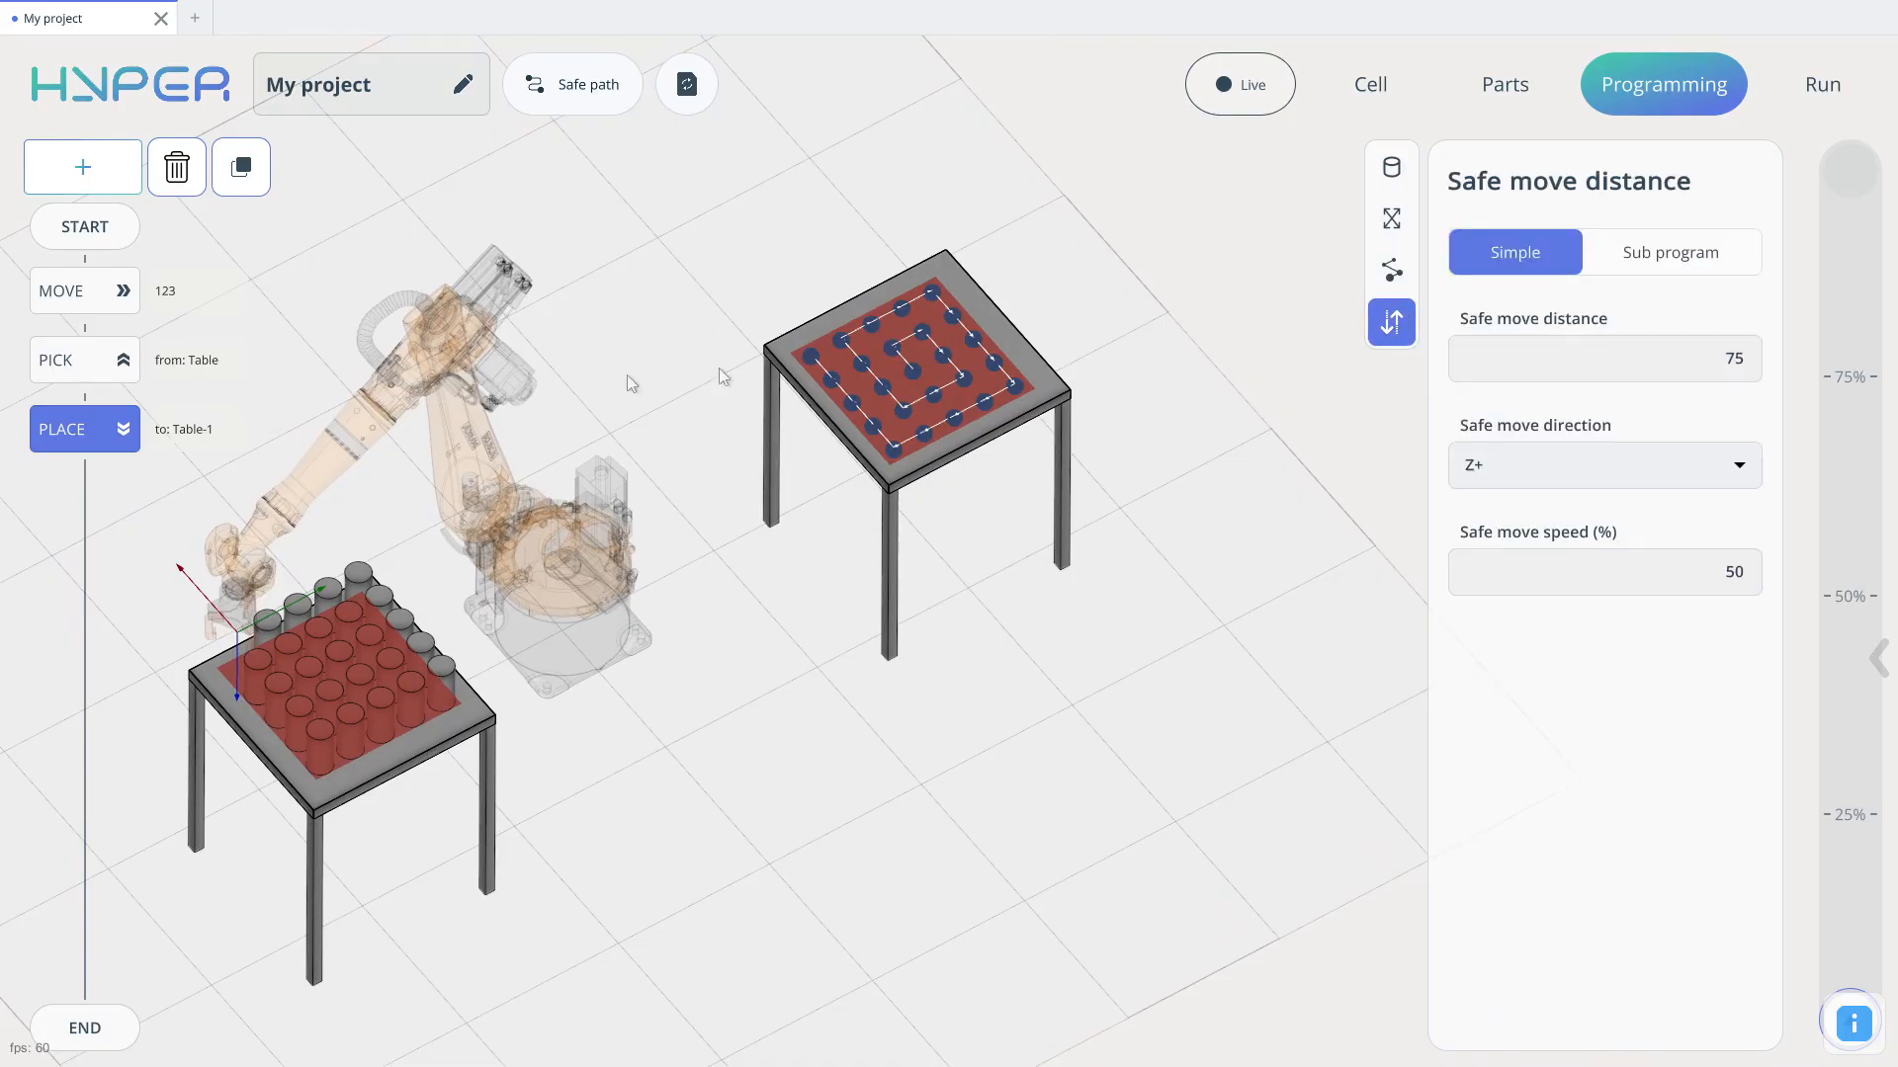
{"action": "left_click", "coordinate": [1391, 173]}
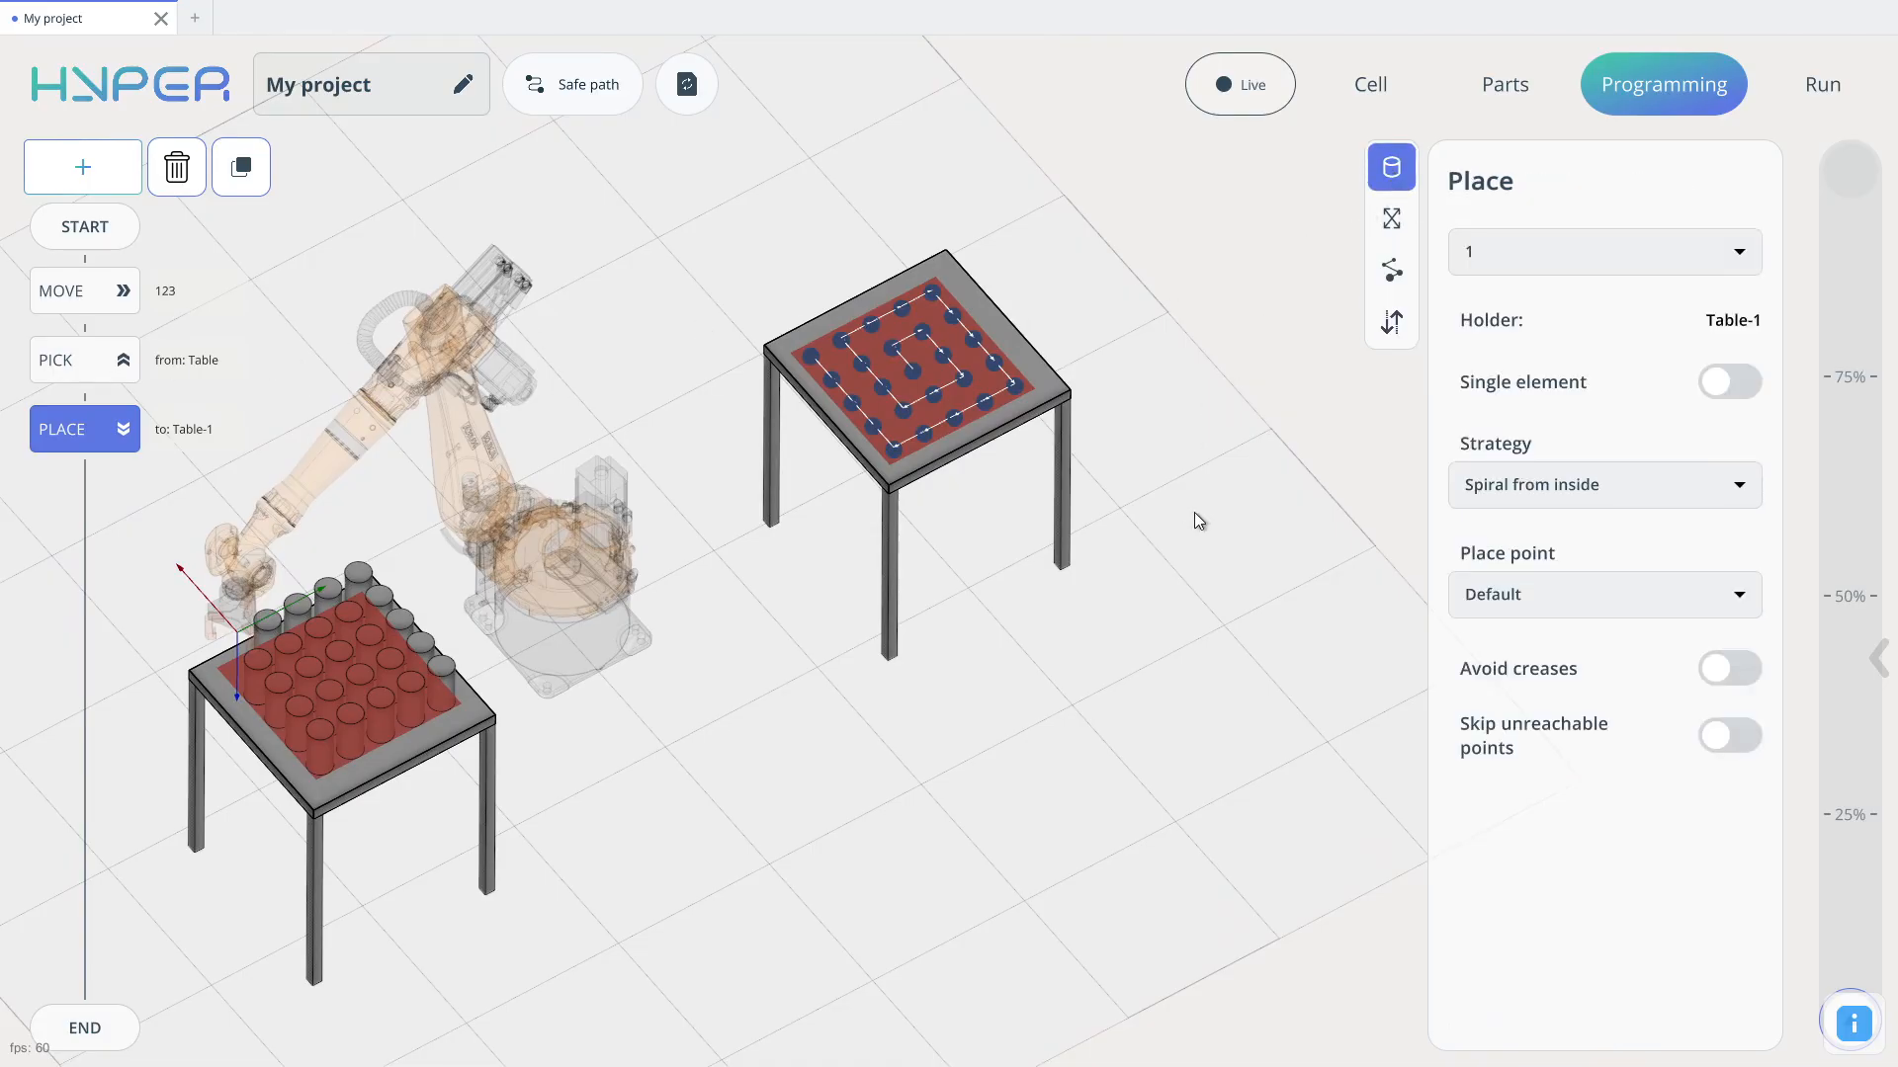
Step: Add an IF command after the PLACE command with the condition "Table" is empty
{"action": "left_click", "coordinate": [51, 190]}
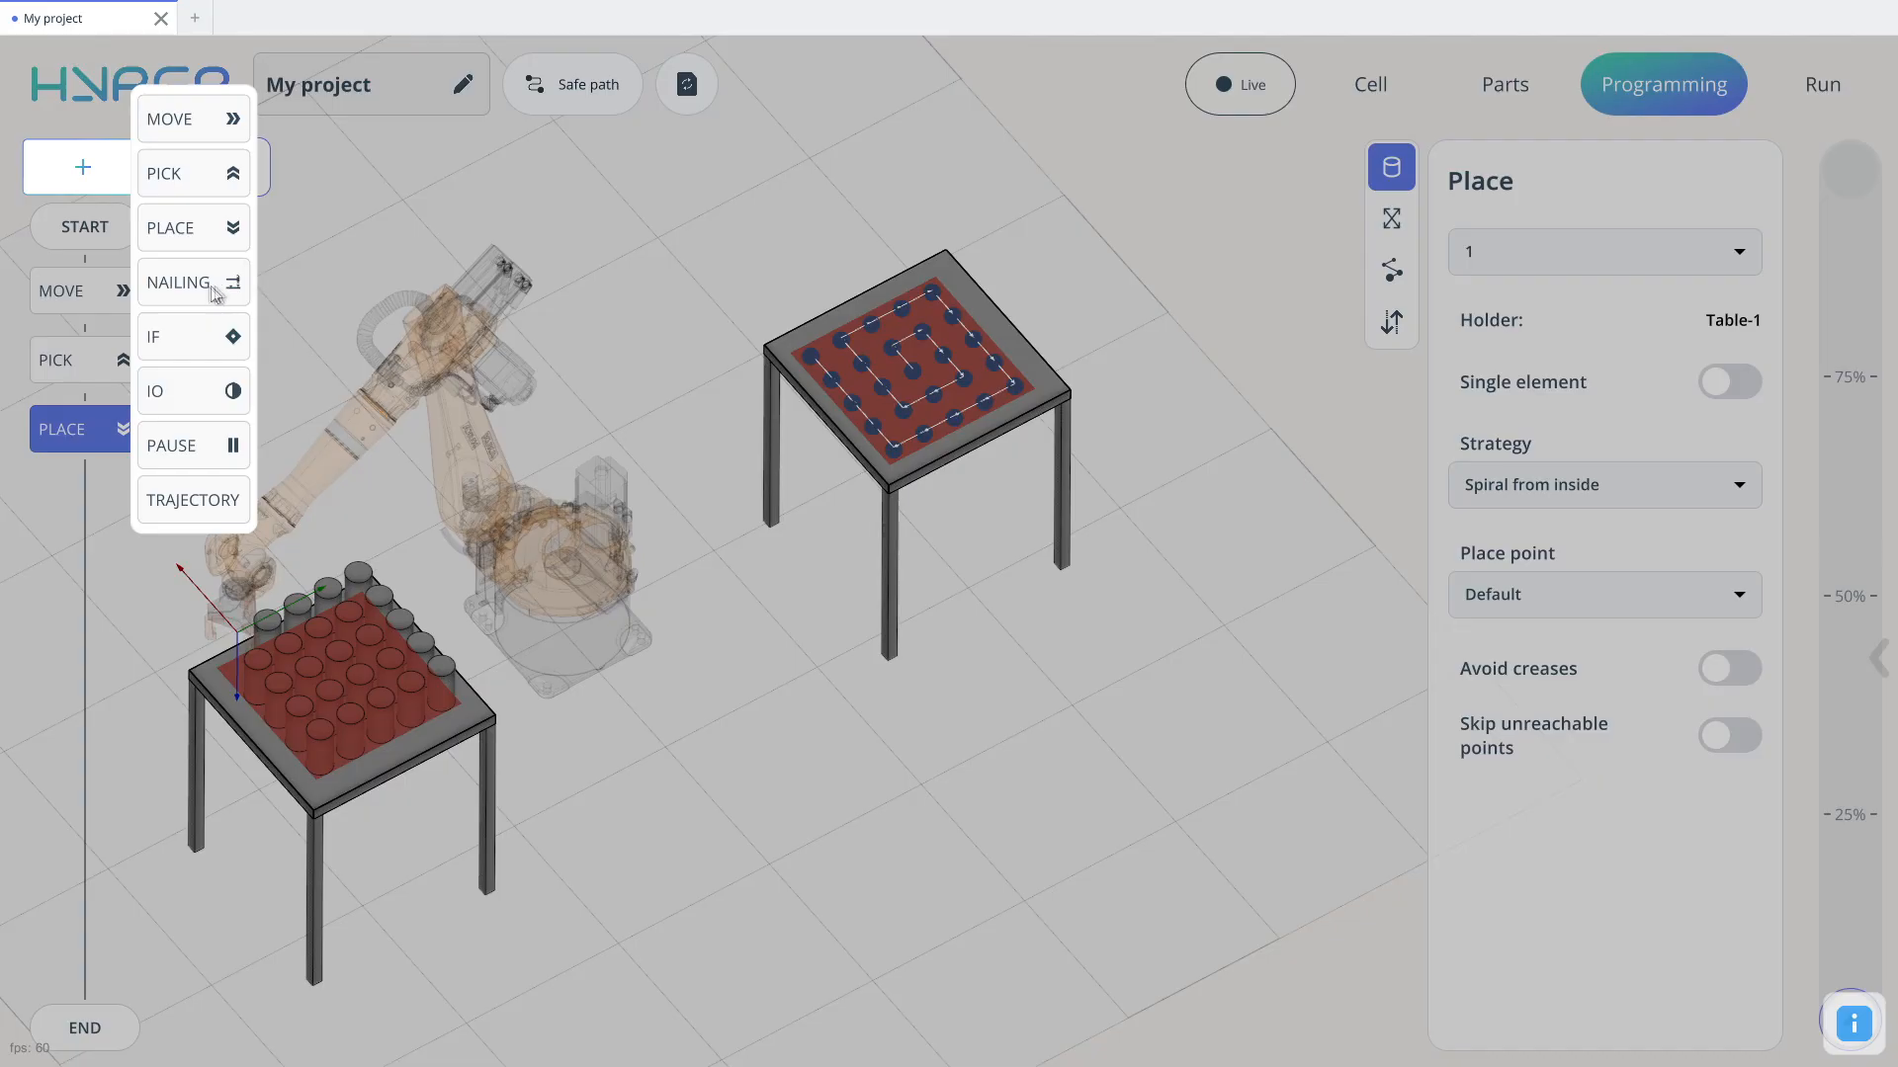
{"action": "left_click", "coordinate": [221, 337]}
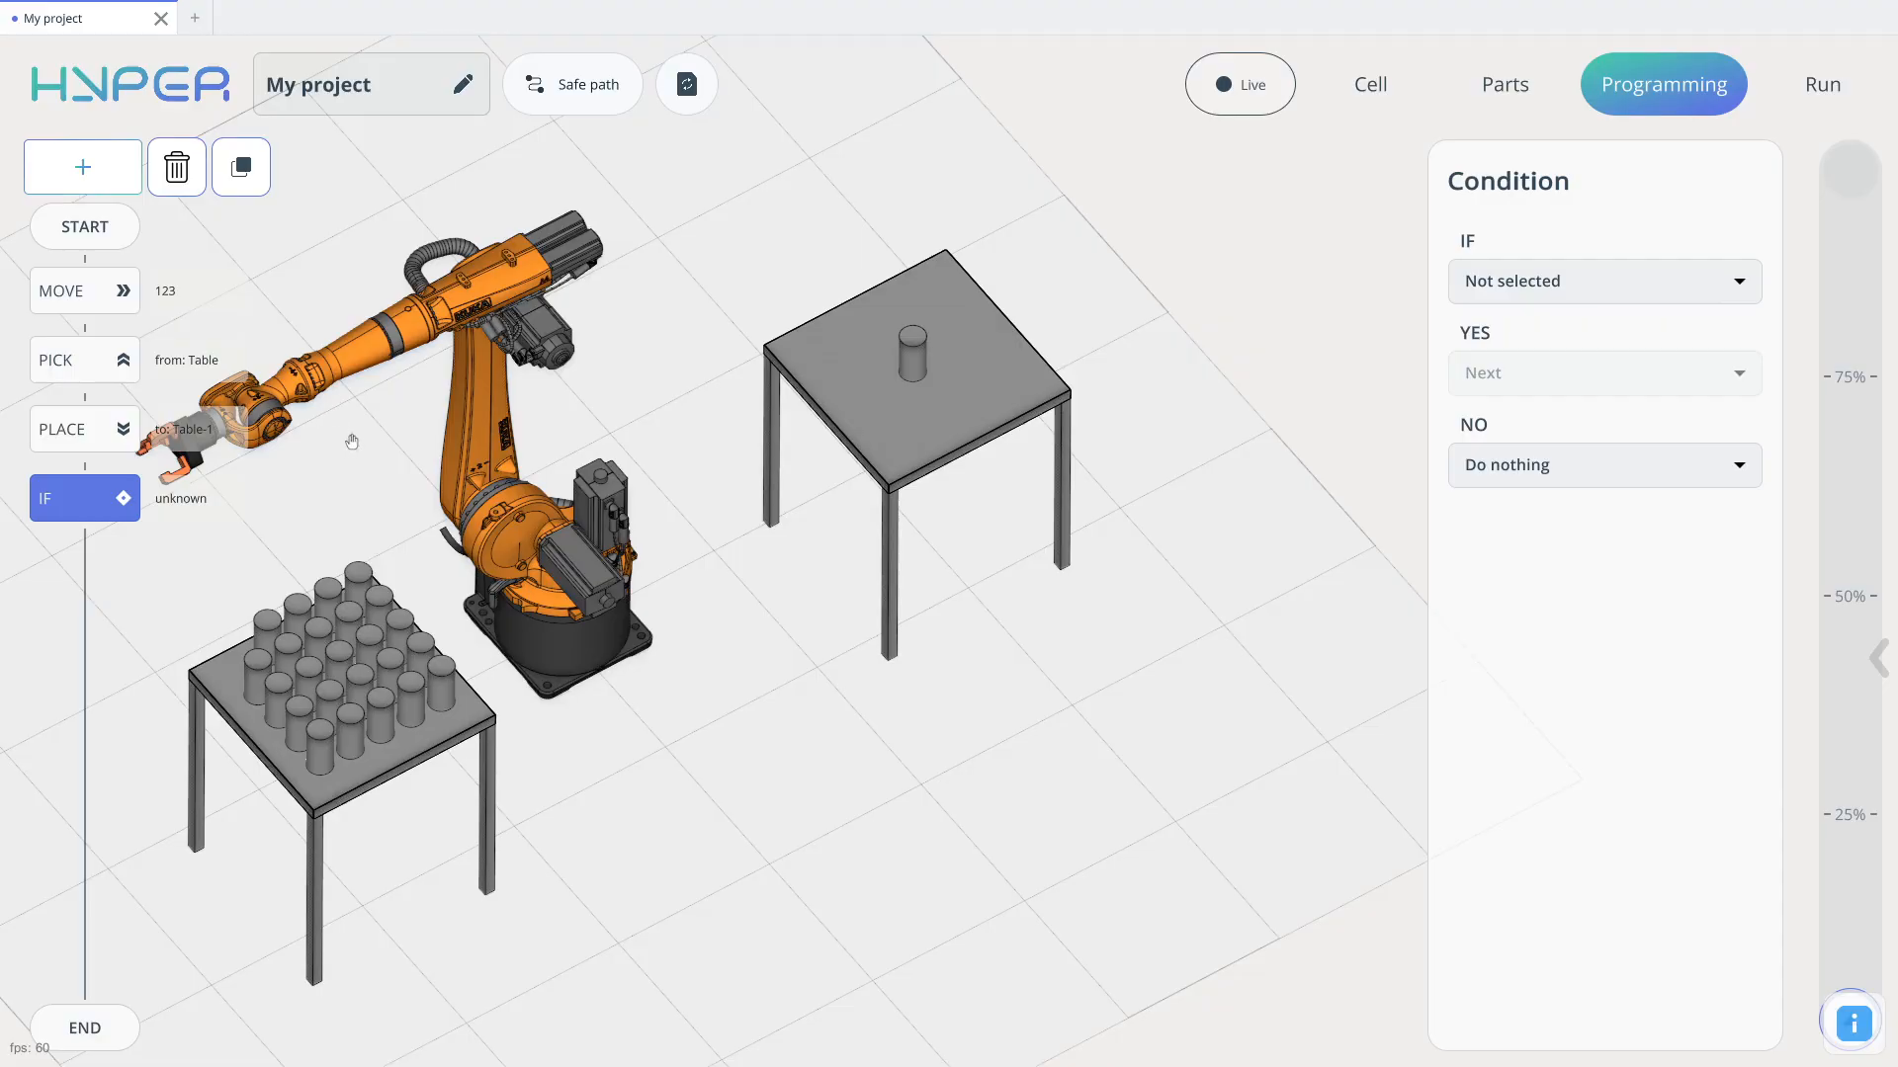
{"action": "left_click", "coordinate": [1611, 282]}
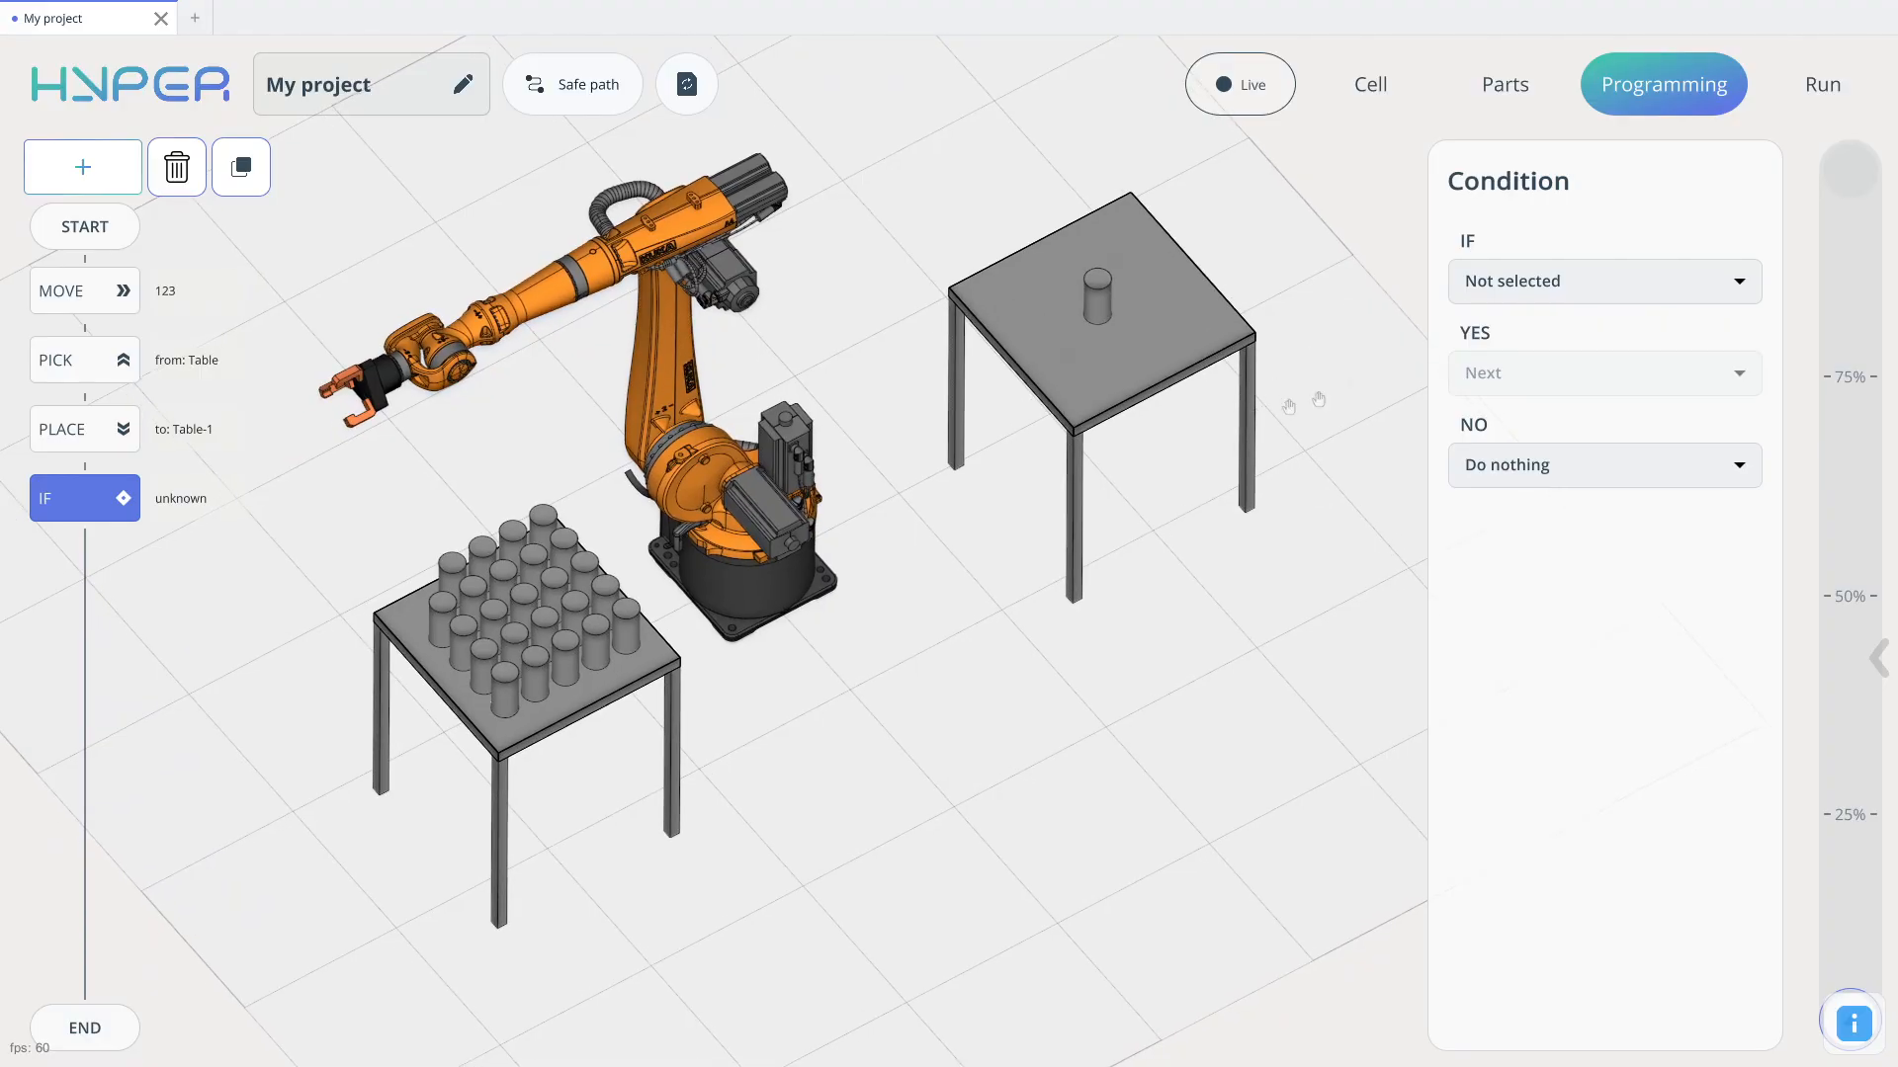
{"action": "left_click", "coordinate": [1546, 273]}
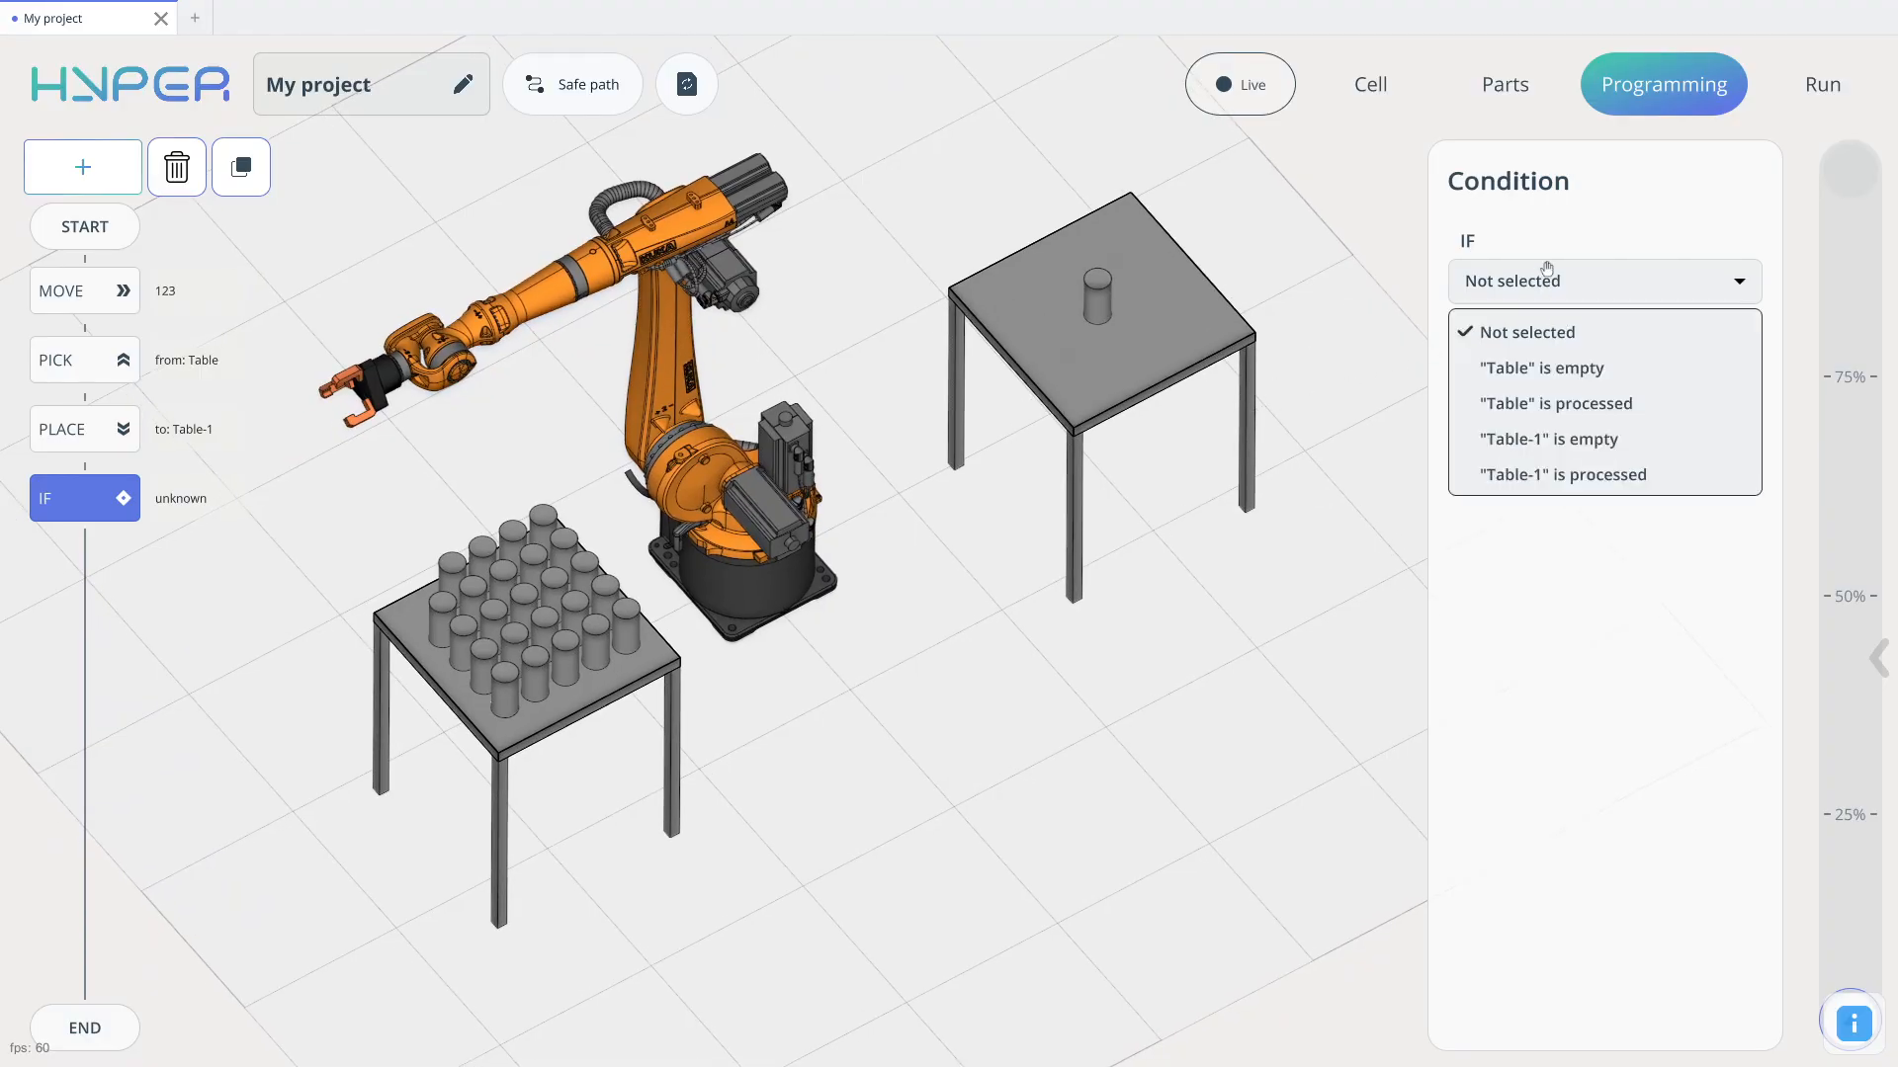
{"action": "left_click", "coordinate": [1544, 369]}
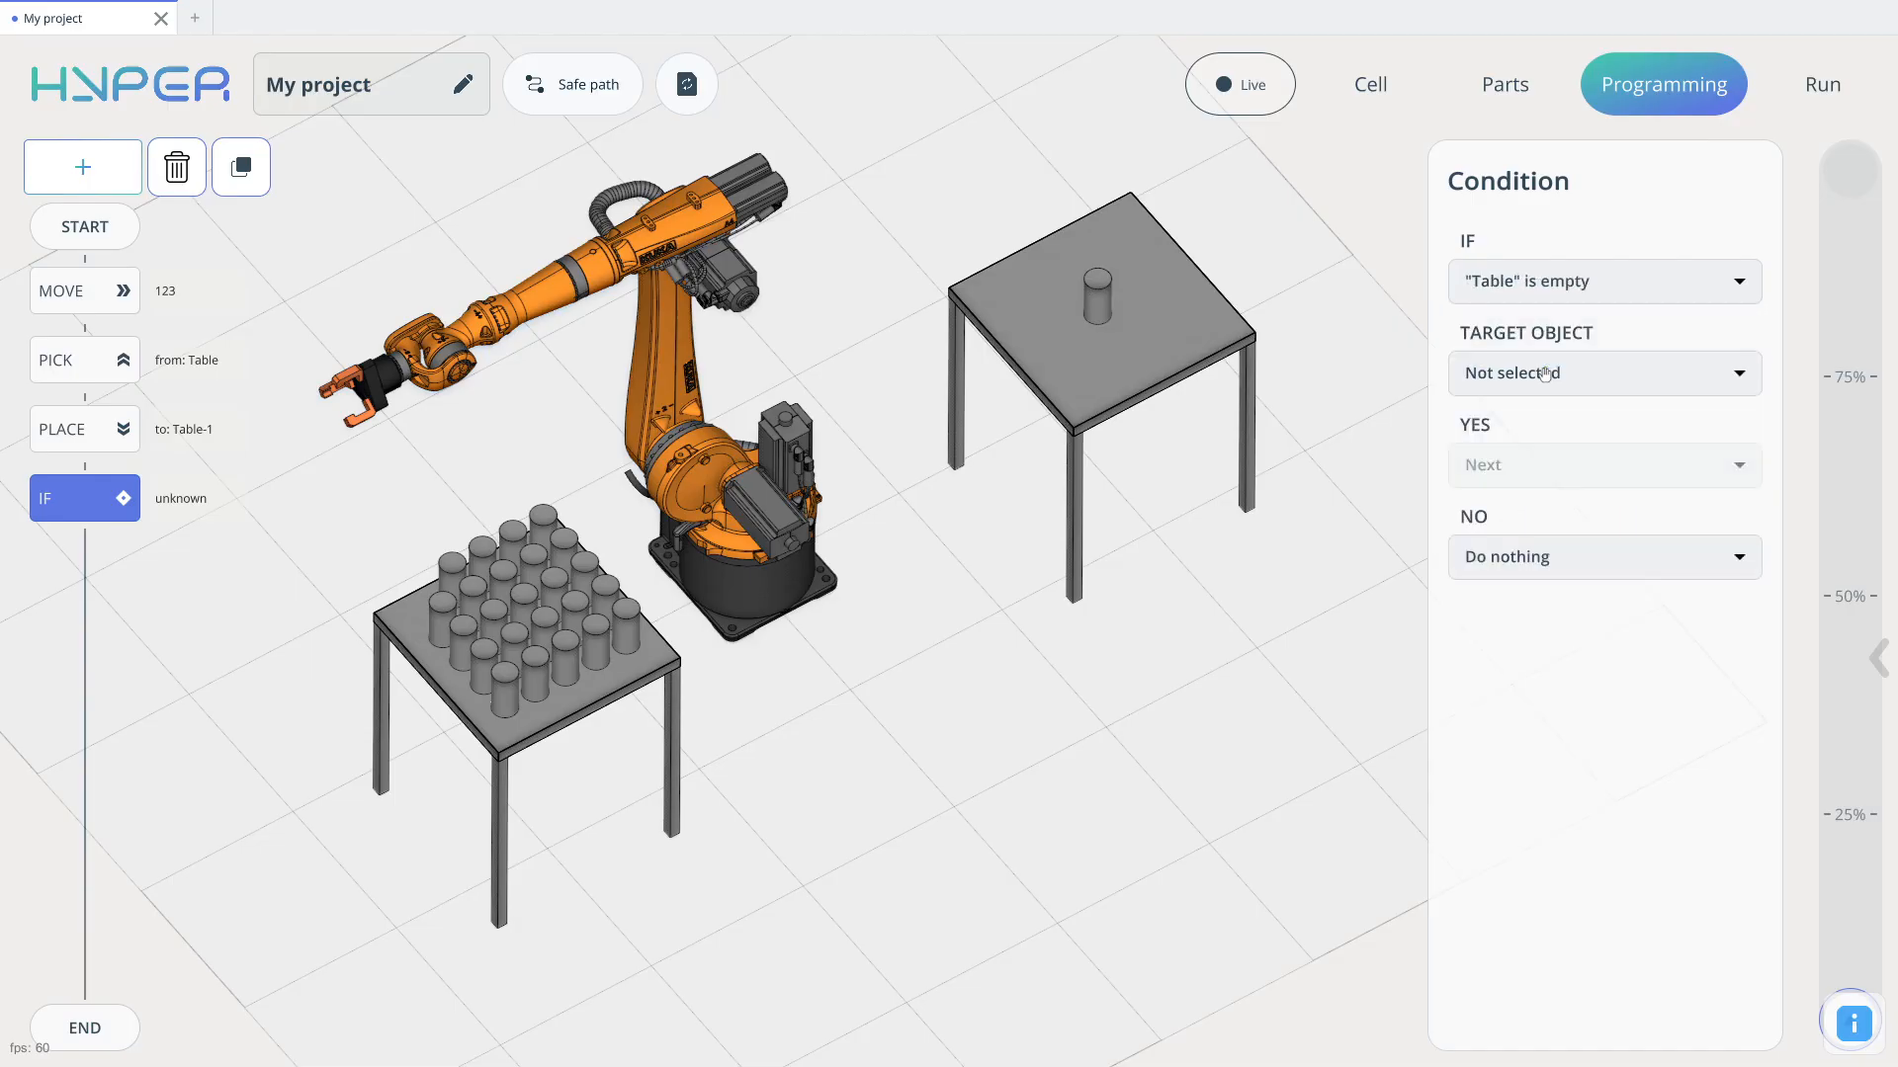
Step: Set the IF command's NO branch to Go to "Start" so the pick and place sequence repeats
{"action": "left_click", "coordinate": [1566, 557]}
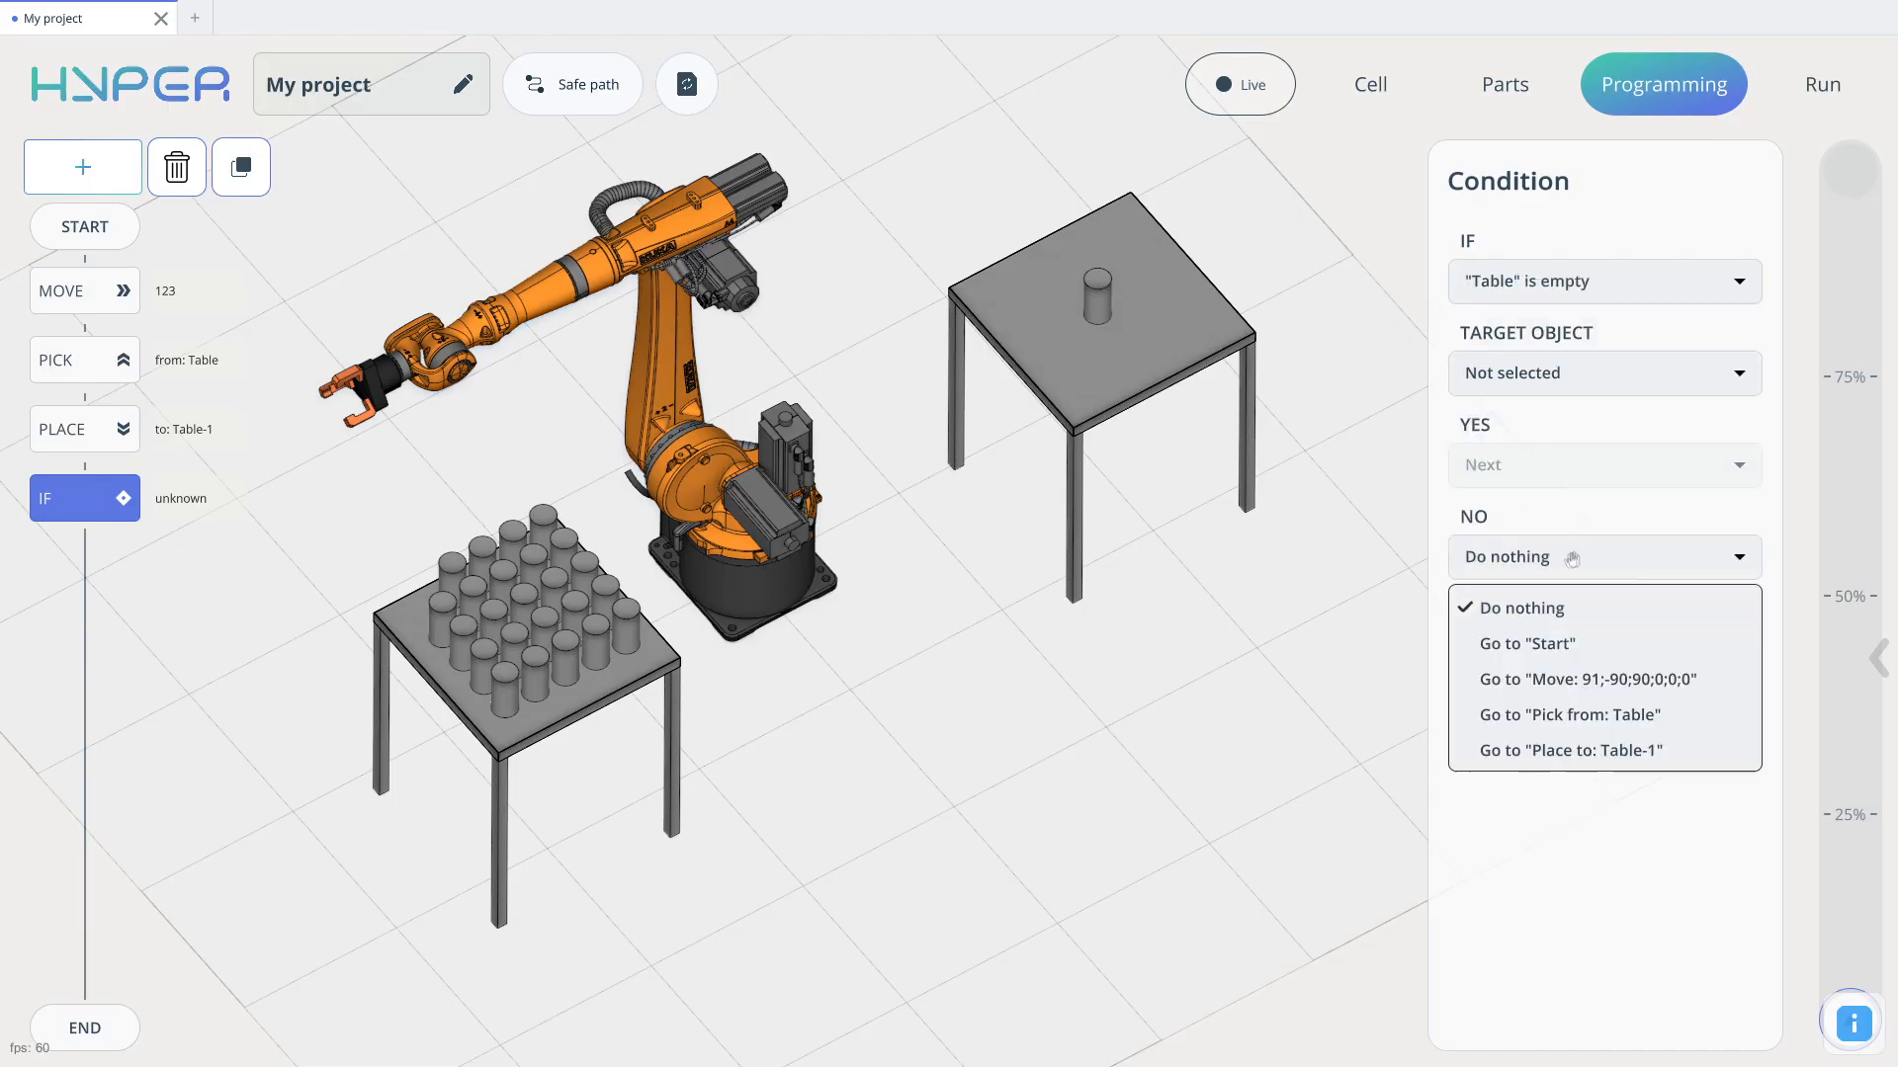
{"action": "left_click", "coordinate": [1549, 648]}
{"action": "left_click_drag", "start_coordinate": [1334, 632], "coordinate": [1187, 522]}
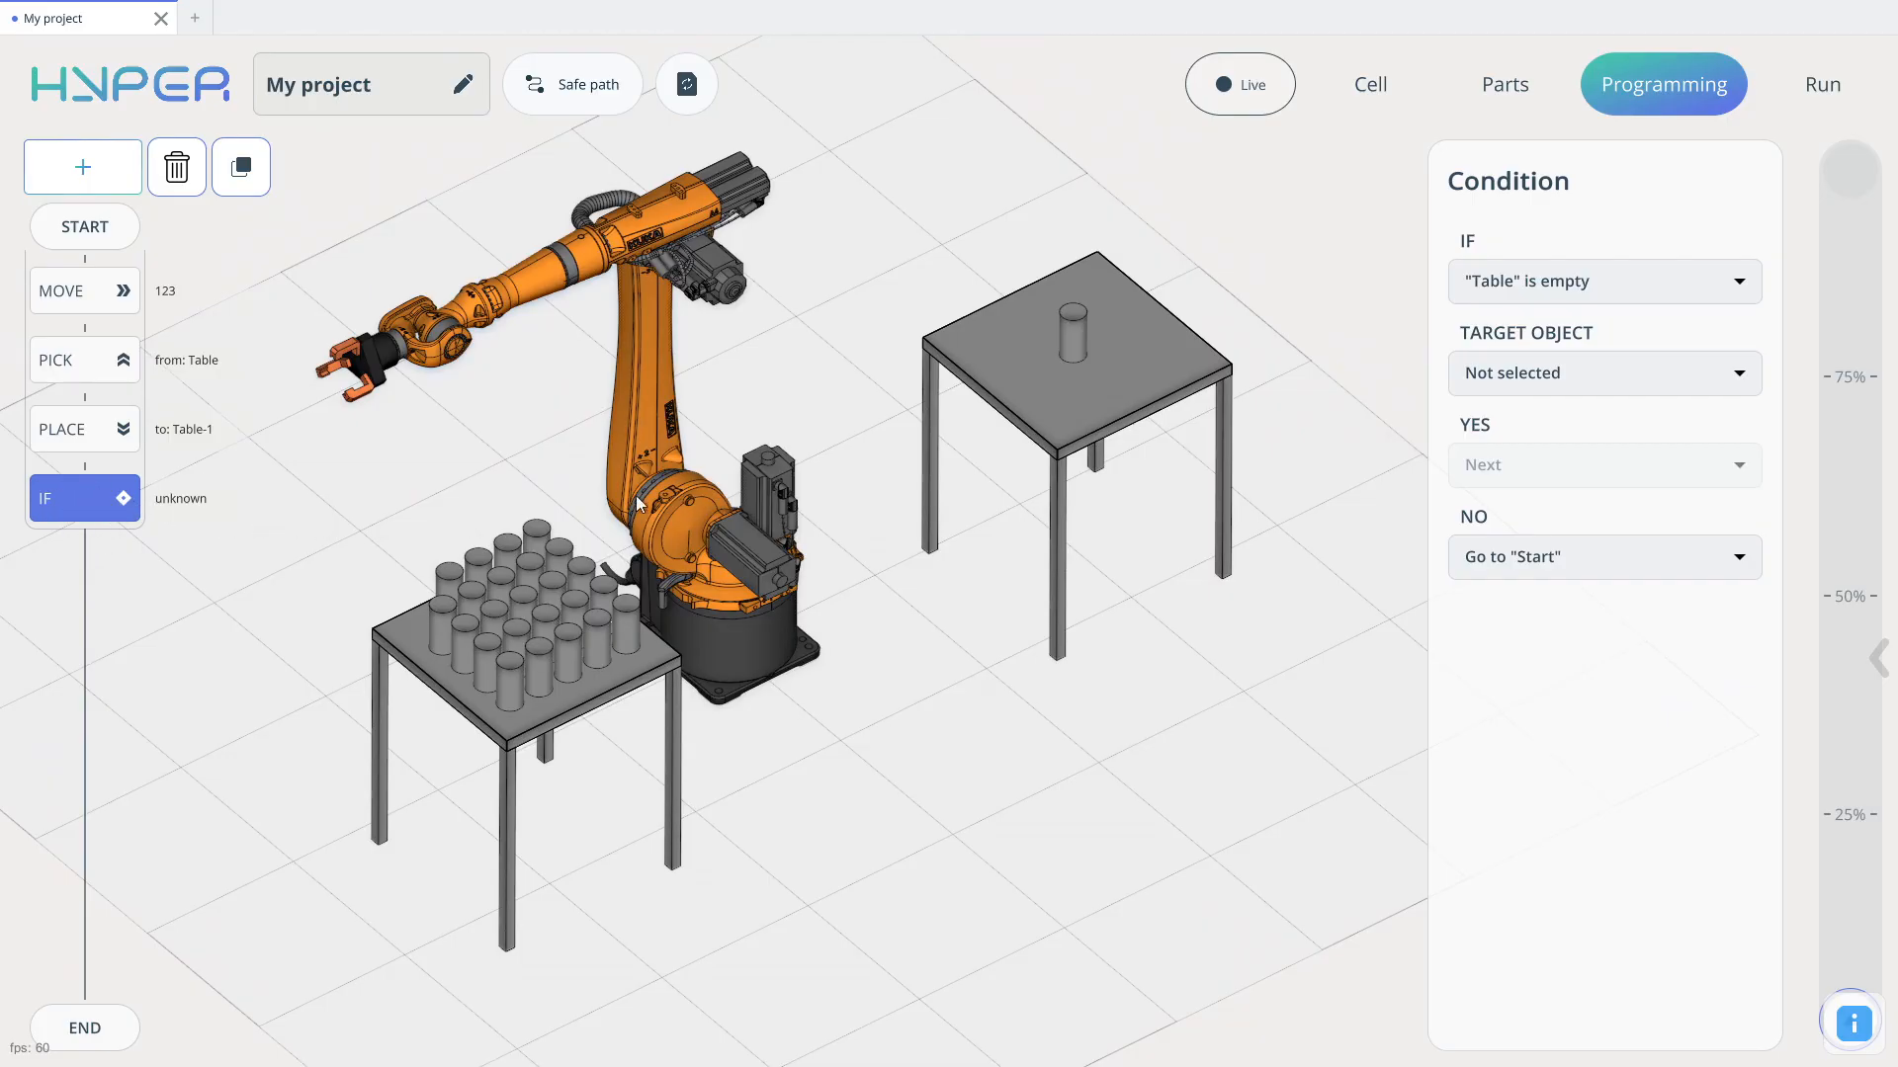
{"action": "middle_click_drag", "start_coordinate": [741, 484], "coordinate": [921, 500]}
{"action": "middle_click_drag", "start_coordinate": [1095, 572], "coordinate": [989, 602]}
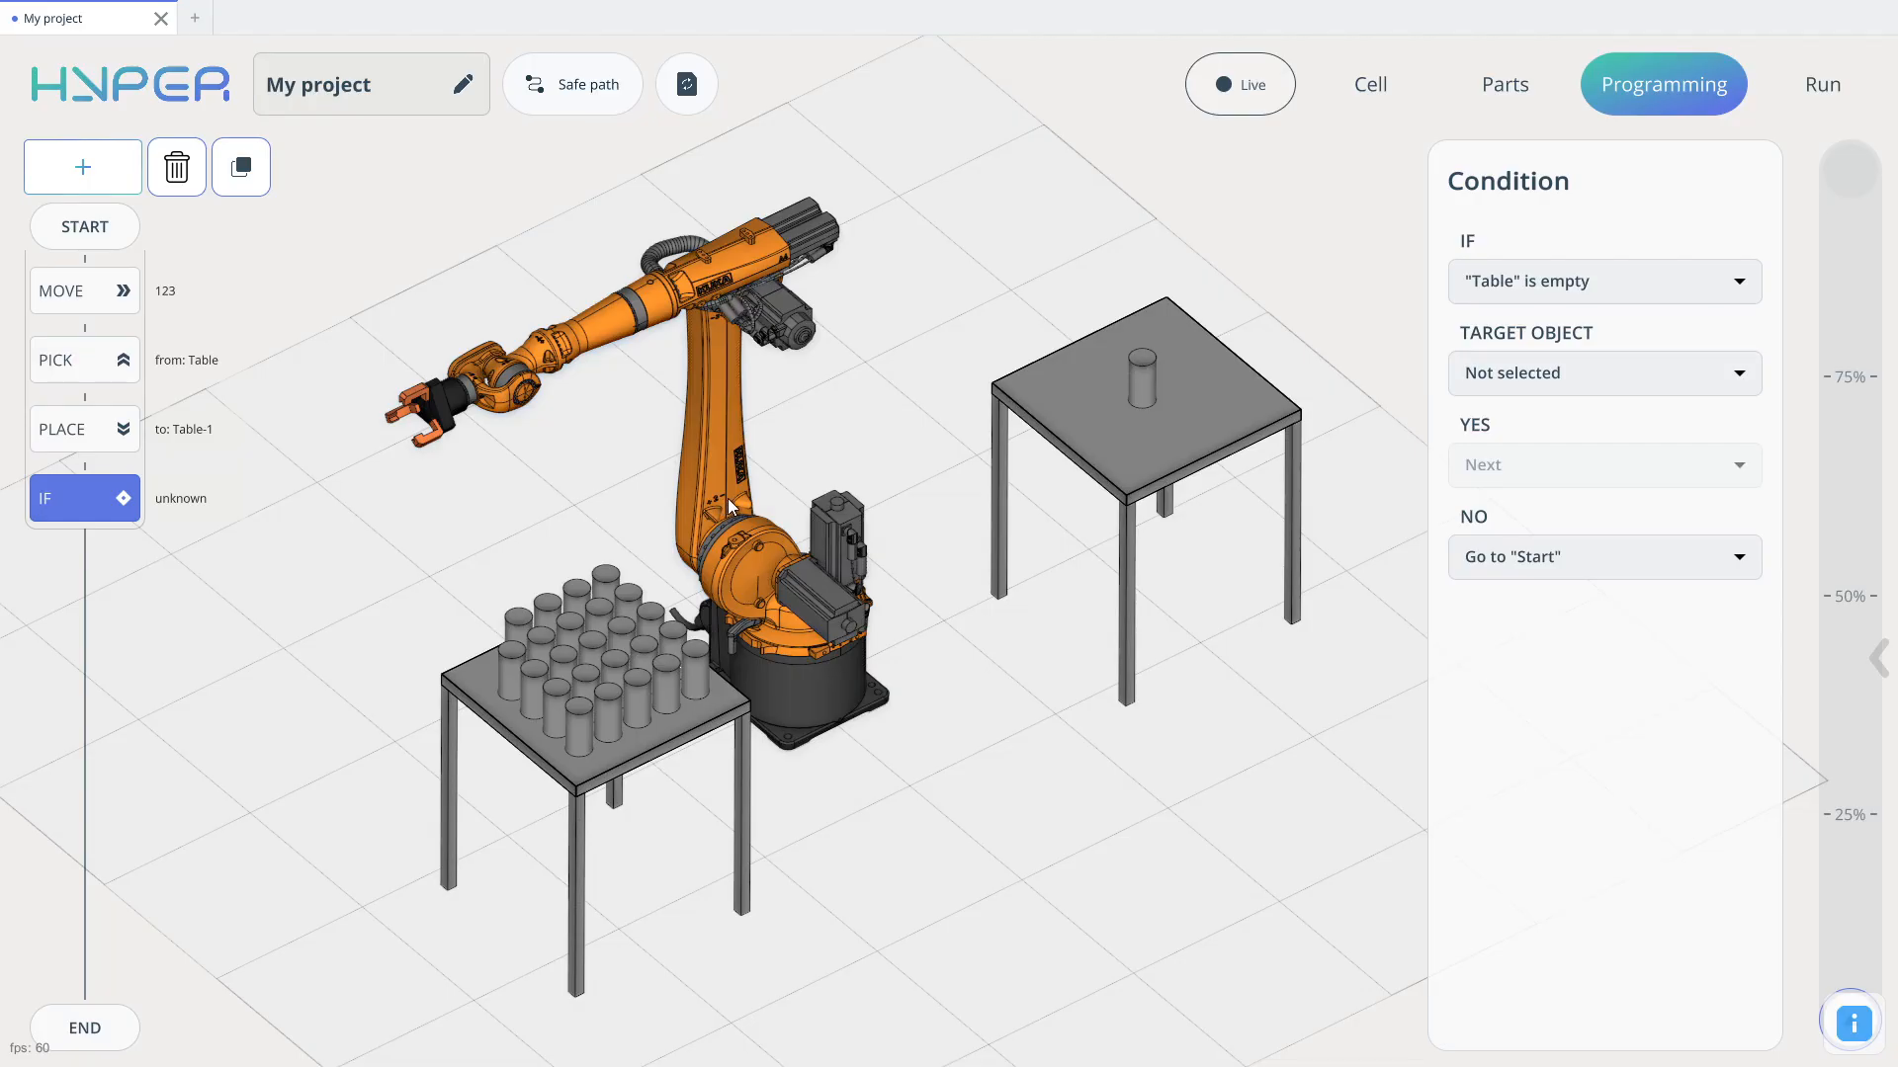
{"action": "left_click", "coordinate": [1548, 502]}
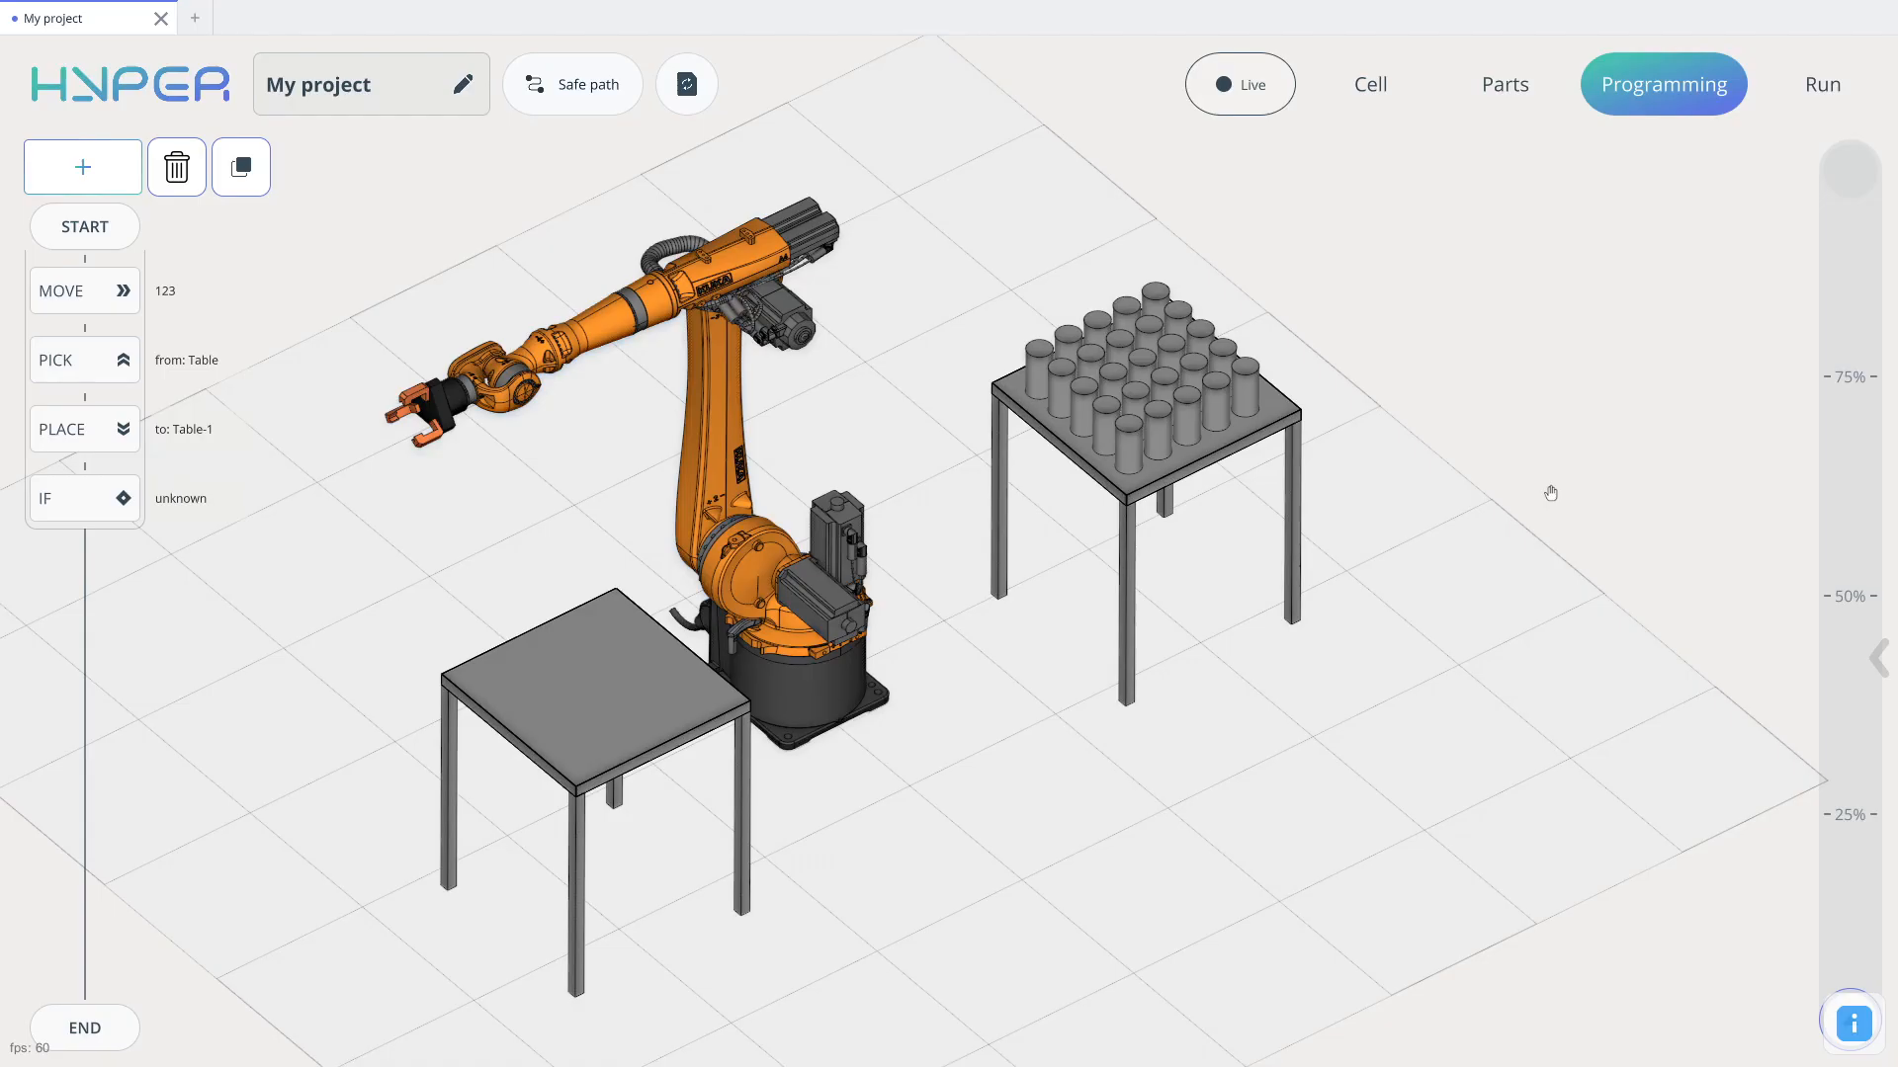
Step: Add an IO command after the IF command and inspect the conditions it offers
{"action": "left_click", "coordinate": [85, 169]}
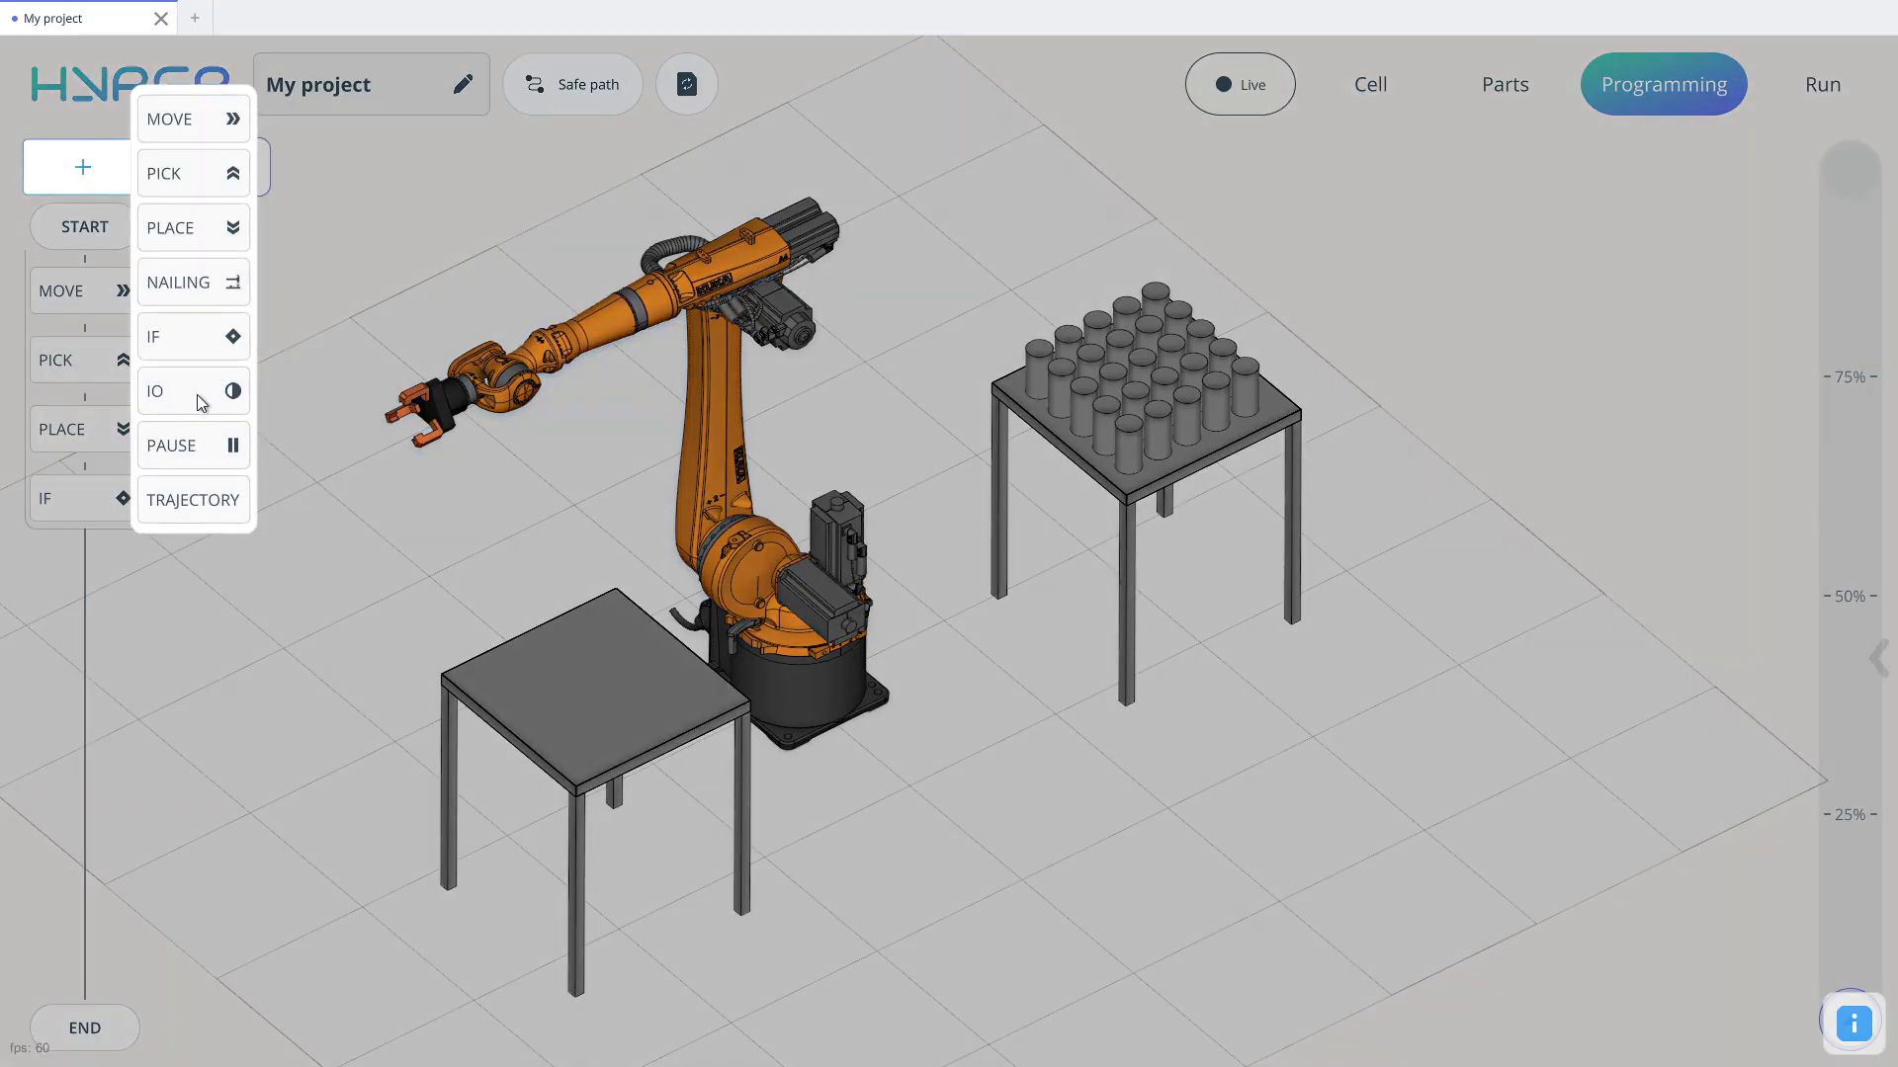
{"action": "left_click", "coordinate": [198, 395]}
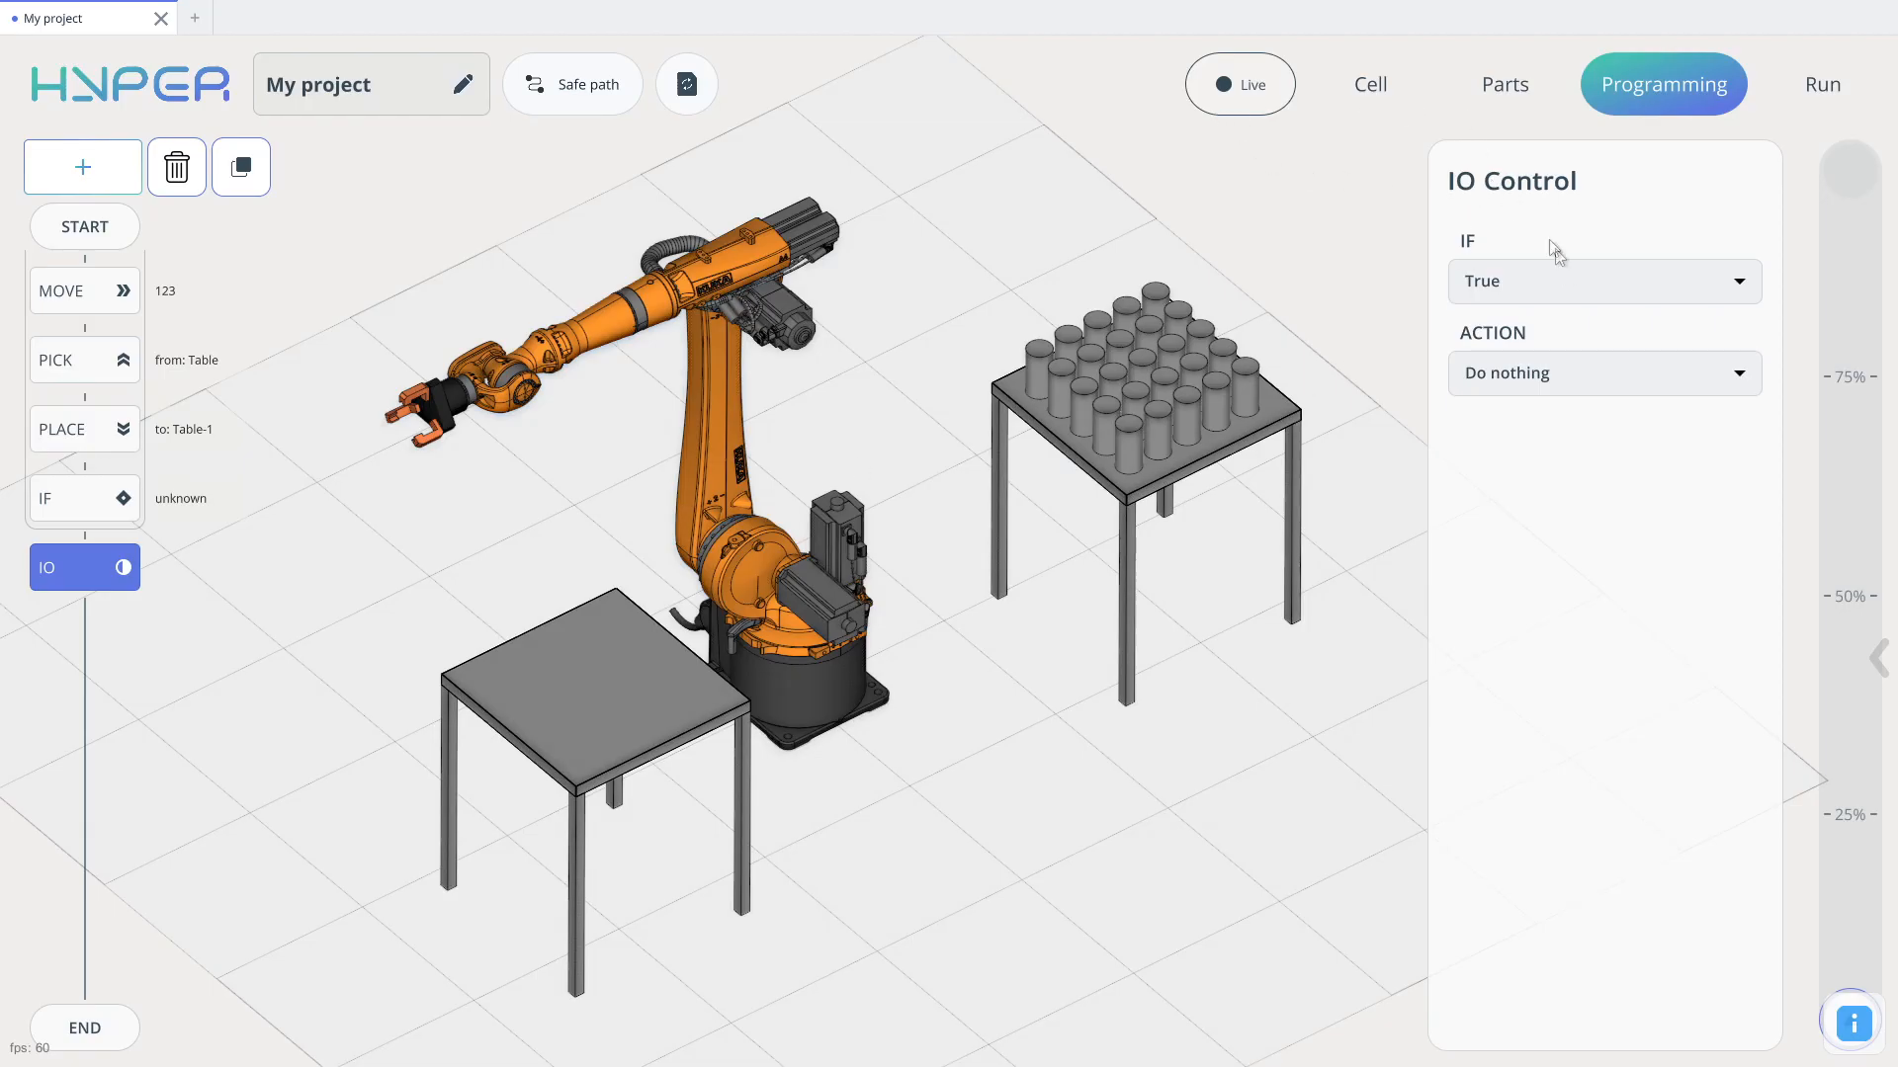
{"action": "left_click", "coordinate": [1658, 282]}
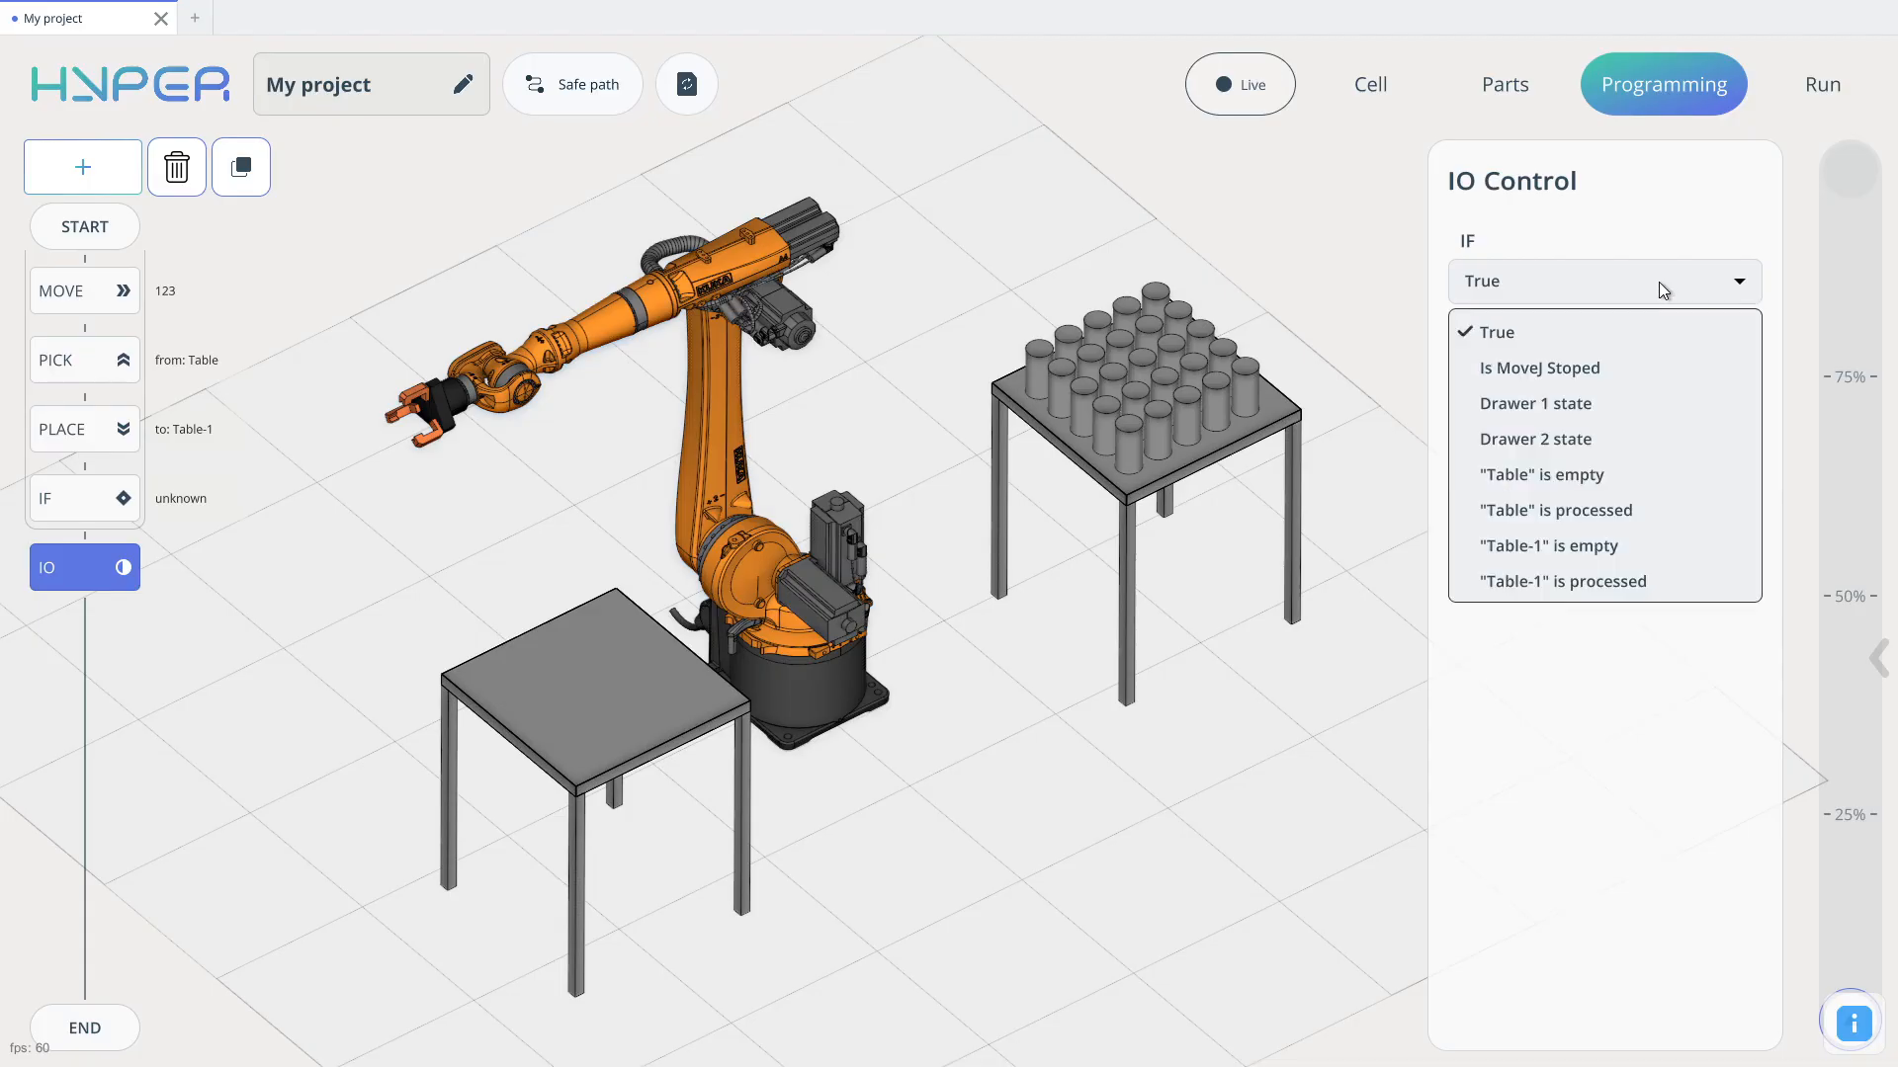
{"action": "left_click", "coordinate": [838, 341]}
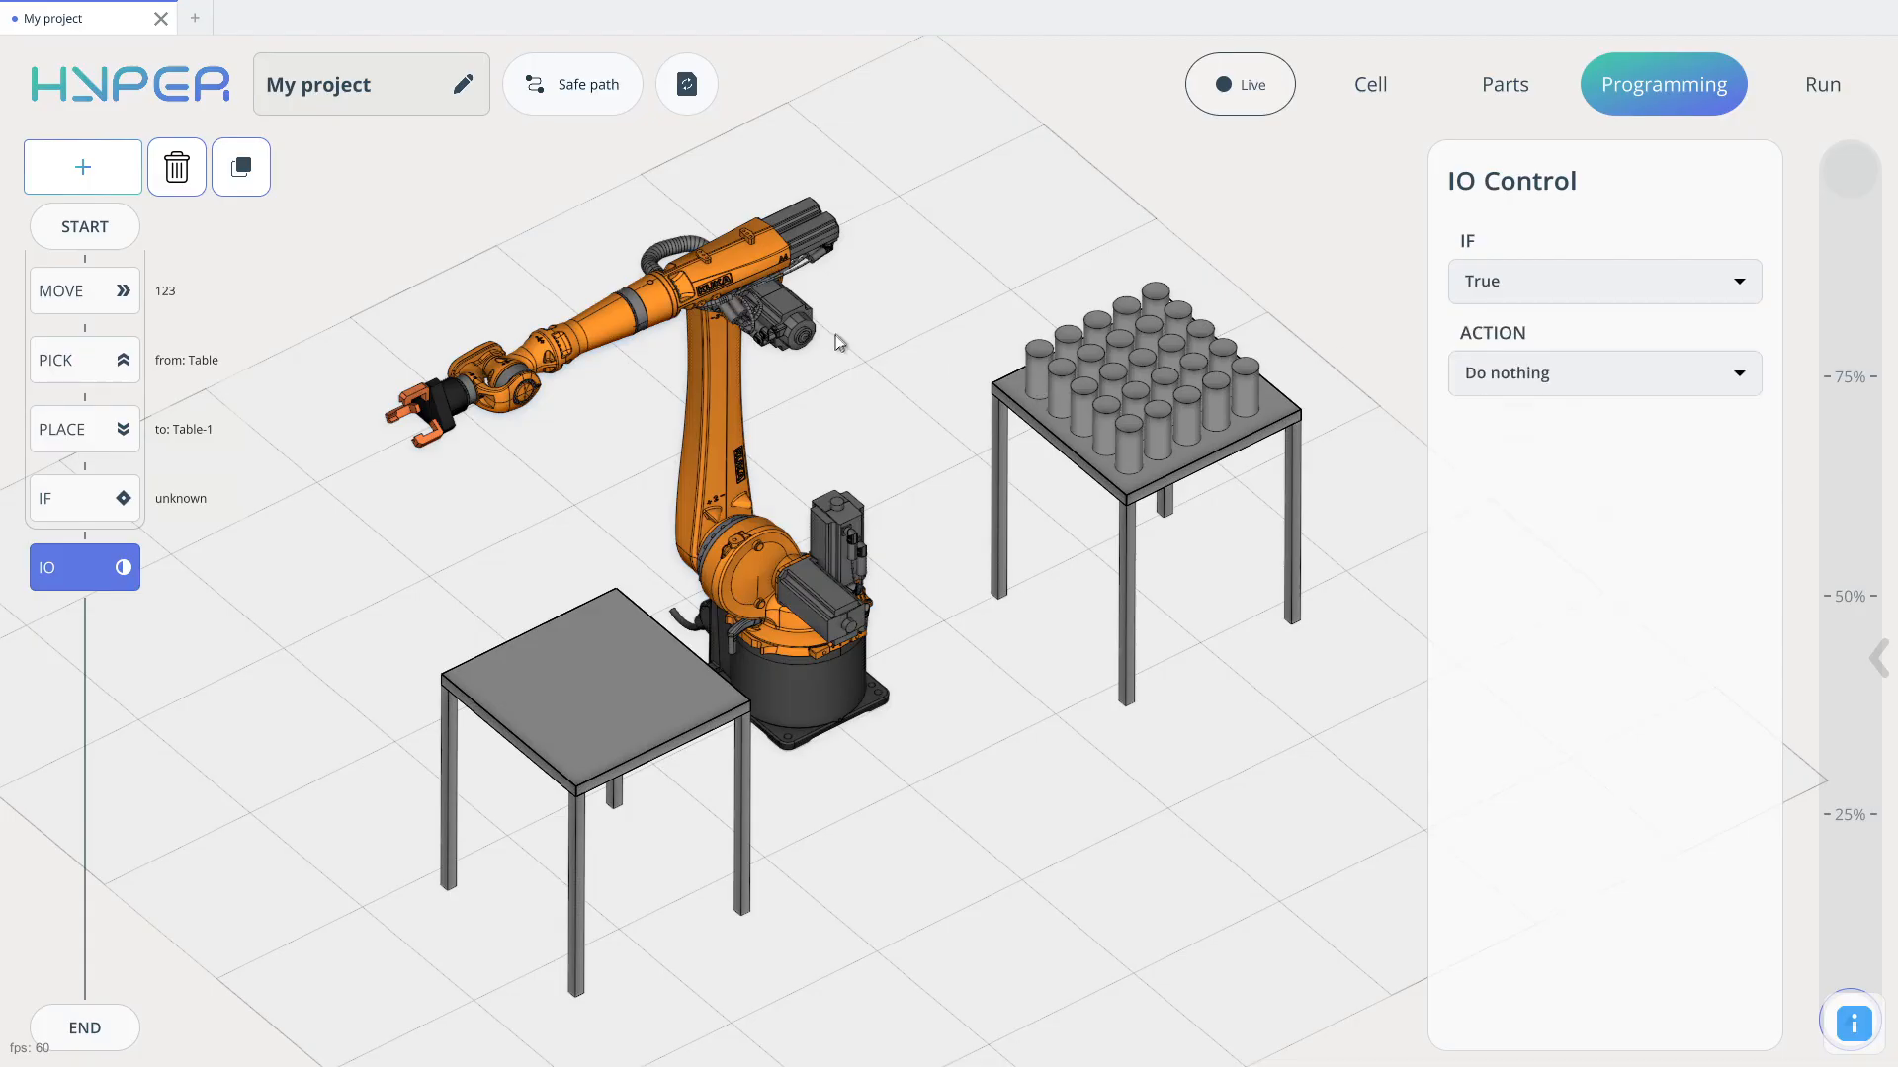
Step: Keep the IO command's condition at True and review the actions it can trigger
{"action": "scroll", "coordinate": [857, 339], "scroll_direction": "down", "scroll_amount": 3}
{"action": "mouse_move", "coordinate": [860, 342]}
{"action": "right_mouse_down"}
{"action": "mouse_move", "coordinate": [924, 360]}
{"action": "mouse_move", "coordinate": [889, 354]}
{"action": "right_mouse_up"}
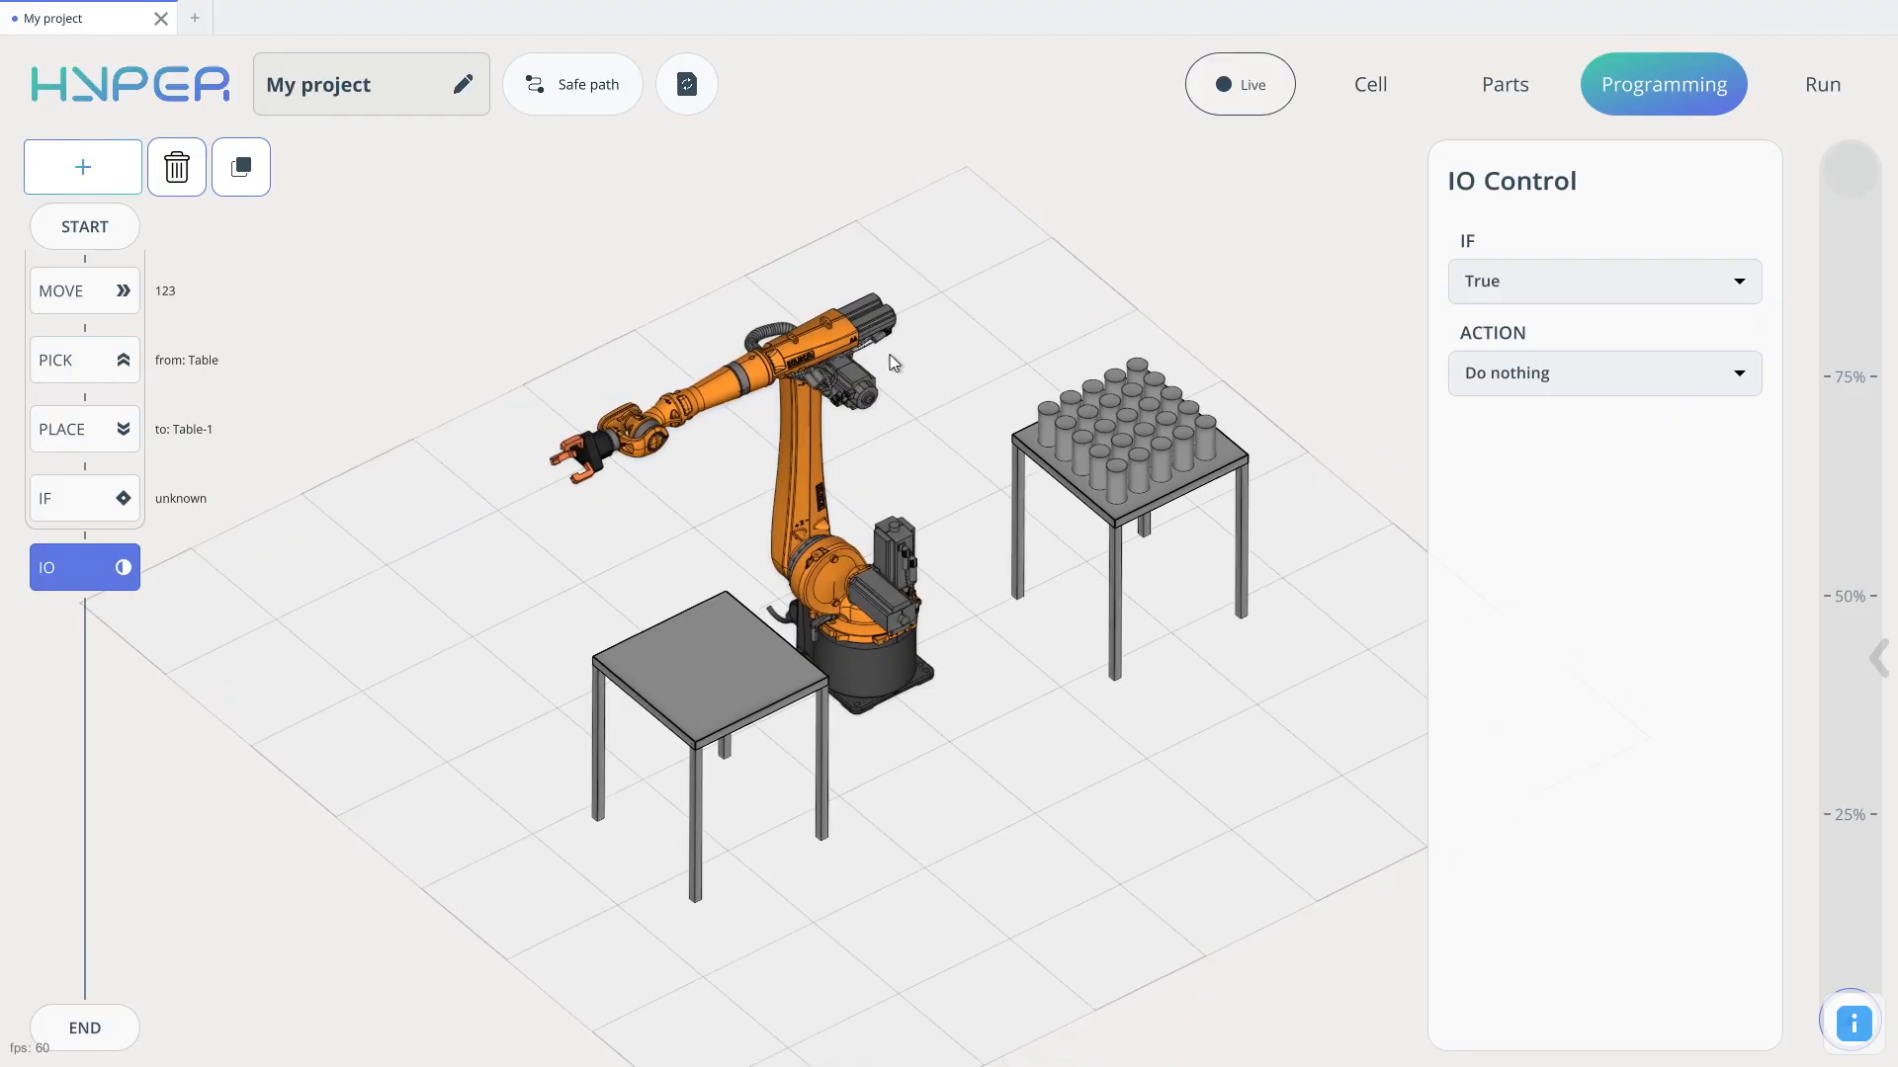
{"action": "scroll", "coordinate": [890, 355], "scroll_direction": "down", "scroll_amount": 3}
{"action": "left_click_drag", "start_coordinate": [898, 366], "coordinate": [883, 331]}
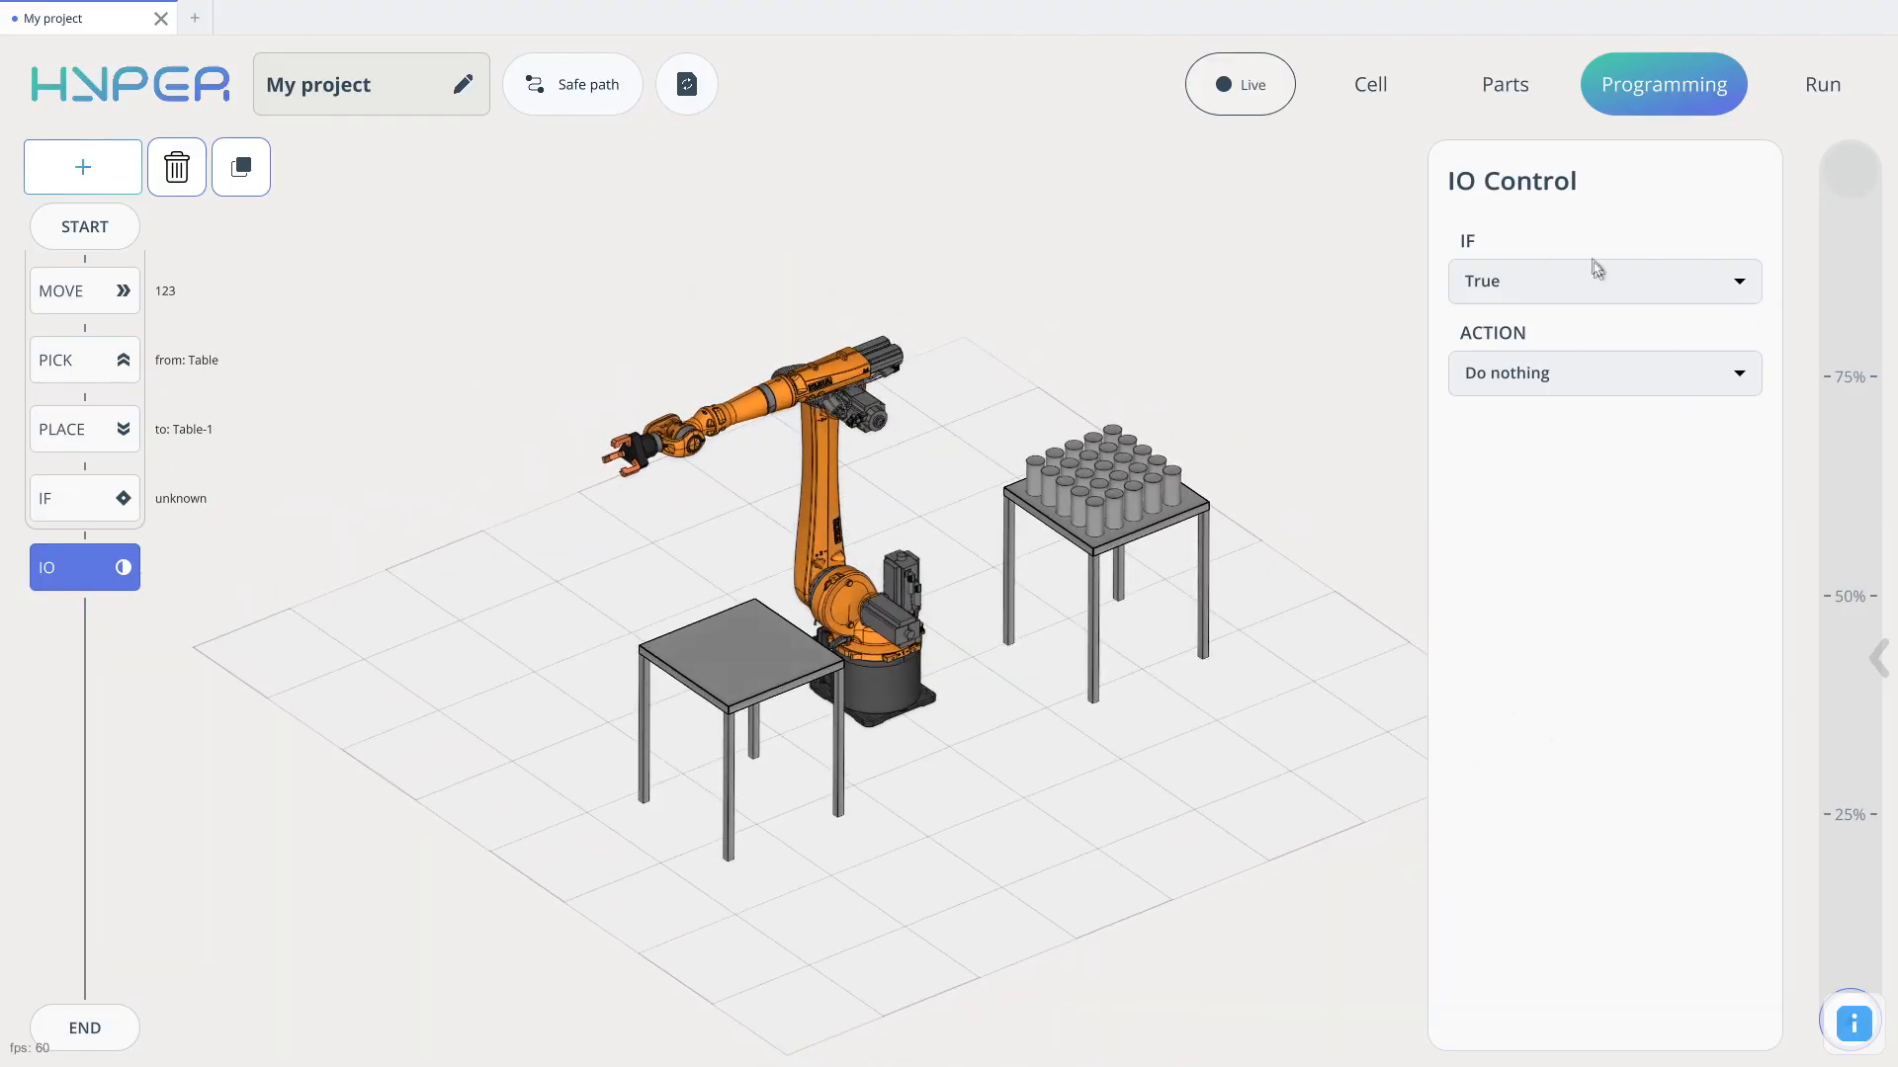
{"action": "left_click", "coordinate": [1584, 290]}
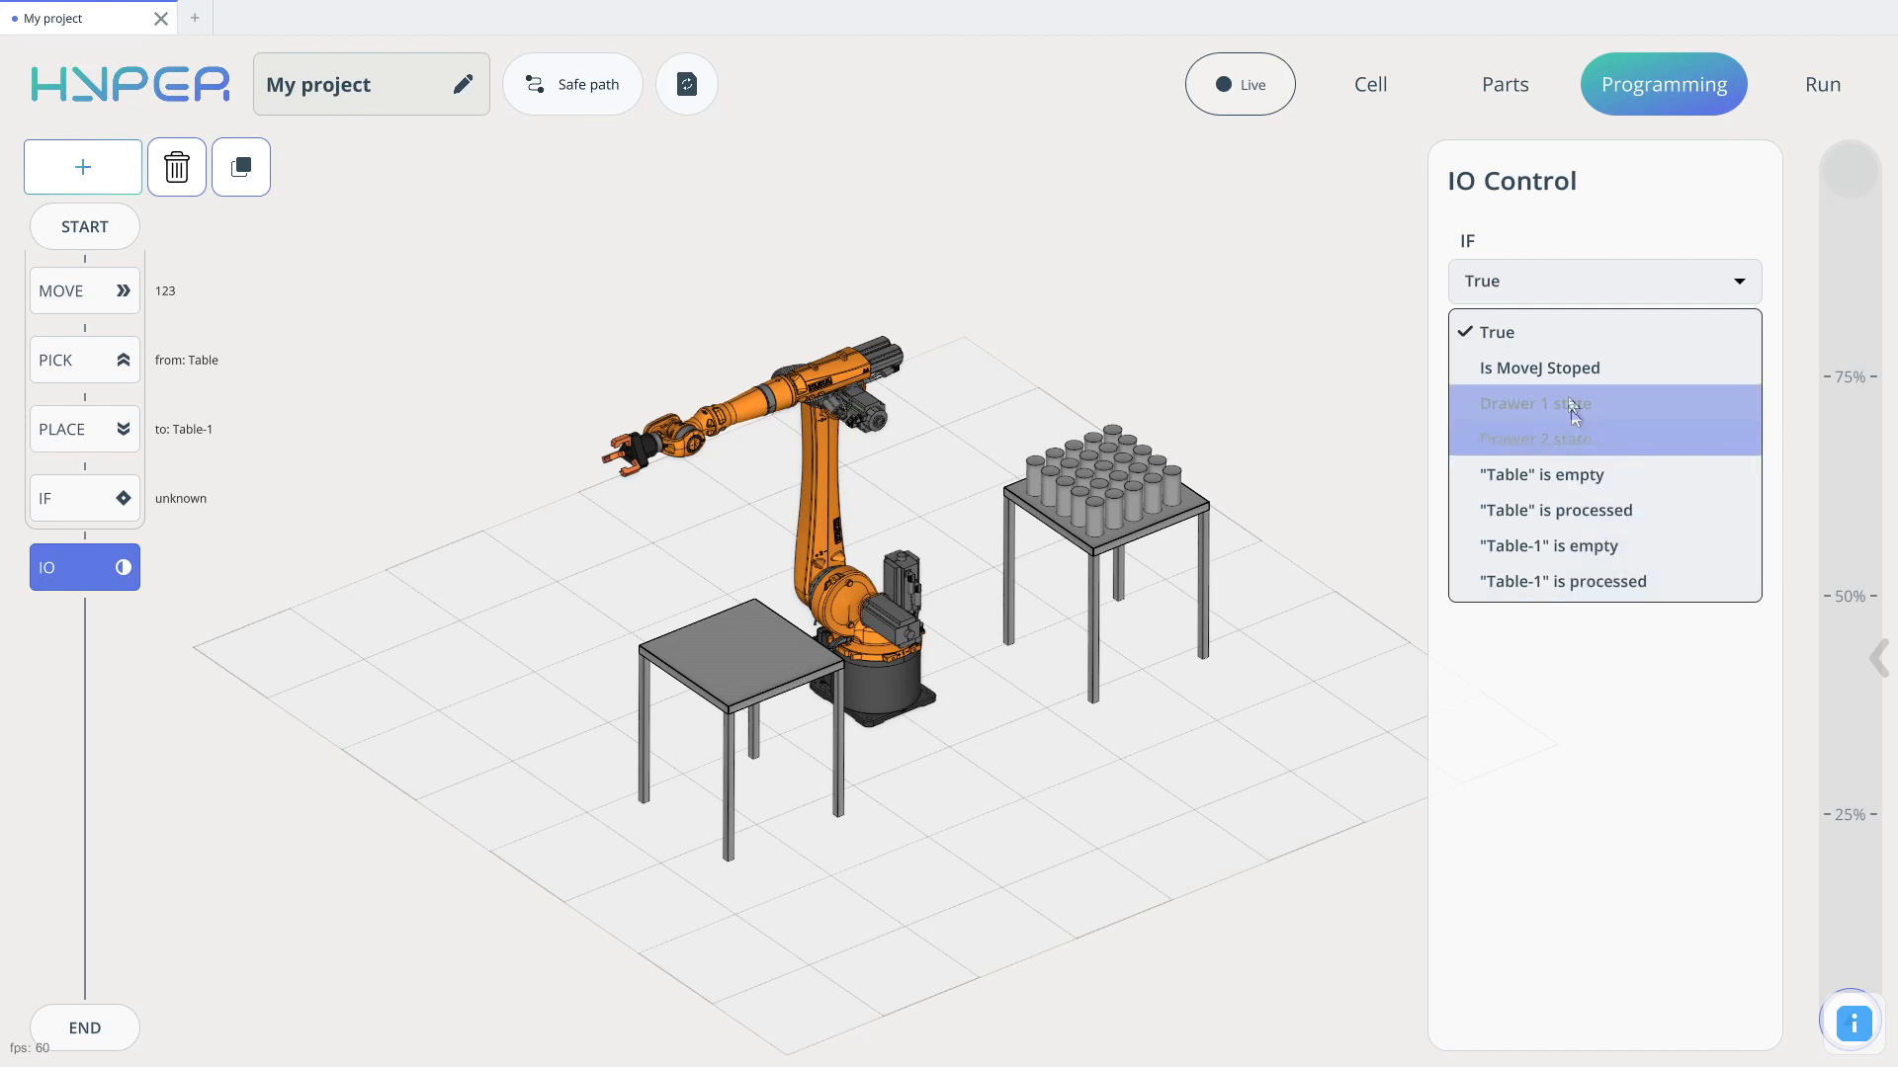
{"action": "left_click", "coordinate": [1487, 330]}
{"action": "left_click", "coordinate": [1626, 383]}
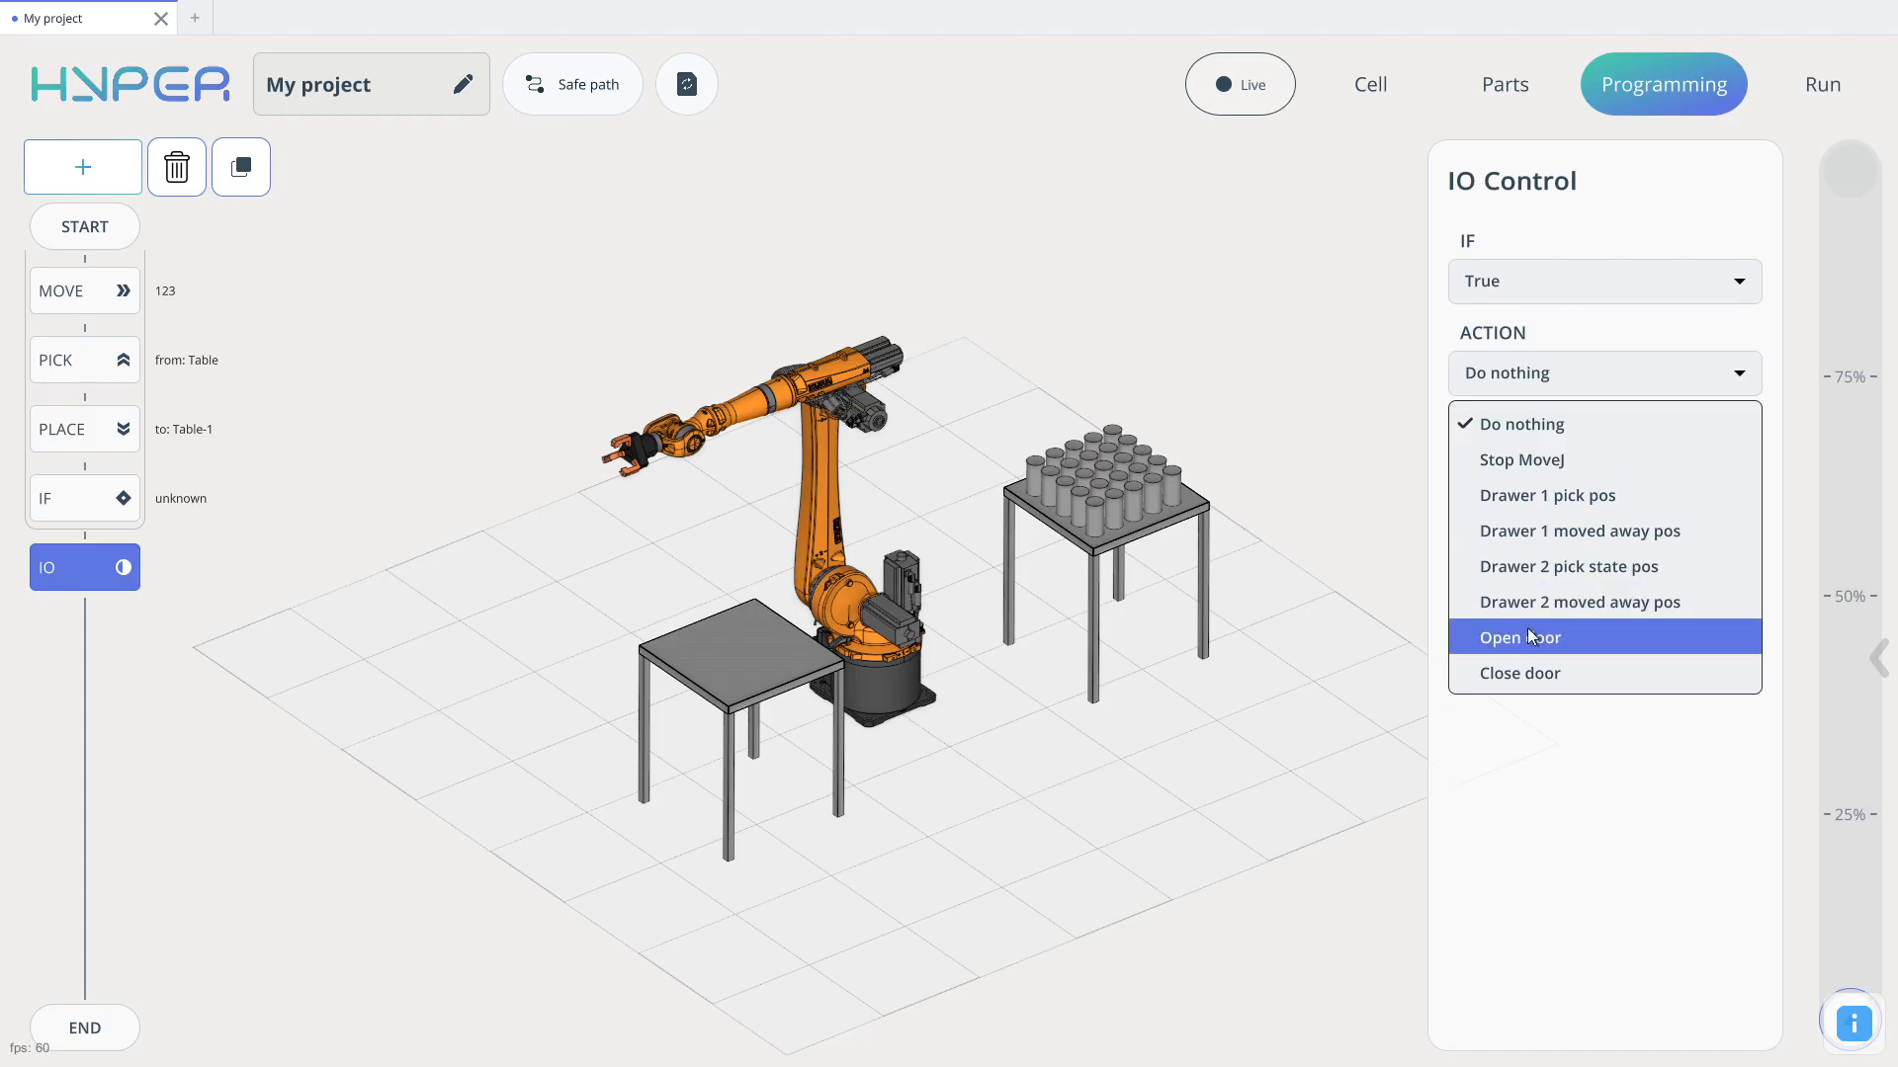
{"action": "left_click", "coordinate": [1539, 734]}
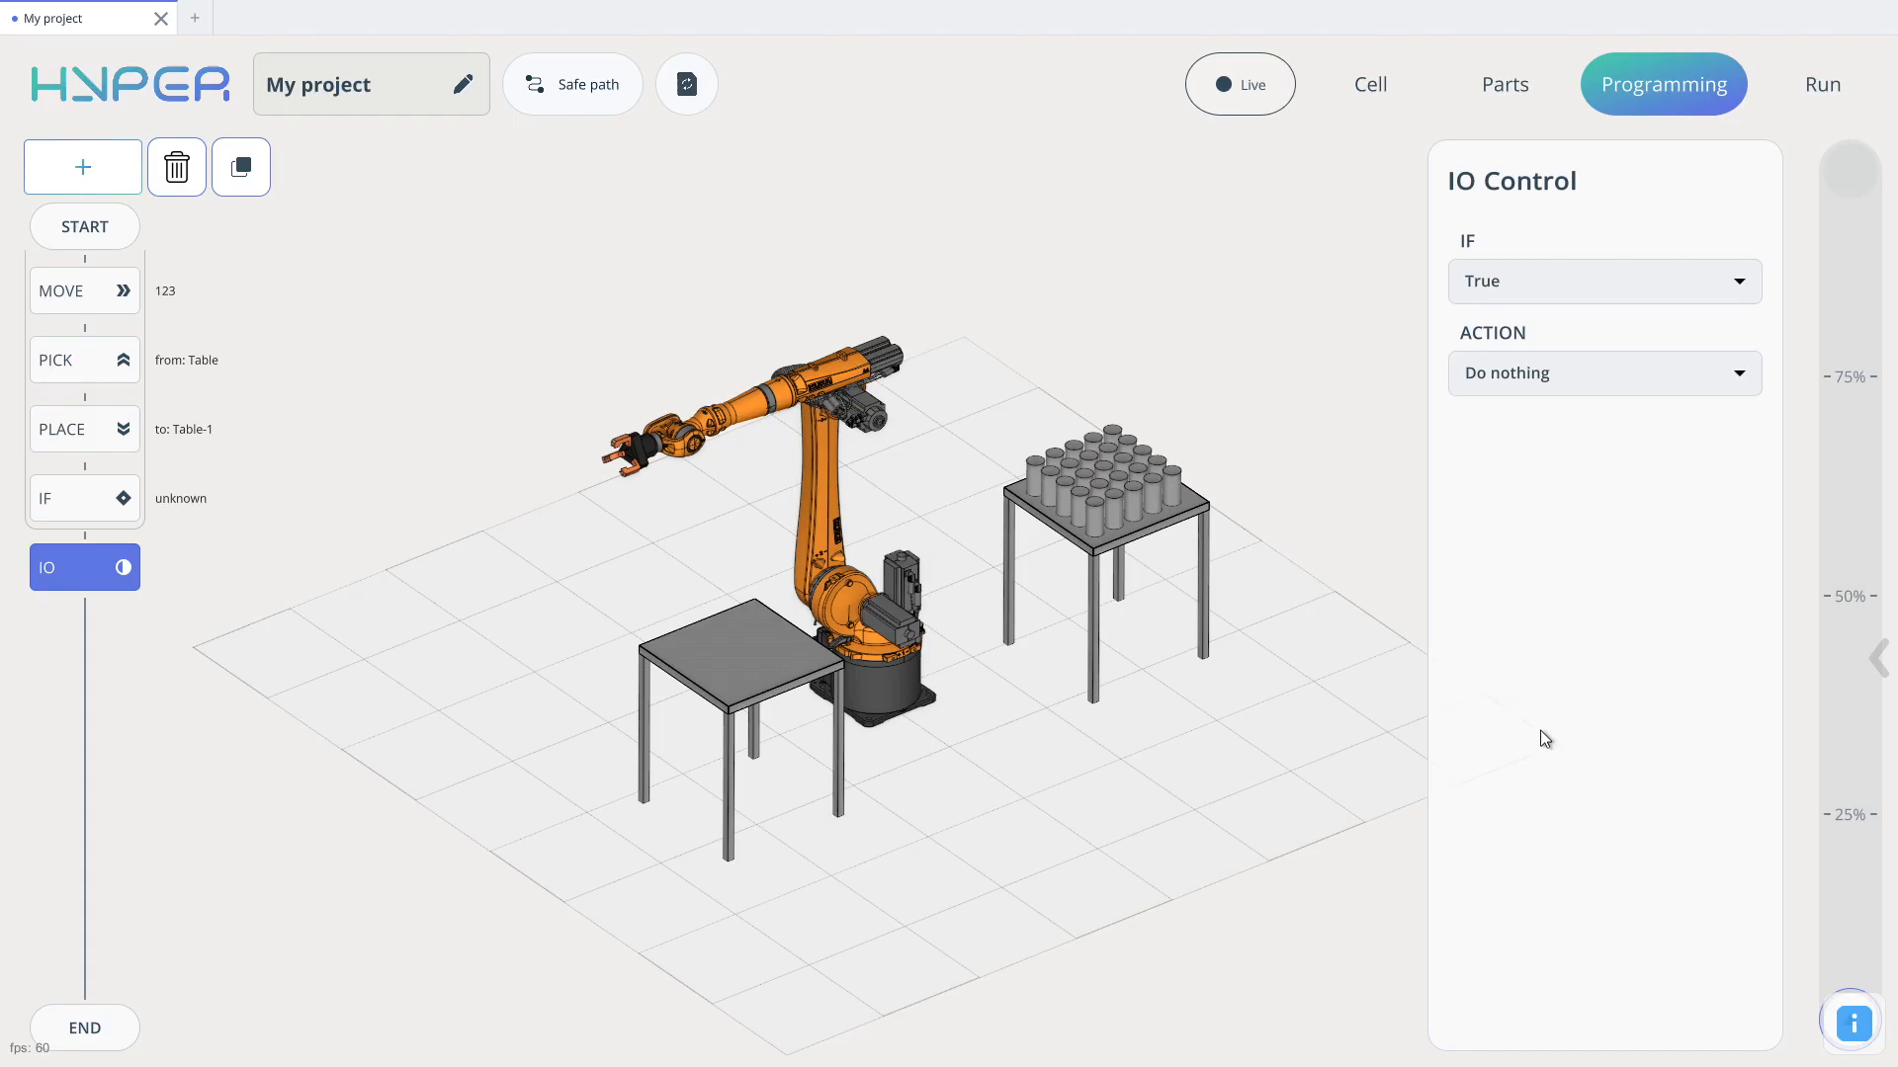
Step: Add a PAUSE command after the IO command and examine its wait conditions and time setting
{"action": "left_click", "coordinate": [117, 170]}
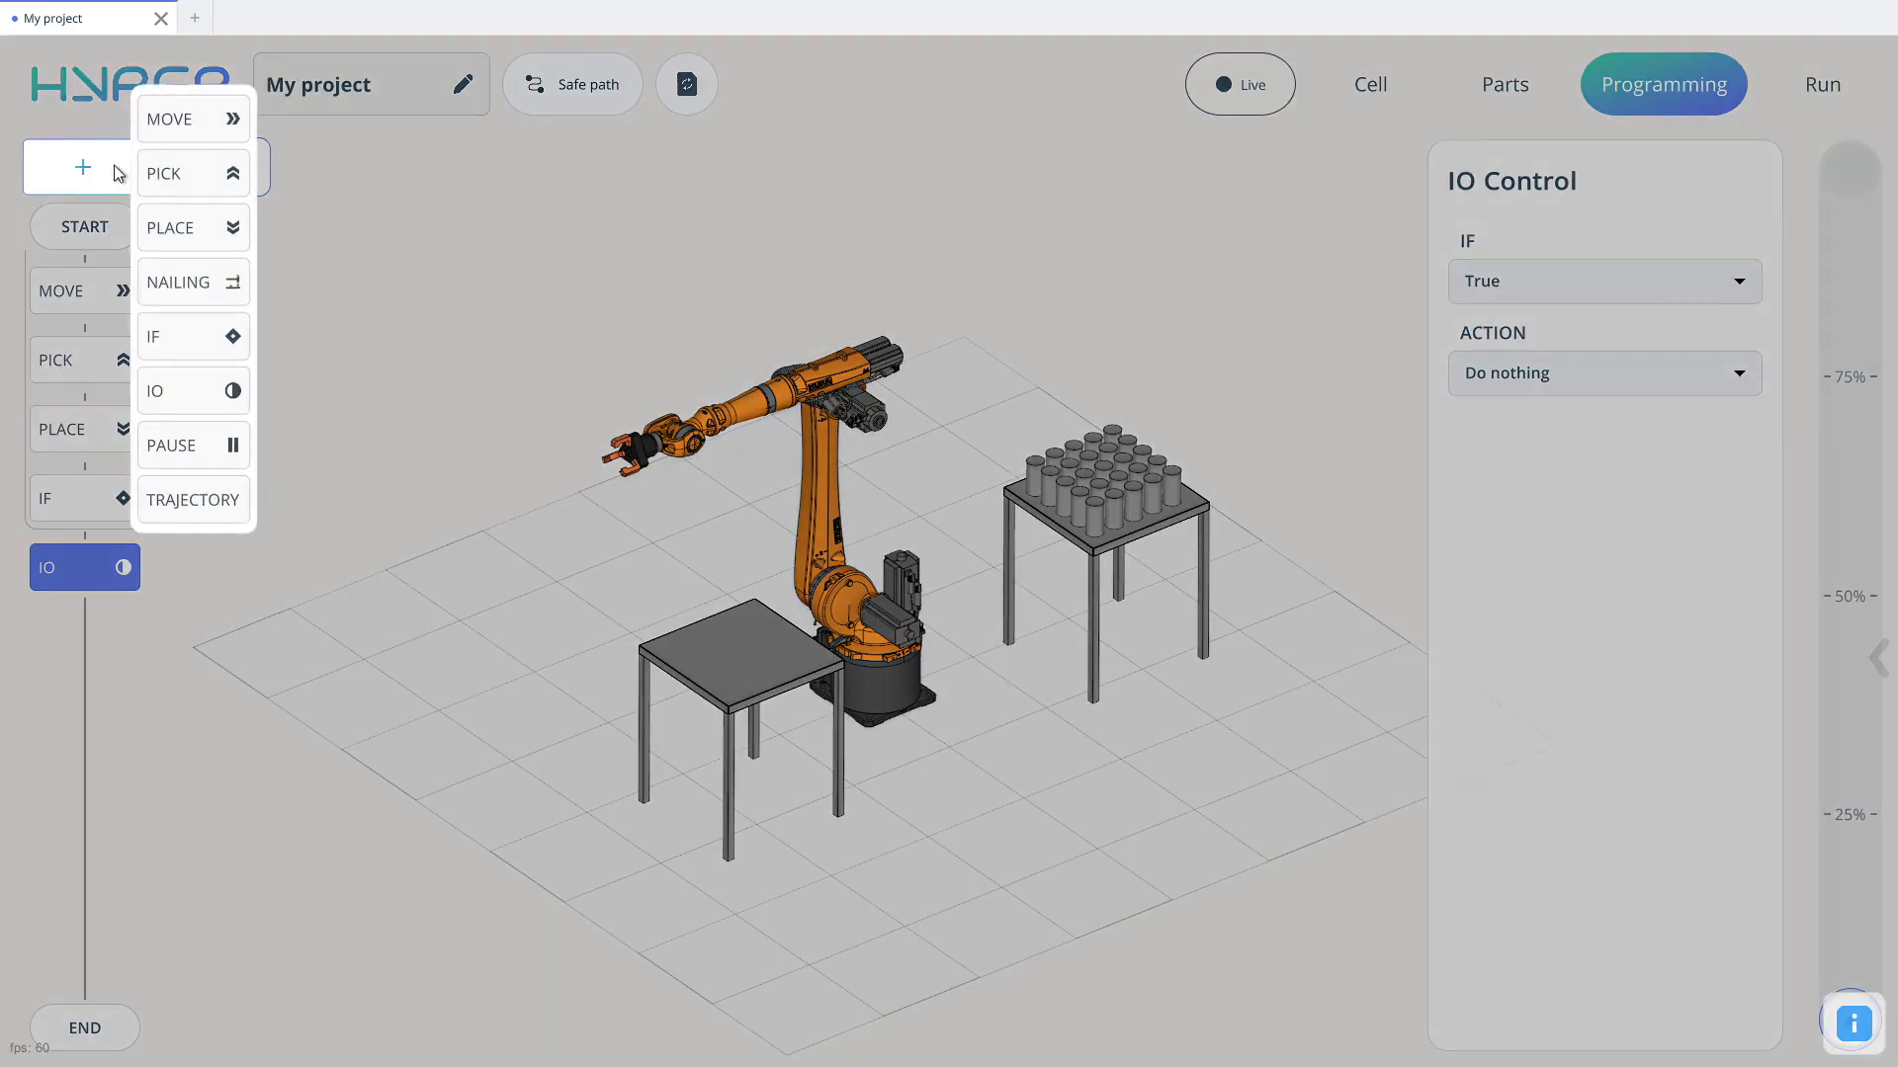
{"action": "left_click_drag", "start_coordinate": [202, 442], "coordinate": [212, 598]}
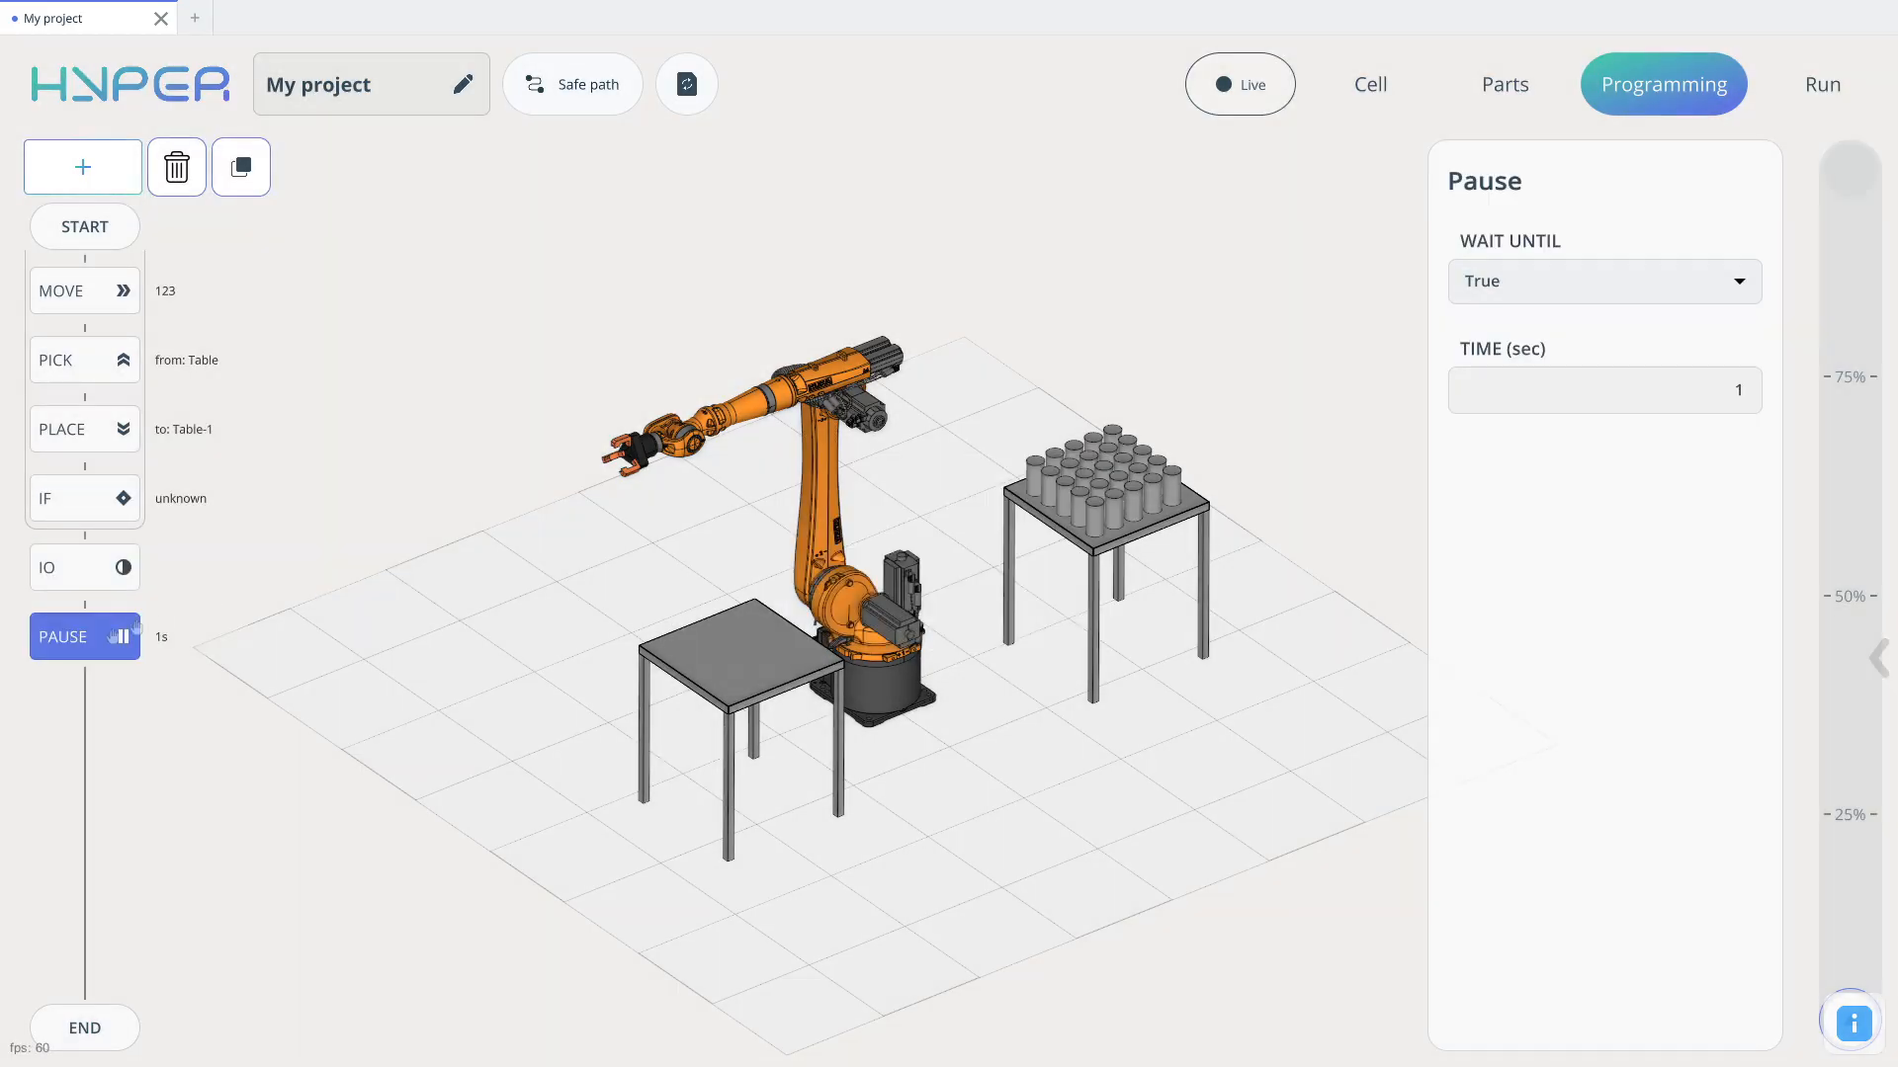
{"action": "left_click", "coordinate": [1712, 288]}
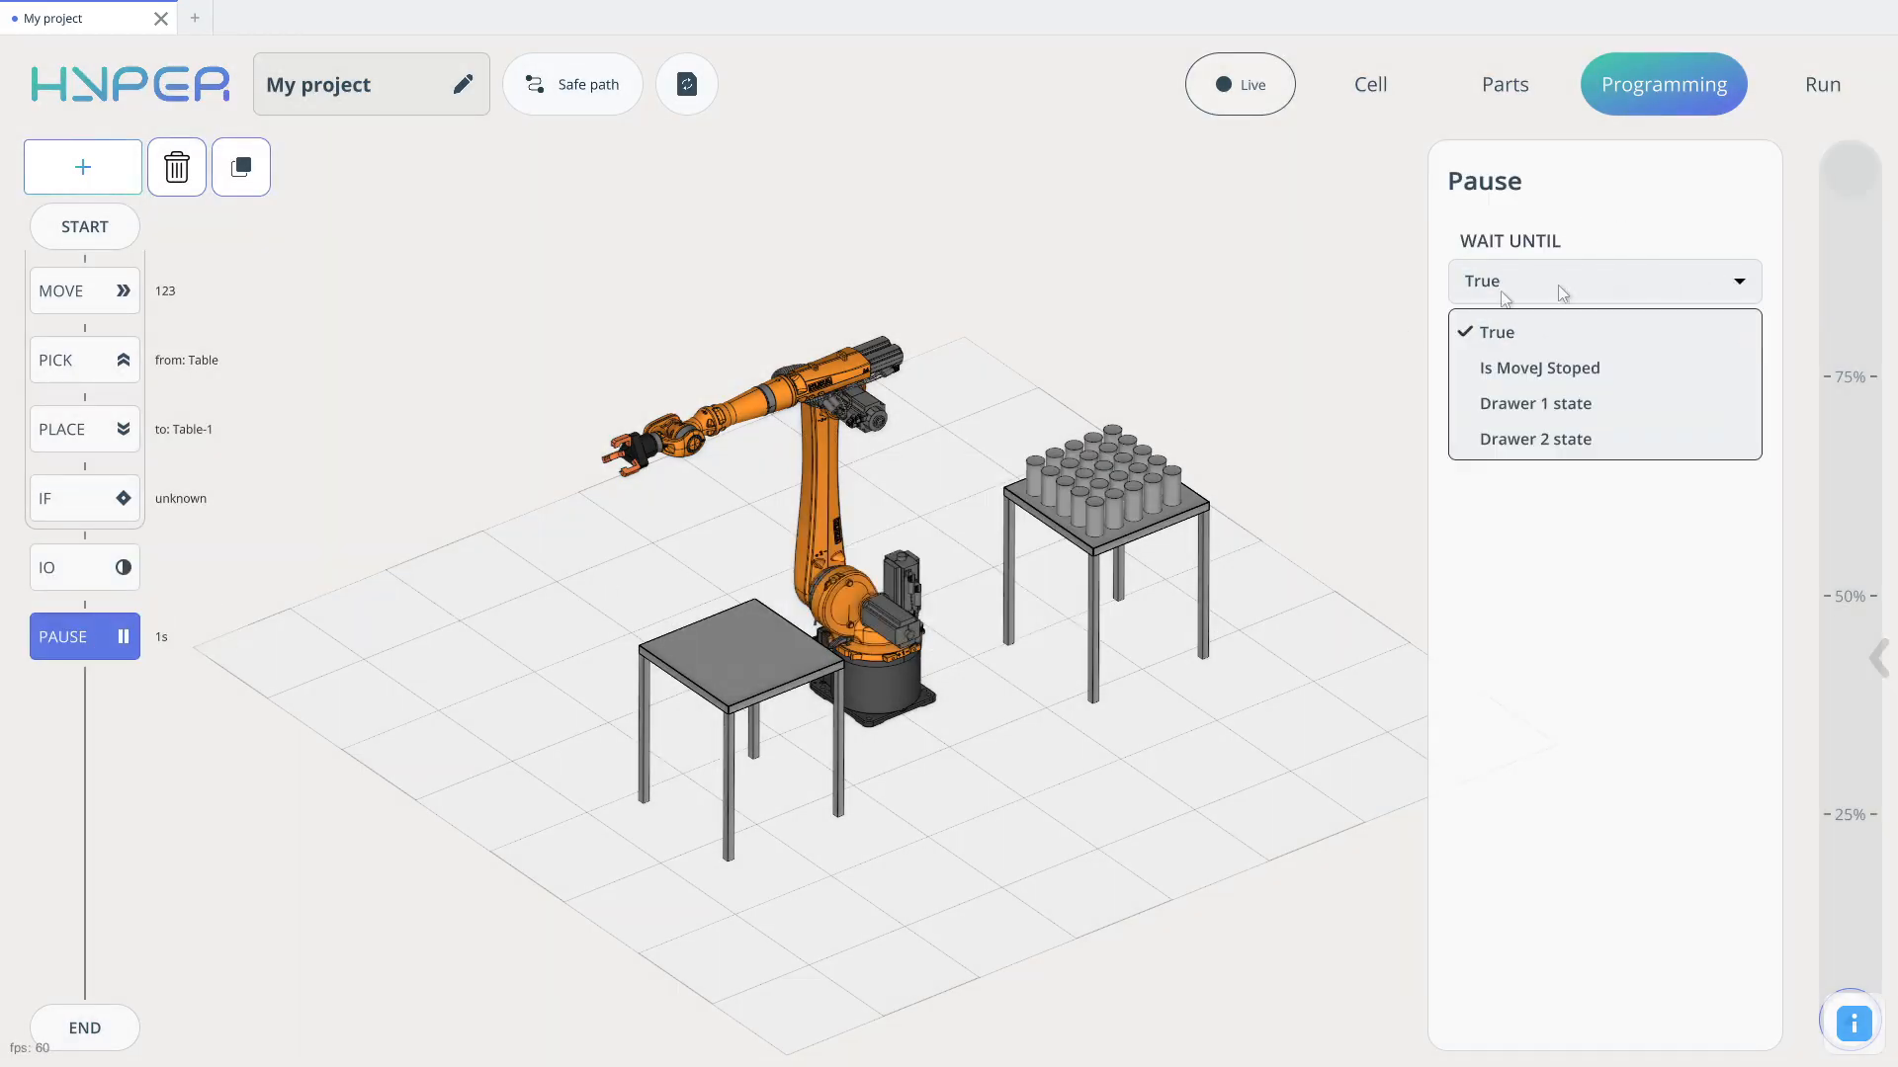
{"action": "left_click", "coordinate": [183, 297]}
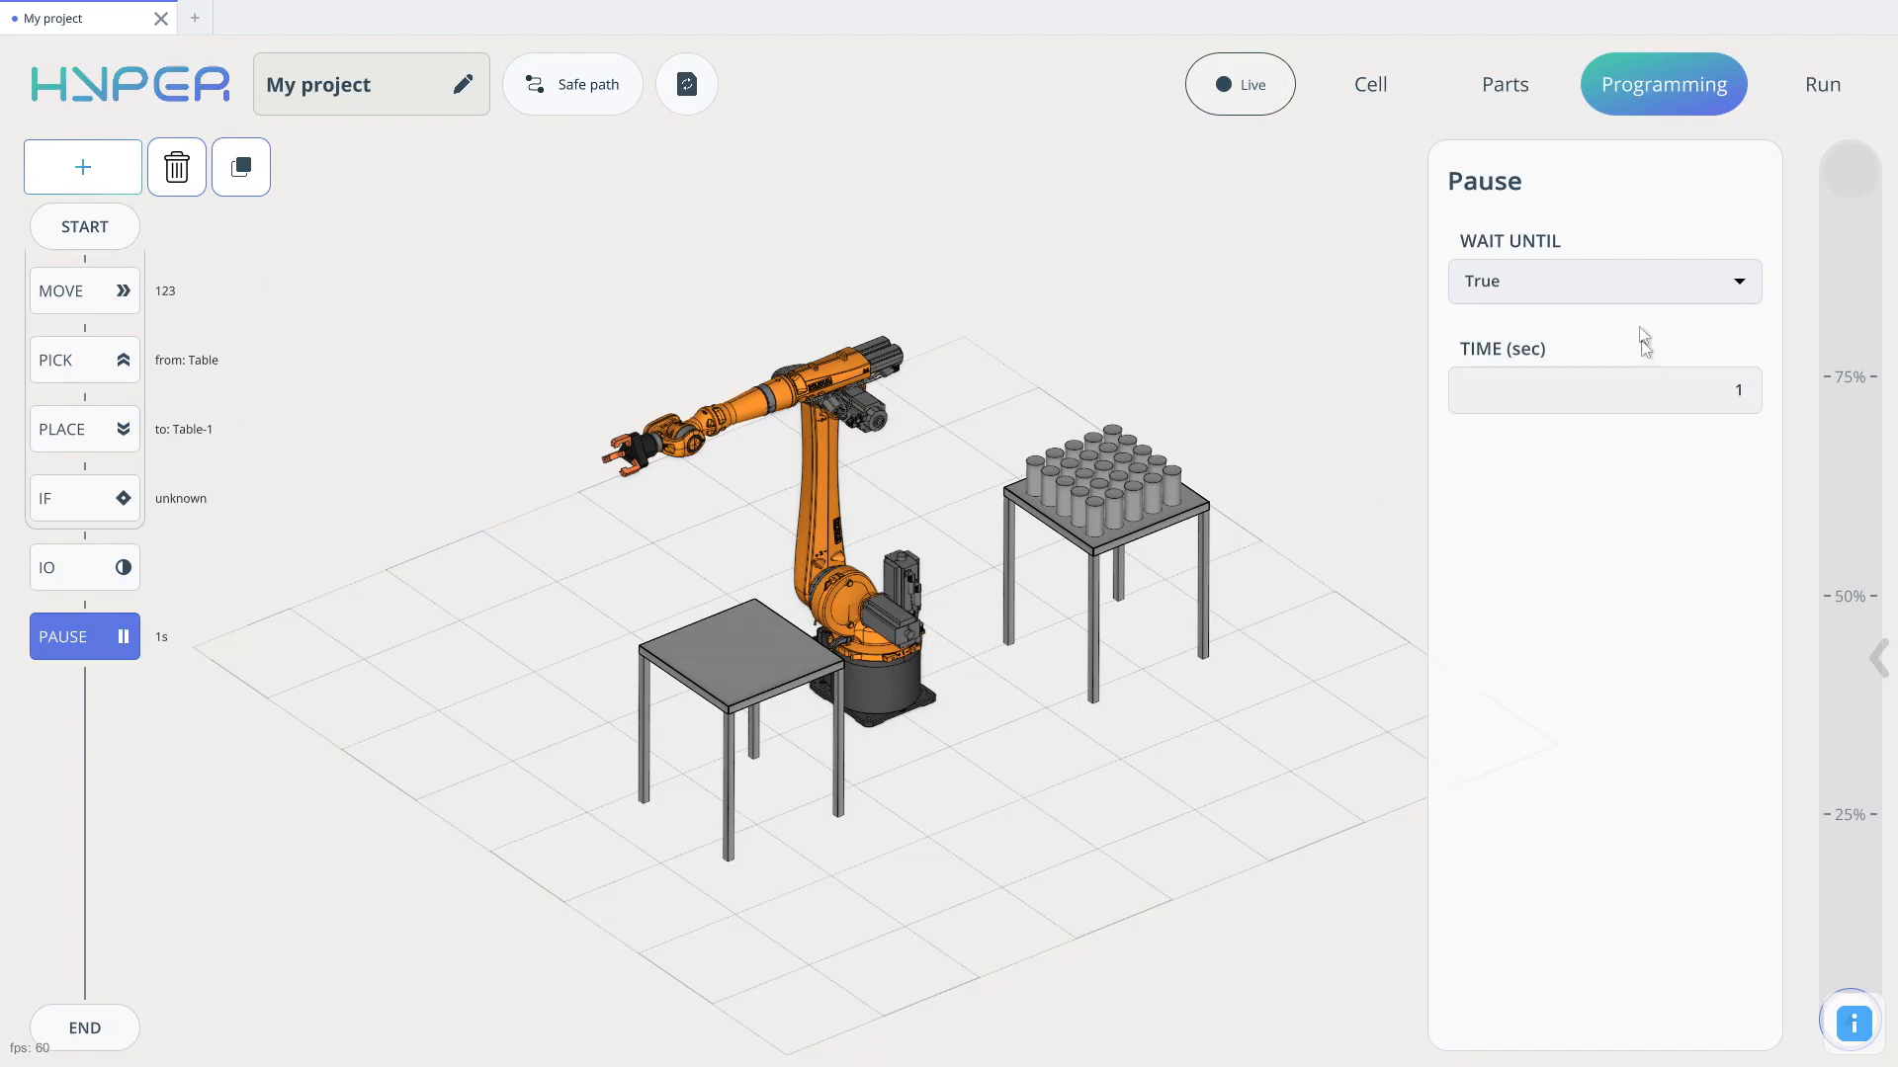
{"action": "left_click", "coordinate": [1639, 277]}
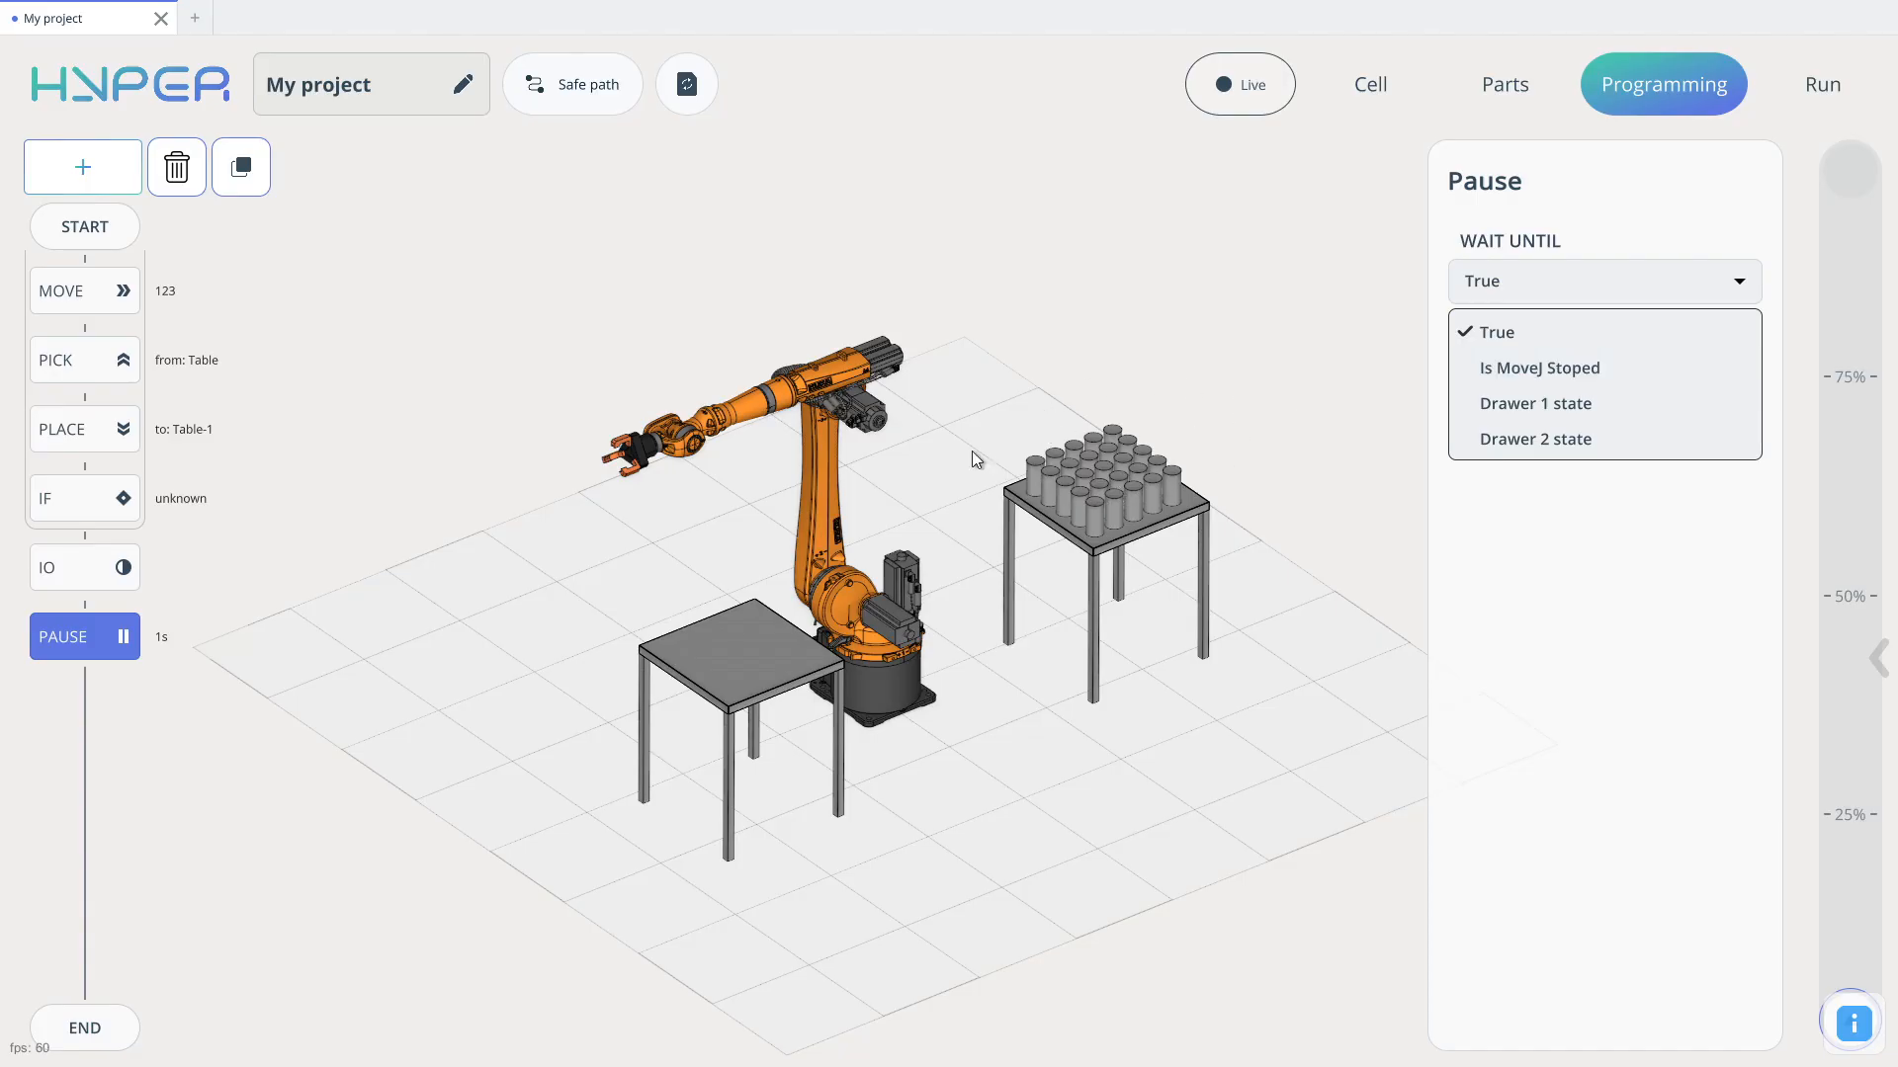
{"action": "left_click", "coordinate": [1095, 680]}
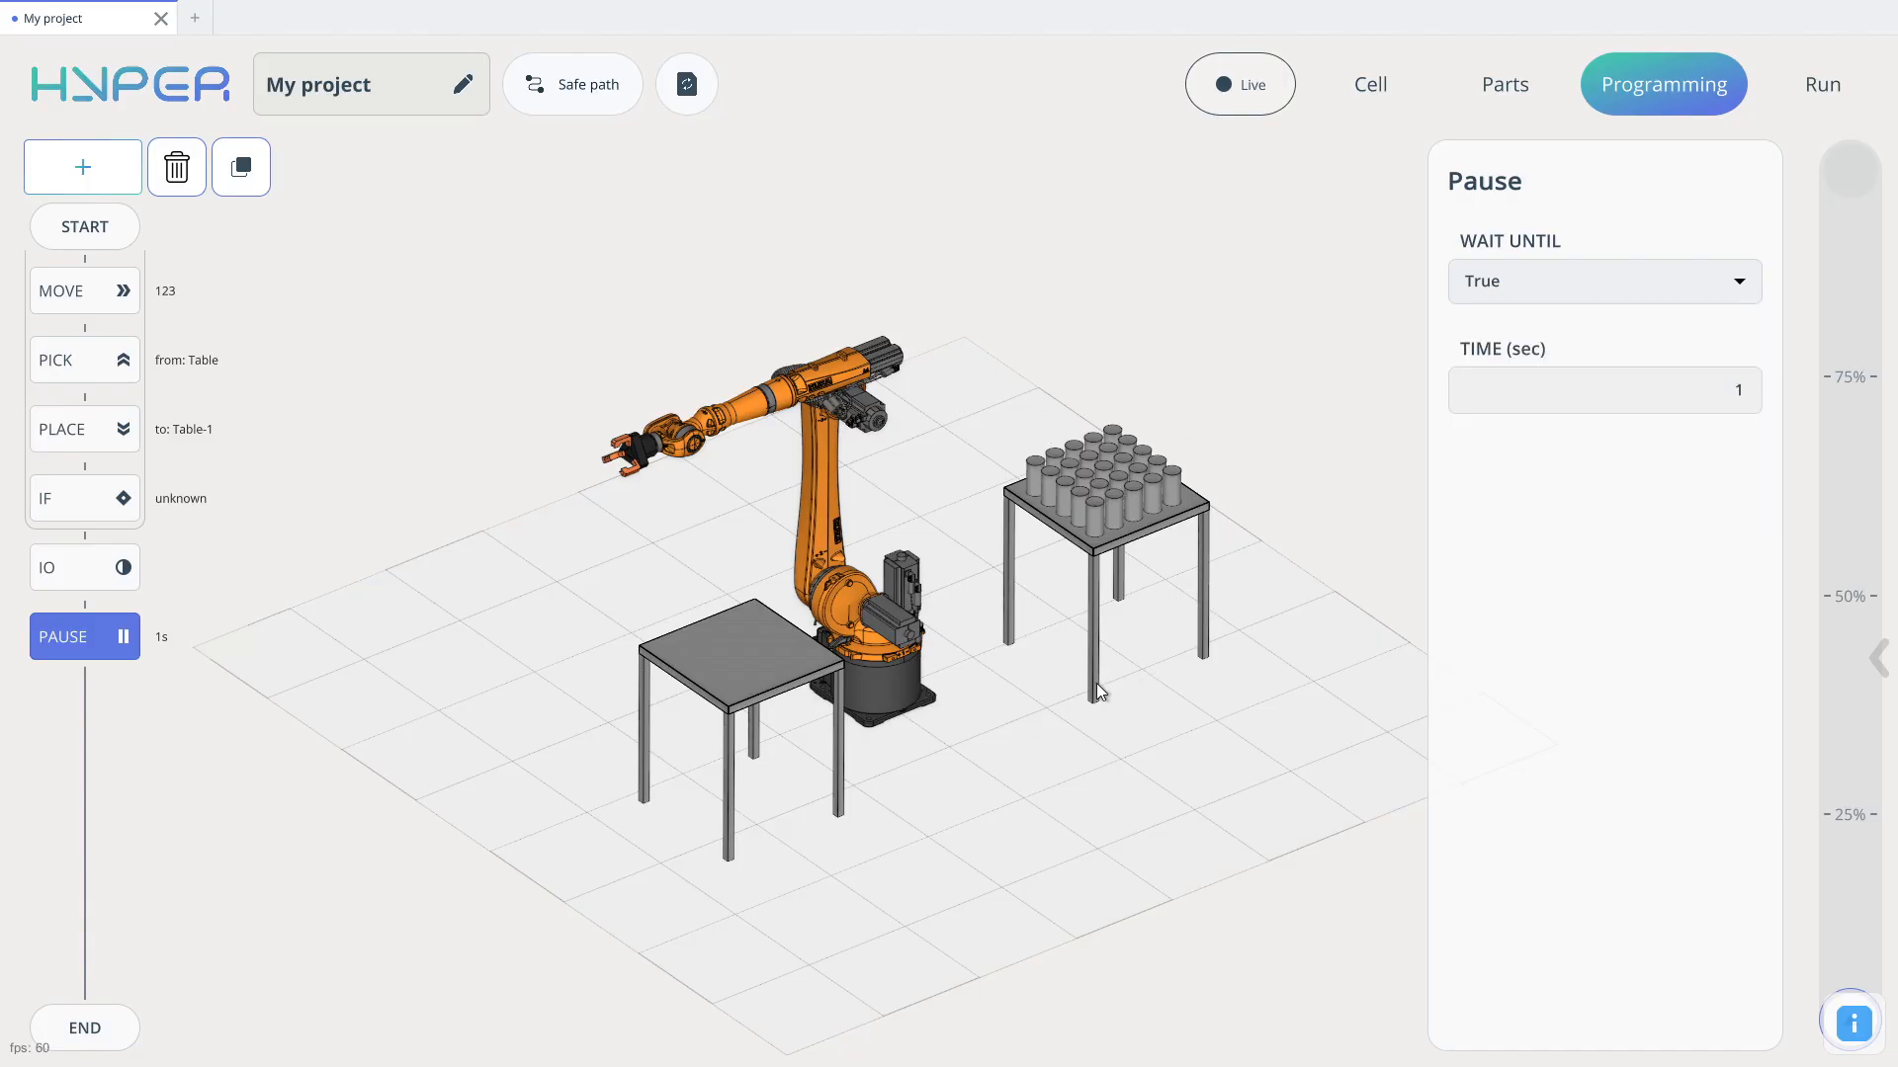
{"action": "left_click", "coordinate": [1735, 393]}
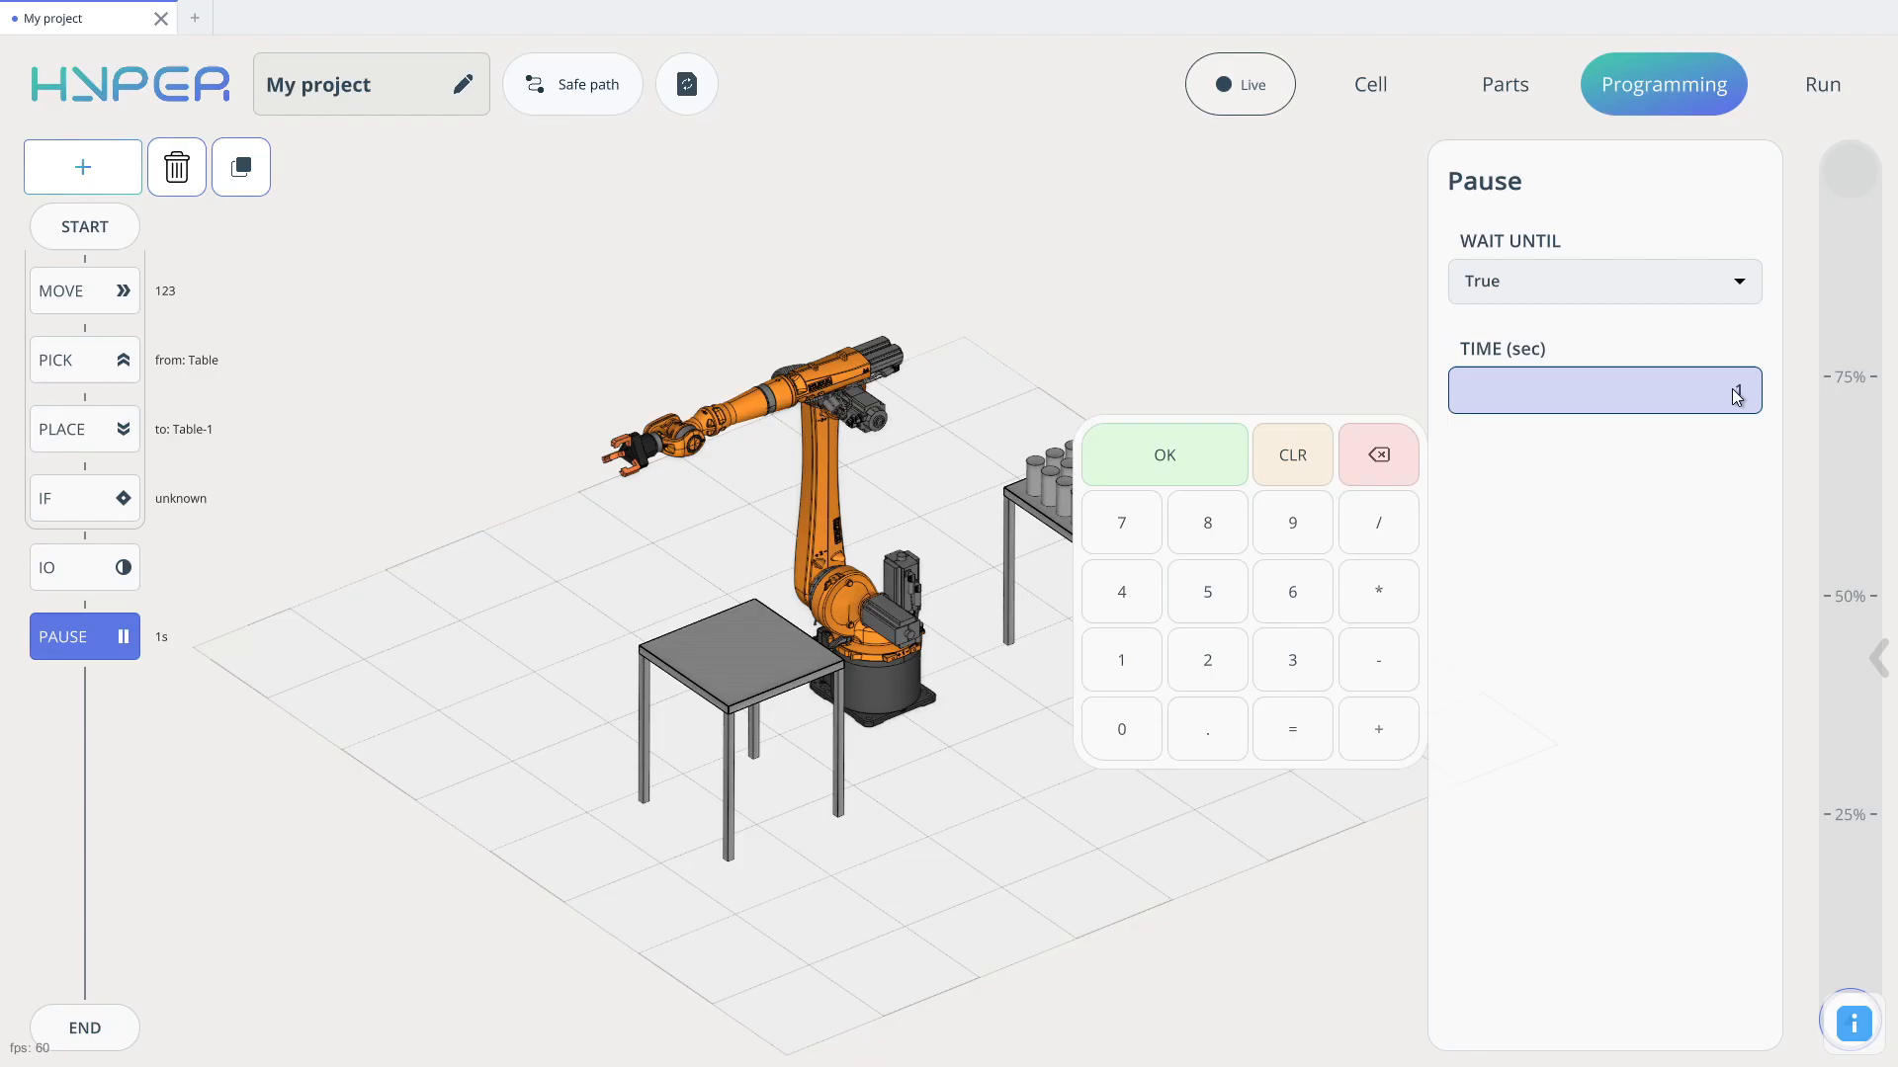
{"action": "left_click", "coordinate": [1166, 458]}
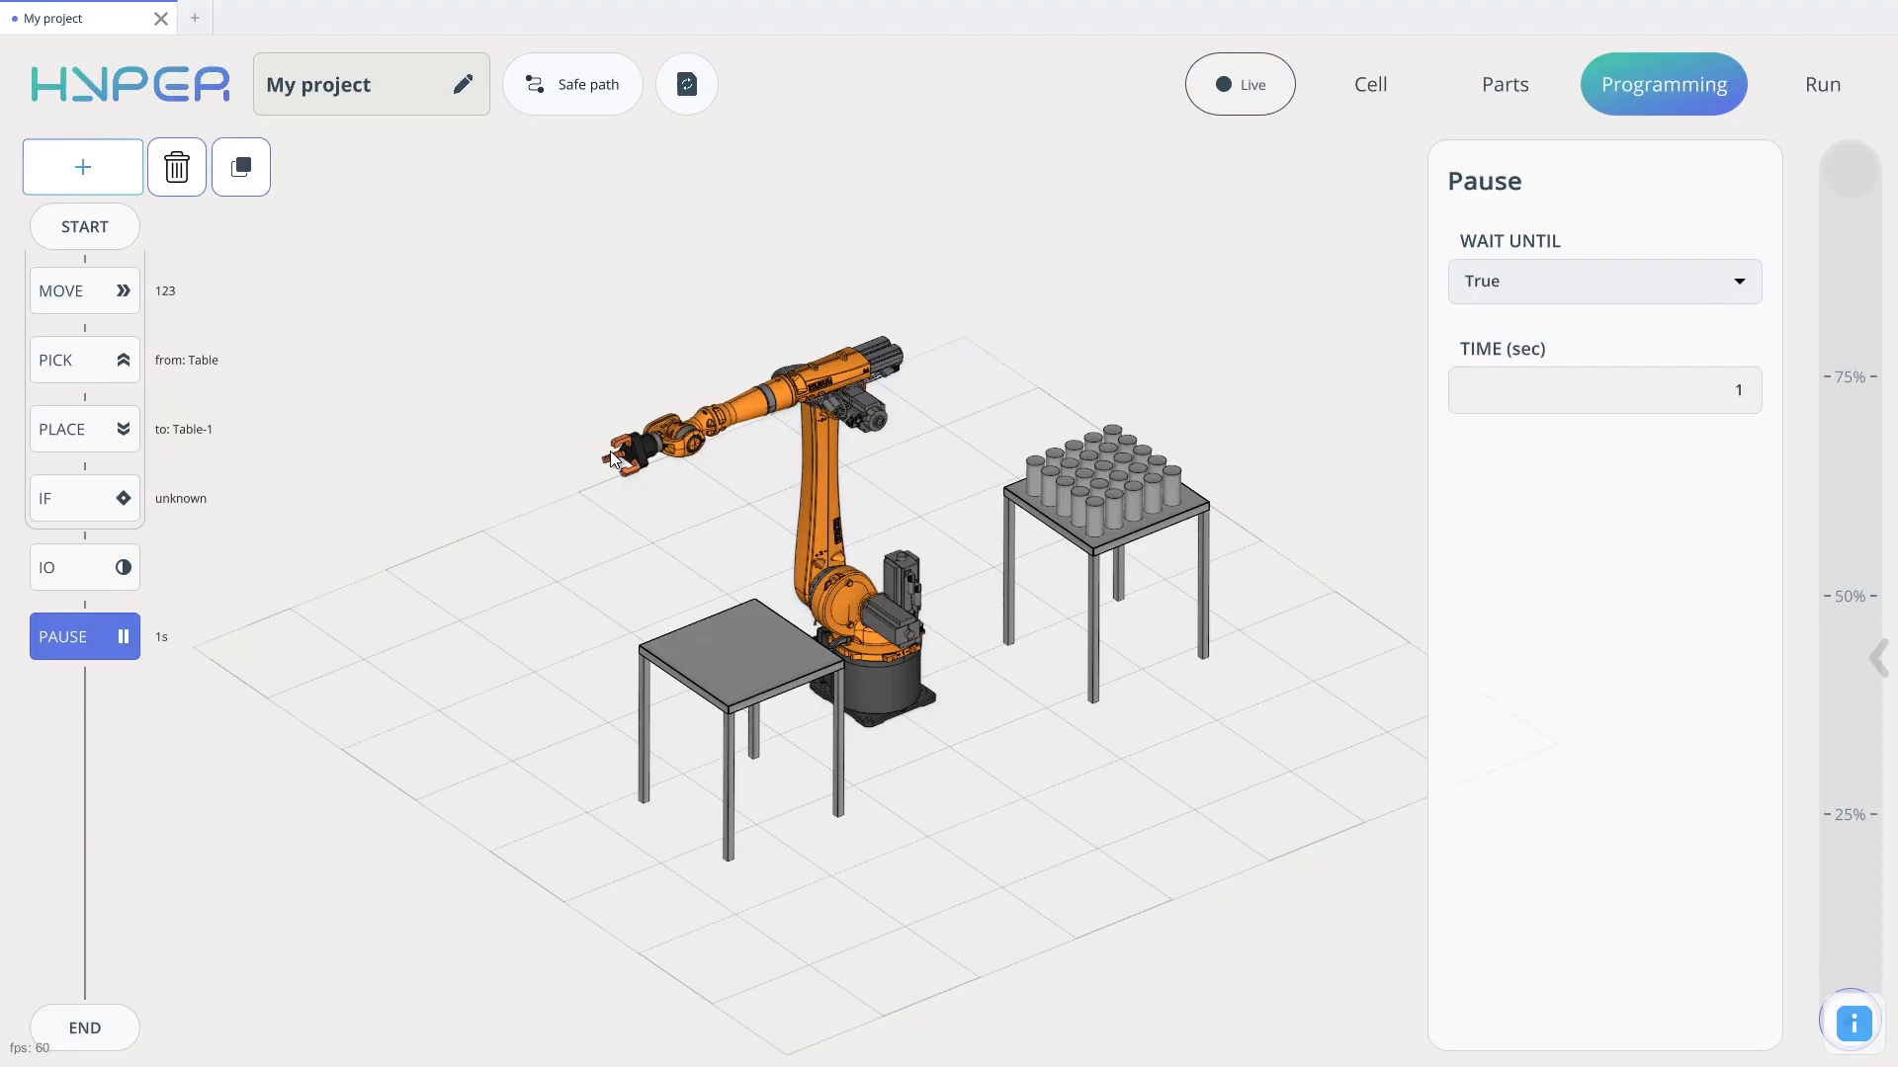
Step: Review the list of available commands and delete the PAUSE command from the program
{"action": "left_click", "coordinate": [107, 153]}
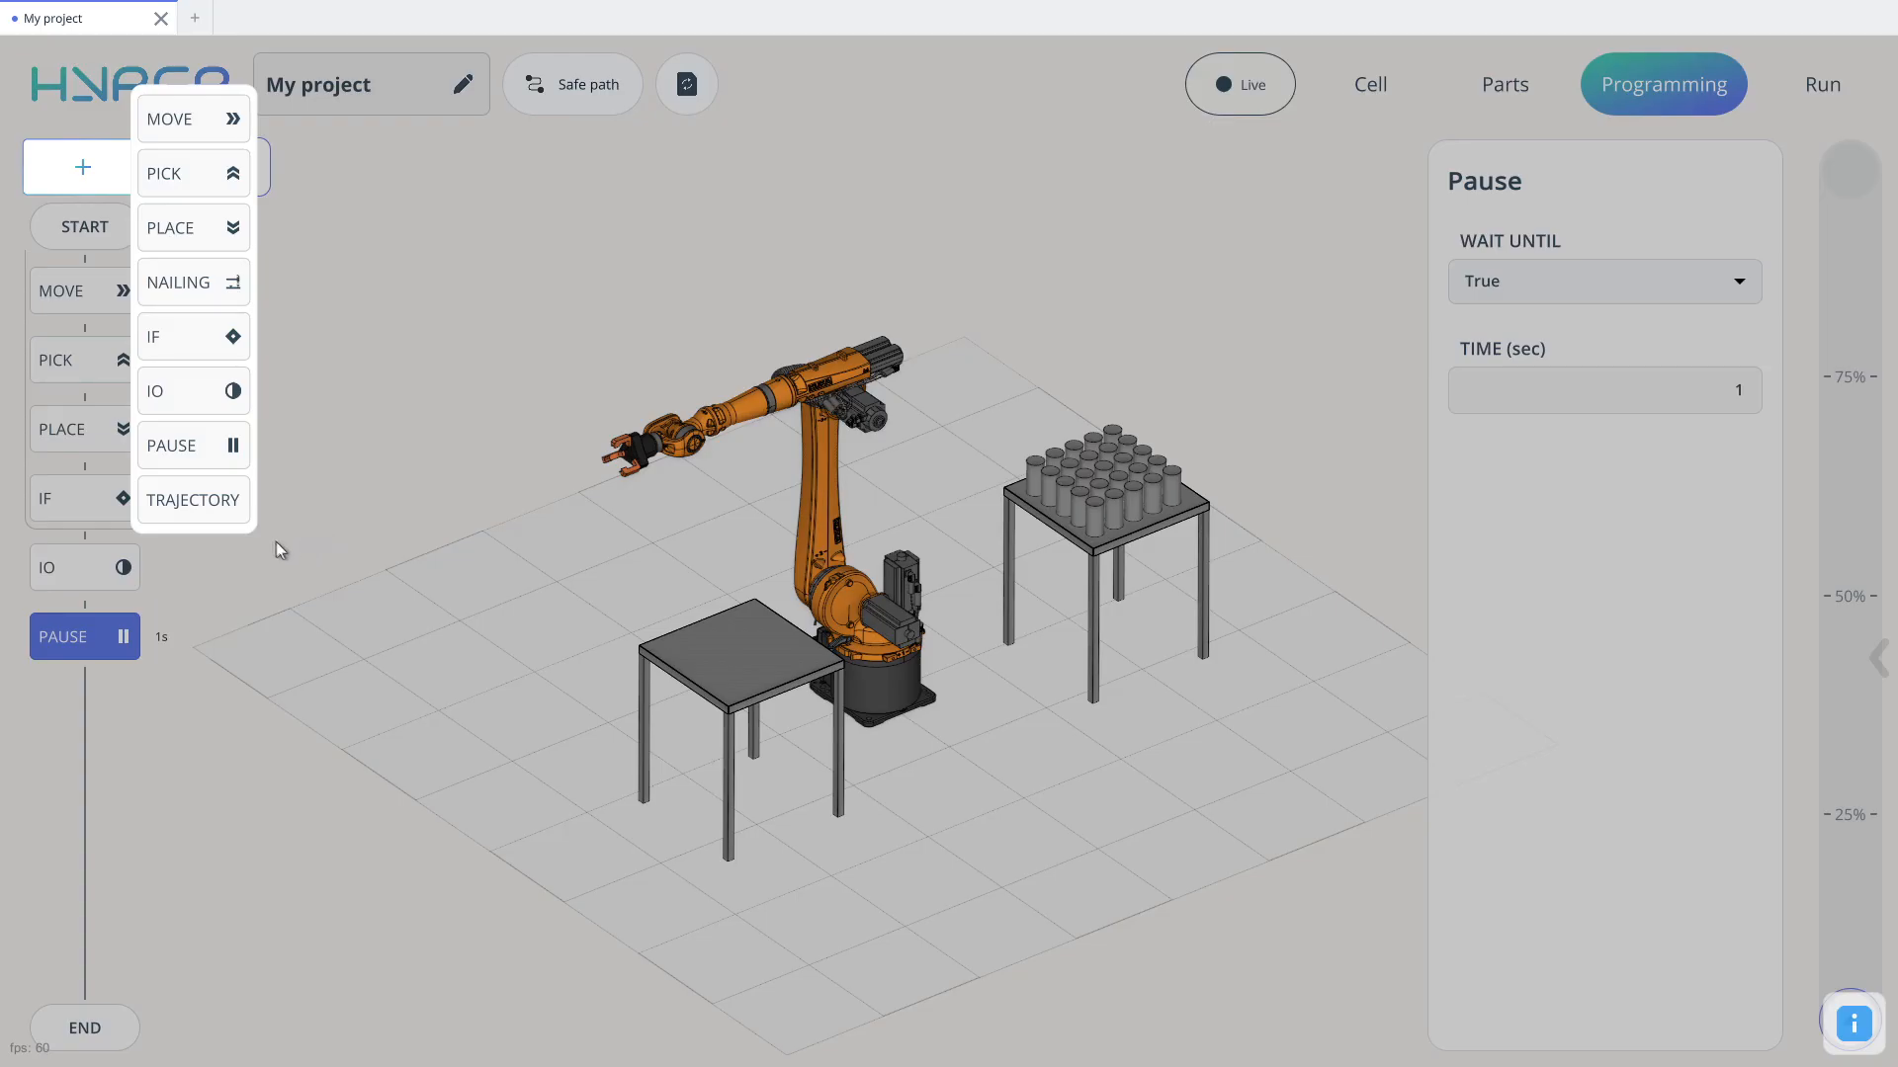
{"action": "left_click", "coordinate": [350, 549]}
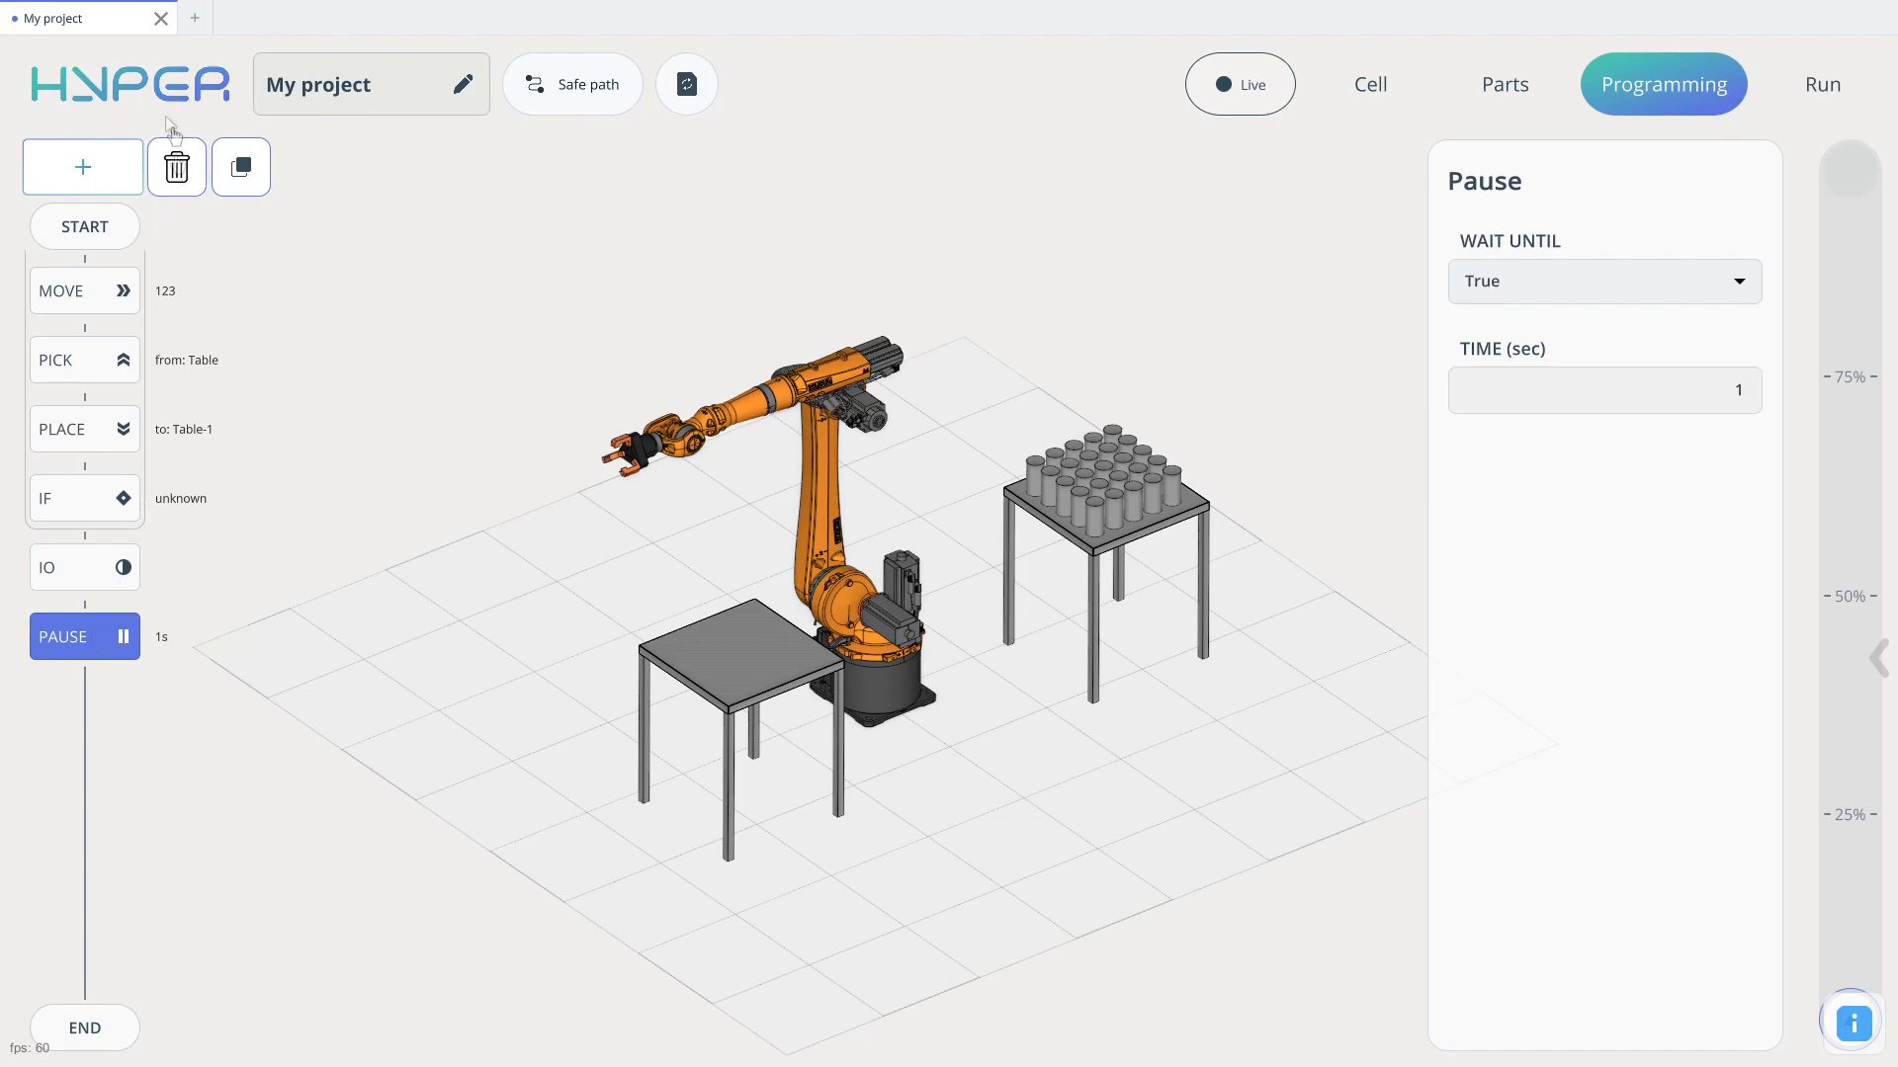
{"action": "left_click", "coordinate": [177, 166]}
{"action": "left_click", "coordinate": [1088, 658]}
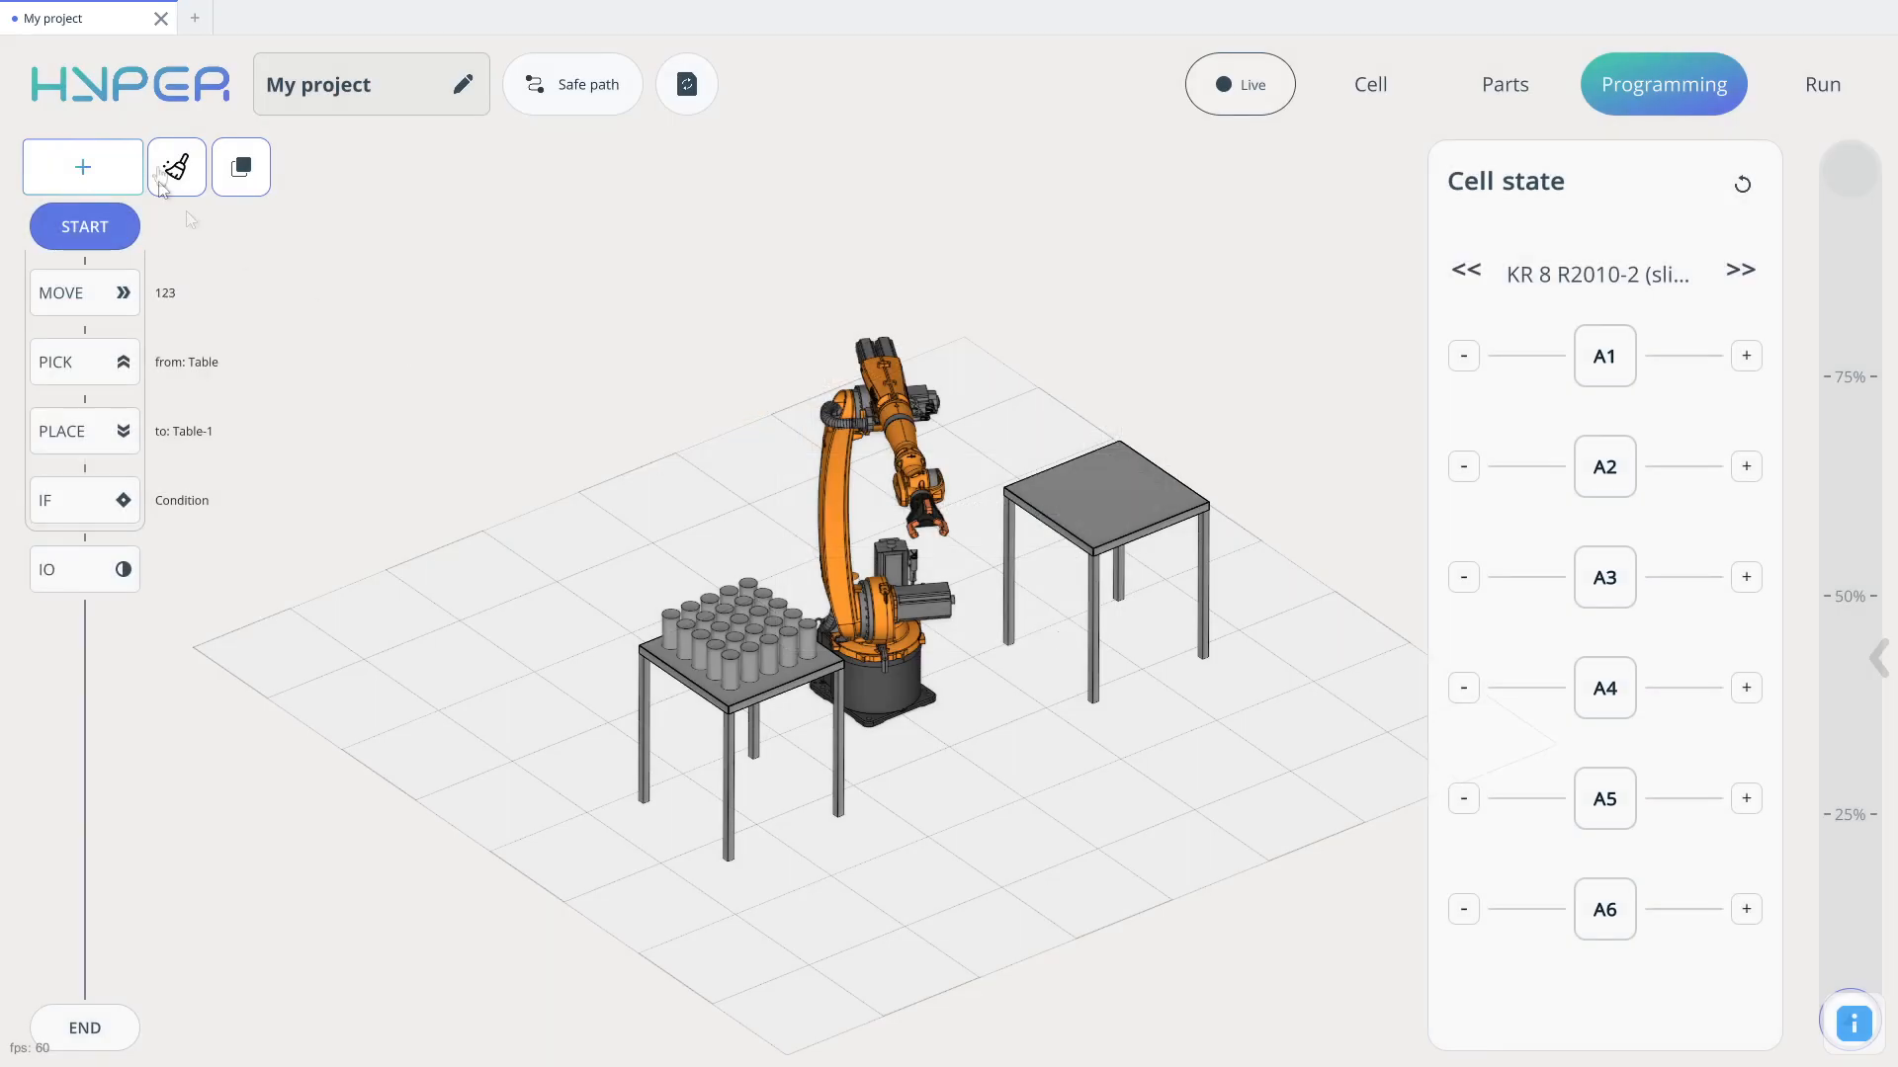
Step: Group the commands from MOVE through IO and duplicate the resulting group
{"action": "left_click", "coordinate": [259, 174]}
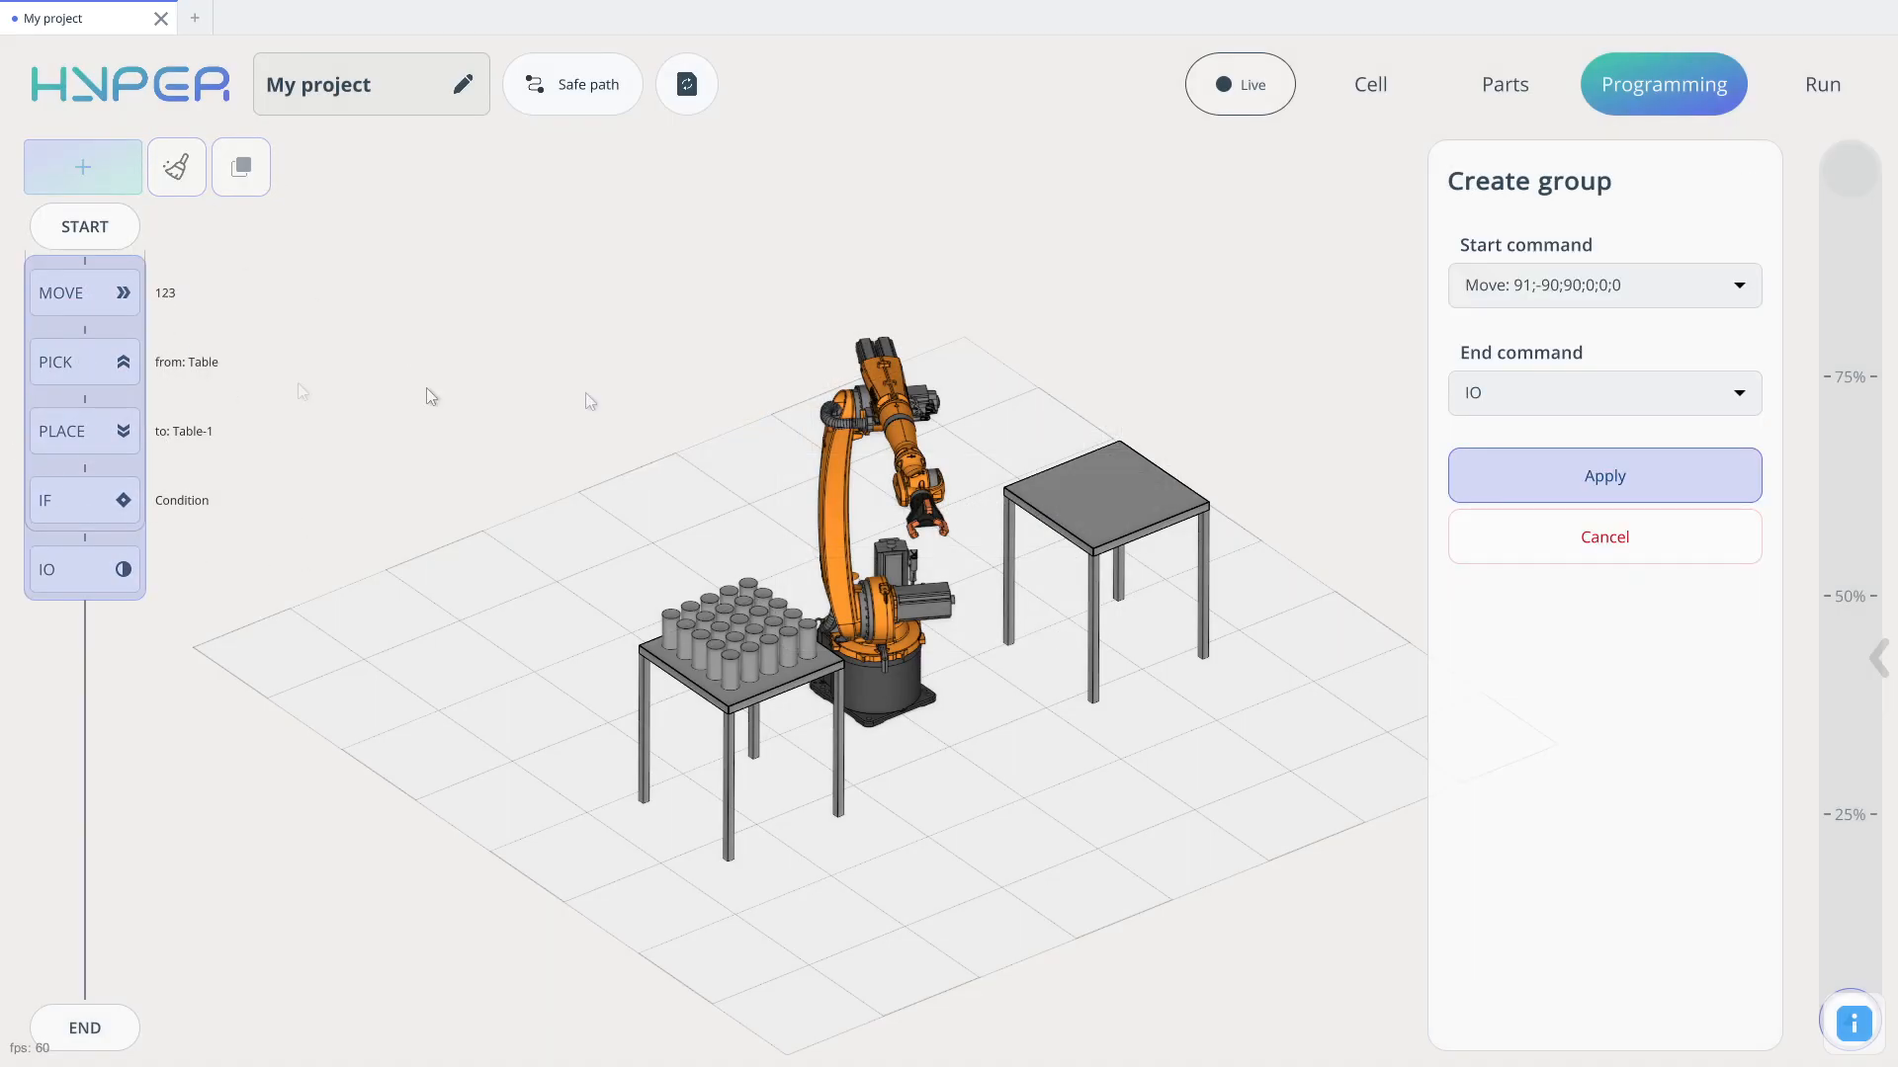
{"action": "left_click", "coordinate": [1606, 481]}
{"action": "left_click", "coordinate": [125, 291]}
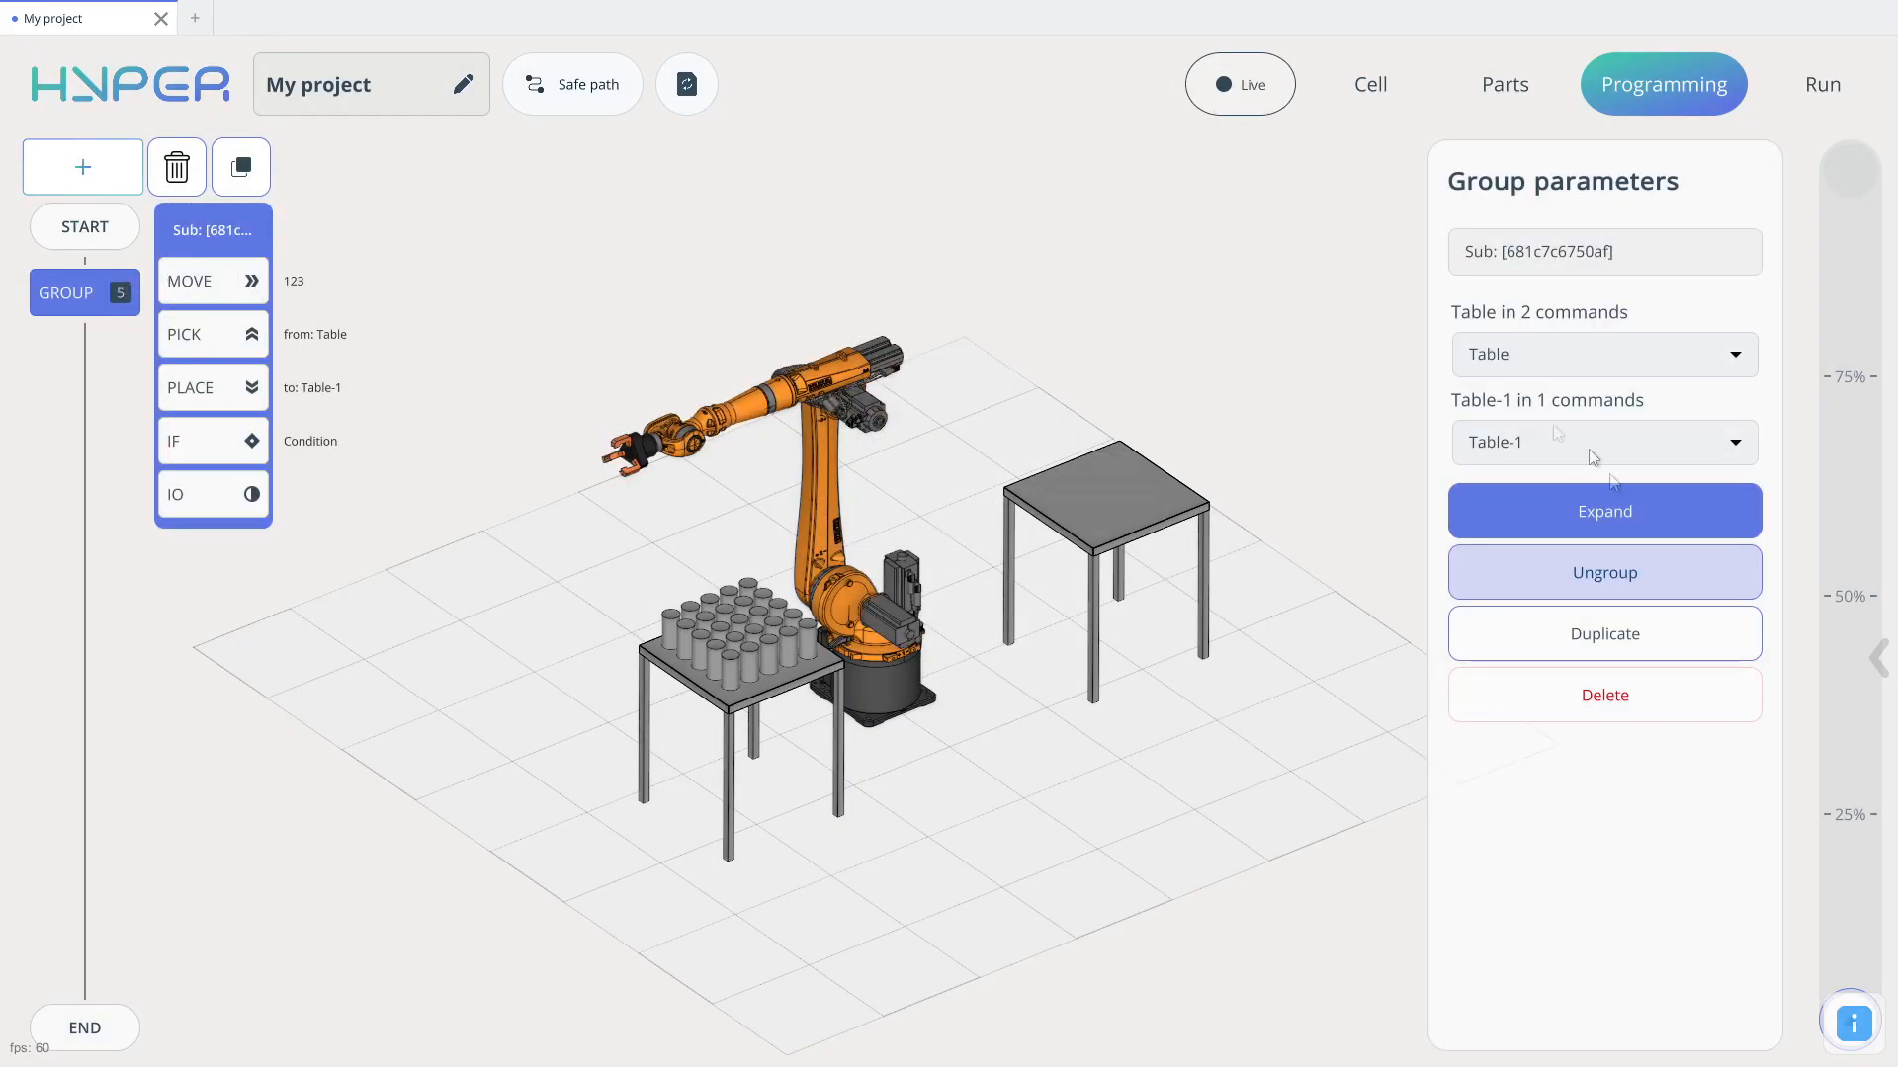
{"action": "left_click", "coordinate": [1625, 647]}
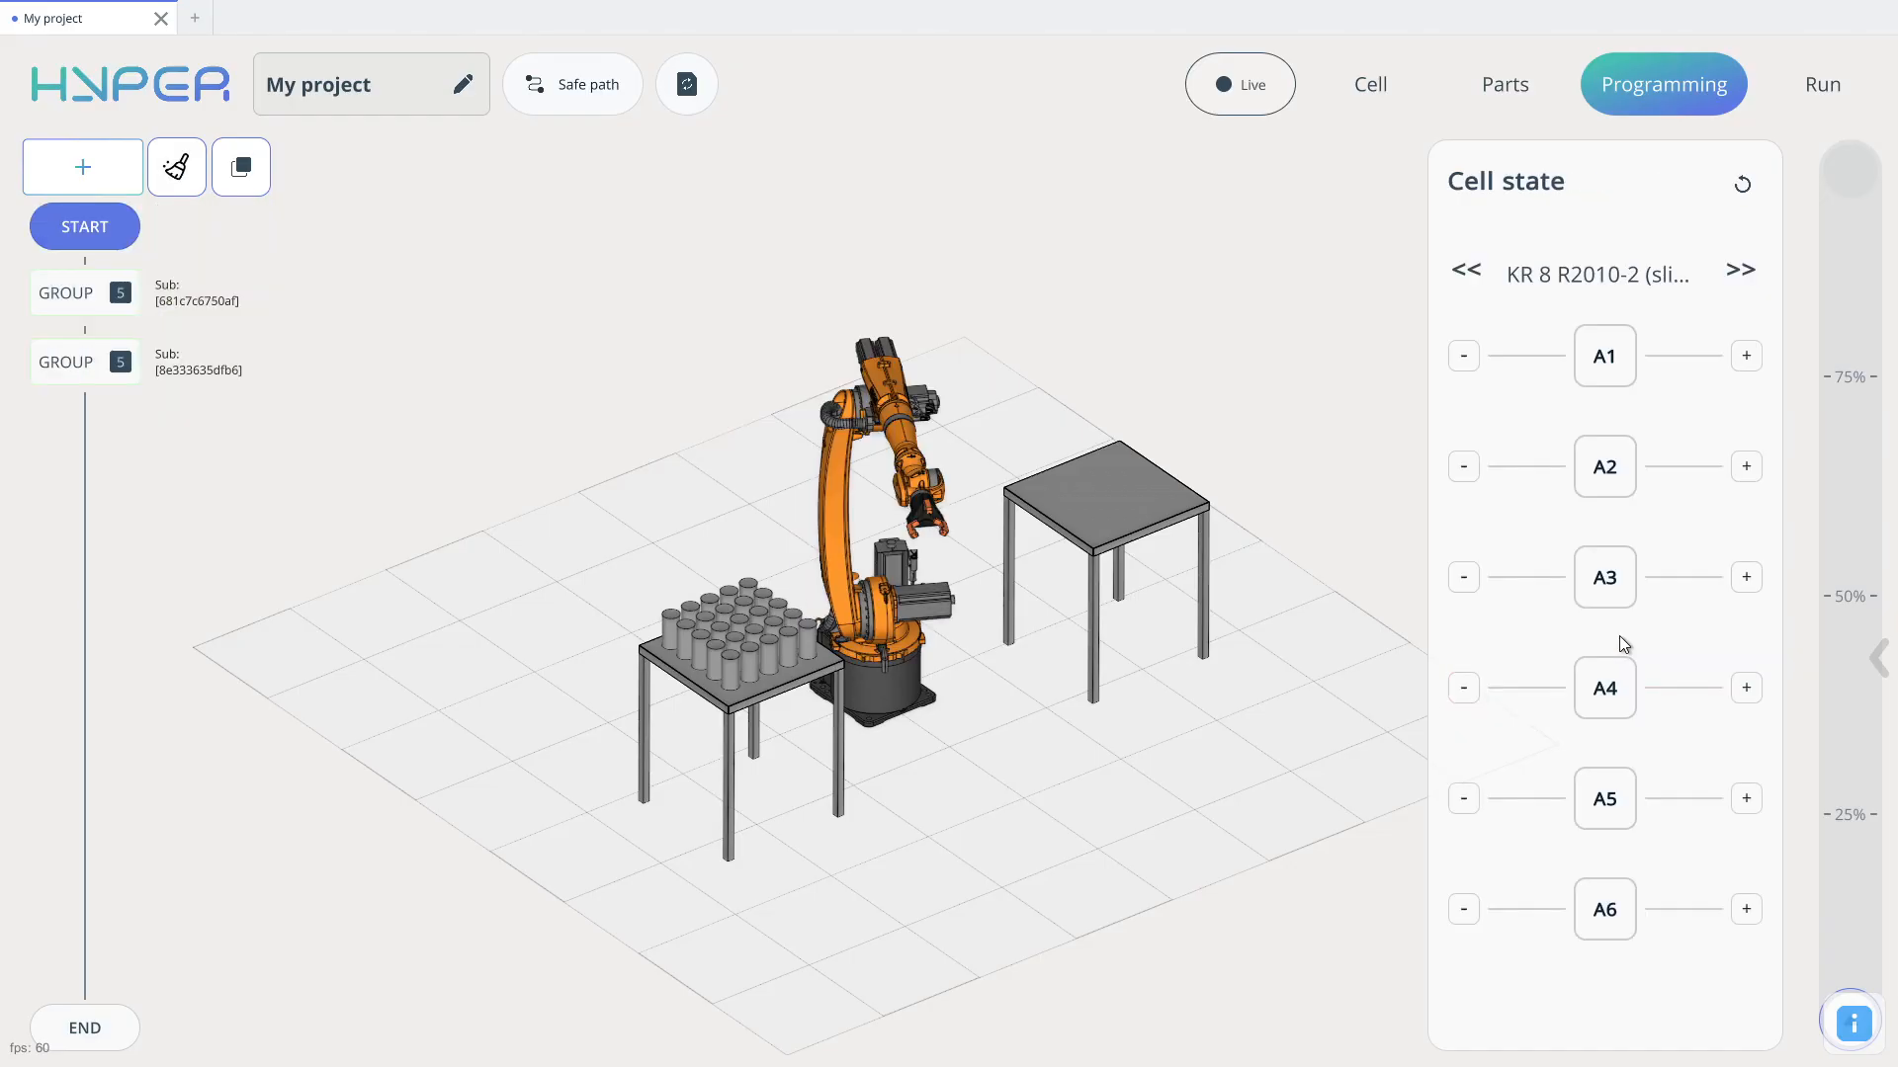
Step: Select the first group in the program to show its commands and parameters
{"action": "left_click_drag", "start_coordinate": [443, 382], "coordinate": [394, 340]}
{"action": "scroll", "coordinate": [106, 425], "scroll_direction": "down", "scroll_amount": 1}
{"action": "scroll", "coordinate": [106, 435], "scroll_direction": "up", "scroll_amount": 2}
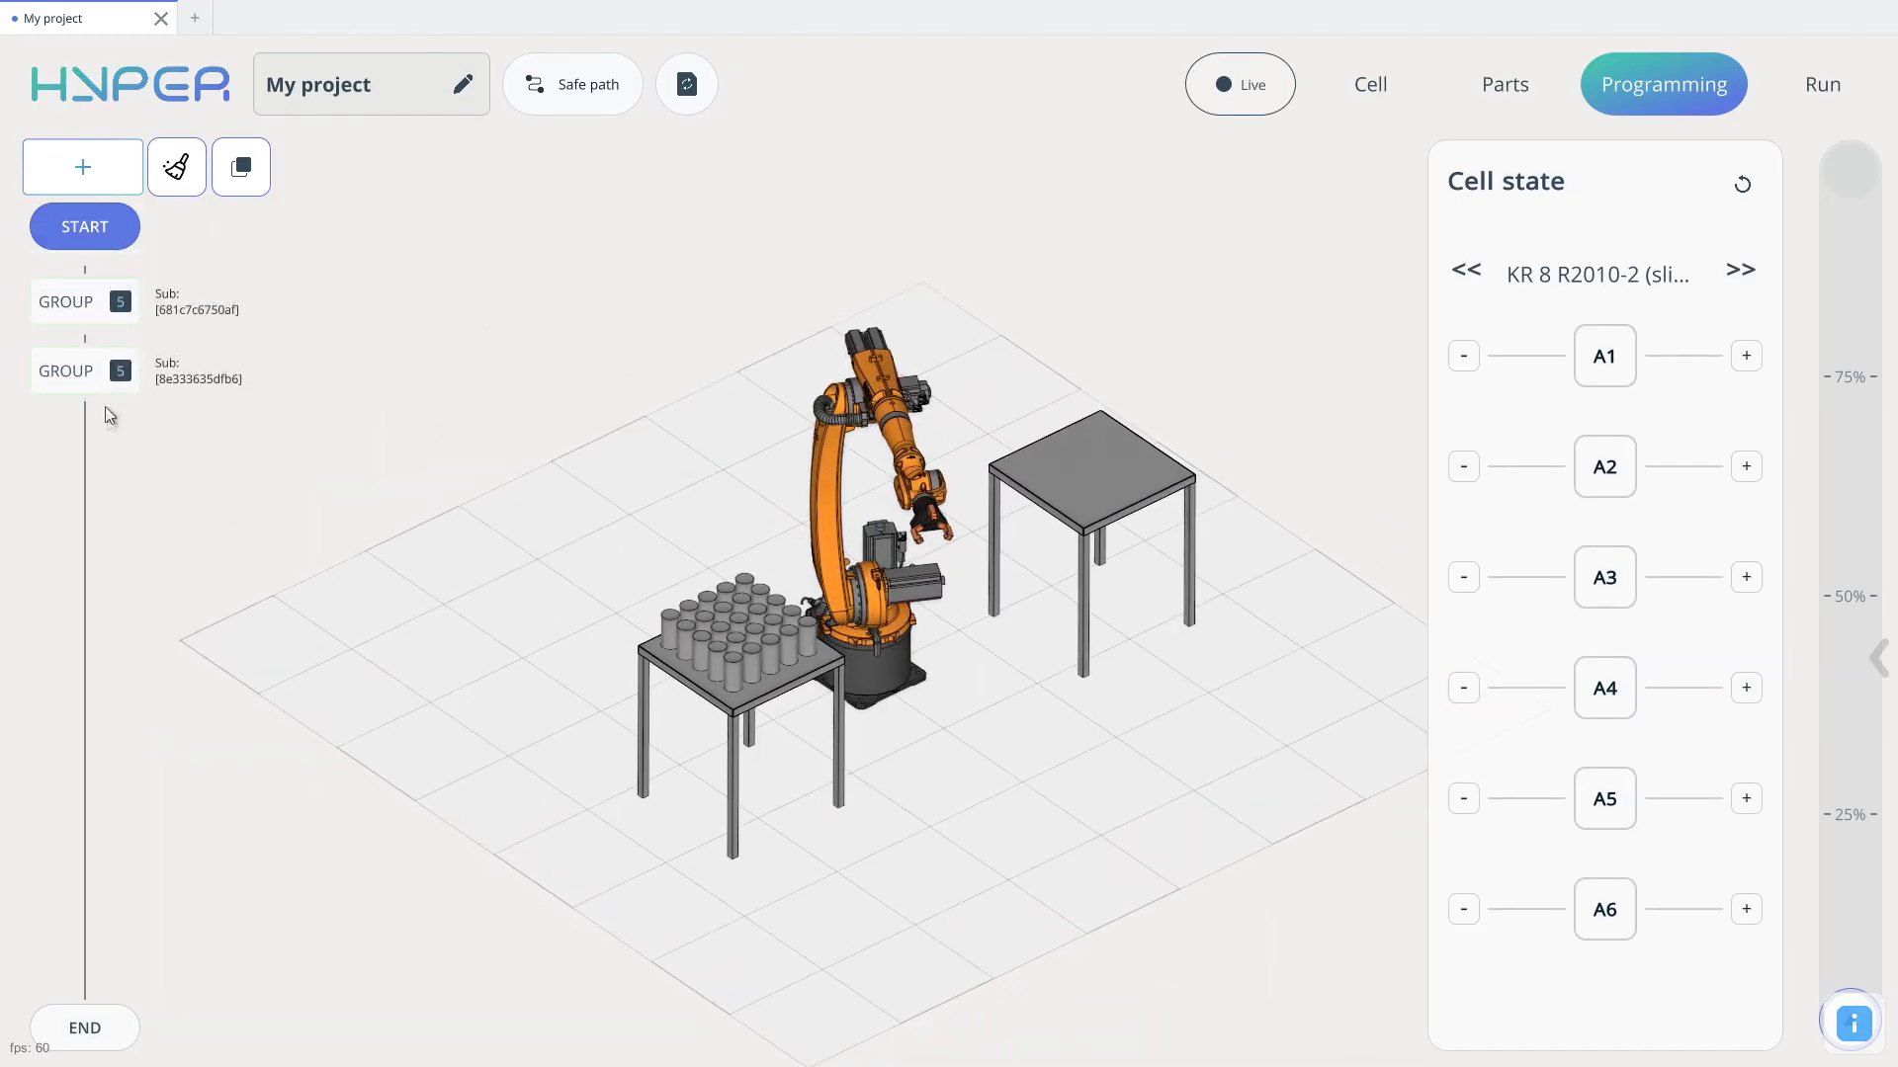
{"action": "left_click", "coordinate": [105, 302]}
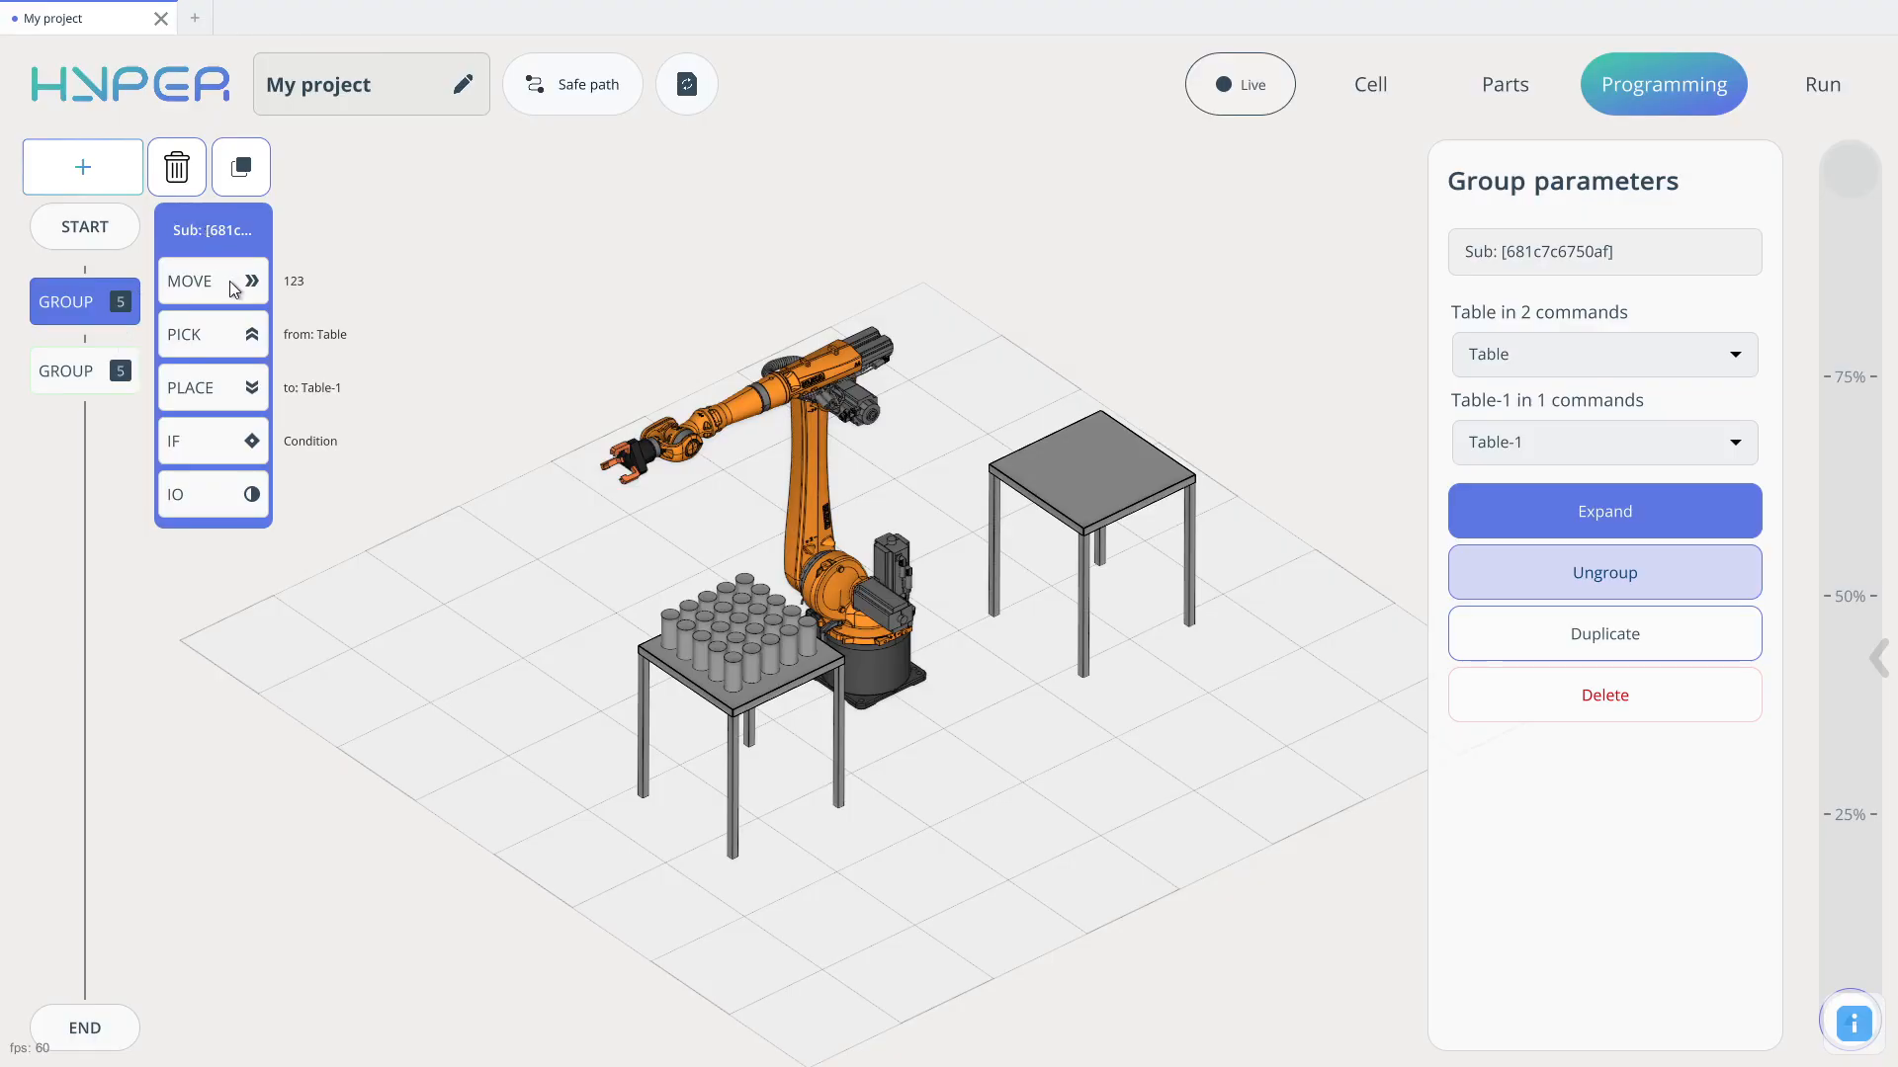